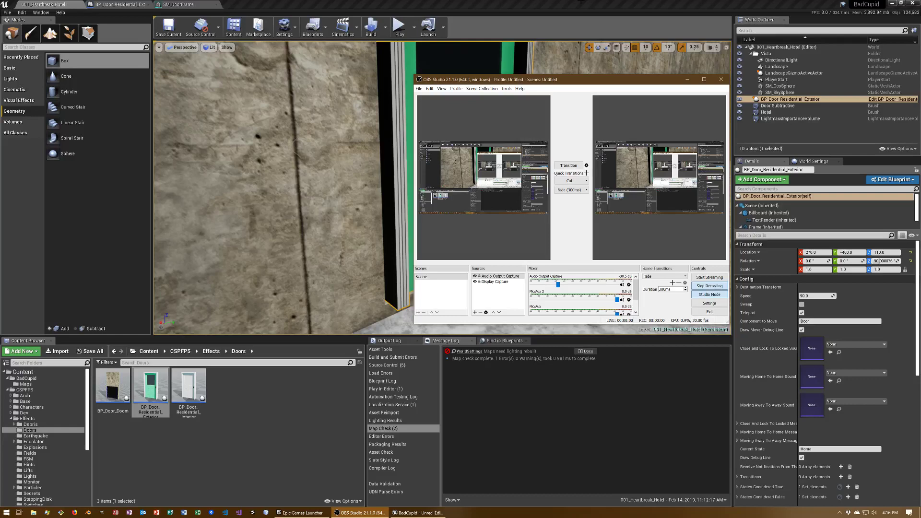
- Snap the green residential door down to the floor, moving Location Z to 107.5
left_click(580, 2)
left_click_drag(533, 149, 486, 138, "alt")
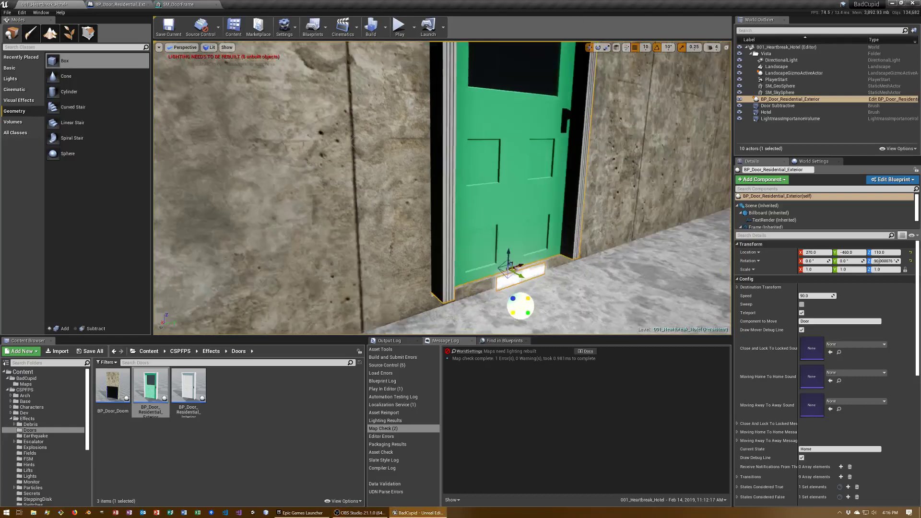
key("End")
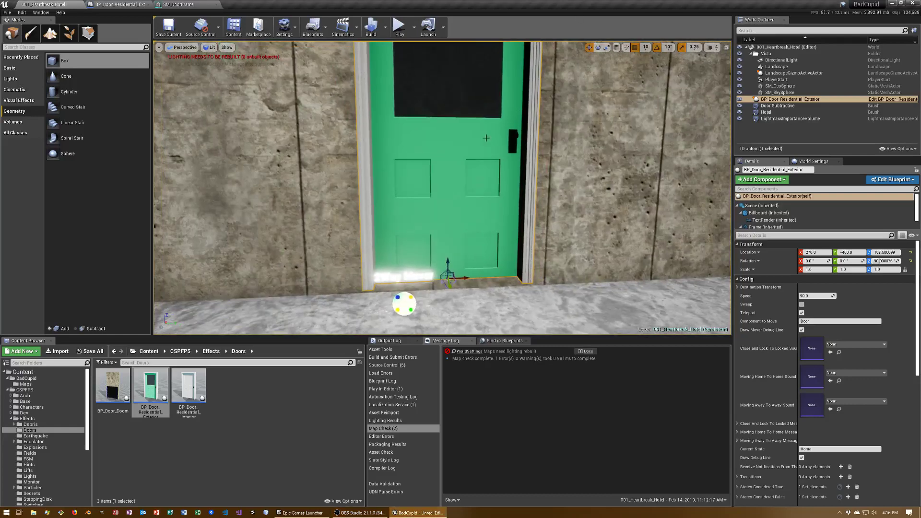
mouse_move(483, 140)
left_mouse_down("alt")
mouse_move(551, 144)
mouse_move(540, 222)
left_mouse_up("alt")
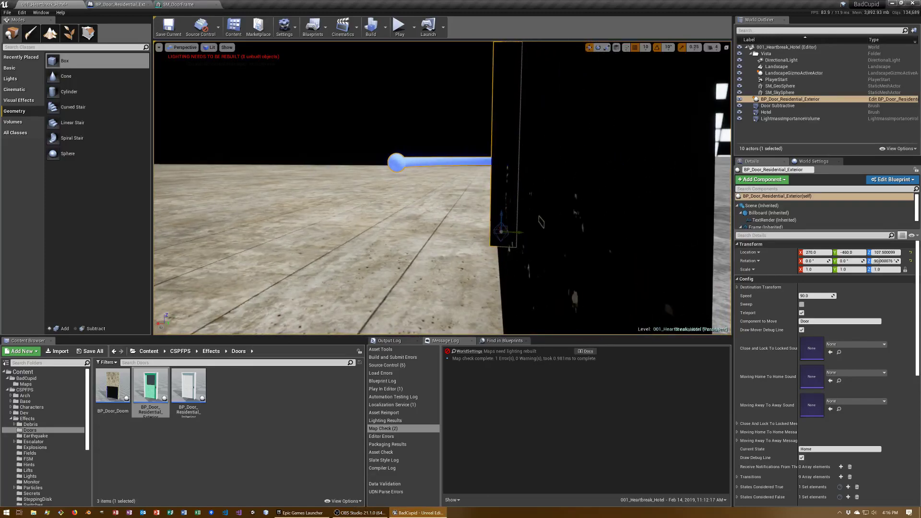
mouse_move(371, 184)
left_mouse_down("alt")
mouse_move(336, 192)
mouse_move(387, 204)
left_mouse_up("alt")
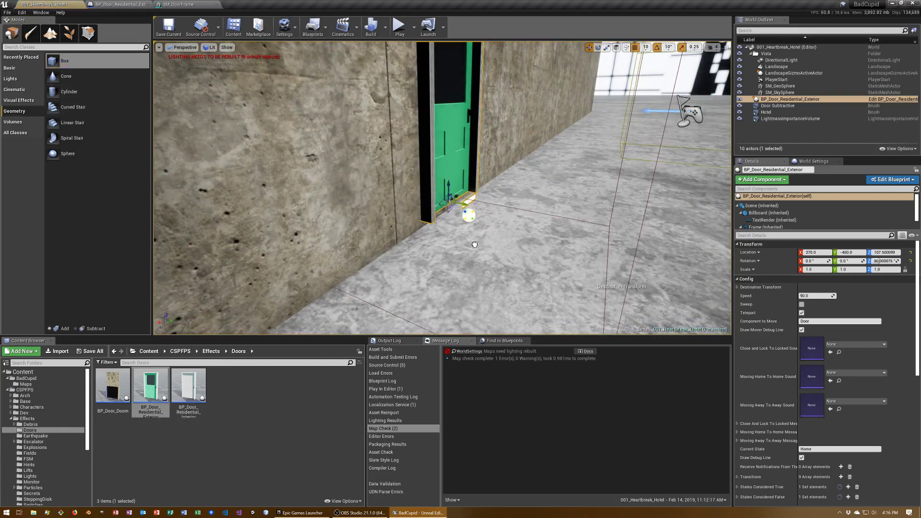
- Place a box brush near the door and flatten it to 10 units high
left_click_drag(474, 244, 474, 245)
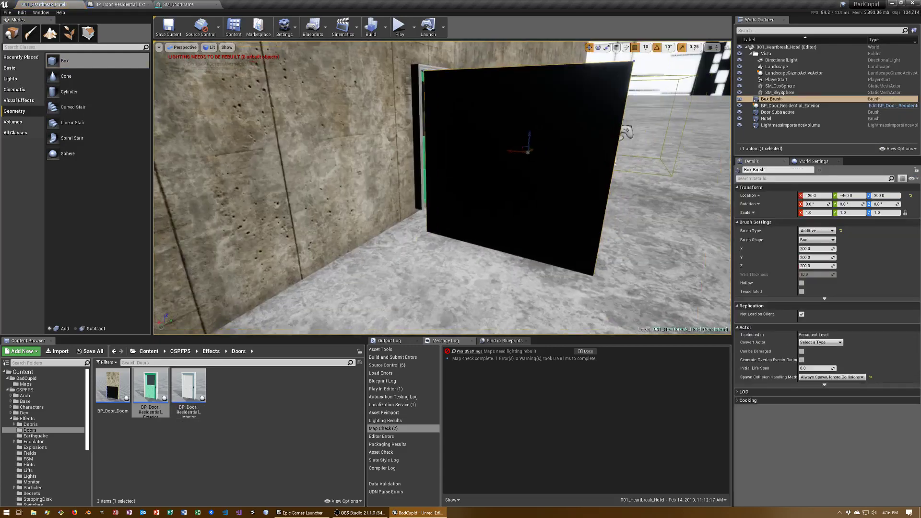
left_click(815, 265)
type("1")
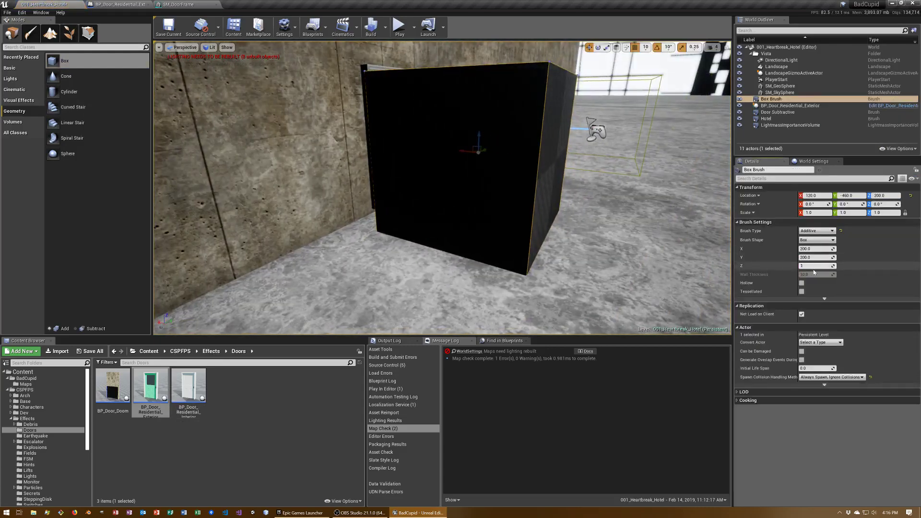
type("0.0")
key("Return")
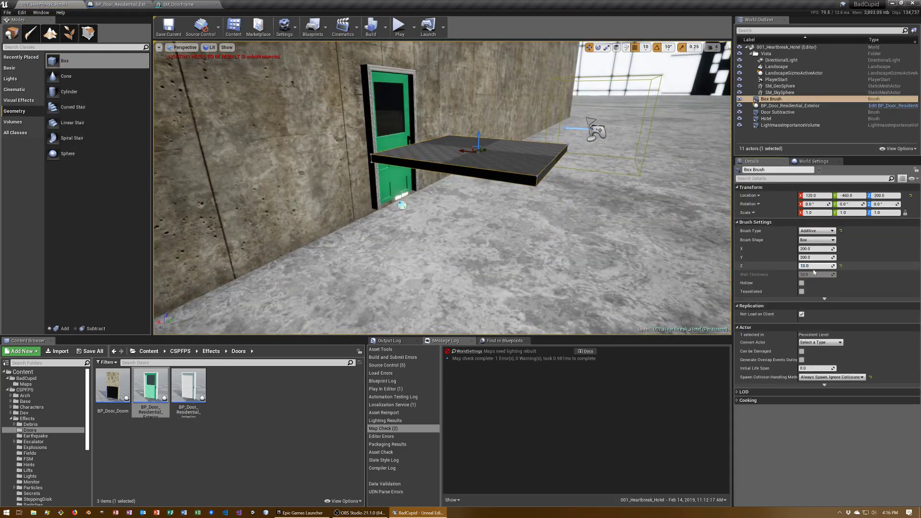
left_click(814, 268)
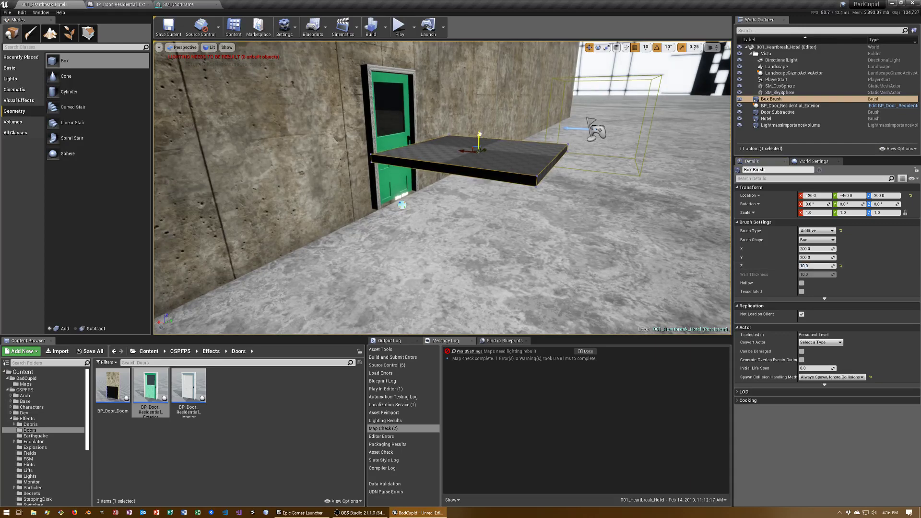
- Set the slab's Location Z to 105 and slide it along X to 170 beside the door
left_click_drag(479, 135, 469, 188)
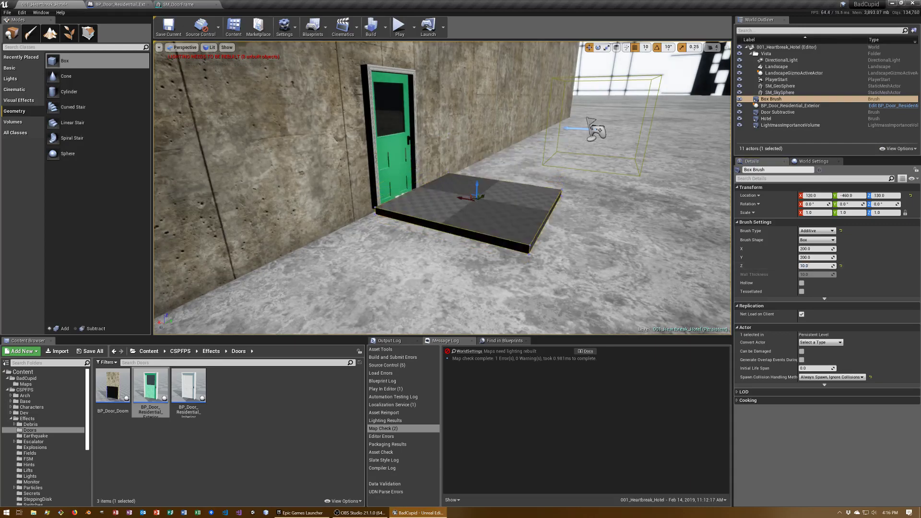
middle_click_drag(469, 186, 469, 230)
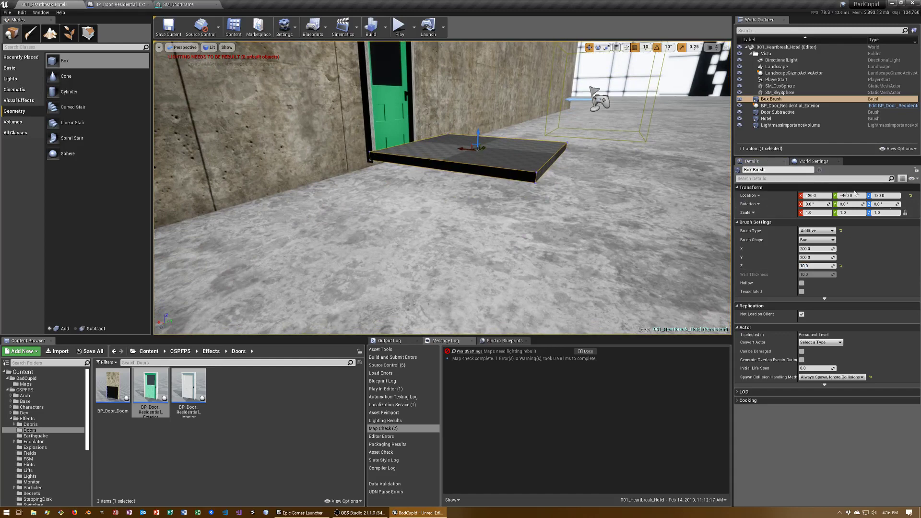
left_click(882, 195)
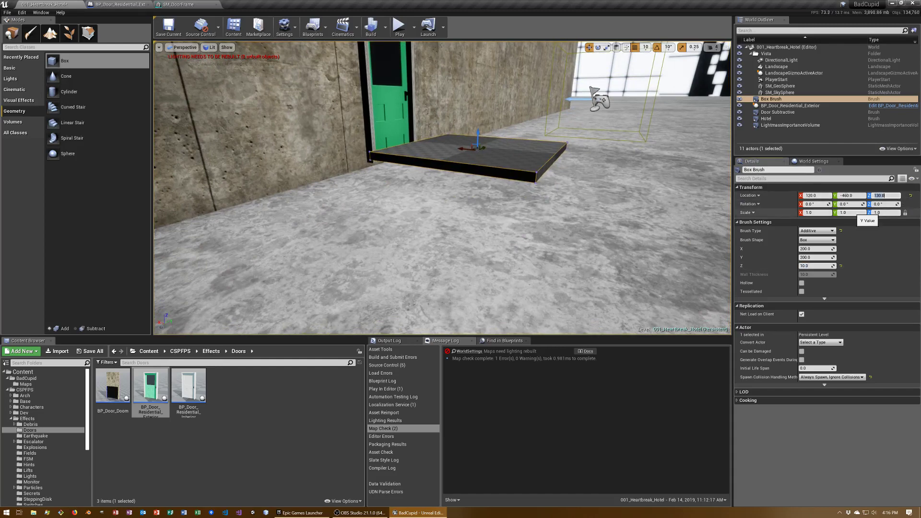
type("105")
key("Return")
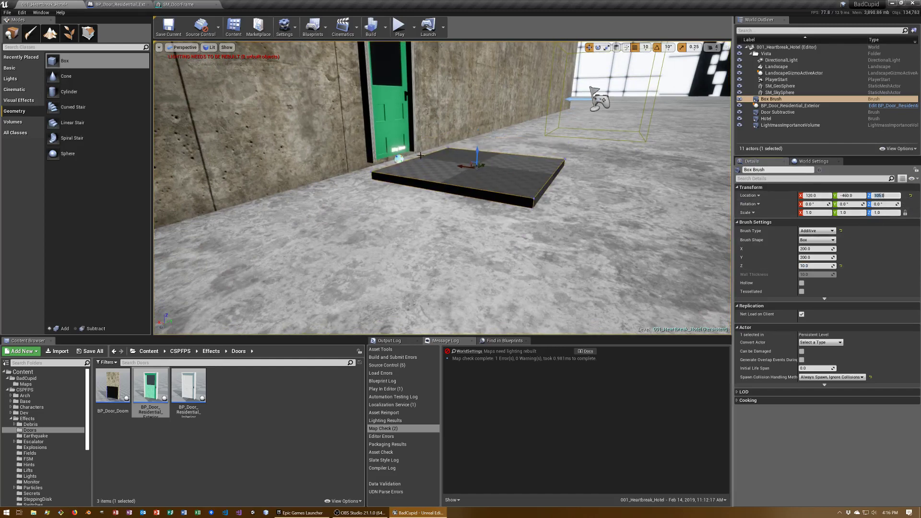
left_click_drag(456, 166, 438, 170)
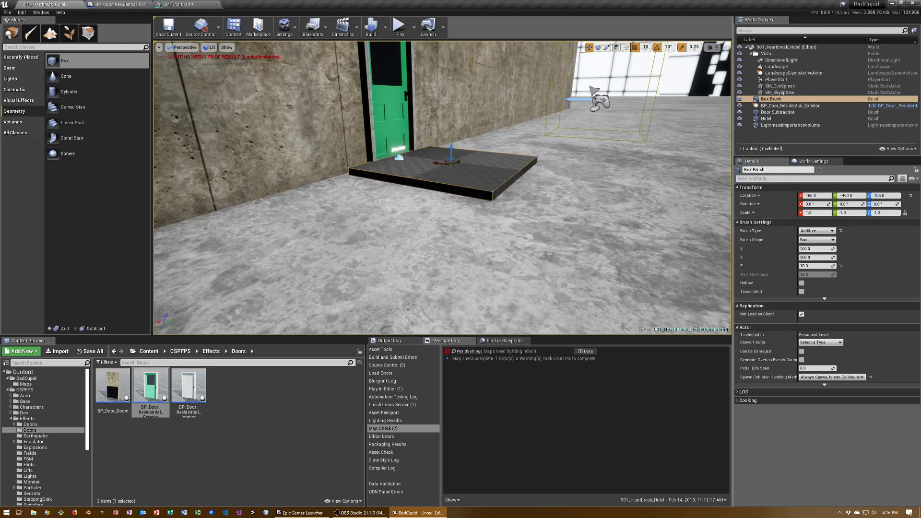
right_click_drag(434, 169, 410, 266)
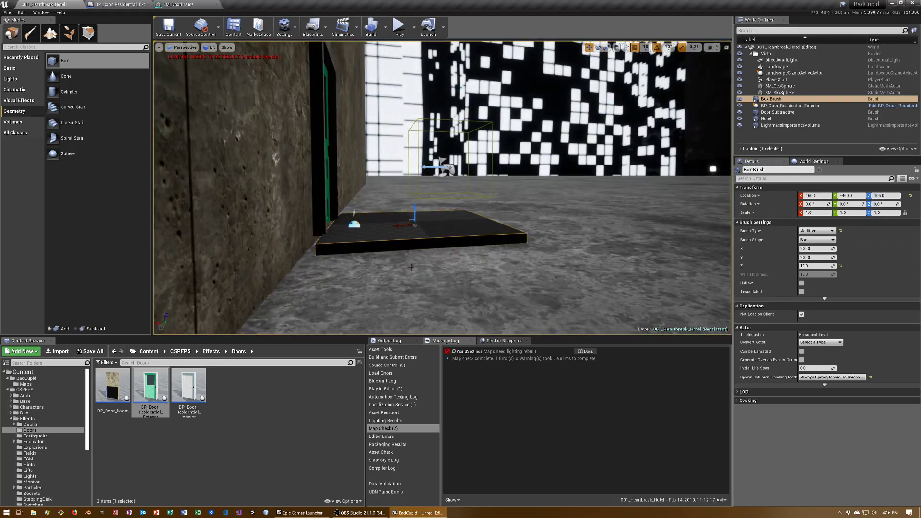
left_click_drag(411, 267, 408, 300, "ctrl")
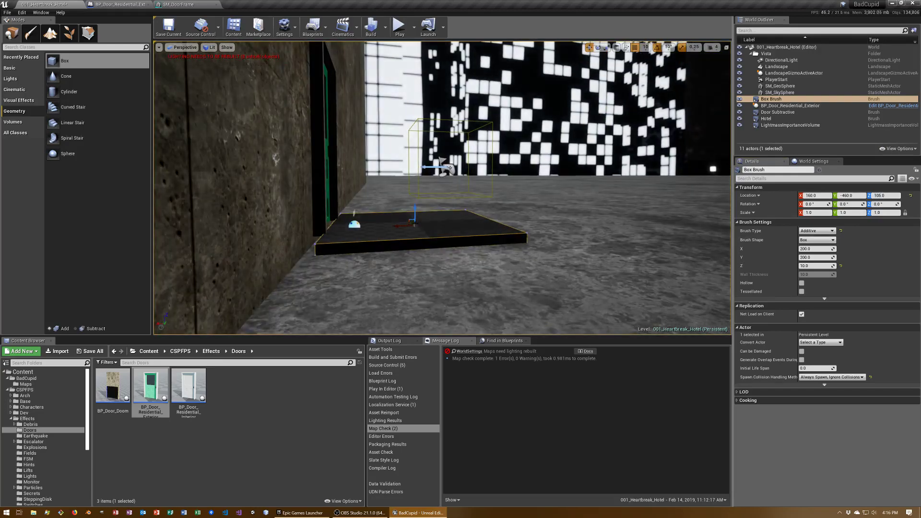
right_click_drag(407, 301, 365, 290)
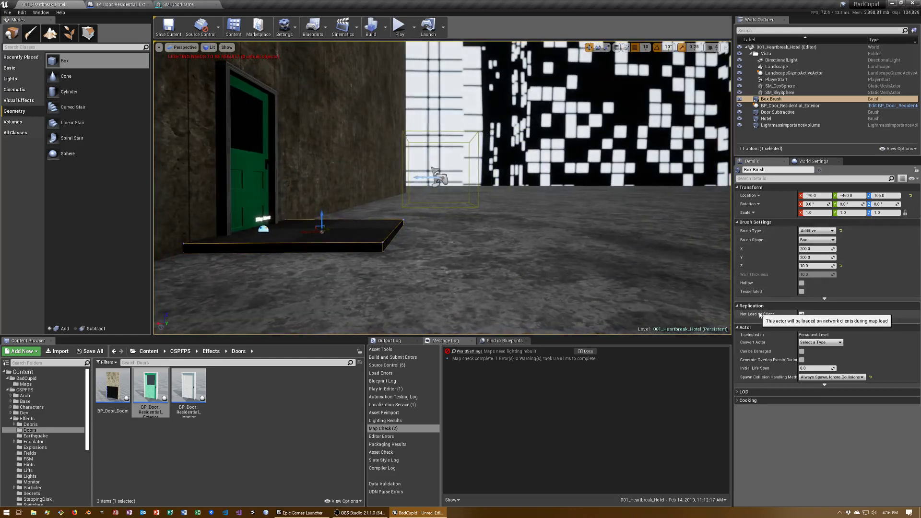
- Select all of the slab's faces and apply the M_Concrete_Grime material to them
left_click(357, 230)
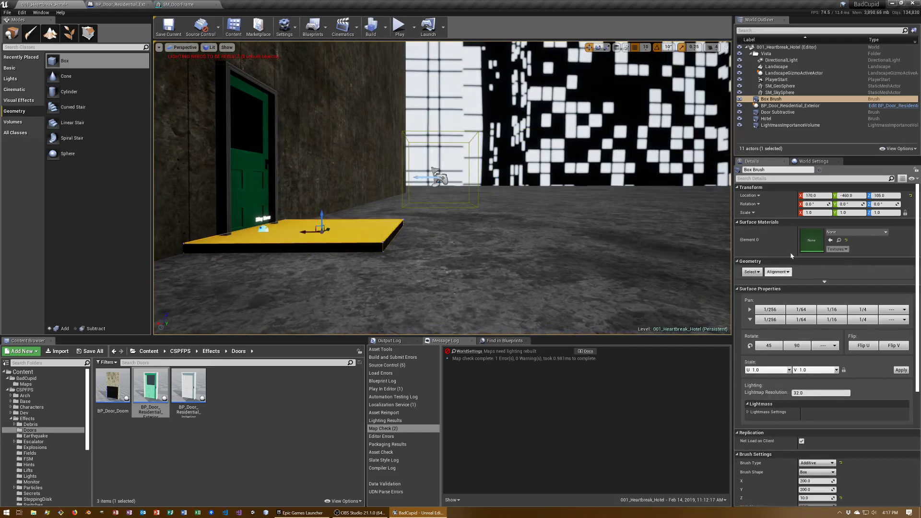
left_click(751, 272)
left_click(772, 282)
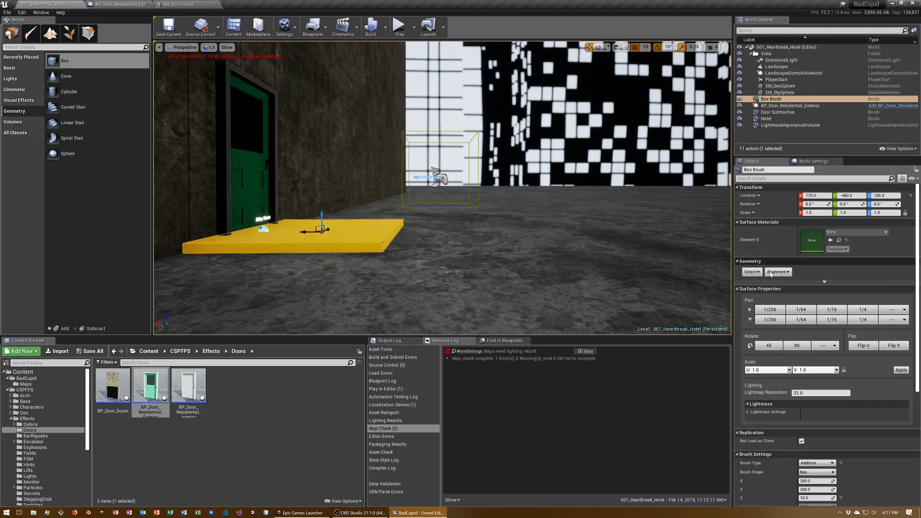
left_click(748, 270)
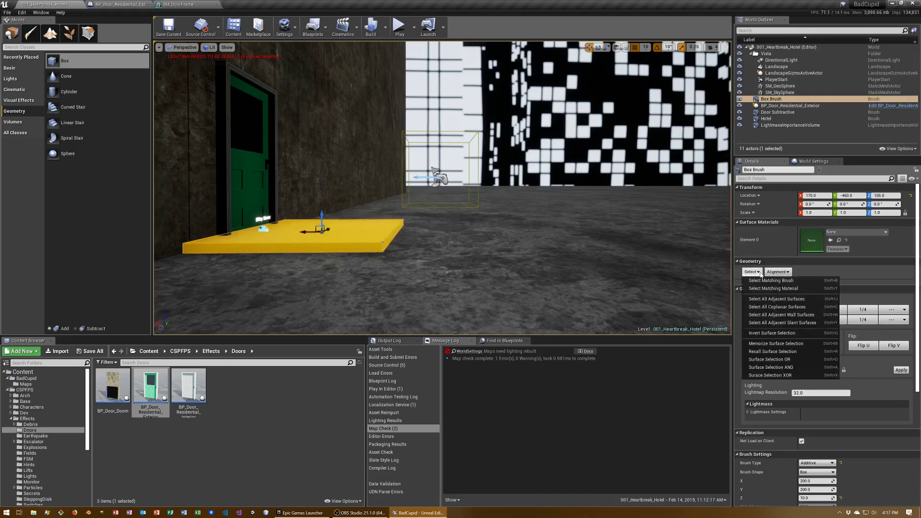
left_click(762, 272)
left_click(833, 232)
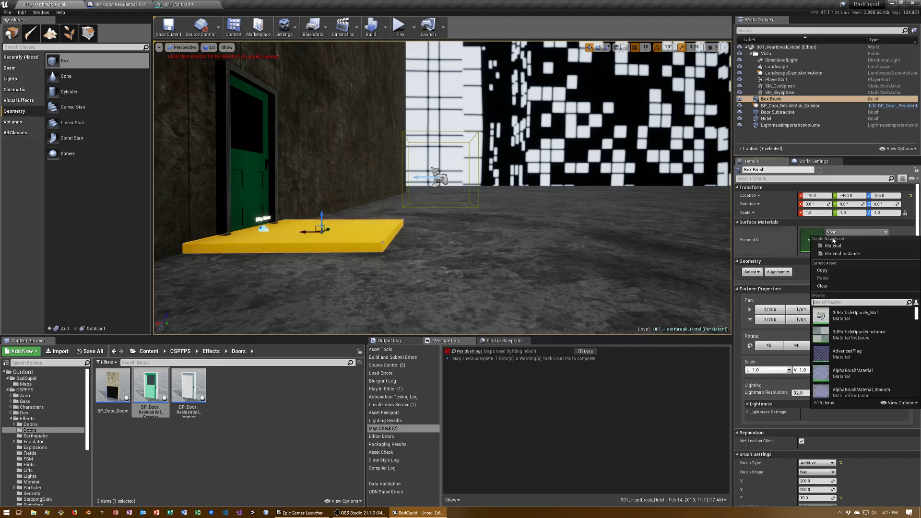
type("conc")
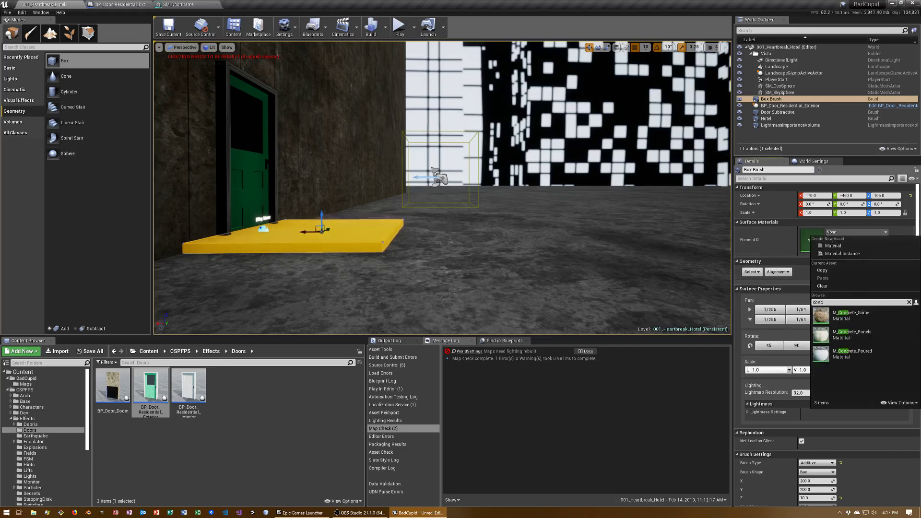
left_click(851, 315)
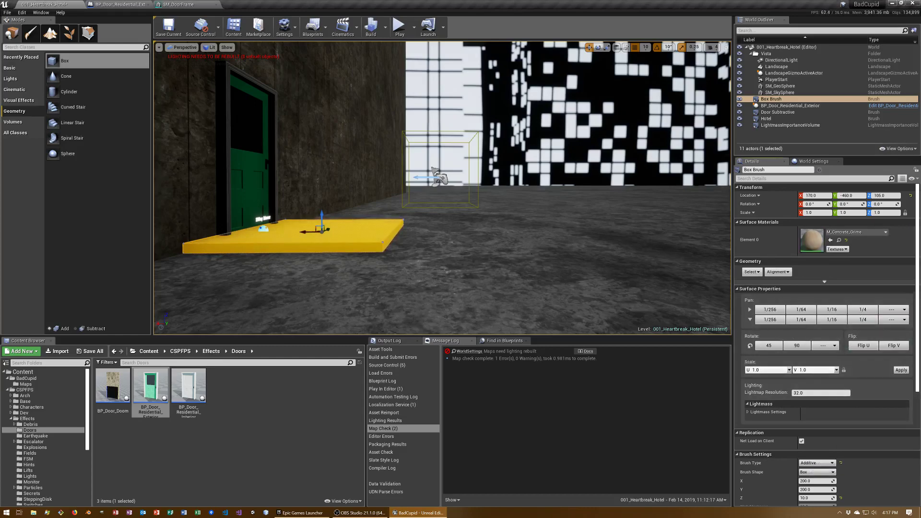
right_click_drag(442, 187, 480, 182)
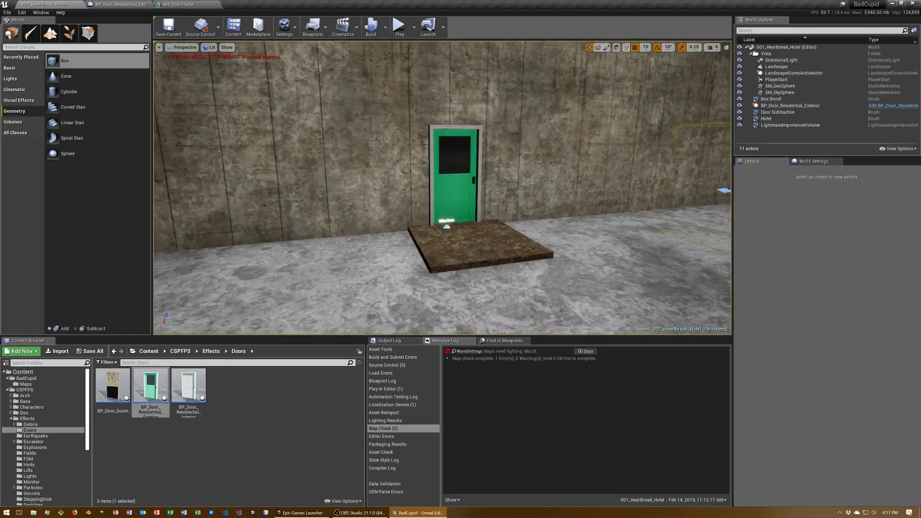
- Set the slab brush's Y size to 300 and centre it in front of the green door
right_click_drag(527, 243, 530, 248)
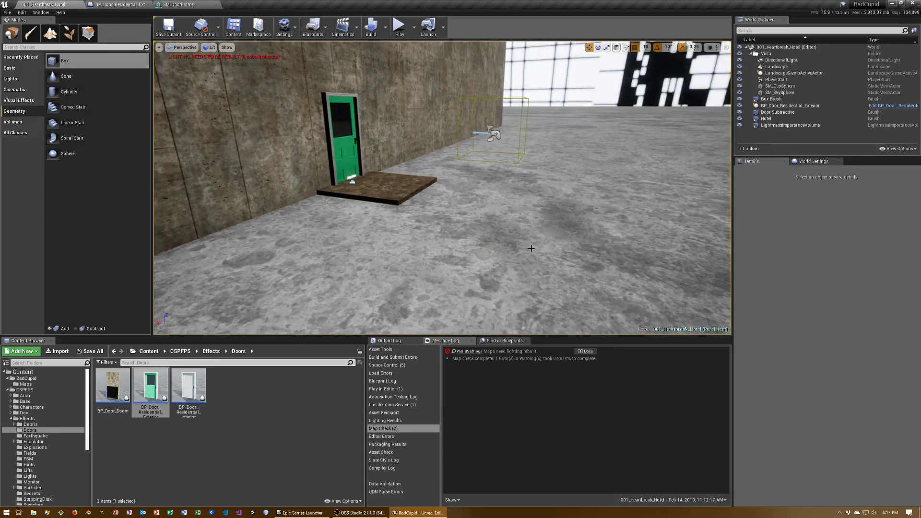
right_click_drag(531, 248, 531, 248)
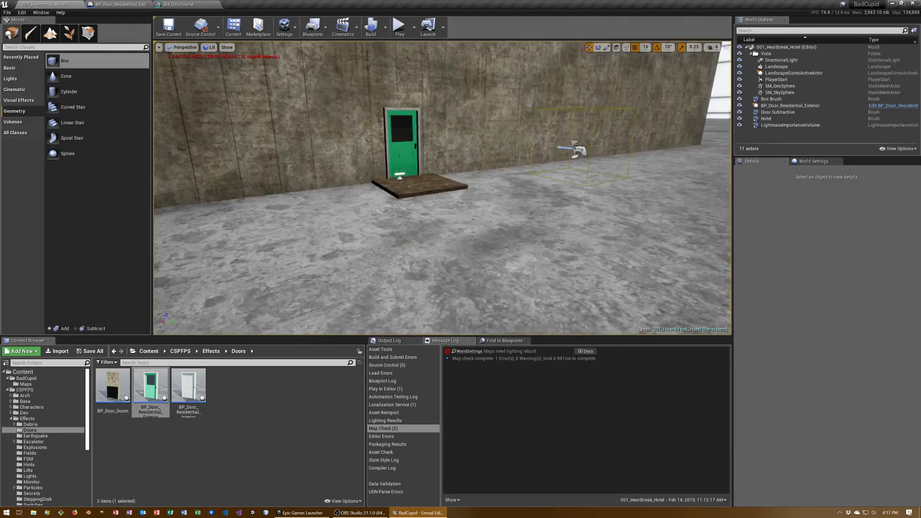
right_click_drag(298, 150, 297, 150)
left_click(312, 180)
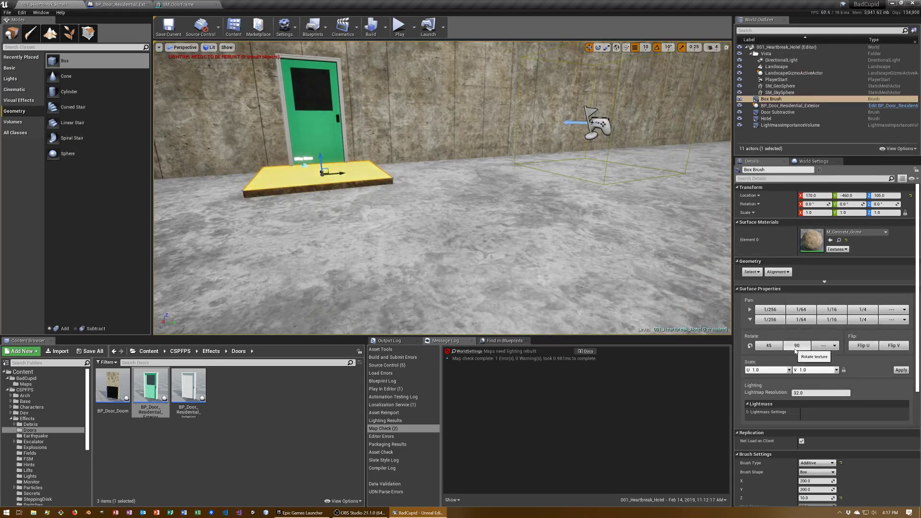
scroll(797, 357, "down", 3)
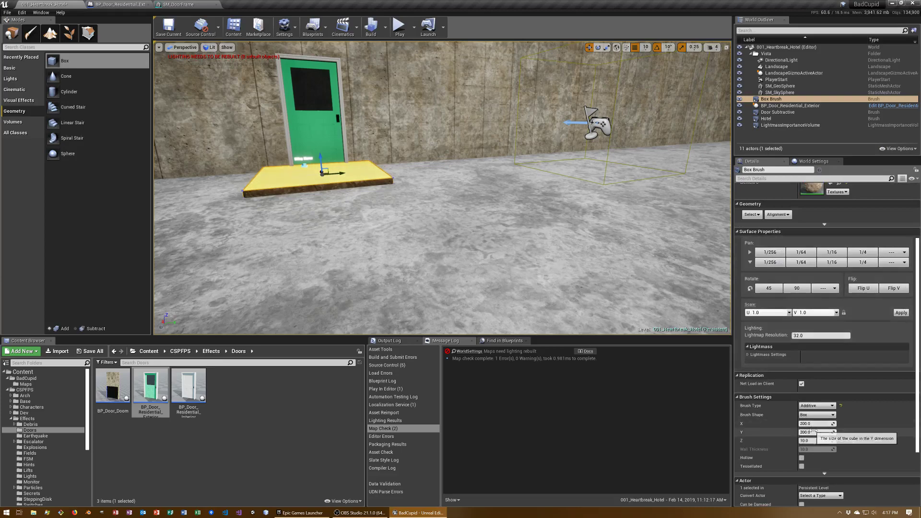
left_click(810, 432)
type("300")
key("Return")
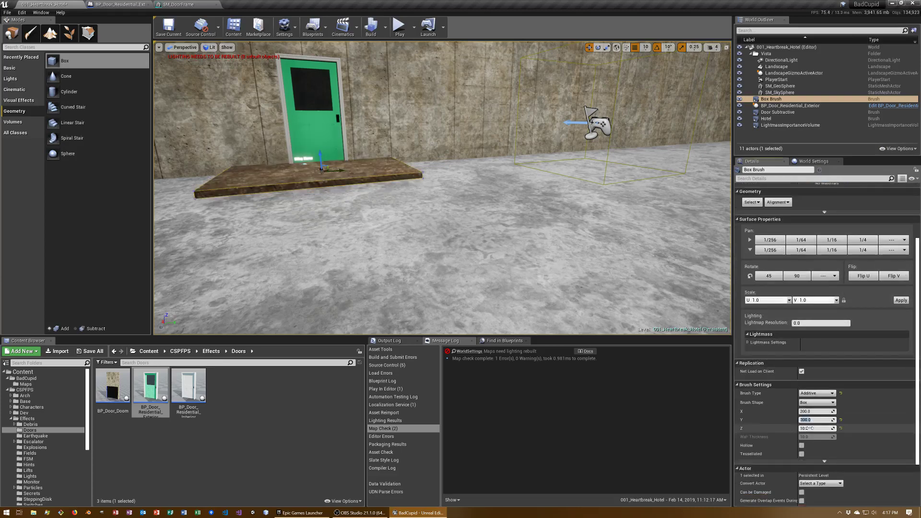
left_click_drag(339, 170, 373, 167)
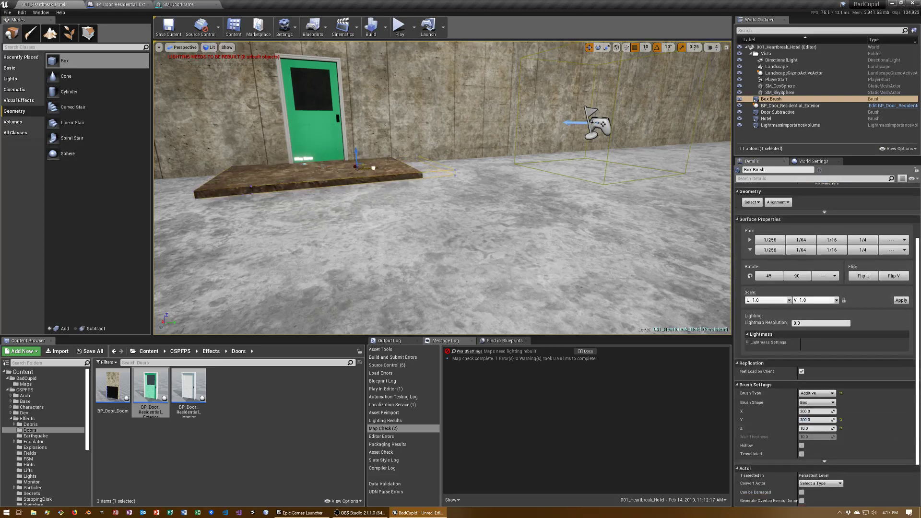
right_click_drag(442, 192, 451, 201)
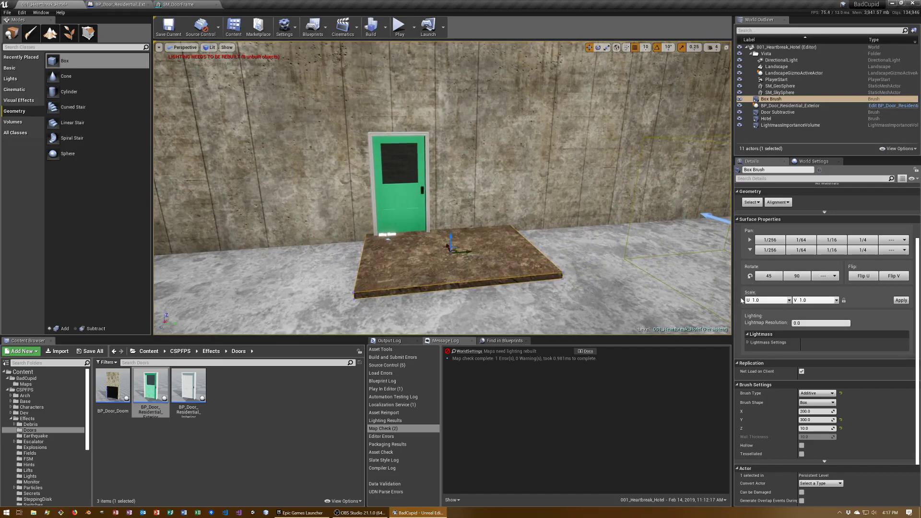
- Rename the box brush slab to 'Sidewalk'
key("F2")
type("Sidewal")
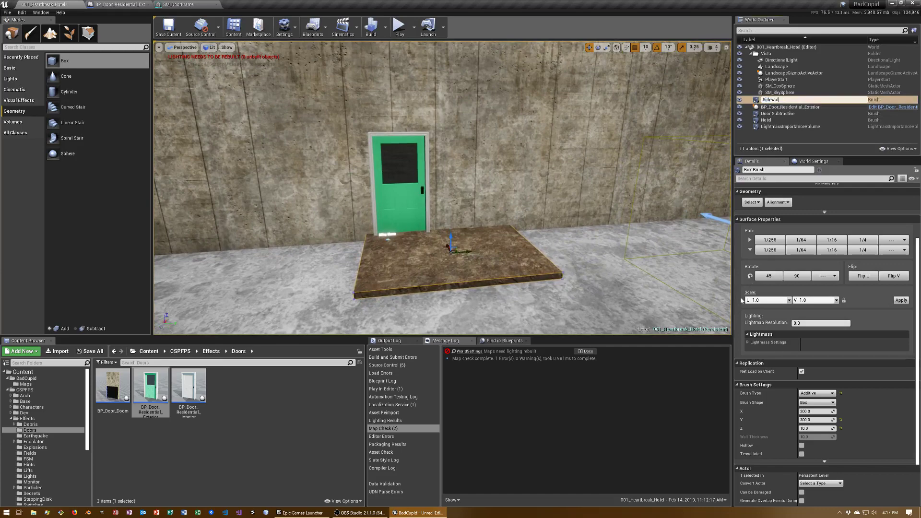
type("k")
key("Return")
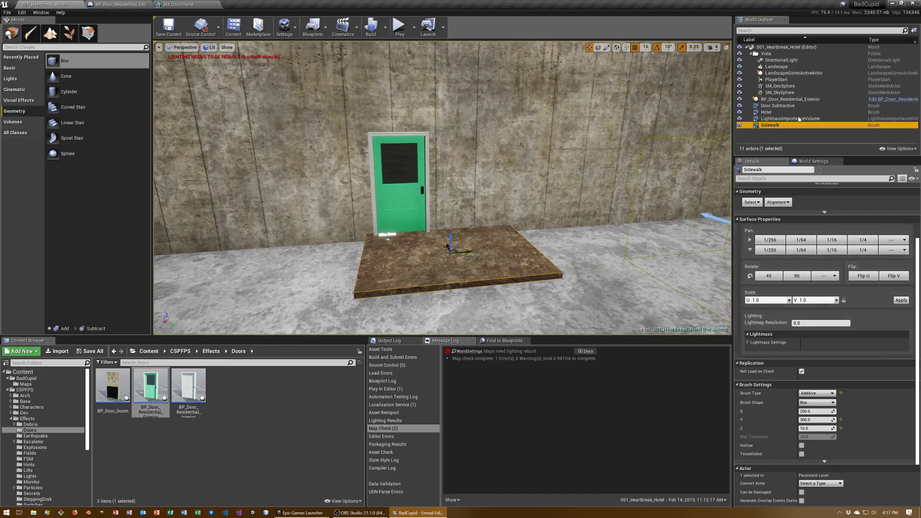
- Duplicate the Door Subtractive brush to cut a second opening beside the door
left_click(786, 106)
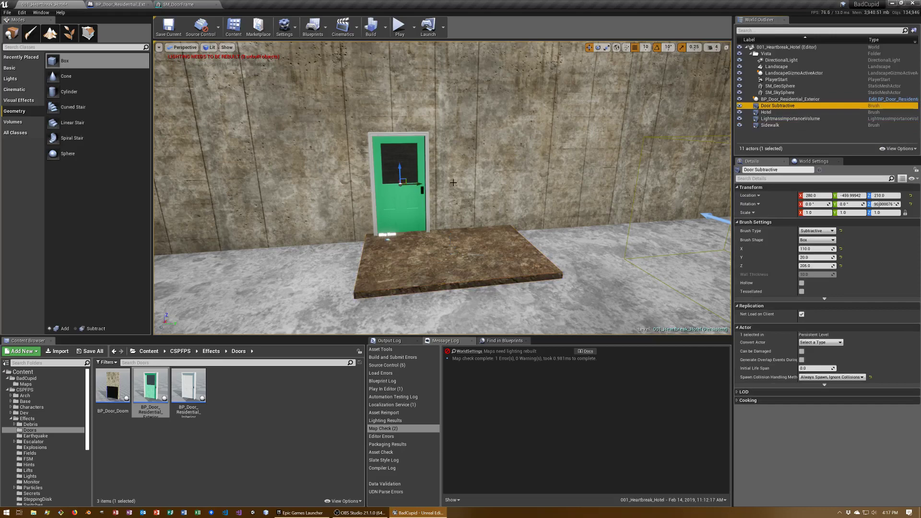
left_click_drag(428, 180, 463, 182, "alt")
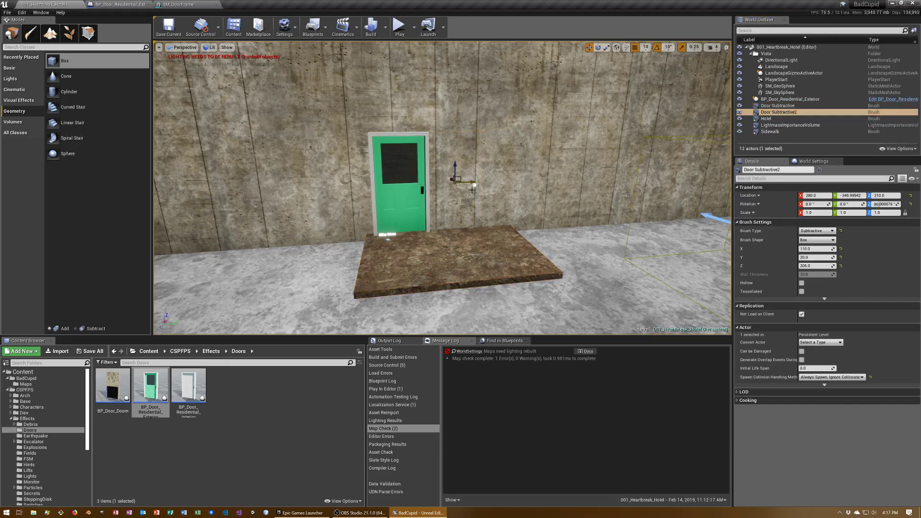
left_click_drag(471, 189, 456, 236)
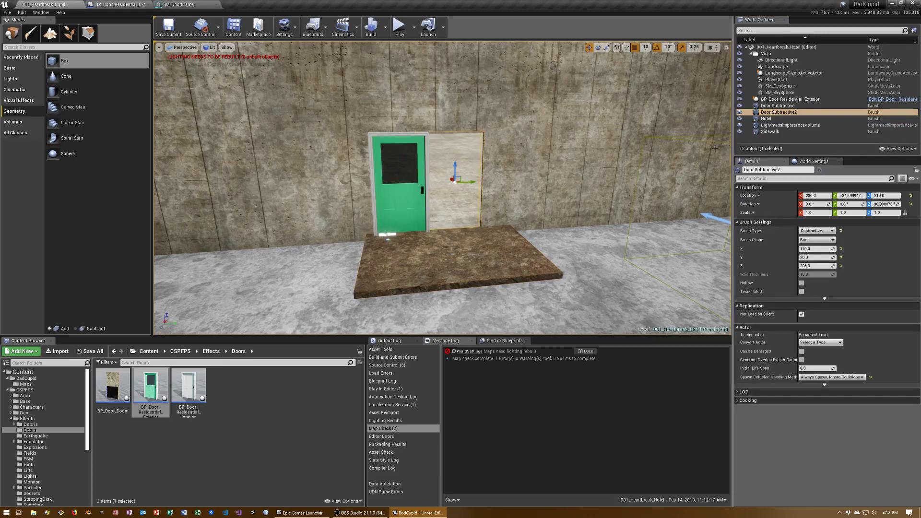
left_click(405, 202)
- Duplicate the green door into the new opening as BP_Door_Residential_Exterior2 and save the map
mouse_move(423, 232)
left_mouse_down("alt")
mouse_move(482, 232)
mouse_move(464, 247)
left_mouse_up("alt")
key("e")
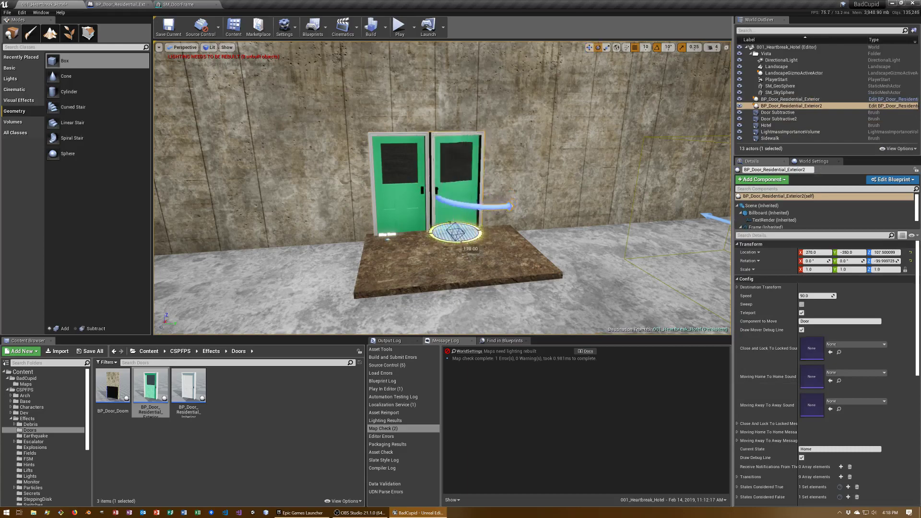
key("w")
scroll(442, 191, "up", 10)
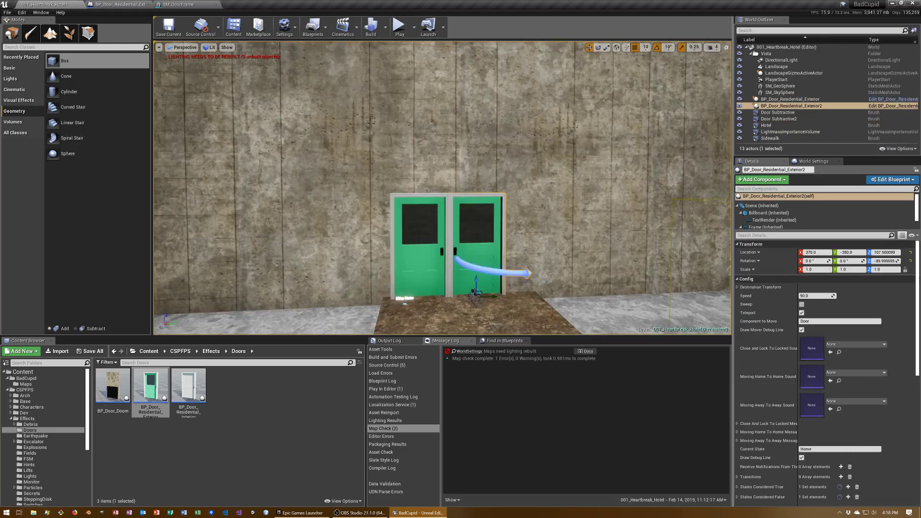
scroll(465, 268, "up", 5)
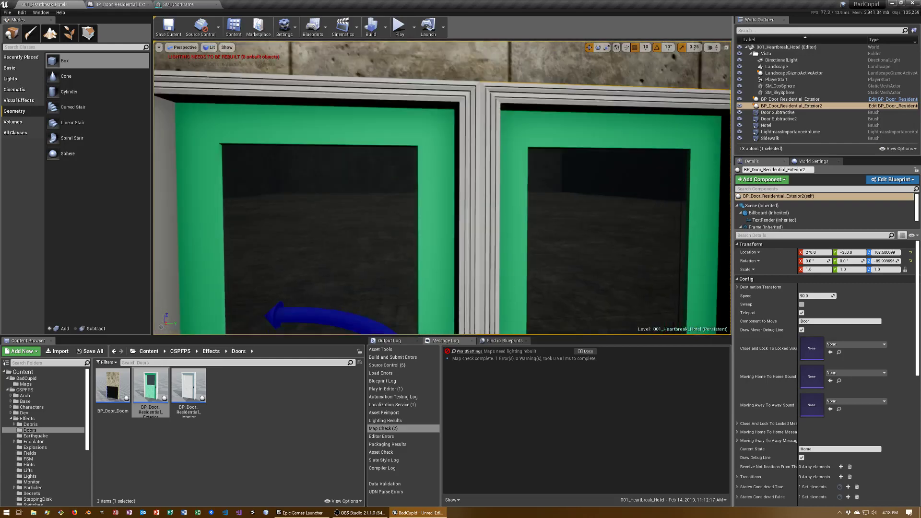
scroll(465, 267, "down", 5)
scroll(465, 267, "up", 2)
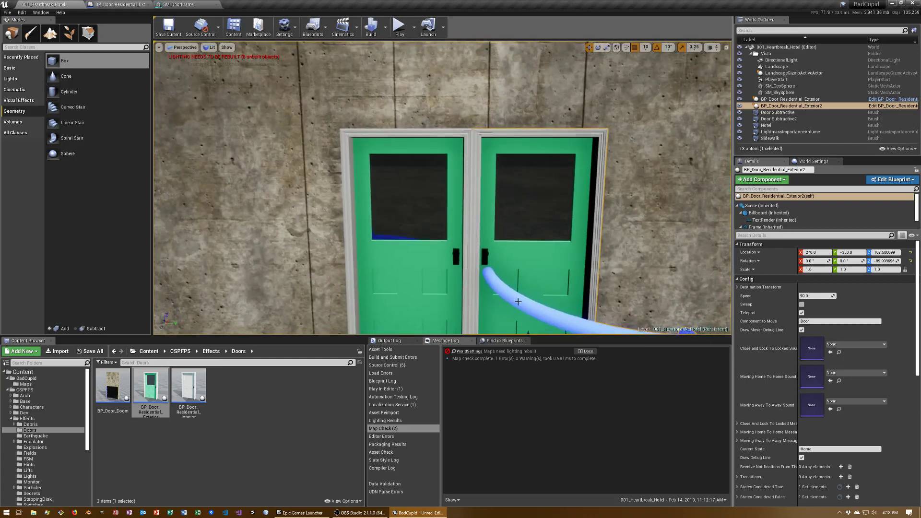
key("ctrl+s")
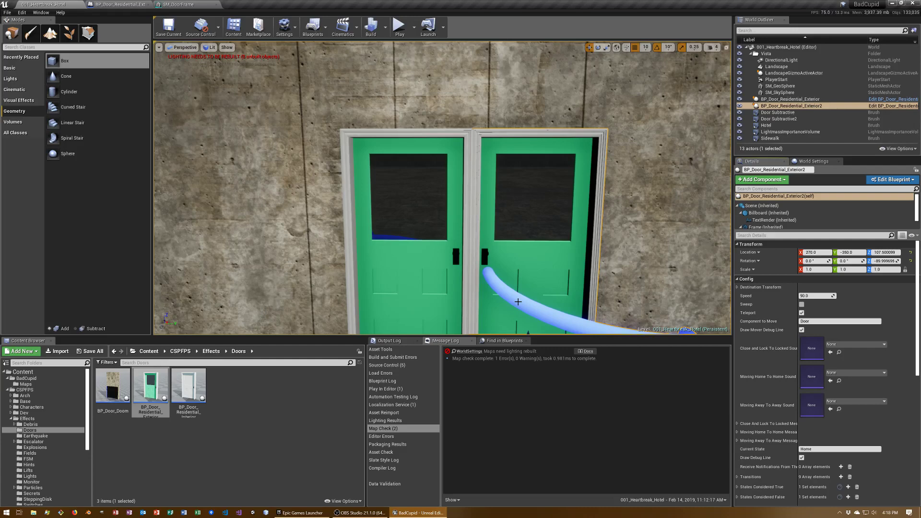
scroll(882, 393, "down", 3)
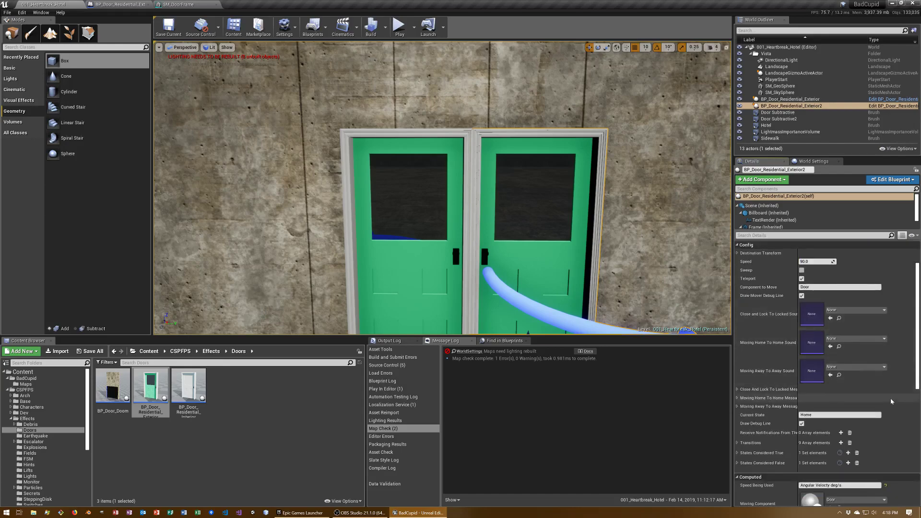
- Change the right door's Destination Transform rotation Z from -89.999985 to 89.999985 and save
scroll(891, 401, "down", 1)
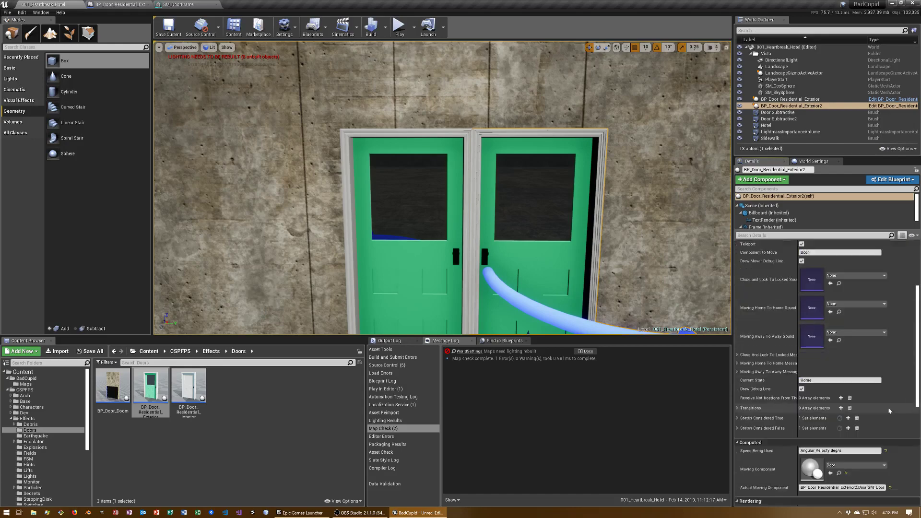
scroll(891, 402, "down", 1)
scroll(891, 401, "up", 2)
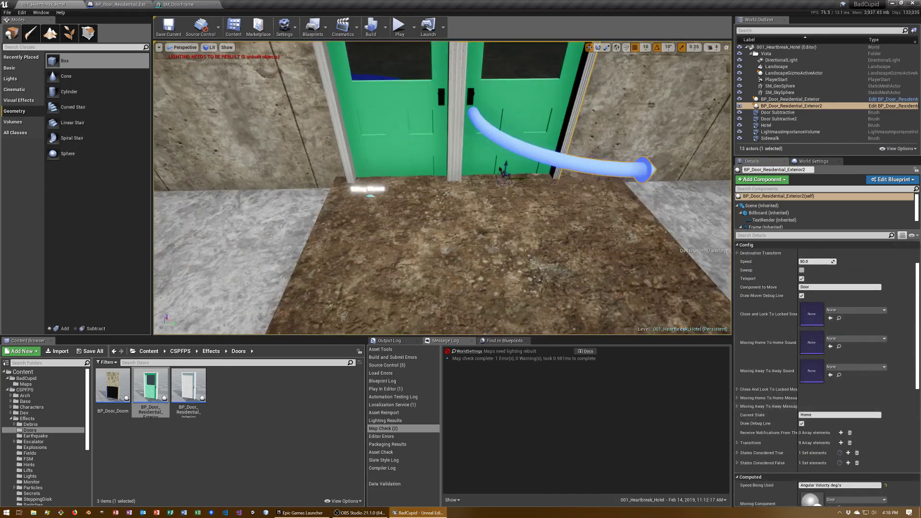
right_click_drag(626, 259, 626, 275)
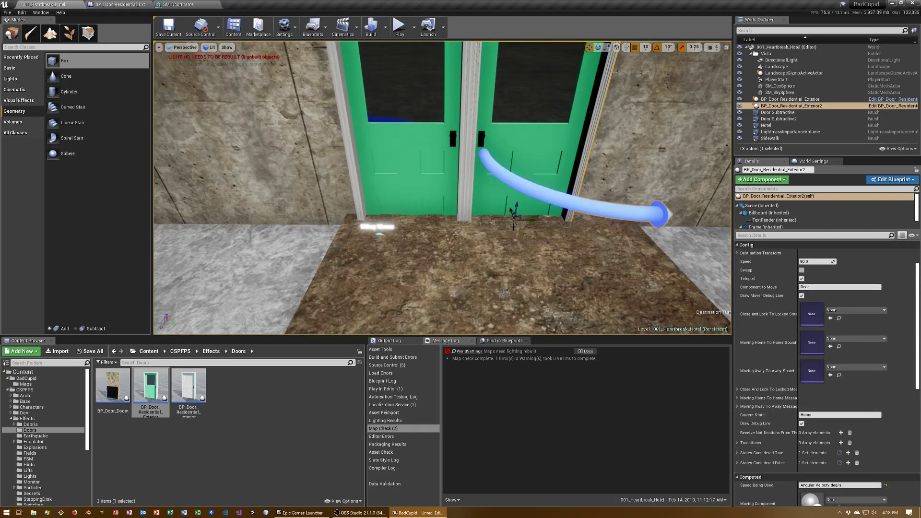
left_click(737, 253)
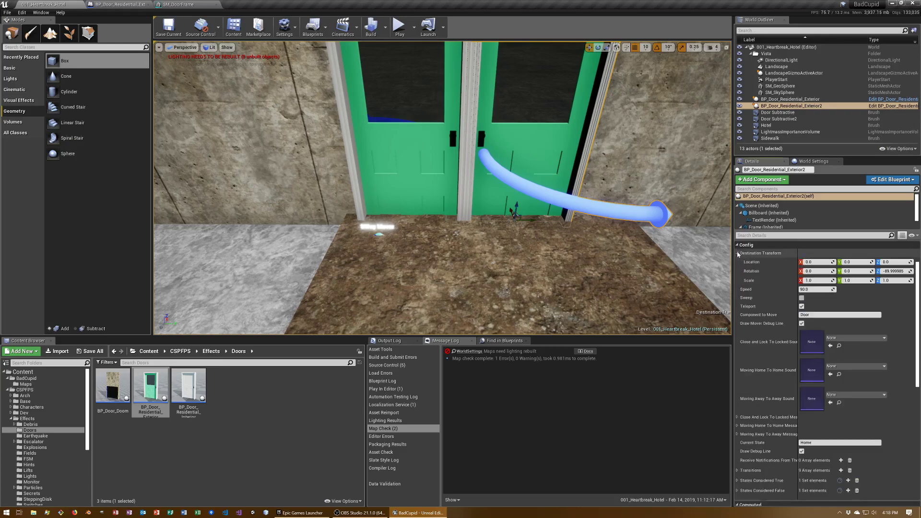
left_click(893, 271)
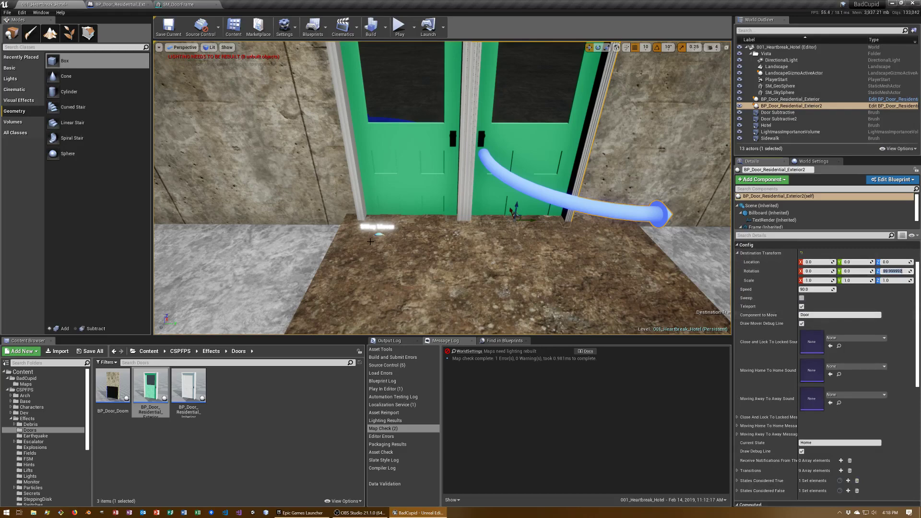
key("ctrl+s")
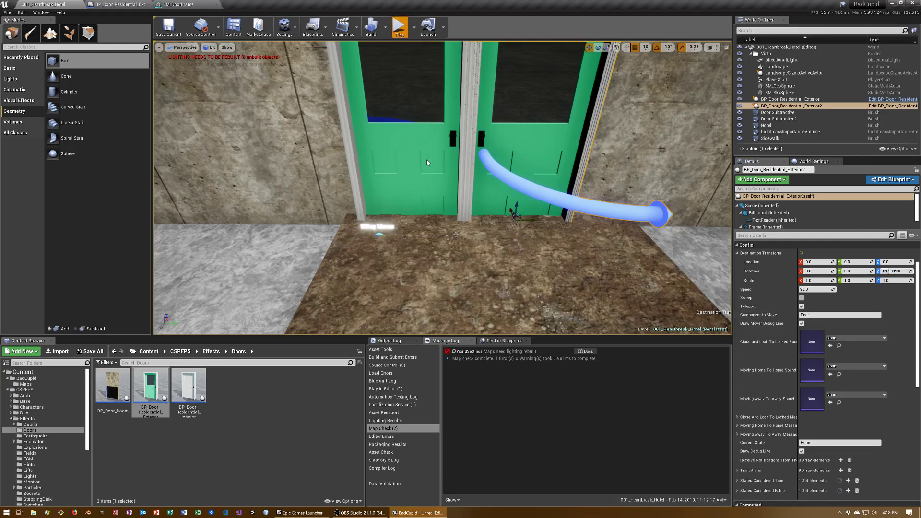
key("alt+p")
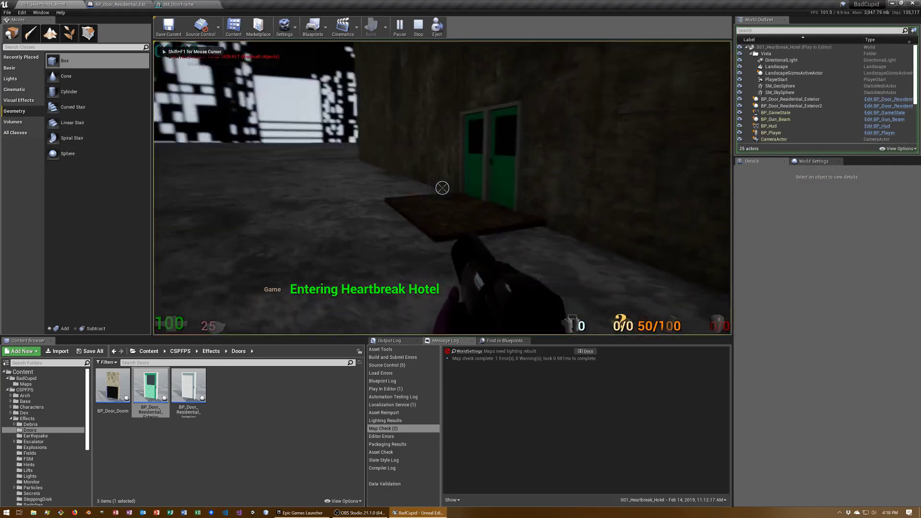
key("w")
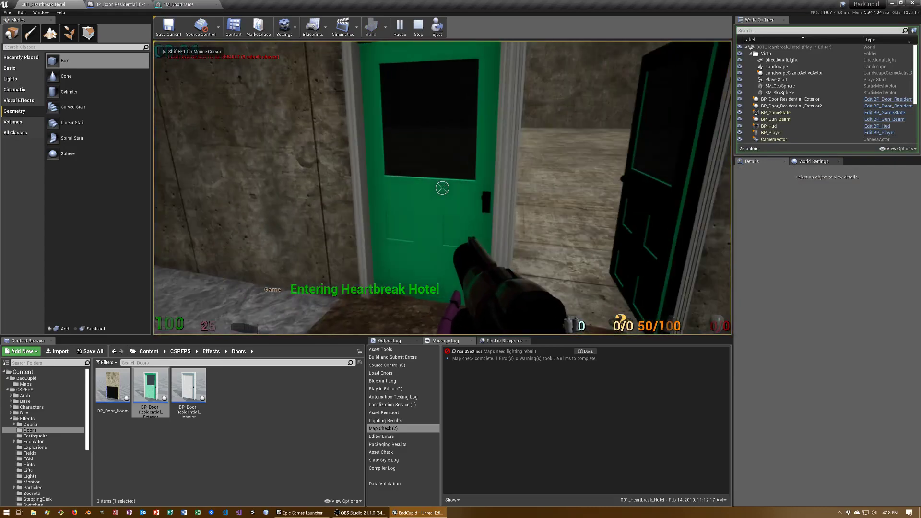
key("w")
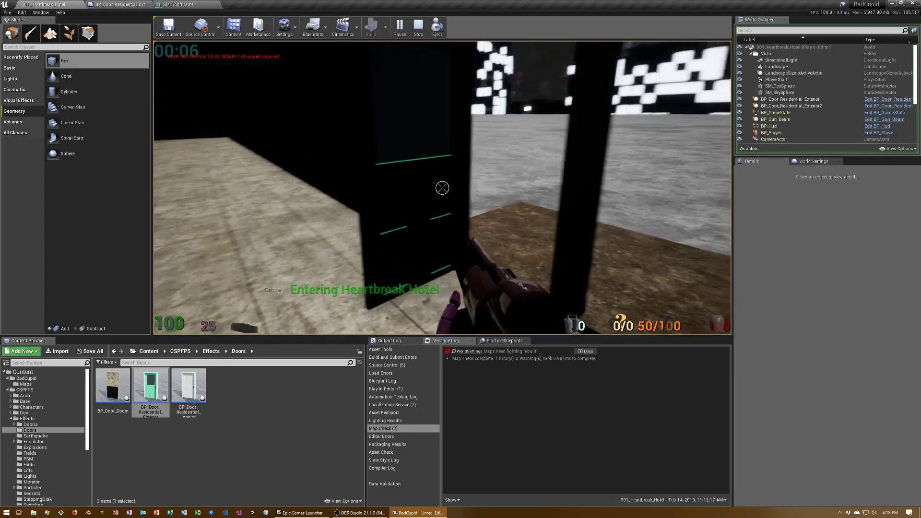
key("Escape")
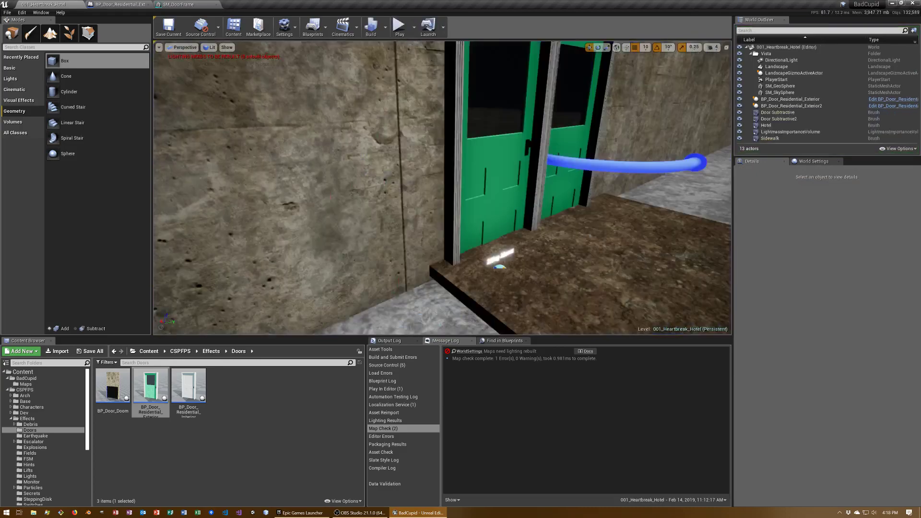
right_click_drag(442, 187, 470, 192)
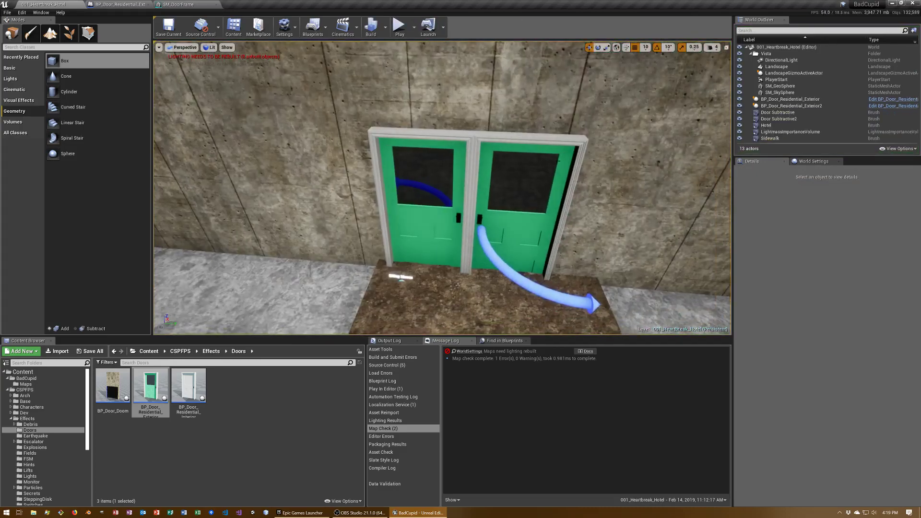
- Rotate the right door's SM_Arrow_Curved component -160° so it arcs across its window
left_click(502, 267)
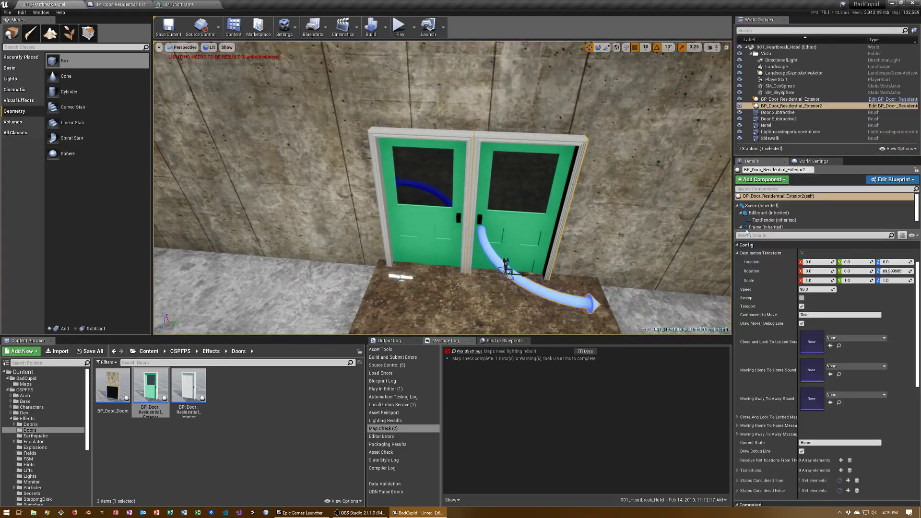
scroll(758, 218, "down", 2)
left_click(768, 224)
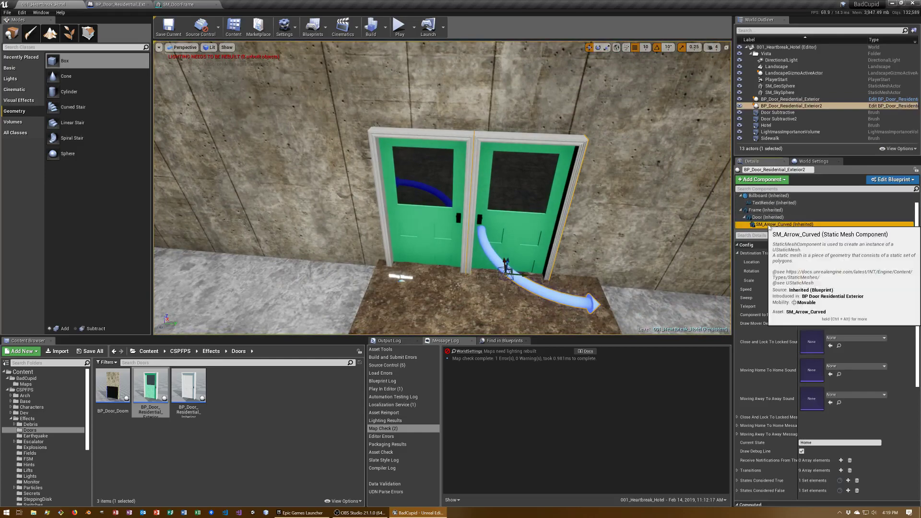
scroll(551, 295, "down", 5)
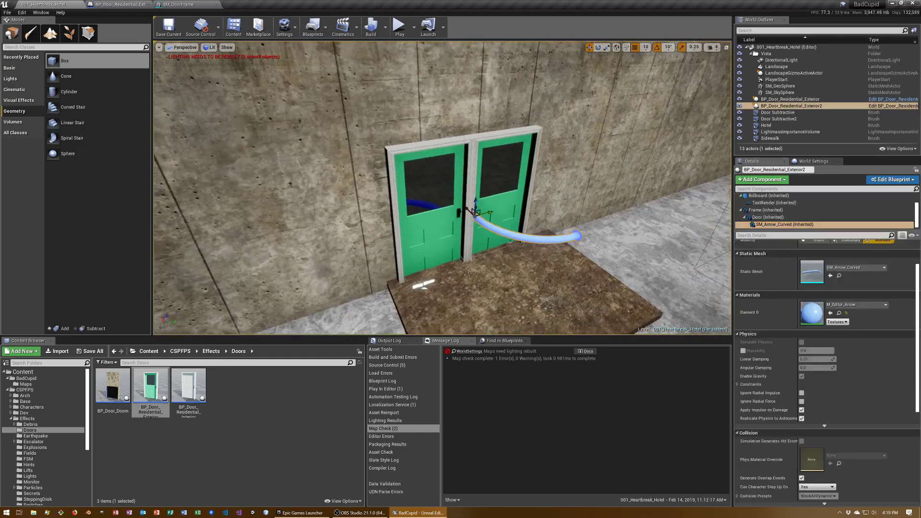
mouse_move(552, 295)
right_mouse_down()
mouse_move(647, 292)
mouse_move(343, 268)
right_mouse_up()
key("e")
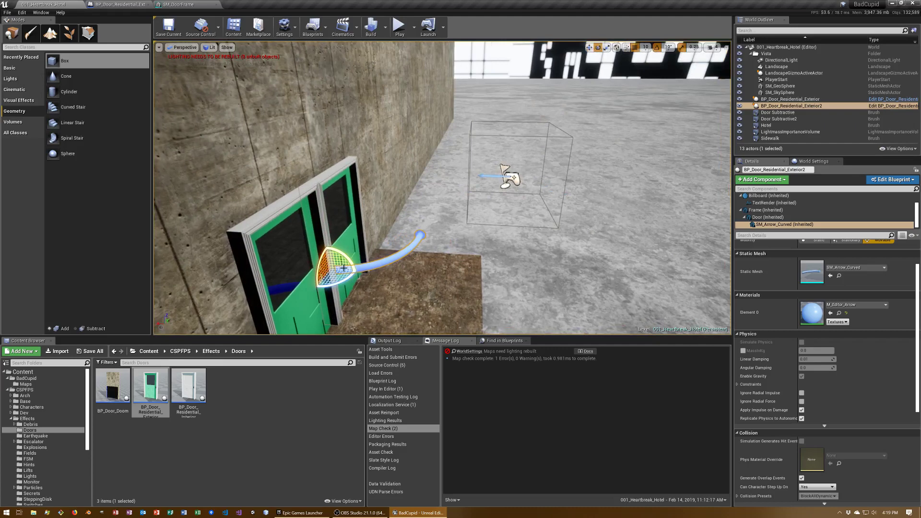
mouse_move(353, 258)
left_mouse_down()
mouse_move(357, 283)
mouse_move(358, 269)
left_mouse_up()
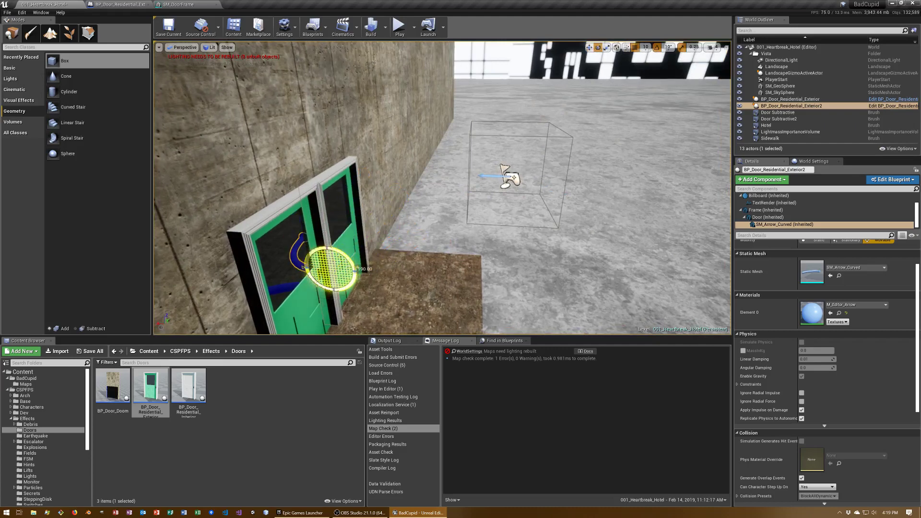
mouse_move(357, 269)
right_mouse_down()
mouse_move(505, 279)
mouse_move(431, 205)
mouse_move(409, 272)
right_mouse_up()
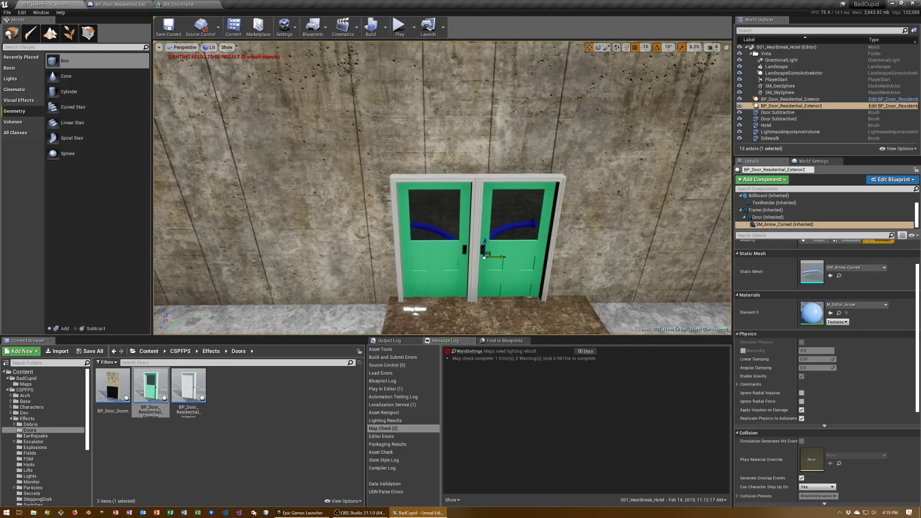
- Assign M_Metal_Steel_WSV to the right door's frame material
left_click(485, 178)
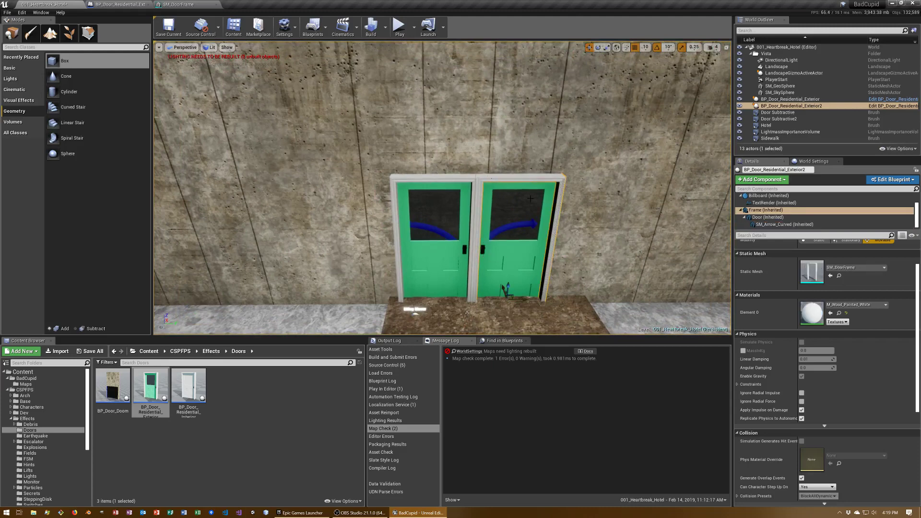
left_click(857, 306)
type("steel")
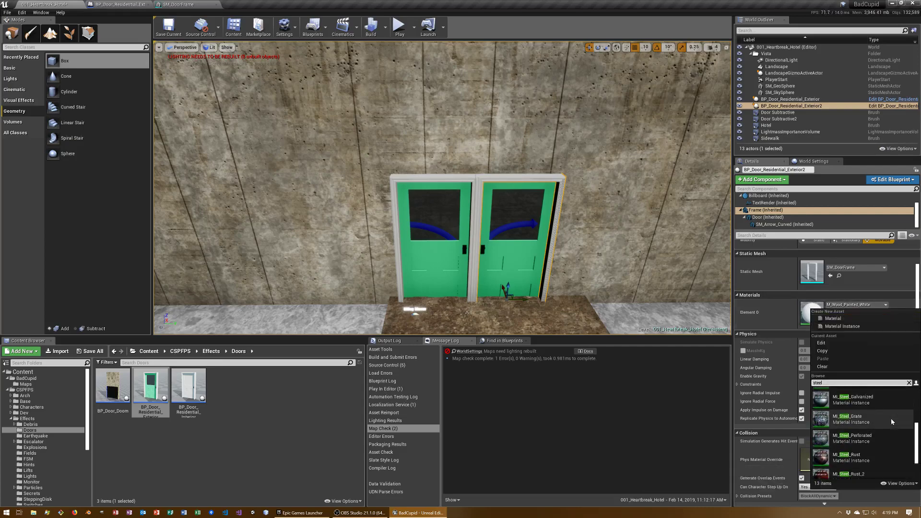
scroll(883, 418, "up", 1)
scroll(873, 418, "up", 1)
scroll(873, 418, "up", 1)
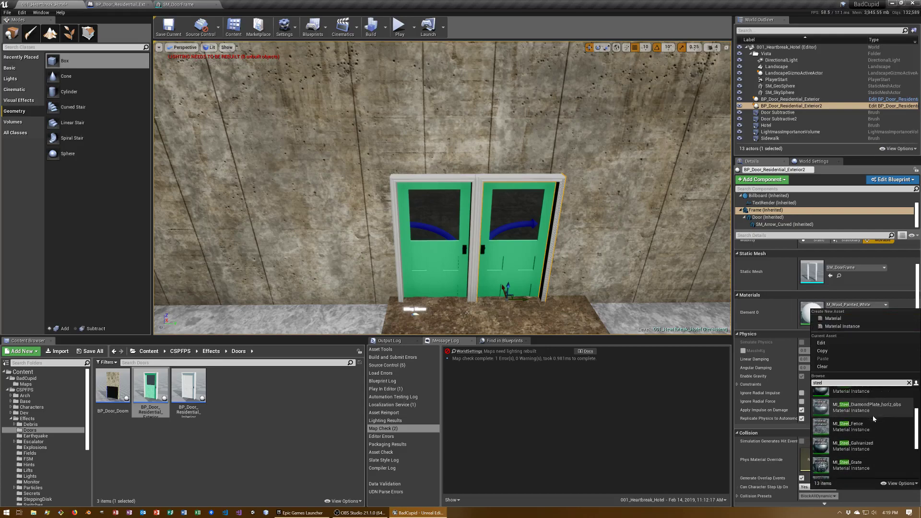
scroll(873, 418, "up", 1)
scroll(870, 412, "up", 1)
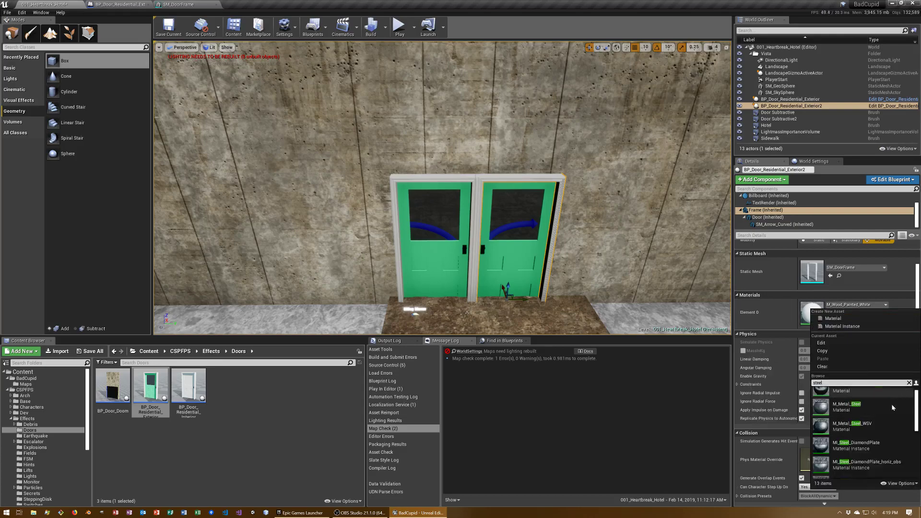
left_click(873, 419)
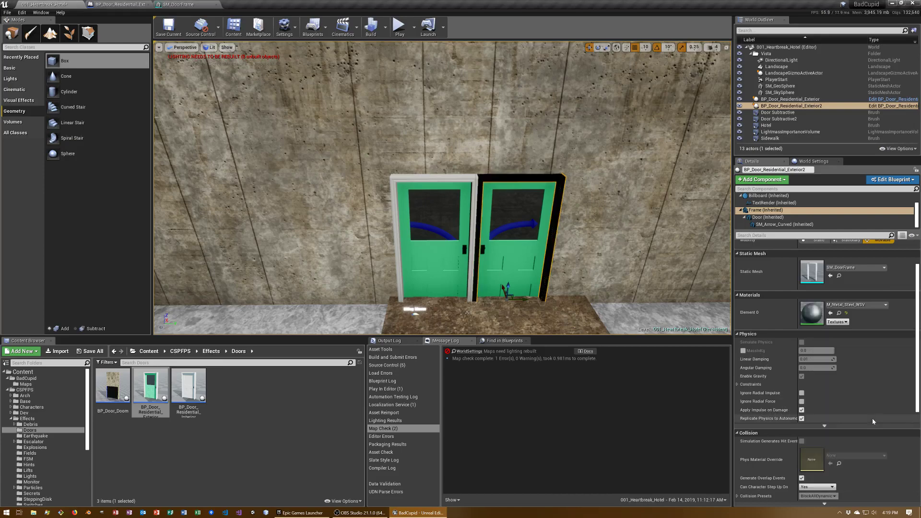
- Give the left door's frame the same M_Metal_Steel_WSV material
left_click(838, 314)
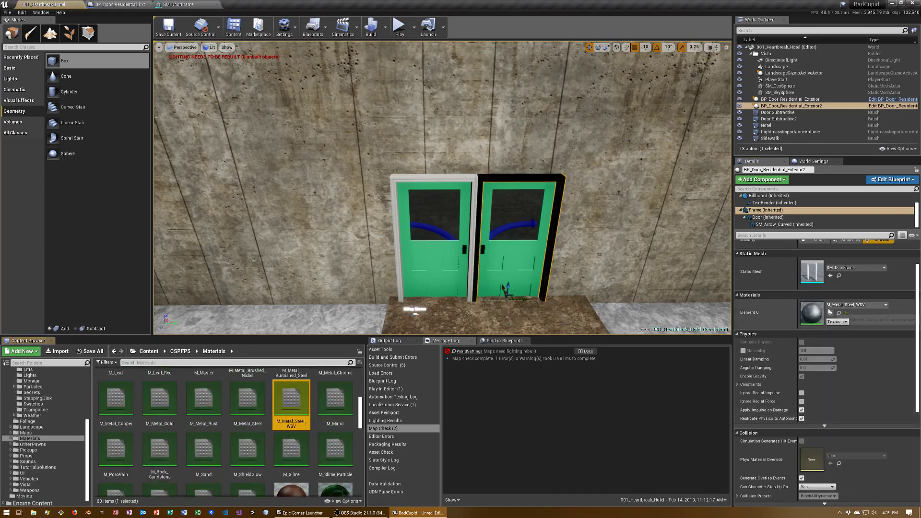
left_click(419, 176)
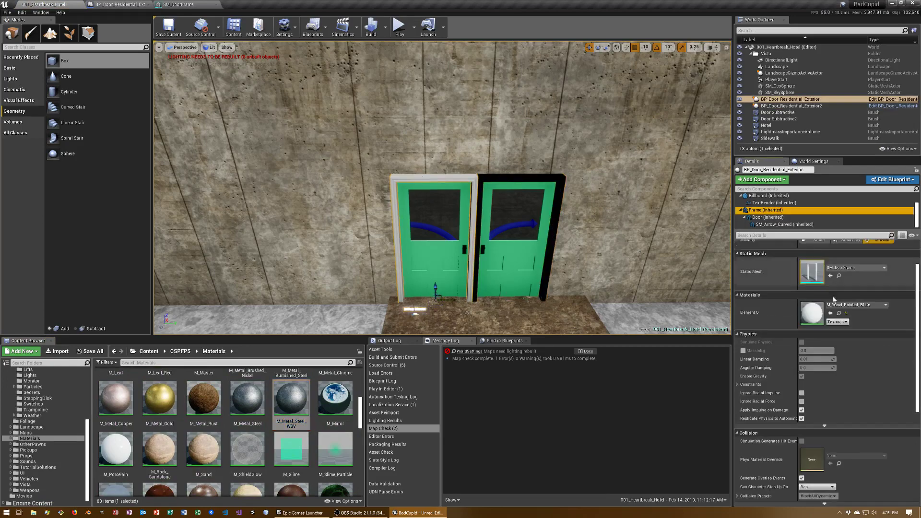
left_click(830, 312)
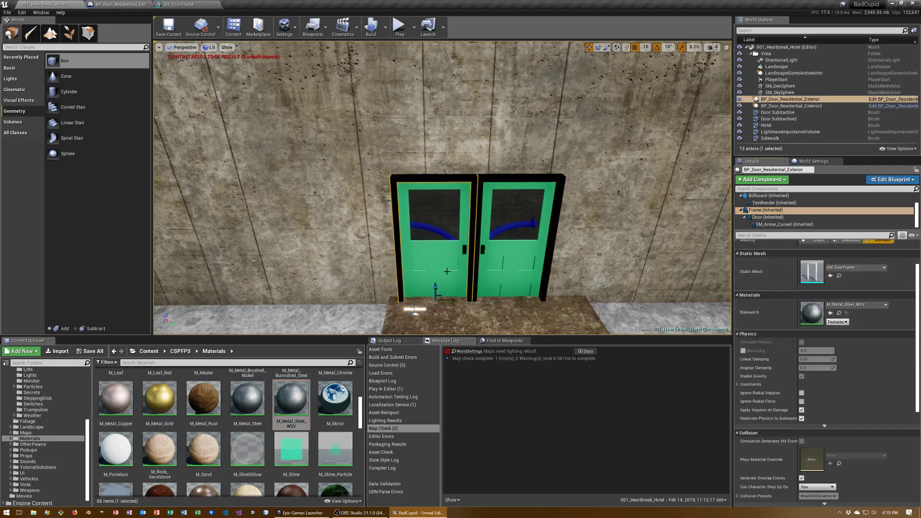
scroll(446, 271, "up", 2)
left_click(485, 257)
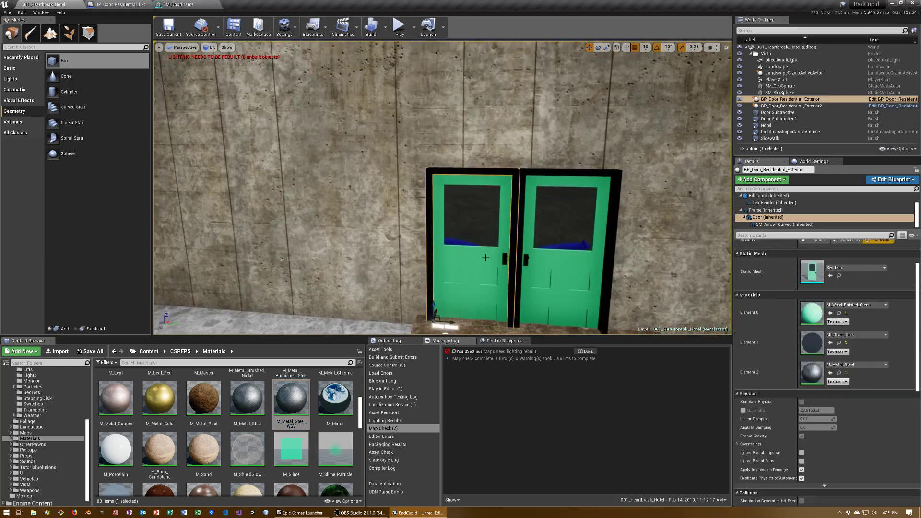
mouse_move(486, 258)
right_mouse_down()
mouse_move(486, 307)
mouse_move(470, 287)
right_mouse_up()
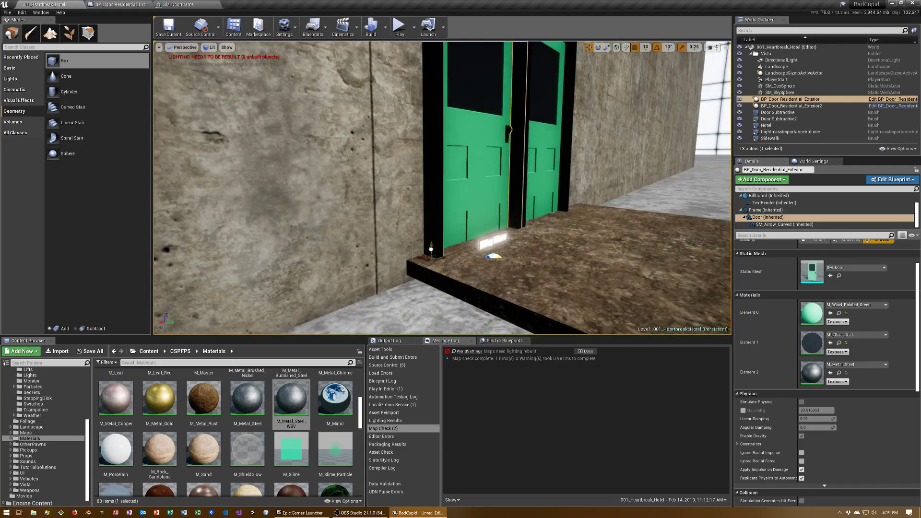
- Raise the Sidewalk slab's Location Z from 100 to 105
left_click(656, 245)
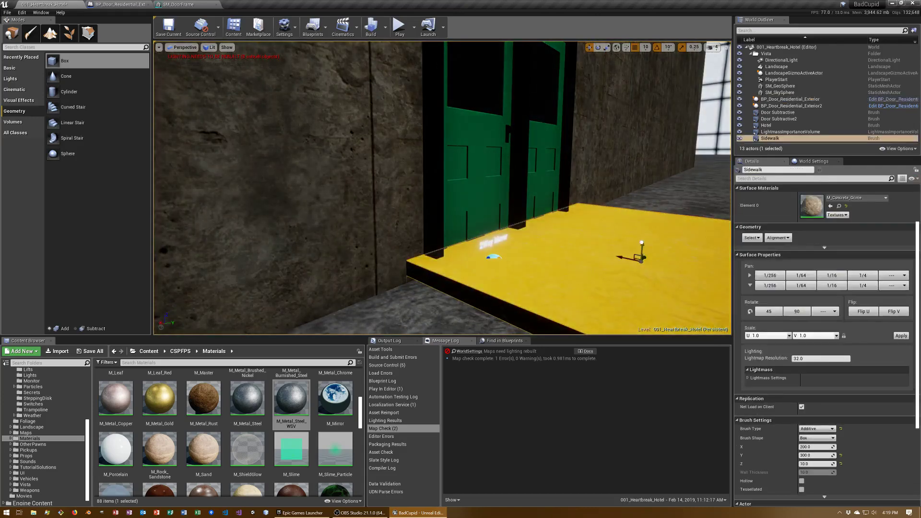
left_click(641, 245)
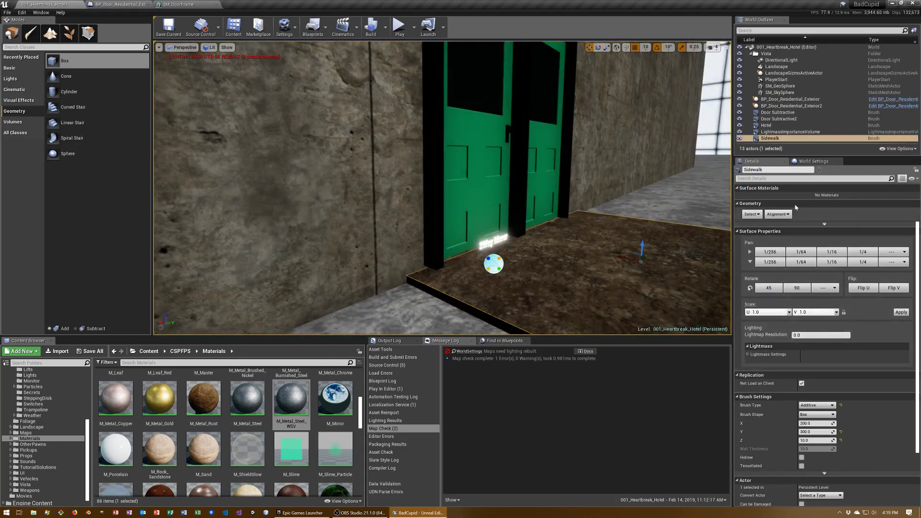
scroll(860, 235, "up", 1)
left_click(887, 196)
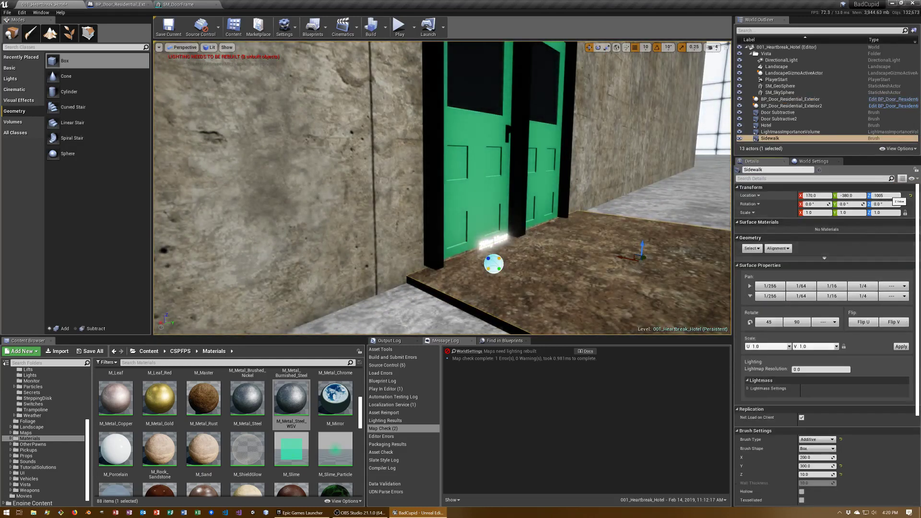
key("Return")
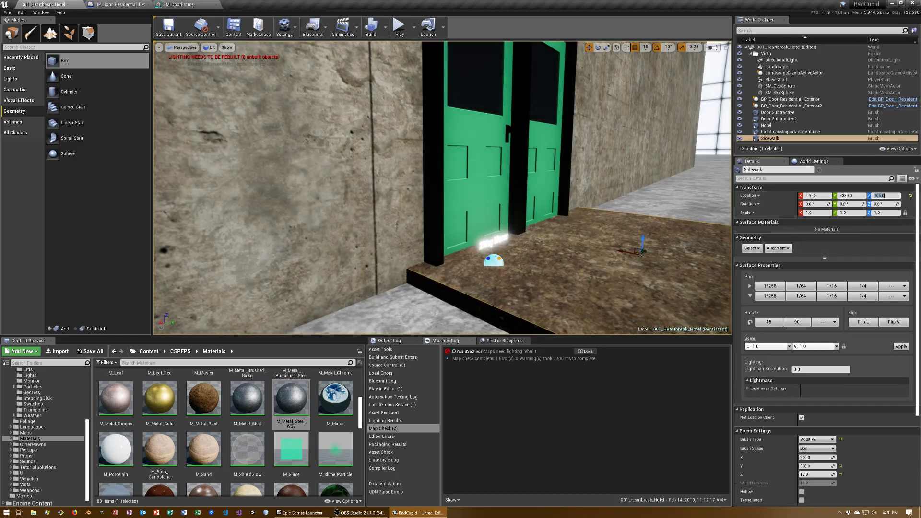
right_click_drag(536, 199, 486, 190)
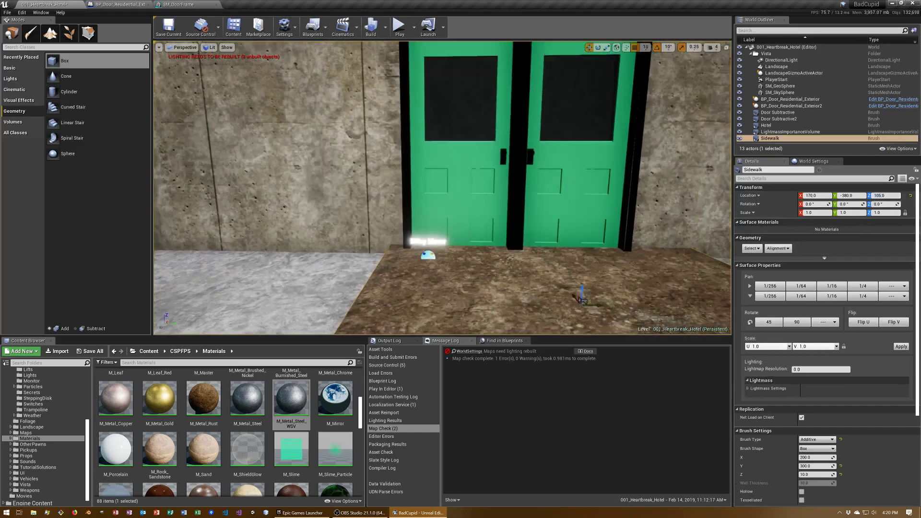
- Give the left door's panel the MI_Glass_Dark material, found by searching 'glass'
left_click(486, 190)
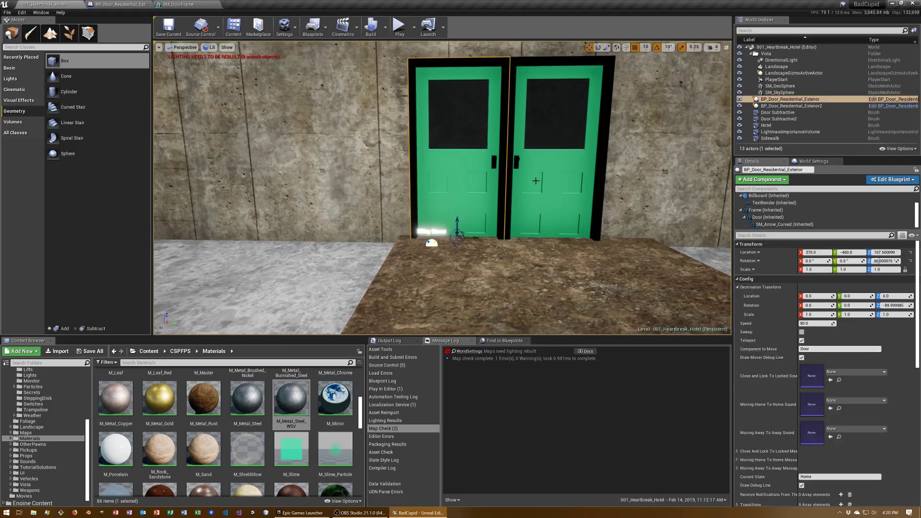
left_click(767, 217)
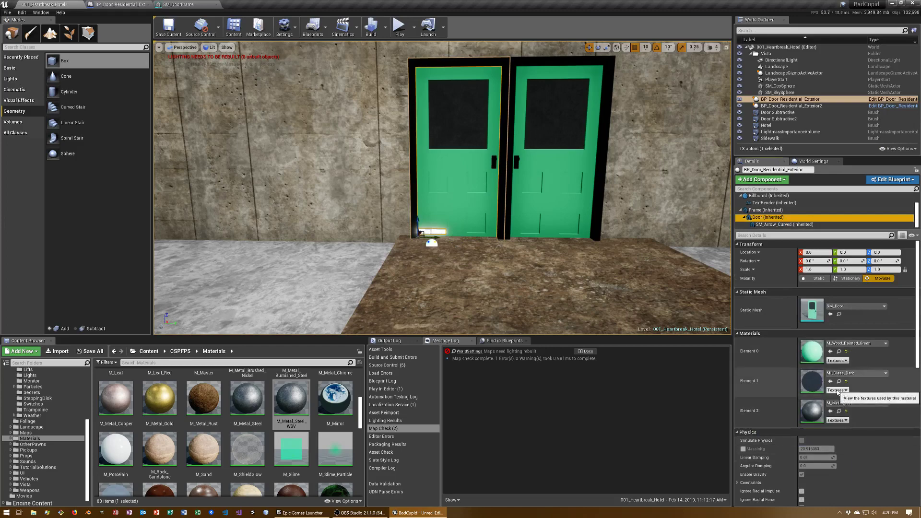
left_click(836, 343)
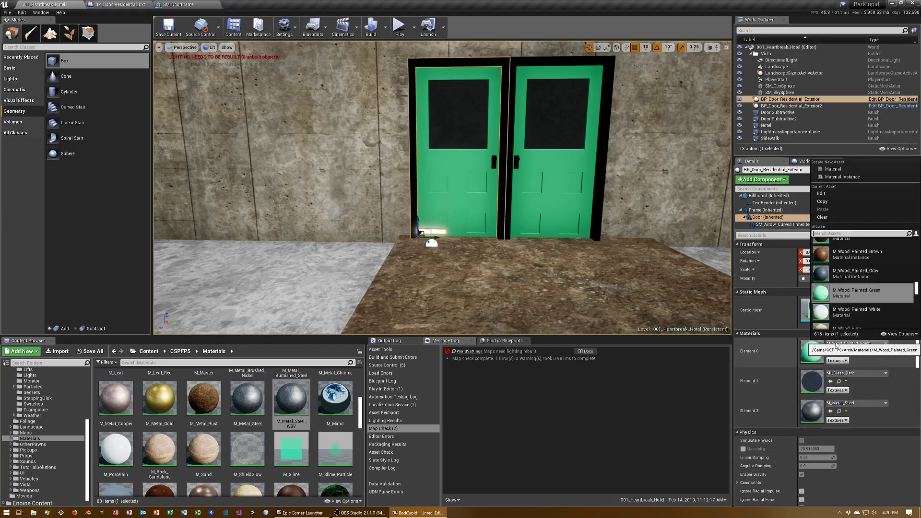
type("glass")
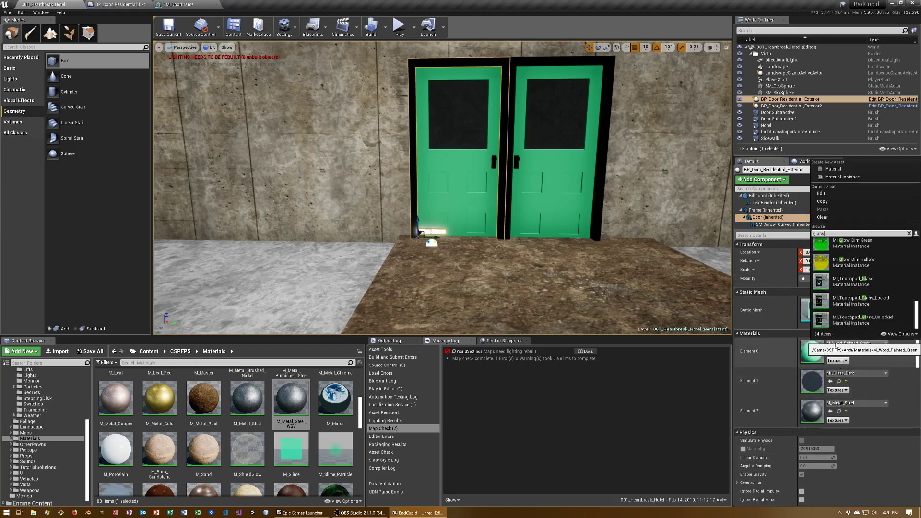
scroll(863, 292, "up", 3)
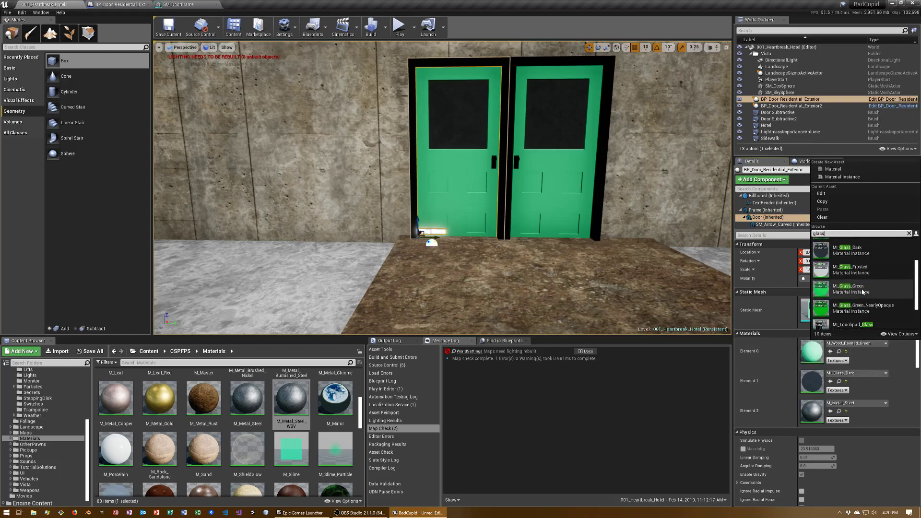
left_click(862, 293)
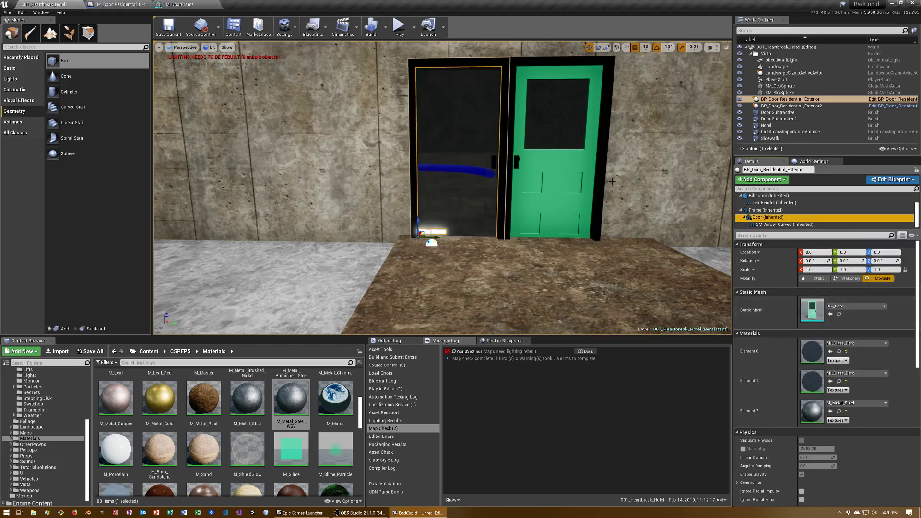
- Give the right door's panel the MI_Glass_Dark material as well
left_click(535, 207)
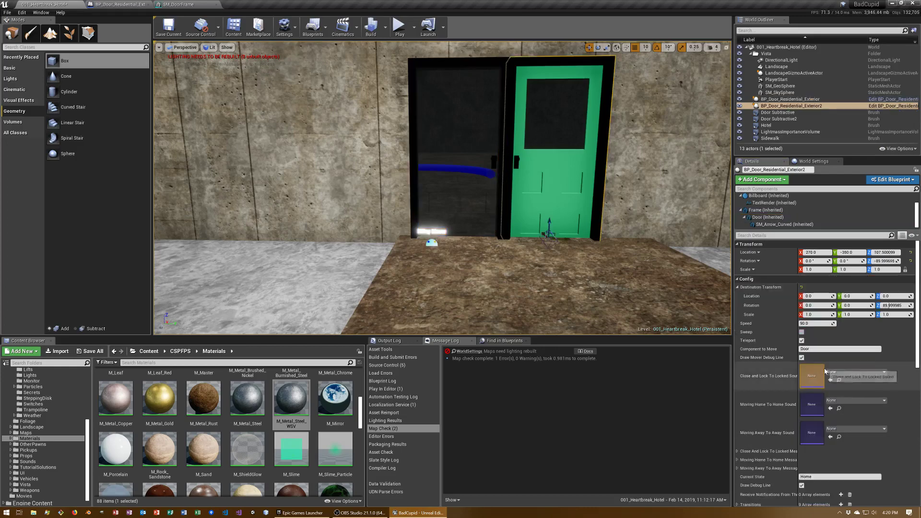
left_click(763, 218)
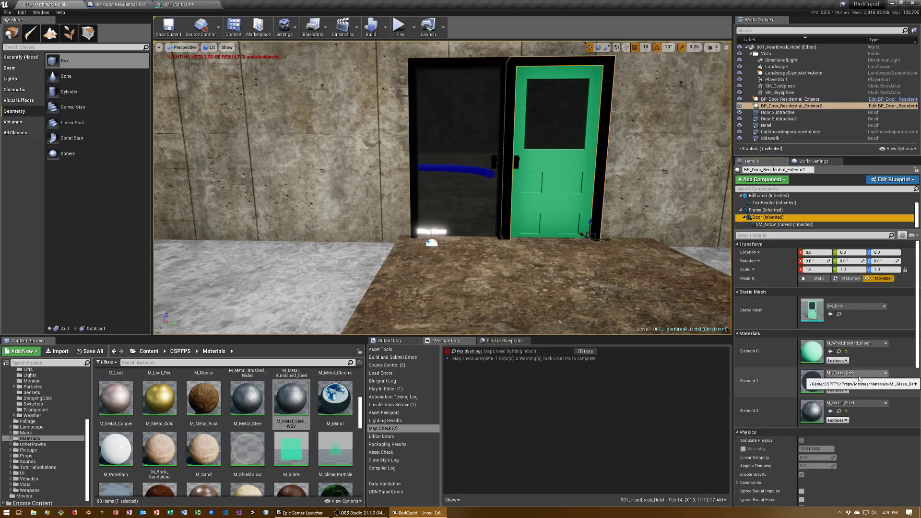
left_click(839, 381)
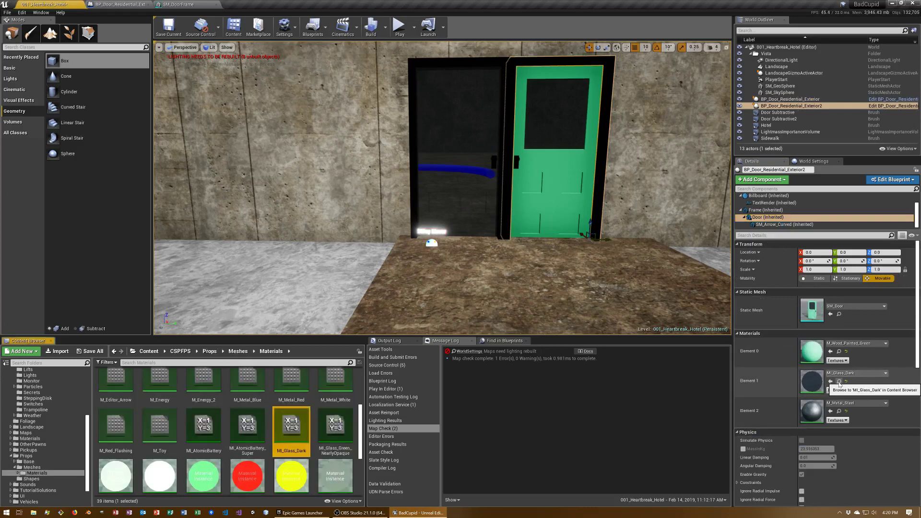
left_click(830, 351)
right_click_drag(528, 149, 528, 148)
- Save the map and shift the Sidewalk slab to Y location -400
key("Escape")
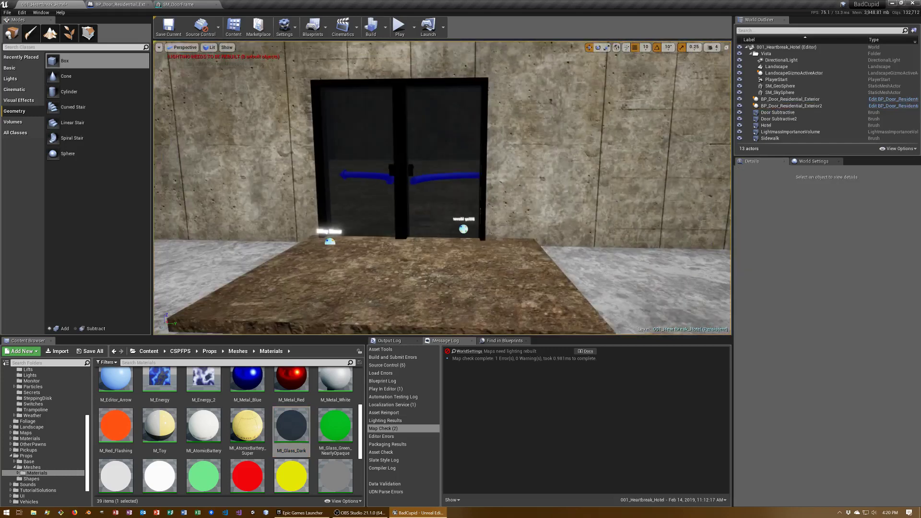
key("ctrl+s")
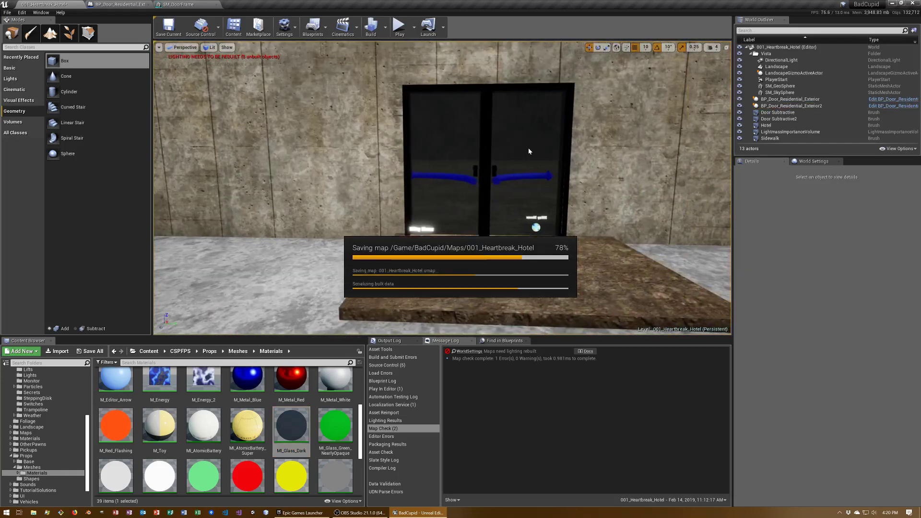
right_click(548, 224)
left_click(532, 266)
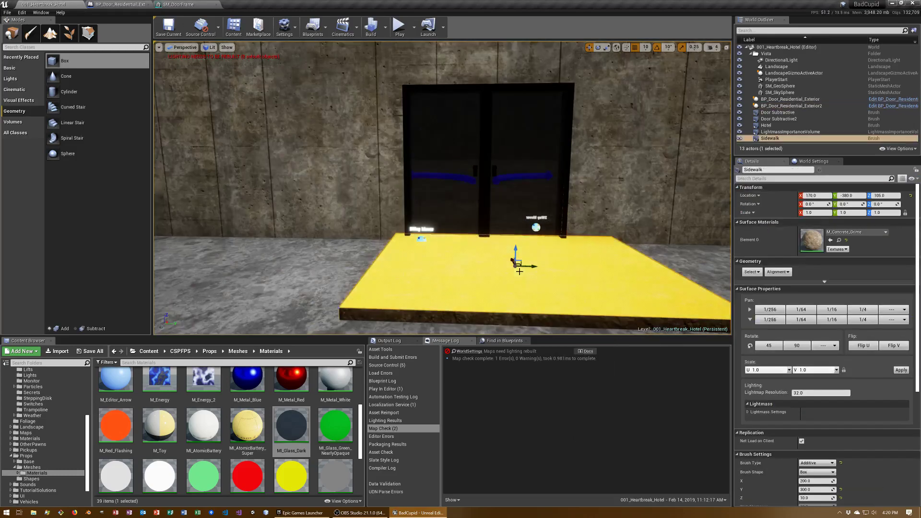
left_click_drag(532, 266, 507, 268)
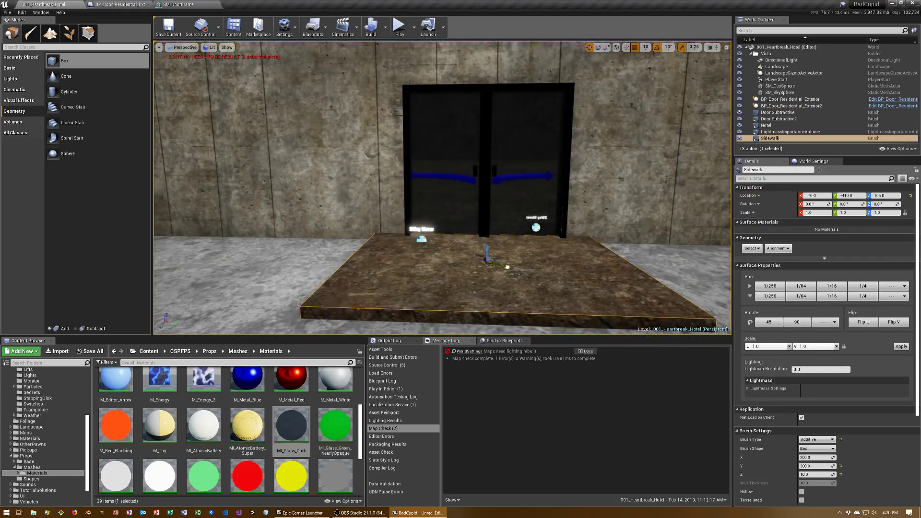
left_click_drag(507, 267, 512, 264)
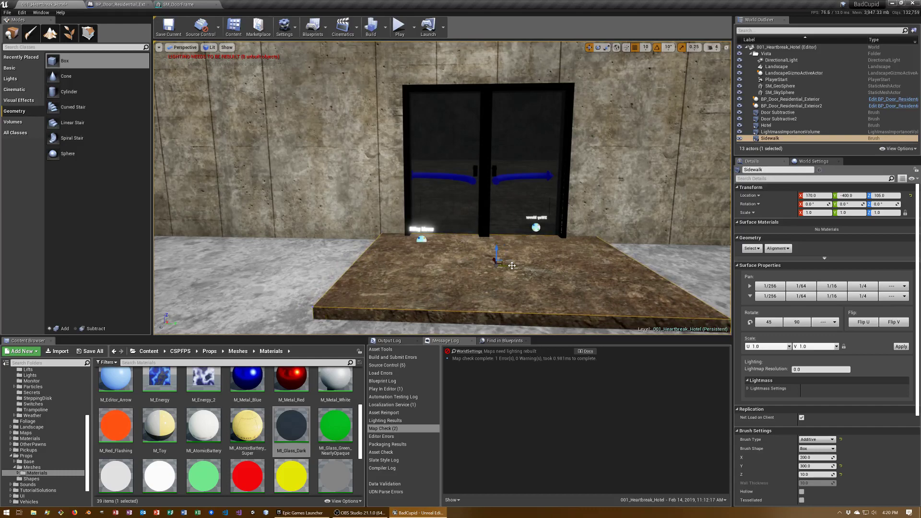
- Save the map again with the repositioned sidewalk
right_click_drag(614, 184, 602, 215)
key("ctrl+s")
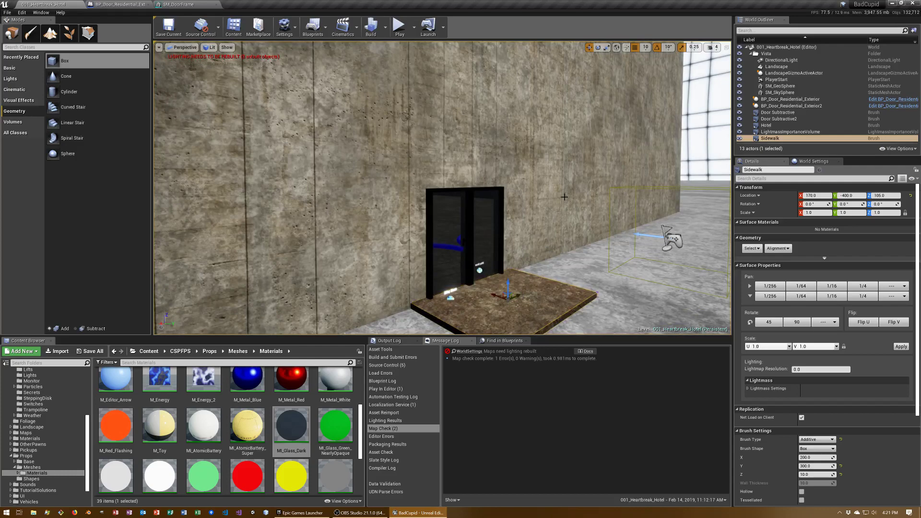
mouse_move(564, 197)
right_mouse_down()
mouse_move(590, 192)
mouse_move(290, 351)
right_mouse_up()
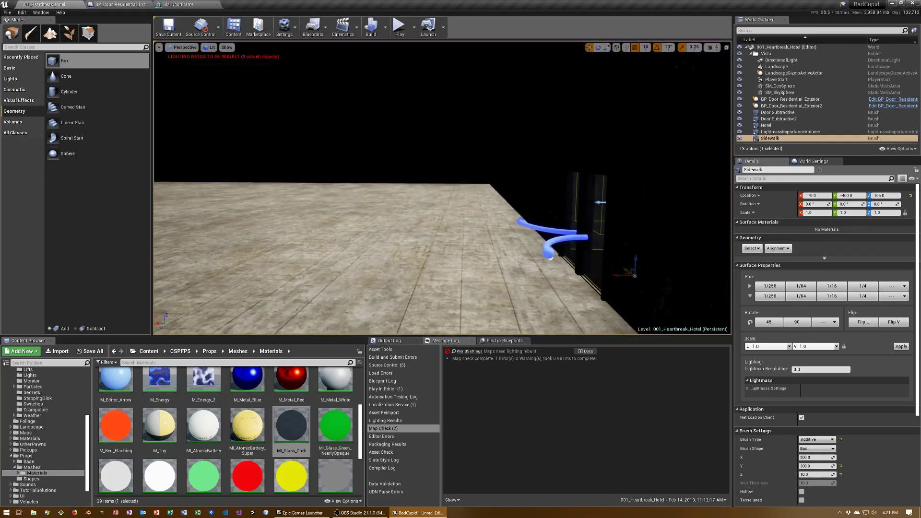
- Apply M_Ceramic_Tile_Checker, found by searching 'tile', to the Hotel brush floor
left_click(336, 230)
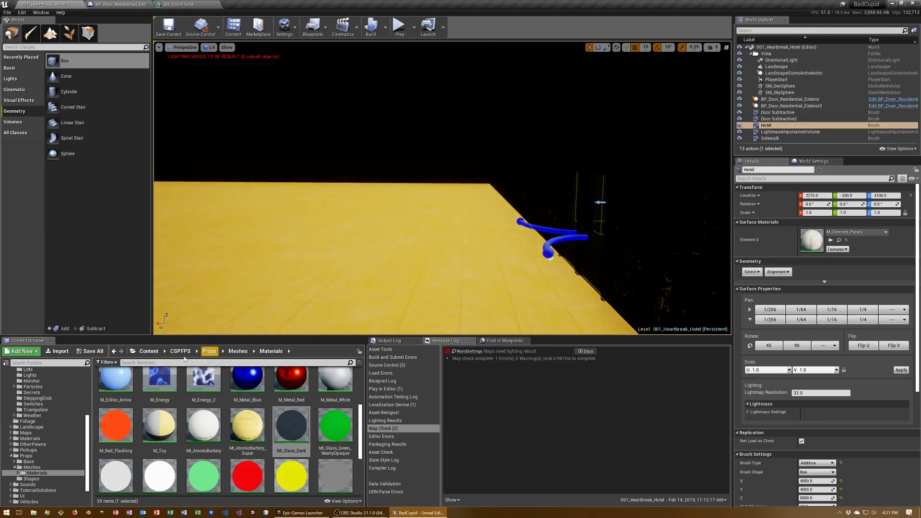
left_click(148, 351)
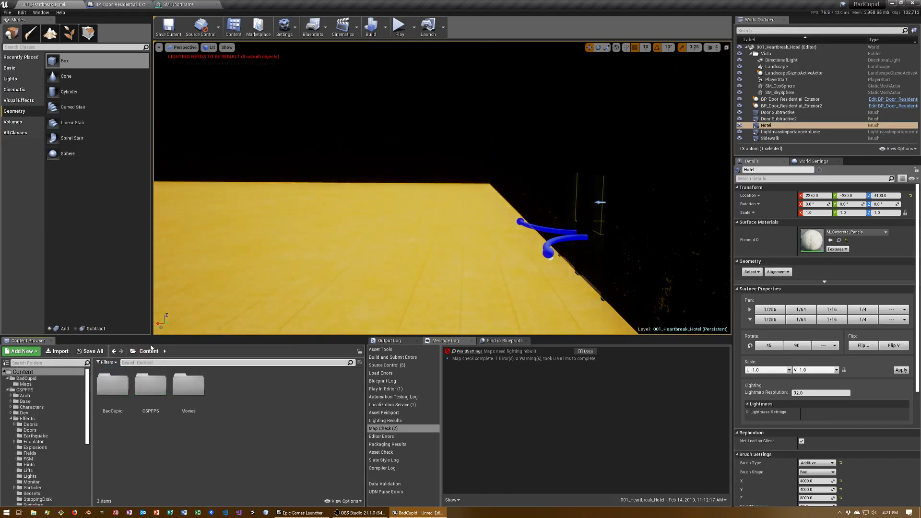
type("tile")
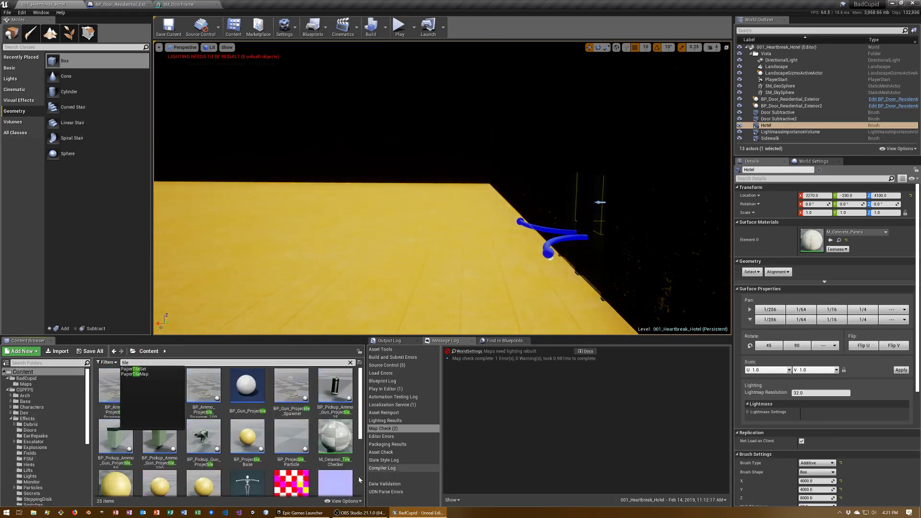
left_click(309, 355)
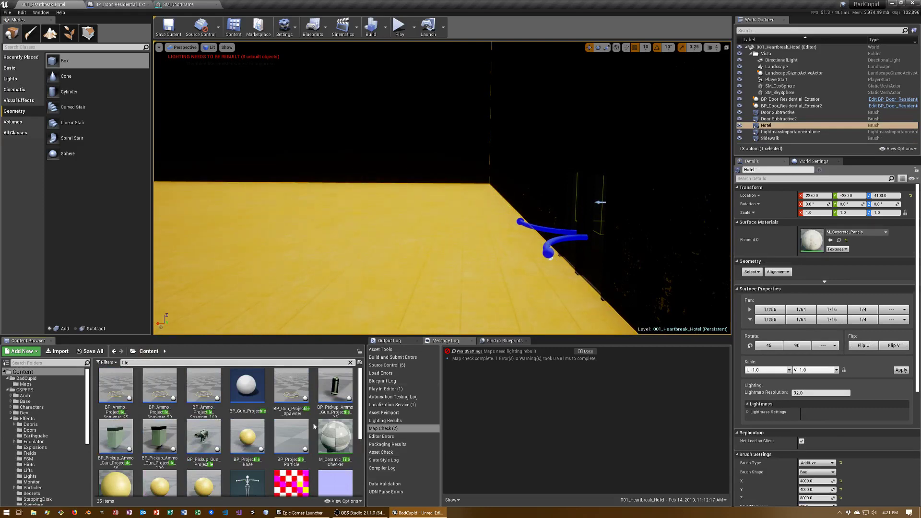
left_click_drag(336, 436, 390, 280)
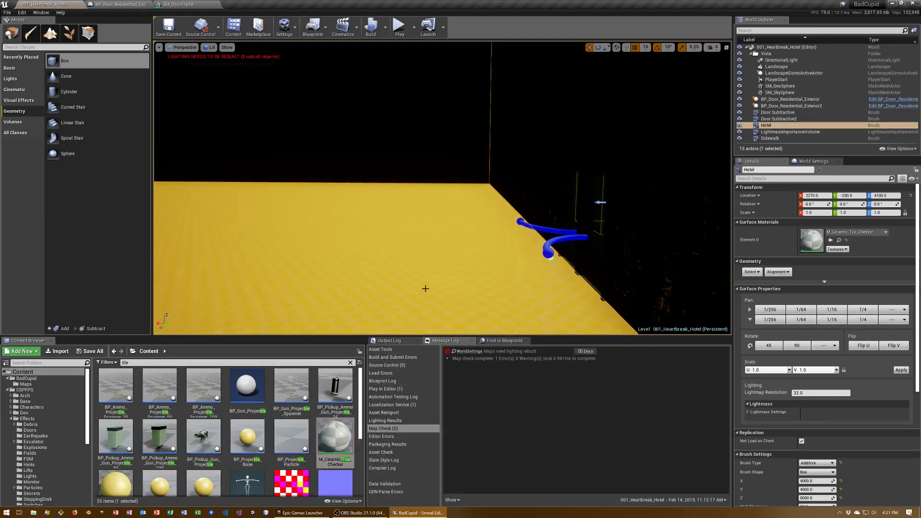
key("Escape")
mouse_move(425, 288)
right_mouse_down()
mouse_move(434, 288)
mouse_move(423, 290)
right_mouse_up()
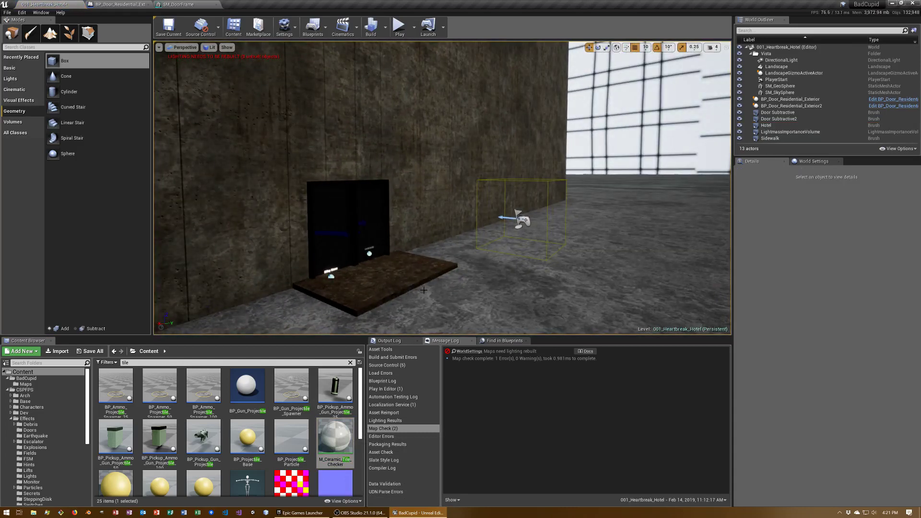
- Frame the doors in the viewport and start a lighting Build of the level
right_click_drag(424, 290, 423, 290)
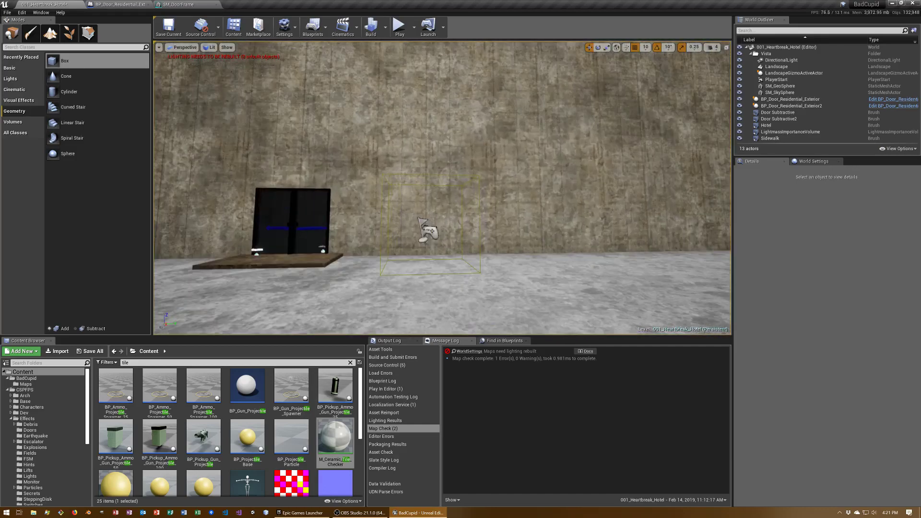
right_click_drag(423, 290, 423, 290)
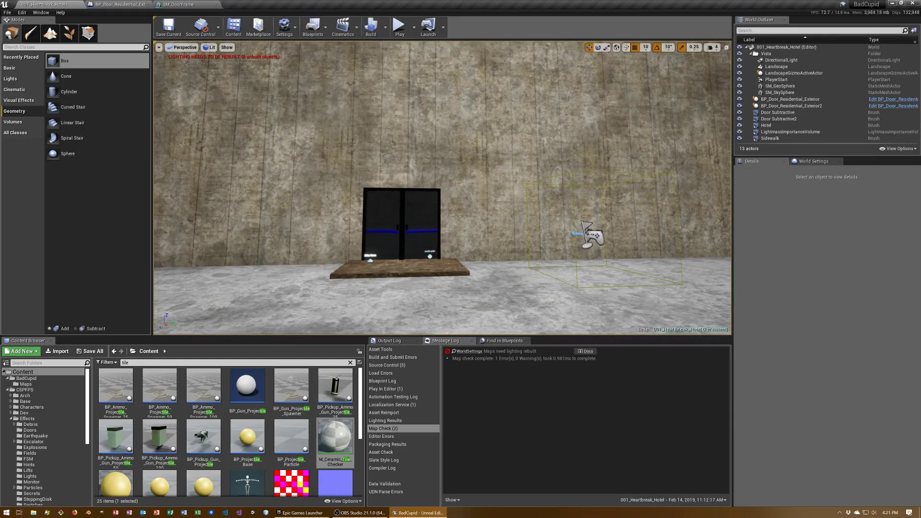
key("Left")
left_click(373, 32)
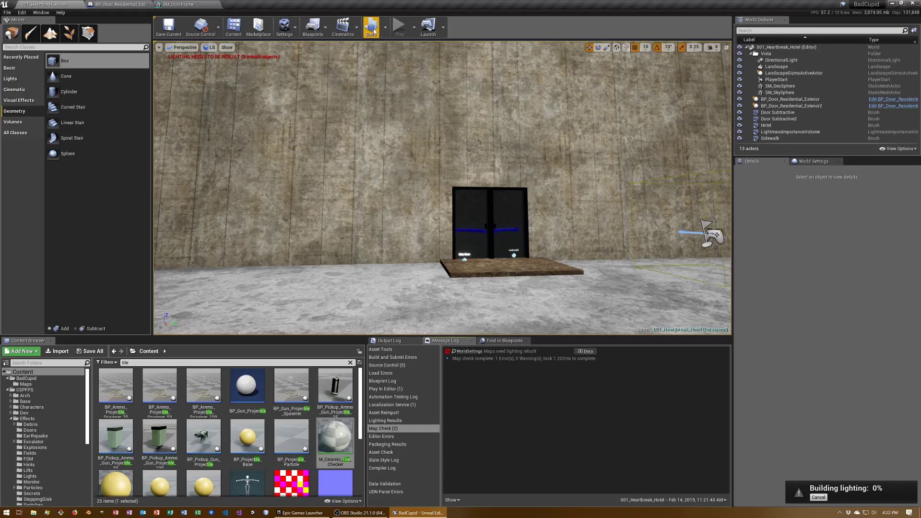
- Rotate both doors 180 degrees and slide the pair left into the doorway
left_click_drag(431, 216, 422, 144)
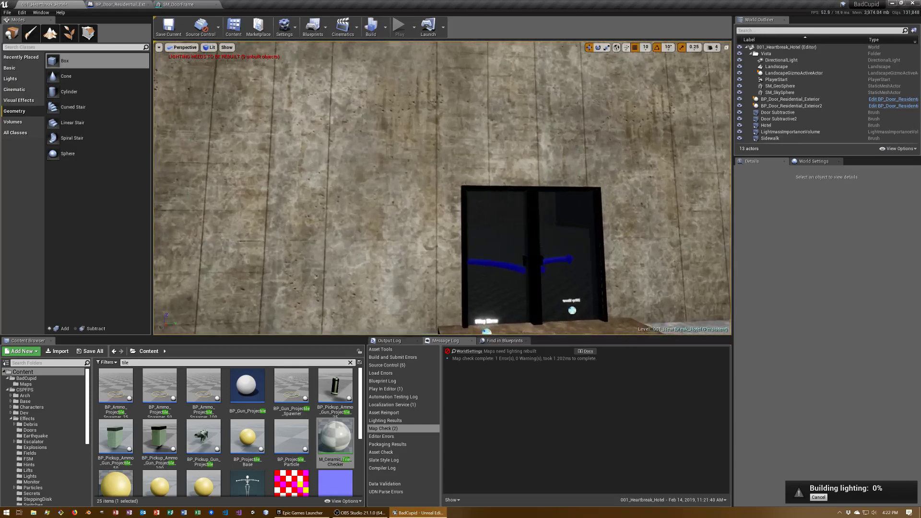
left_click(462, 143)
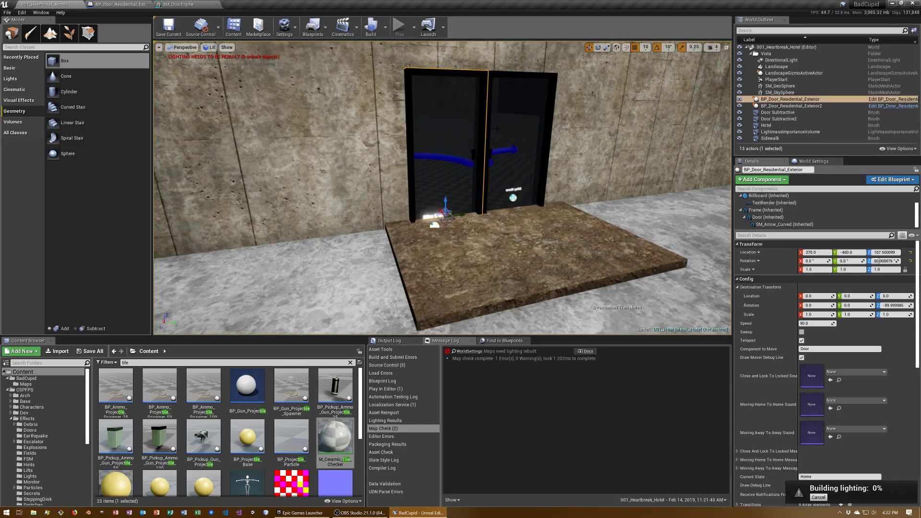
left_click(519, 130, "ctrl")
key("e")
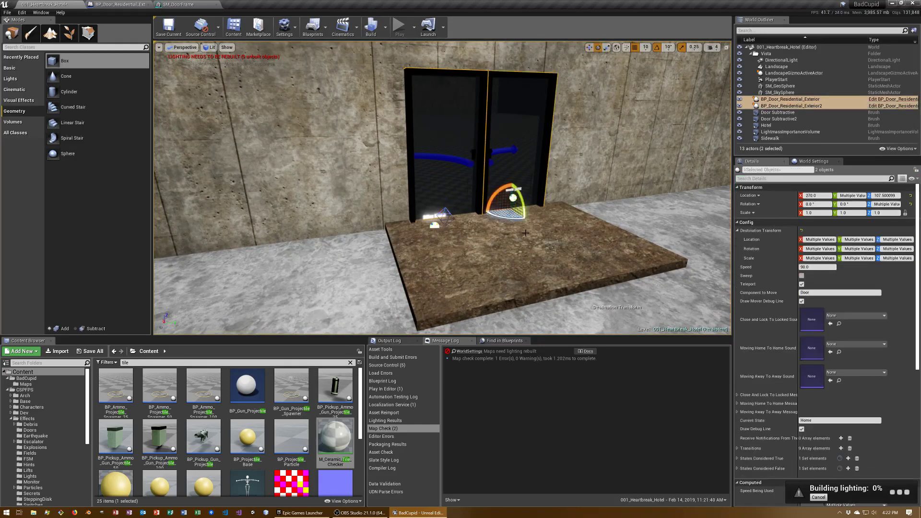
mouse_move(513, 206)
left_mouse_down()
mouse_move(523, 213)
mouse_move(506, 214)
left_mouse_up()
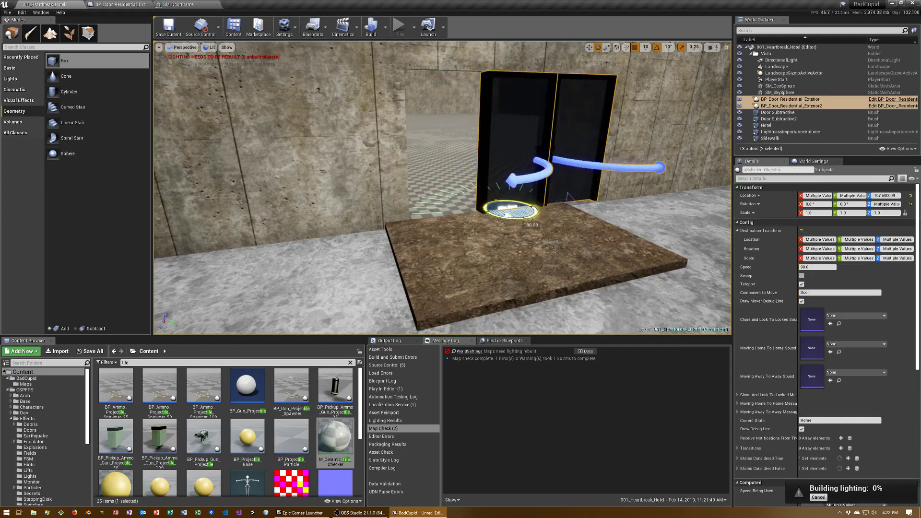
key("w")
mouse_move(530, 207)
left_mouse_down()
mouse_move(488, 208)
mouse_move(494, 256)
mouse_move(518, 252)
left_mouse_up()
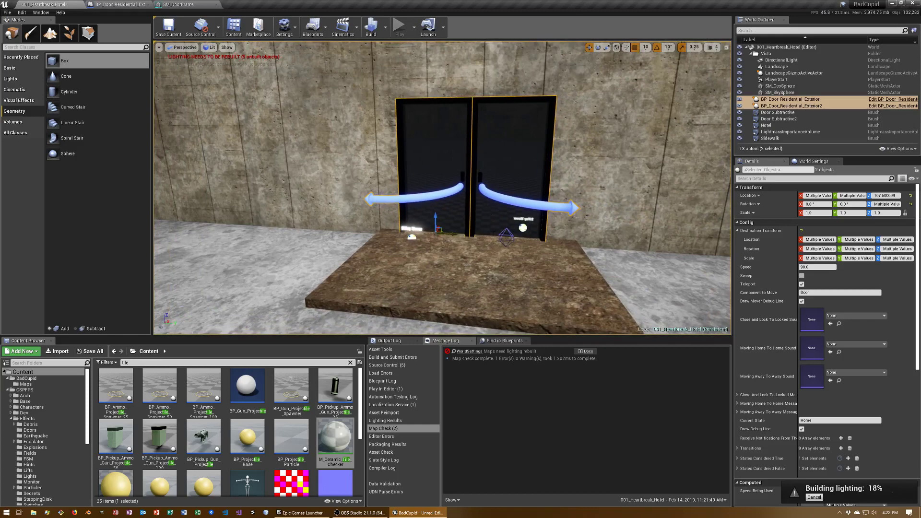
- Expand all of the selected doors' Transitions entries in the Details panel
right_click(494, 231)
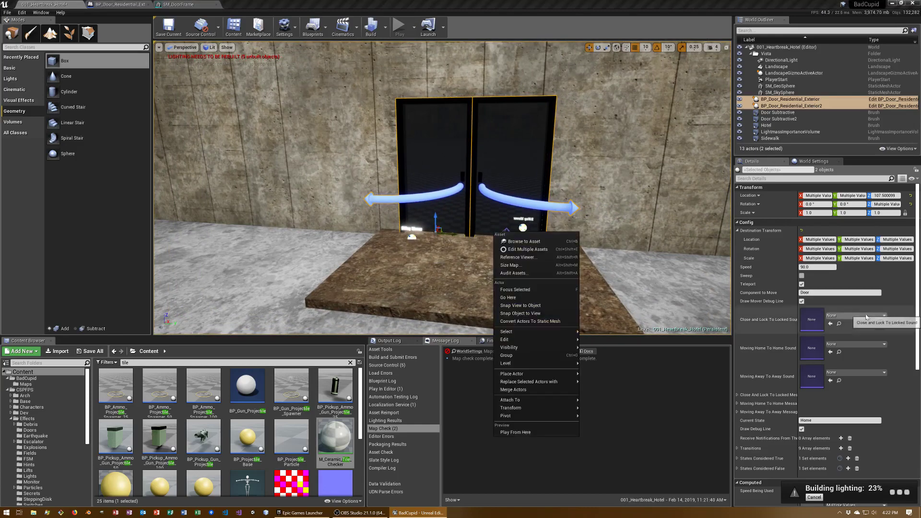
scroll(815, 326, "down", 3)
scroll(826, 342, "down", 1)
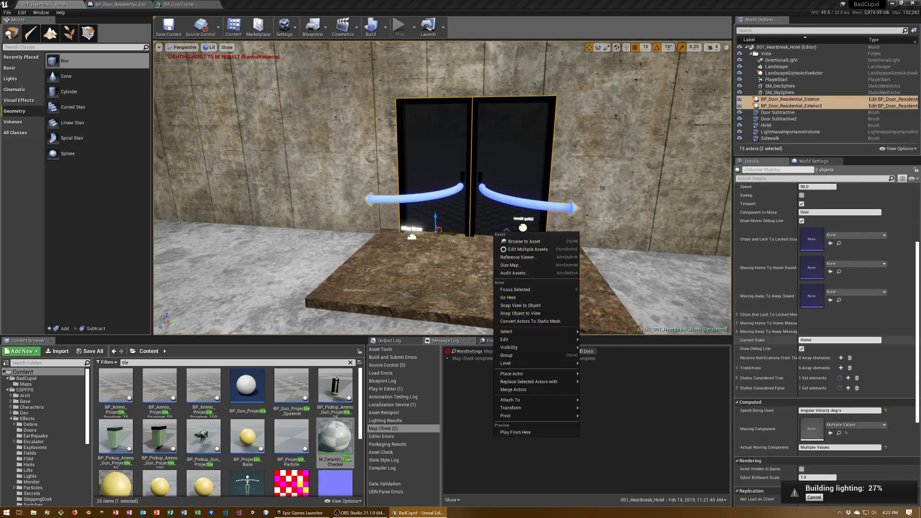
scroll(827, 343, "down", 1)
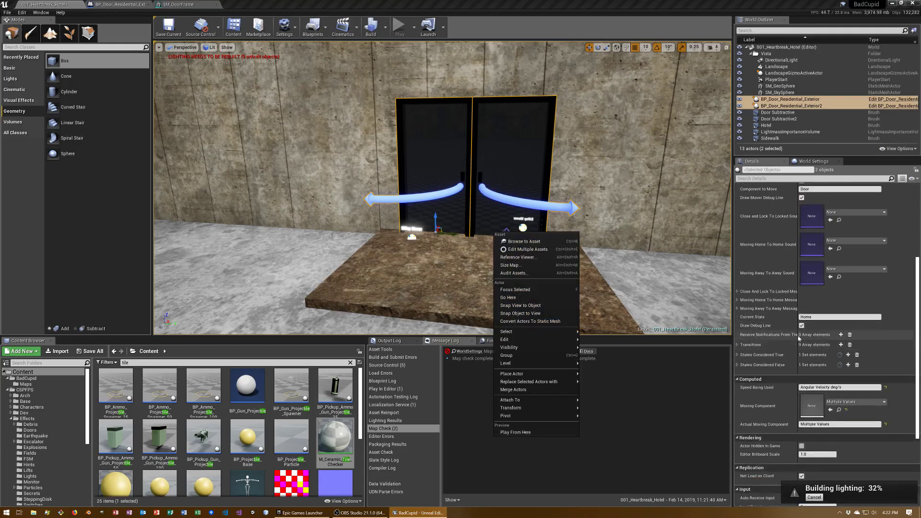
left_click(737, 345)
scroll(737, 349, "down", 1)
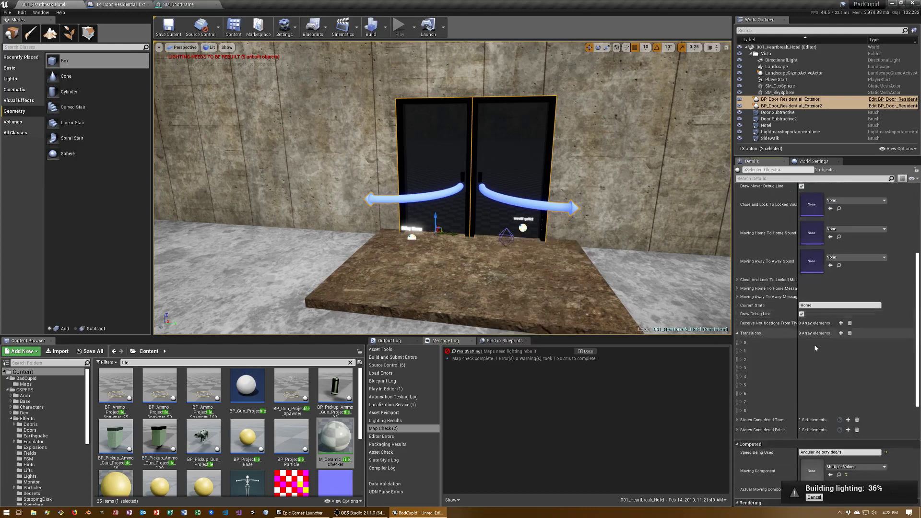
scroll(737, 349, "down", 1)
right_click(749, 310)
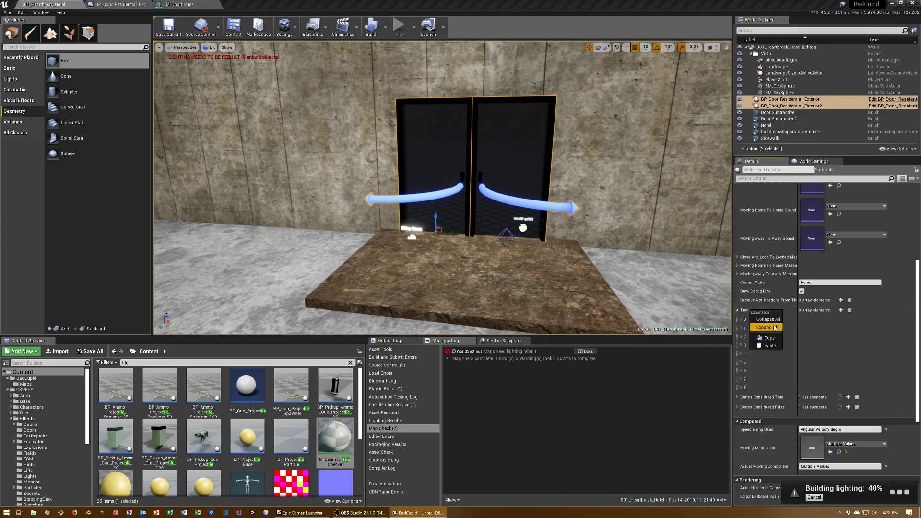
left_click(767, 327)
scroll(884, 347, "down", 1)
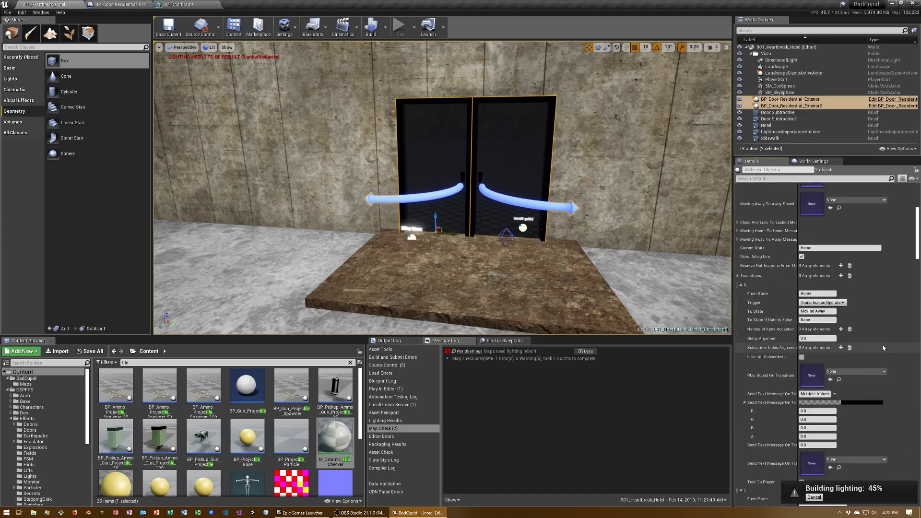
scroll(884, 347, "down", 1)
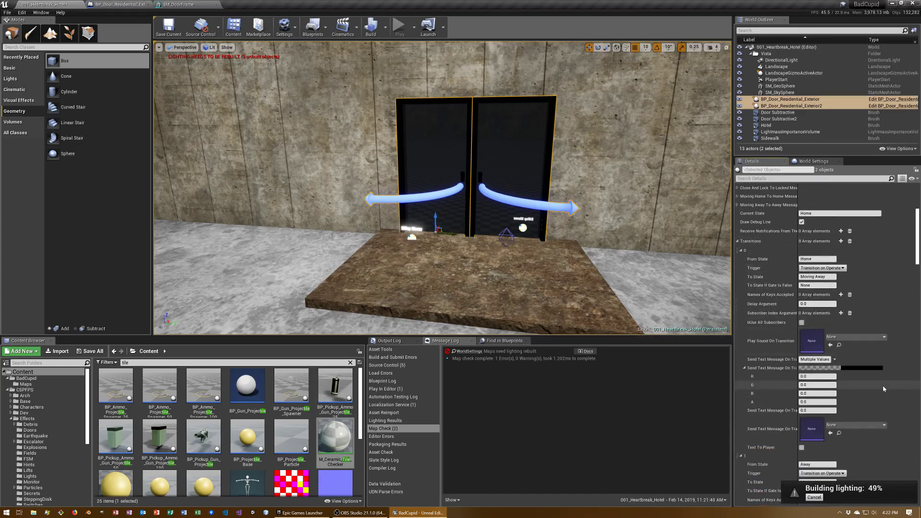
- Select only BP_Door_Residential_Exterior2 and bring its Away-to-Moving Home transition into view
left_click(791, 106)
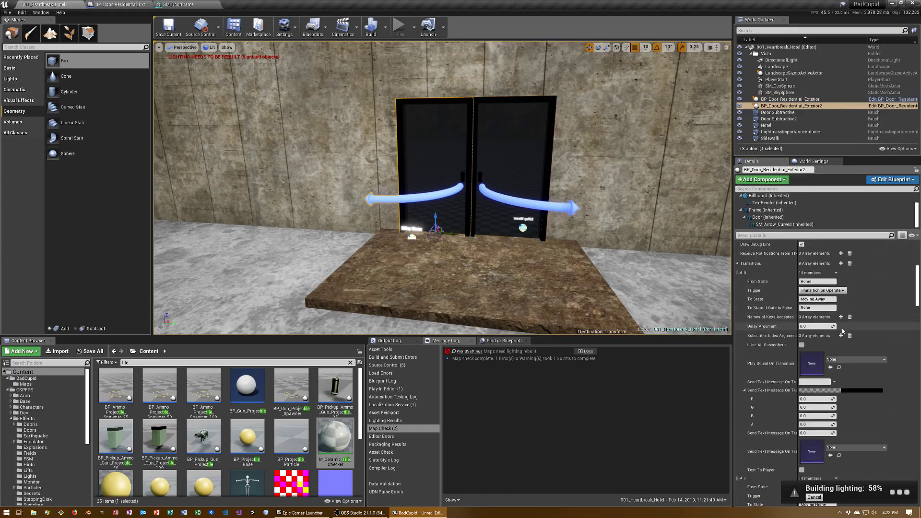
scroll(843, 330, "down", 1)
scroll(843, 331, "down", 2)
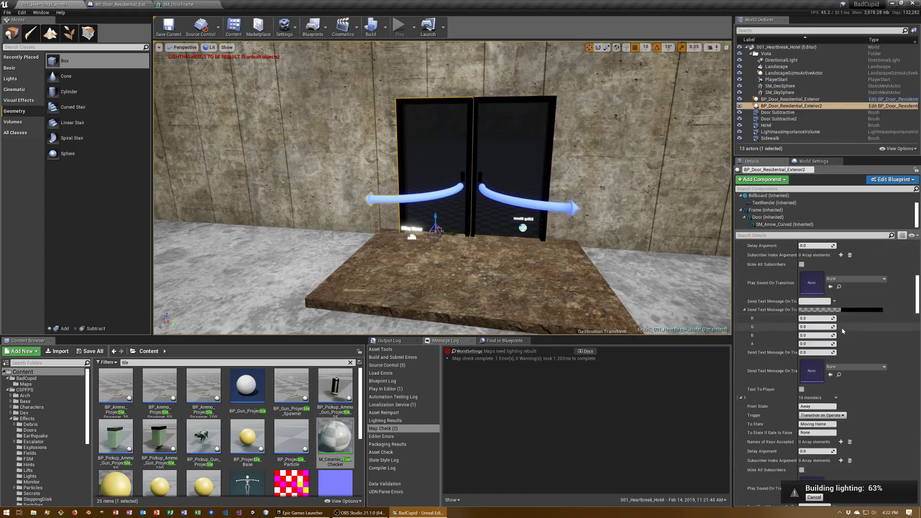
scroll(842, 331, "down", 1)
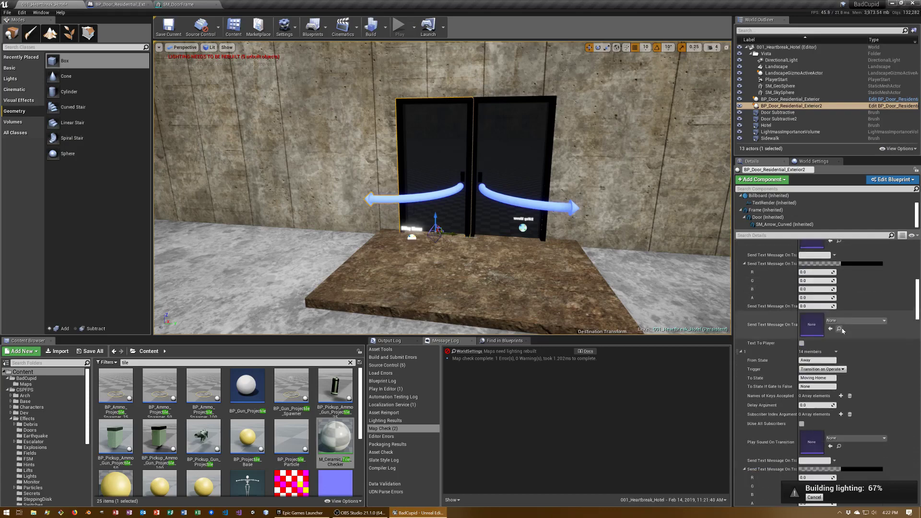
scroll(844, 332, "down", 1)
scroll(845, 334, "down", 1)
scroll(845, 334, "down", 1)
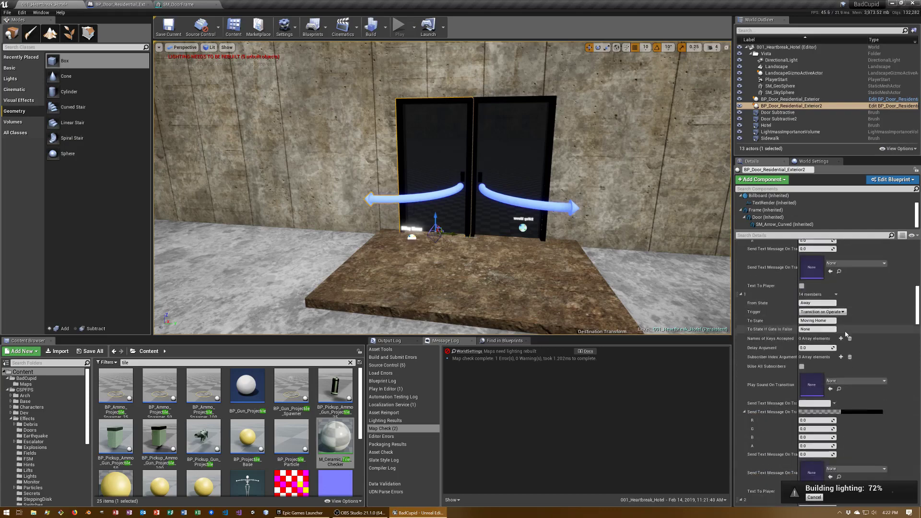
scroll(845, 334, "down", 1)
scroll(845, 334, "down", 1)
scroll(845, 334, "down", 4)
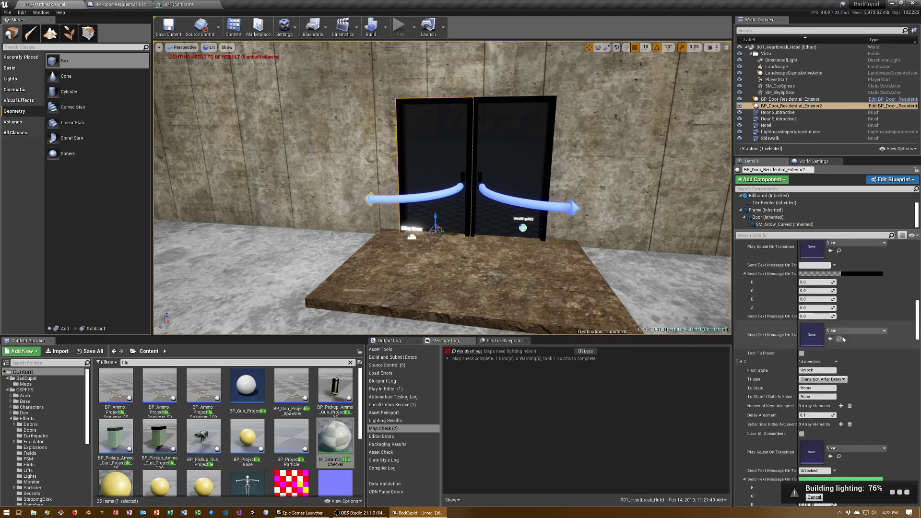
scroll(844, 337, "down", 3)
scroll(842, 341, "down", 3)
scroll(838, 345, "down", 4)
scroll(838, 344, "down", 2)
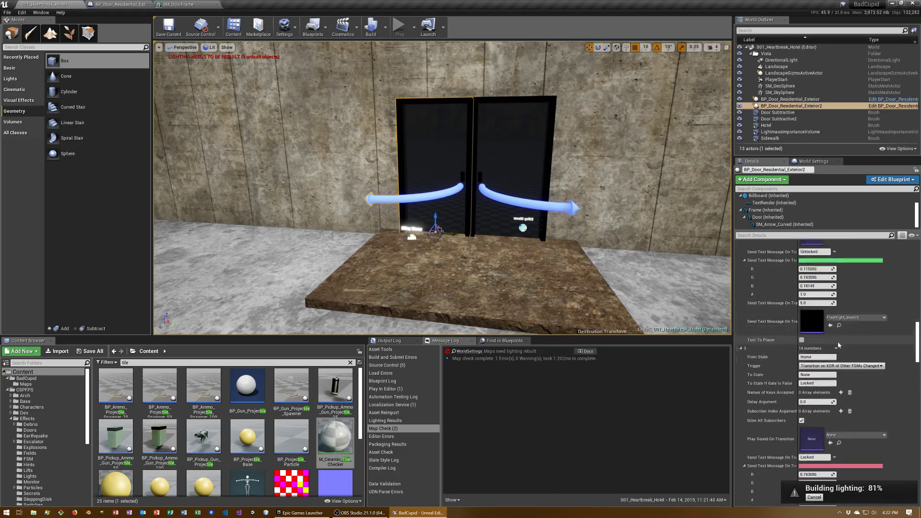
scroll(838, 344, "down", 2)
scroll(838, 344, "down", 5)
scroll(836, 345, "down", 6)
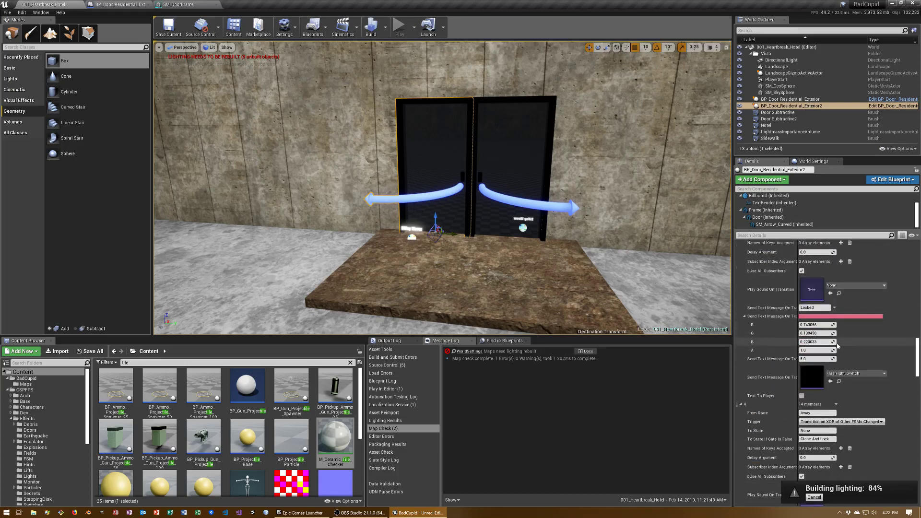
scroll(837, 345, "down", 5)
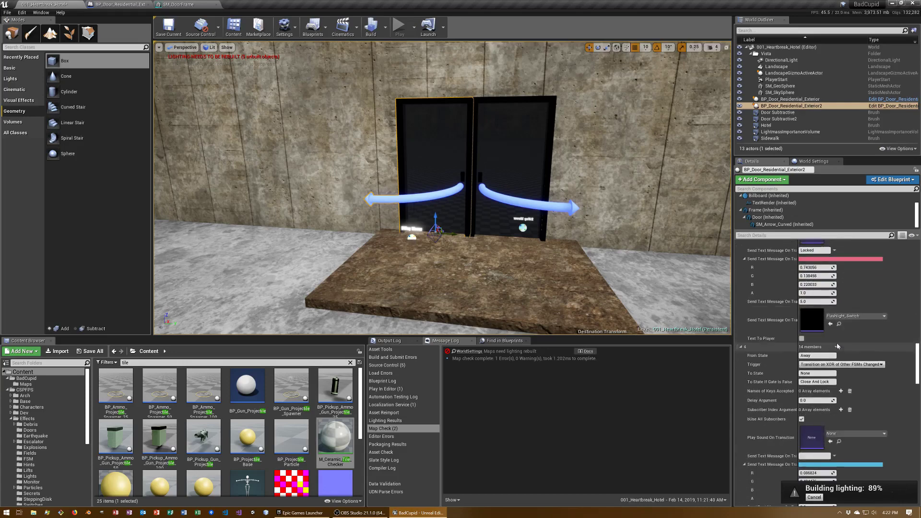
scroll(838, 346, "down", 5)
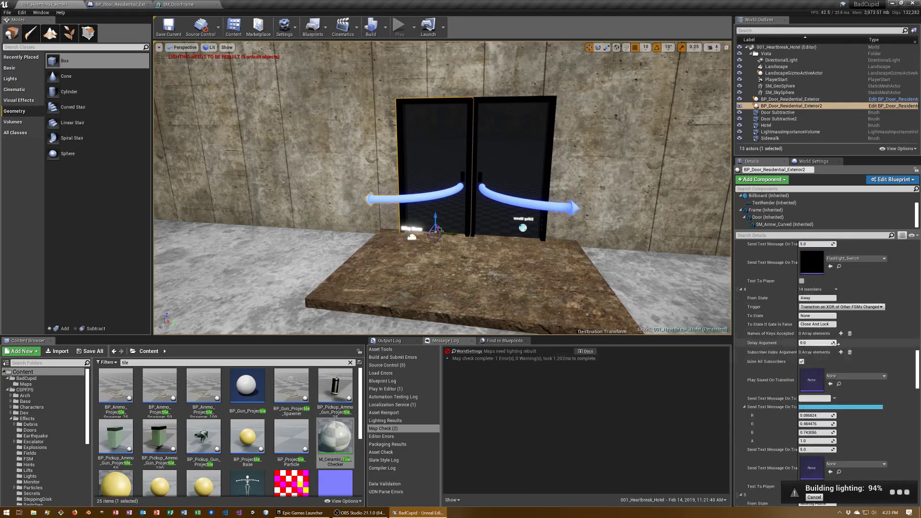
scroll(836, 346, "down", 5)
scroll(836, 345, "down", 5)
scroll(835, 344, "down", 10)
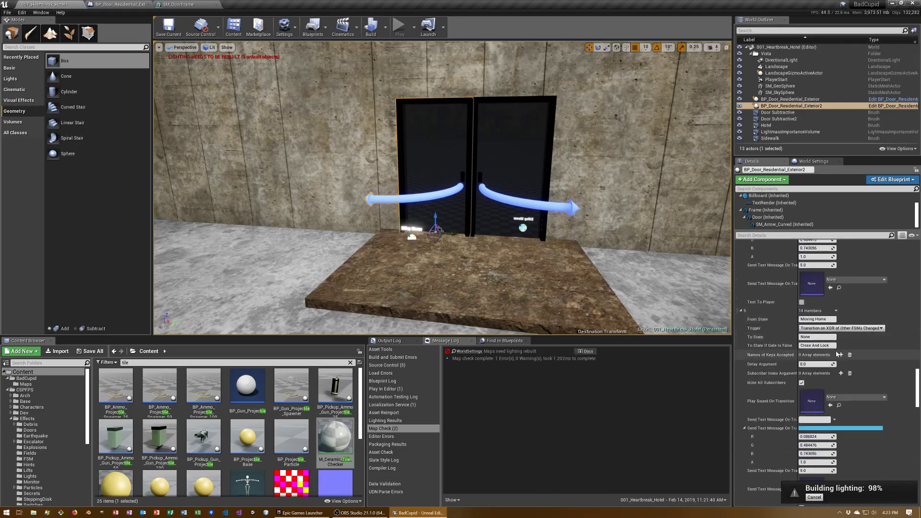
scroll(836, 346, "down", 5)
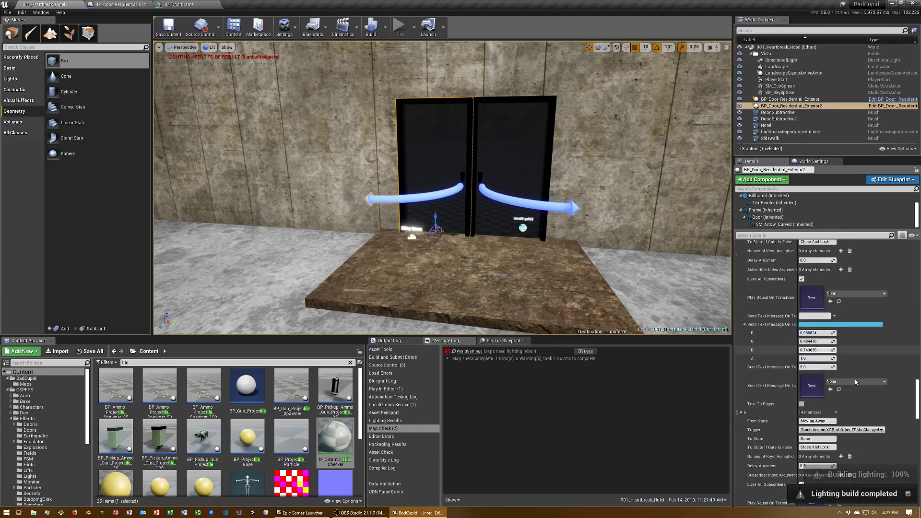
scroll(856, 382, "down", 1)
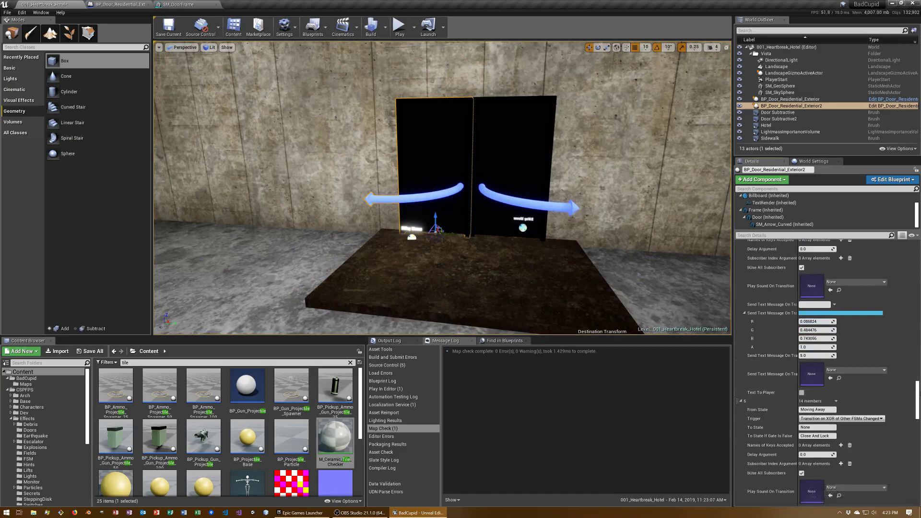
left_click_drag(914, 378, 904, 268)
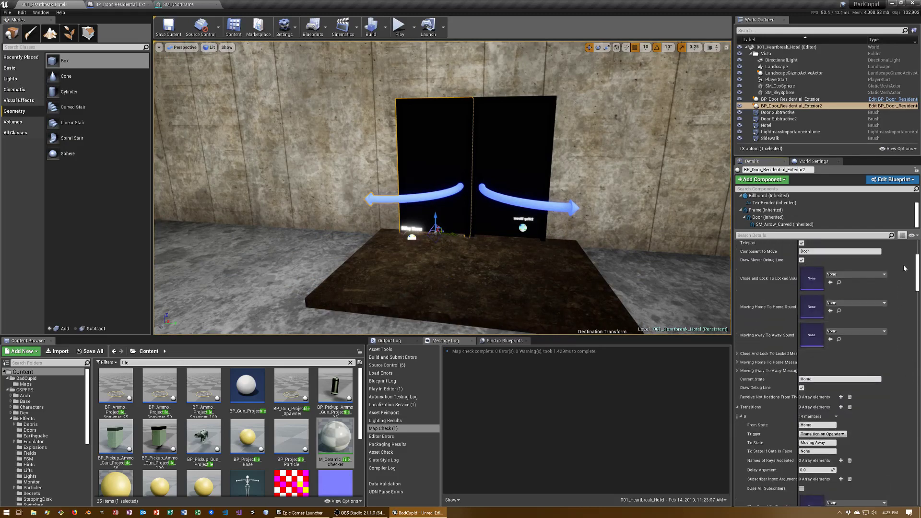
scroll(904, 268, "down", 4)
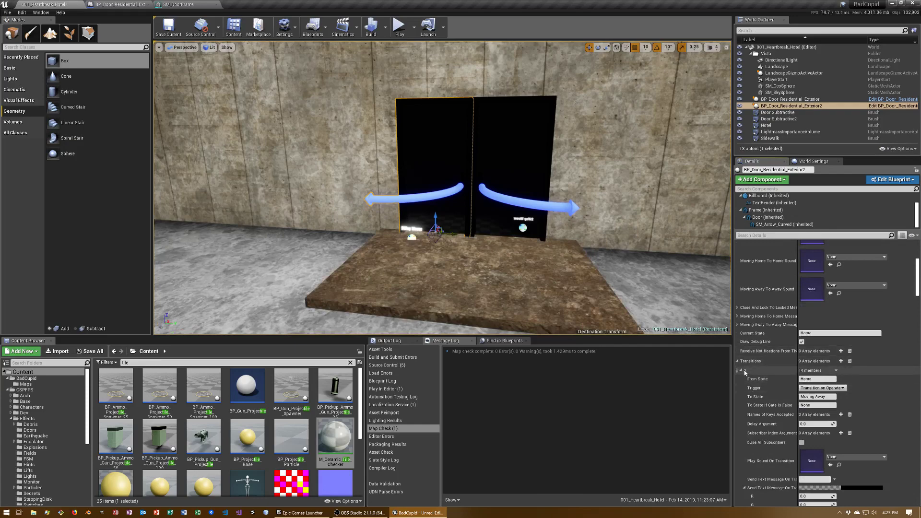
- Set that transition's Trigger to Transition After Delay with a Delay Argument of 5
right_click(744, 373)
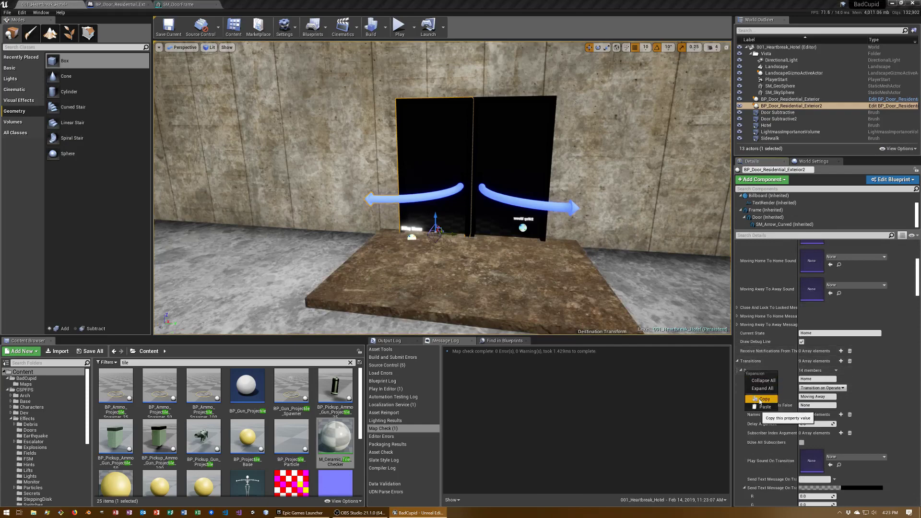
scroll(858, 407, "down", 6)
scroll(858, 408, "down", 3)
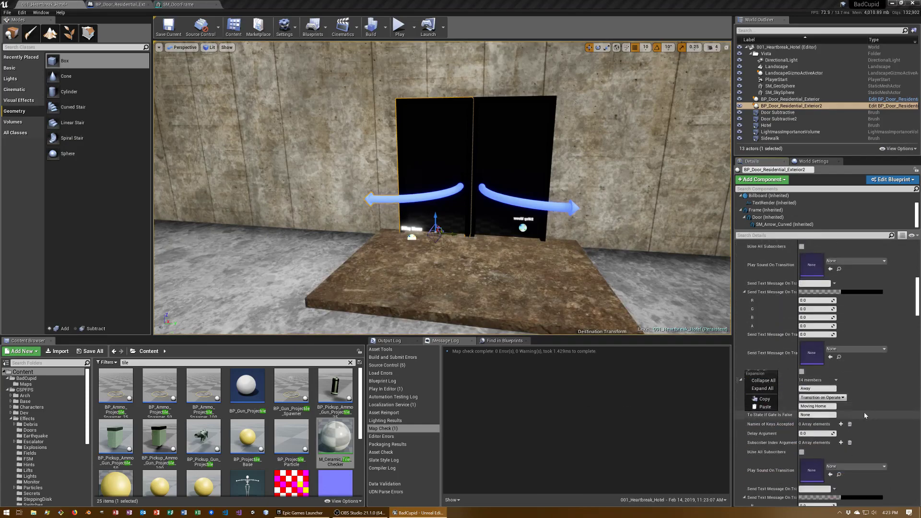
left_click(836, 398)
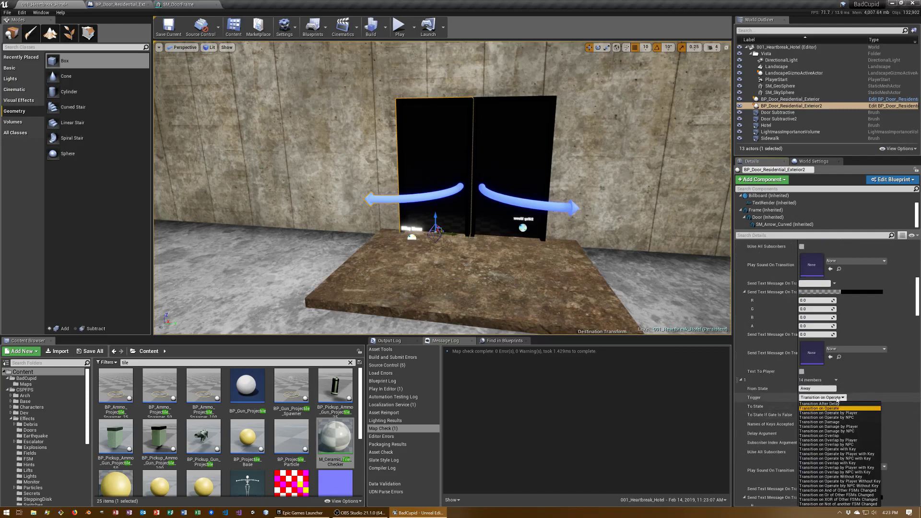
left_click(837, 403)
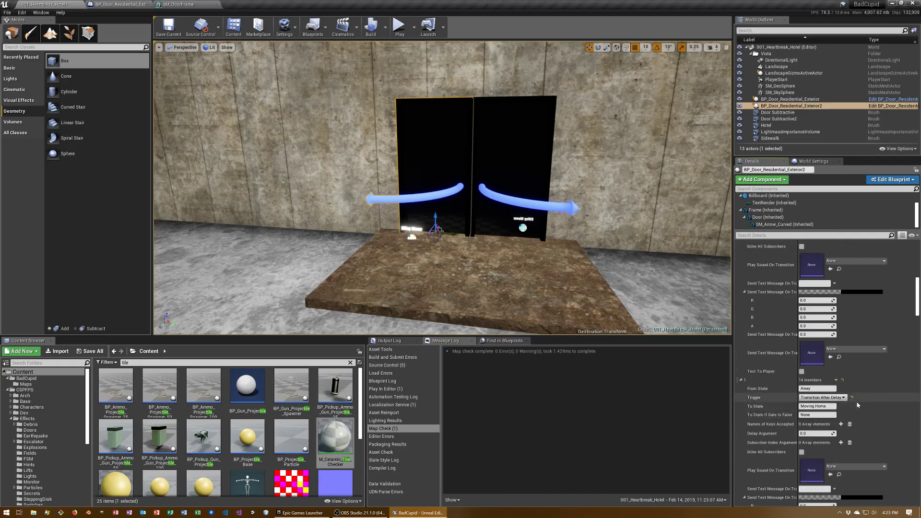
scroll(834, 412, "down", 1)
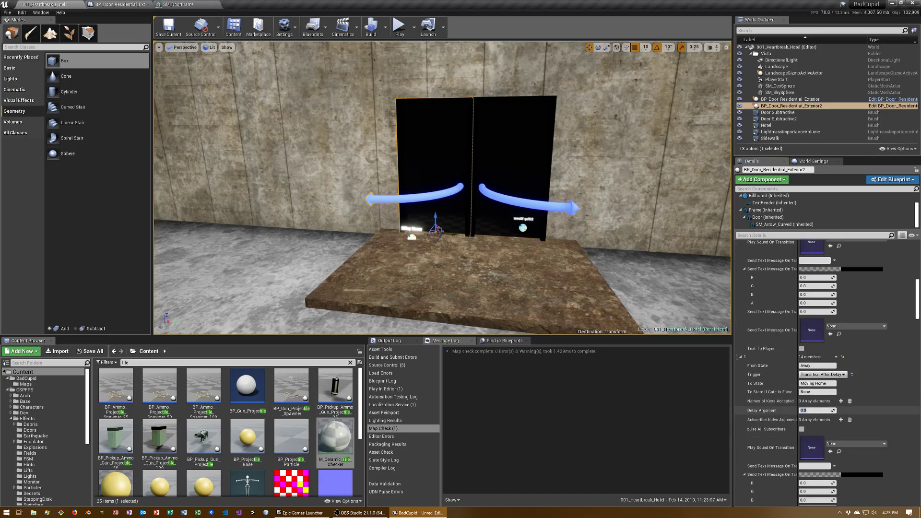
type("5")
key("Return")
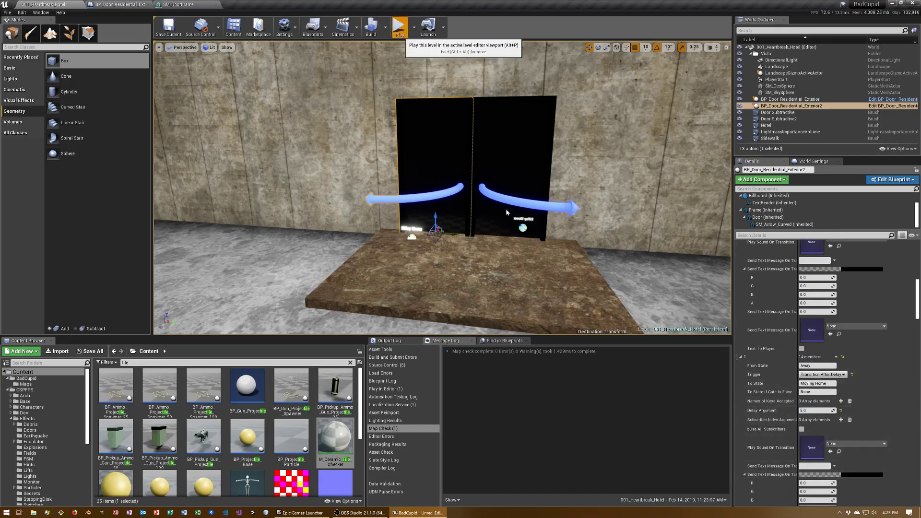
left_click(401, 29)
key("w")
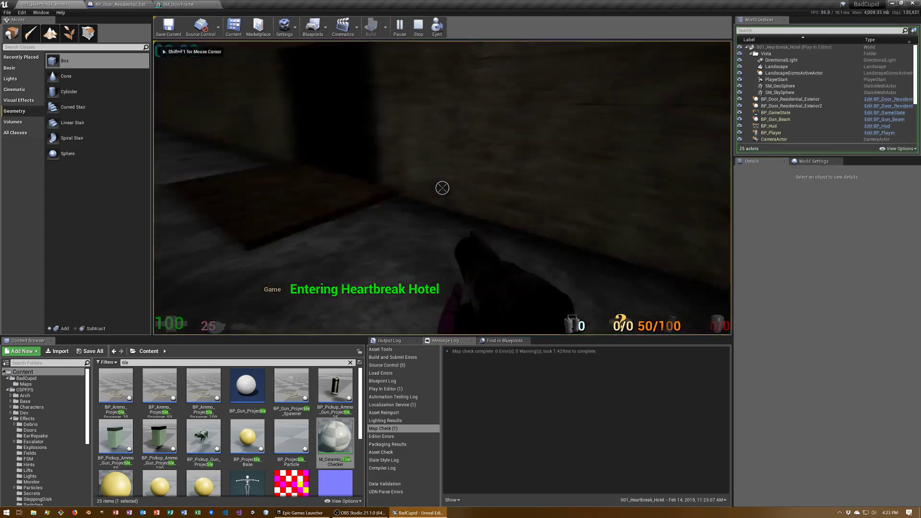
key("s")
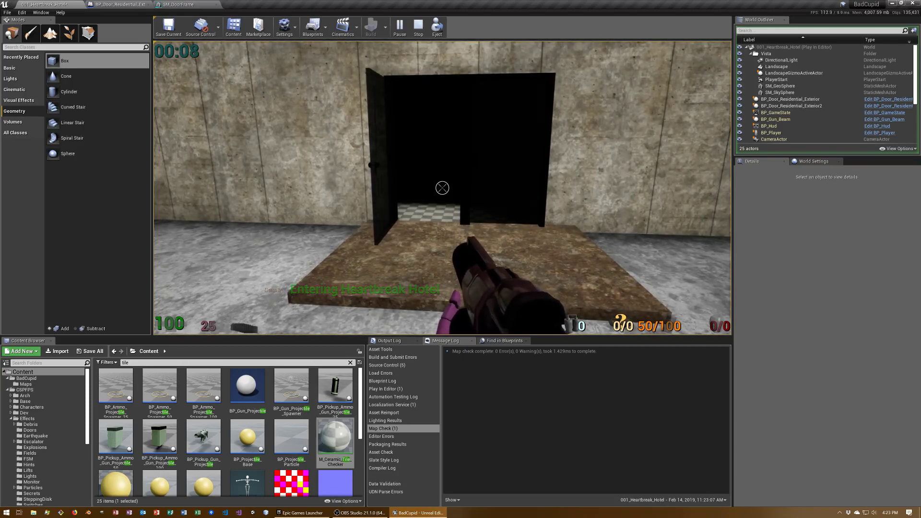
key("w")
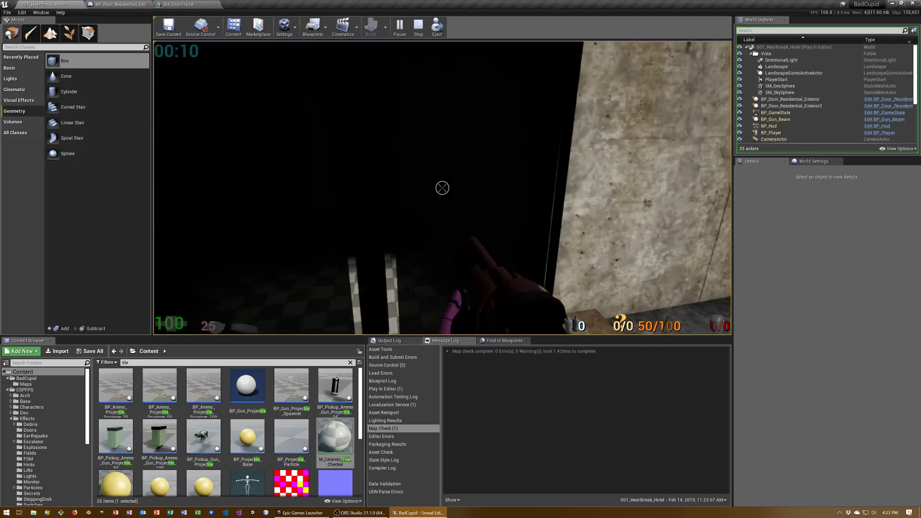
key("s")
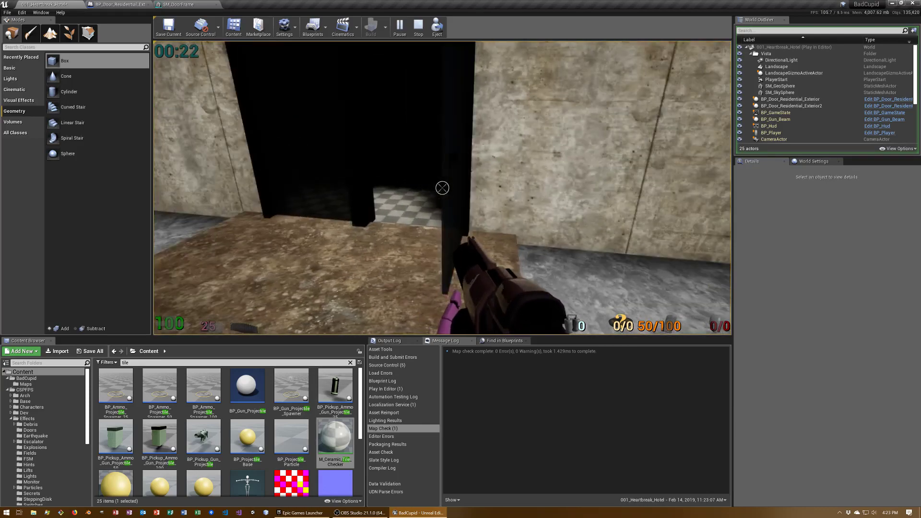
key("Escape")
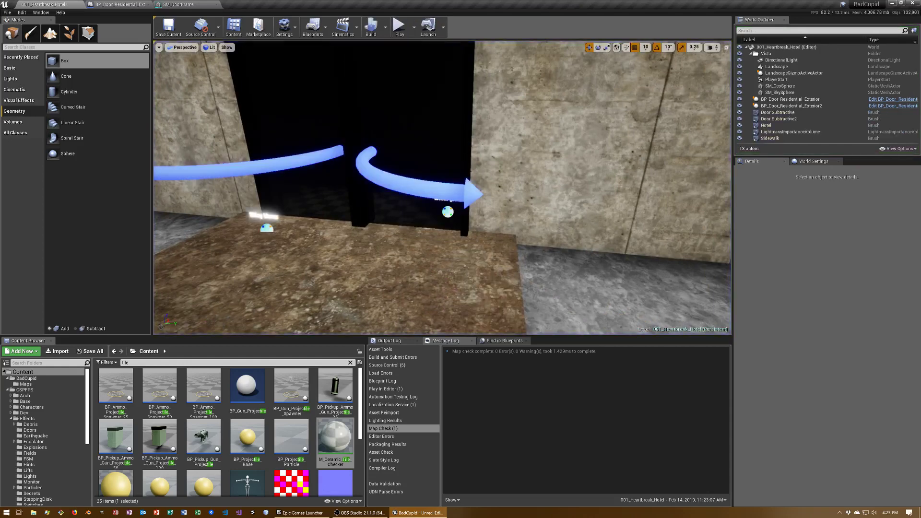
- Save the map and copy Exterior2's Away-to-Moving Home transition settings
left_click(321, 96)
key("ctrl+s")
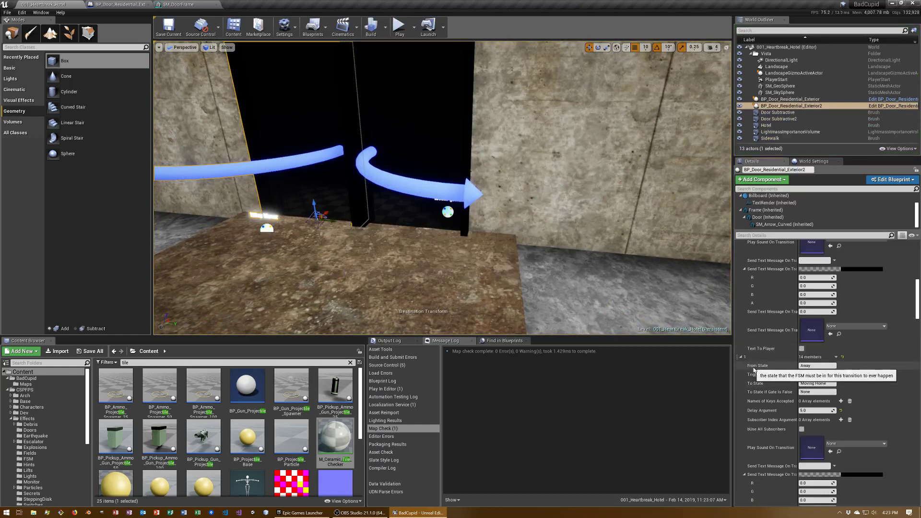
scroll(767, 345, "down", 3)
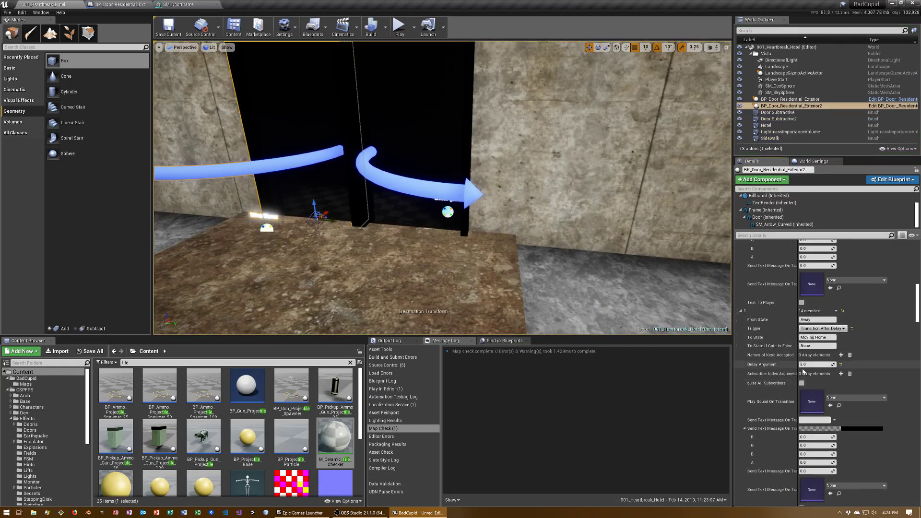
right_click(755, 319)
left_click(772, 323)
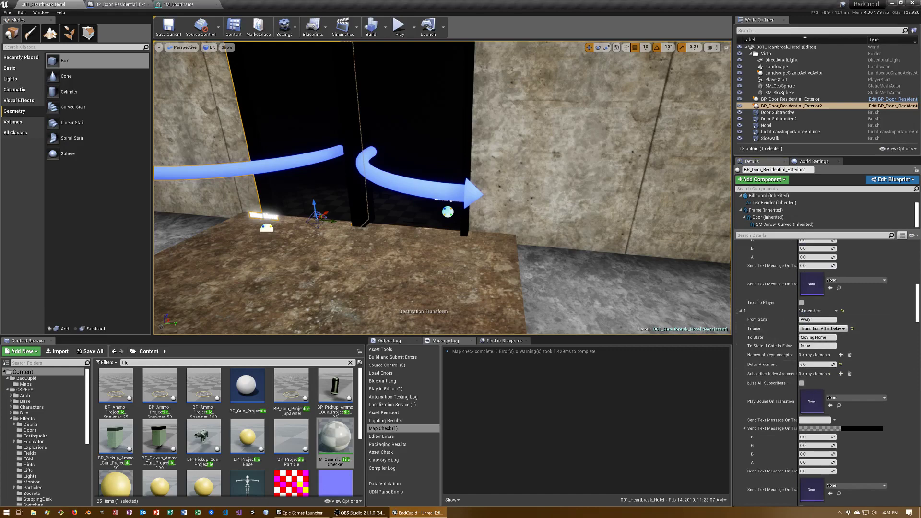
- Paste the copied transition onto BP_Door_Residential_Exterior's Transitions entry
left_click(790, 99)
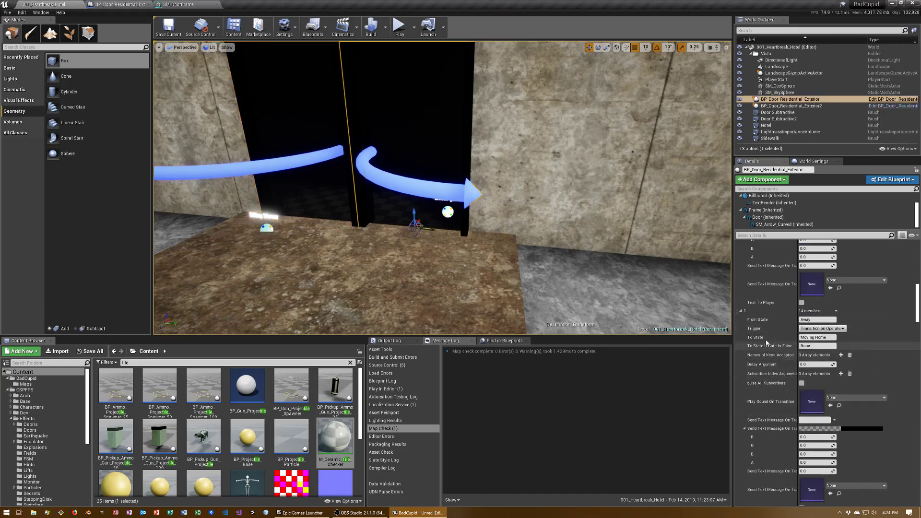
right_click(746, 312)
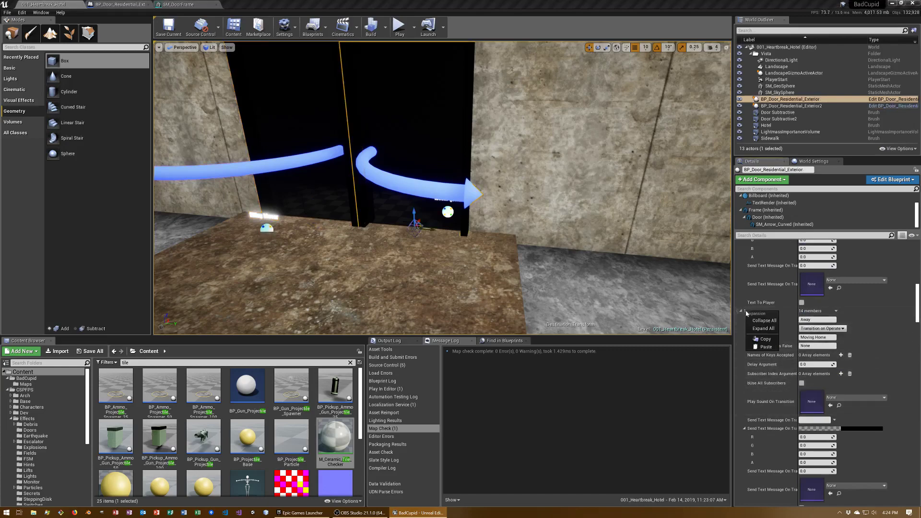
left_click(766, 346)
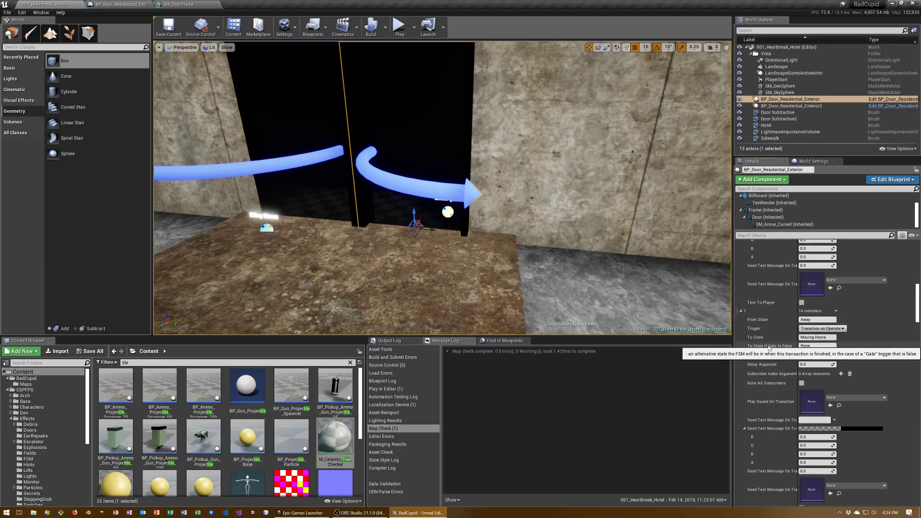
right_click(746, 313)
left_click(764, 348)
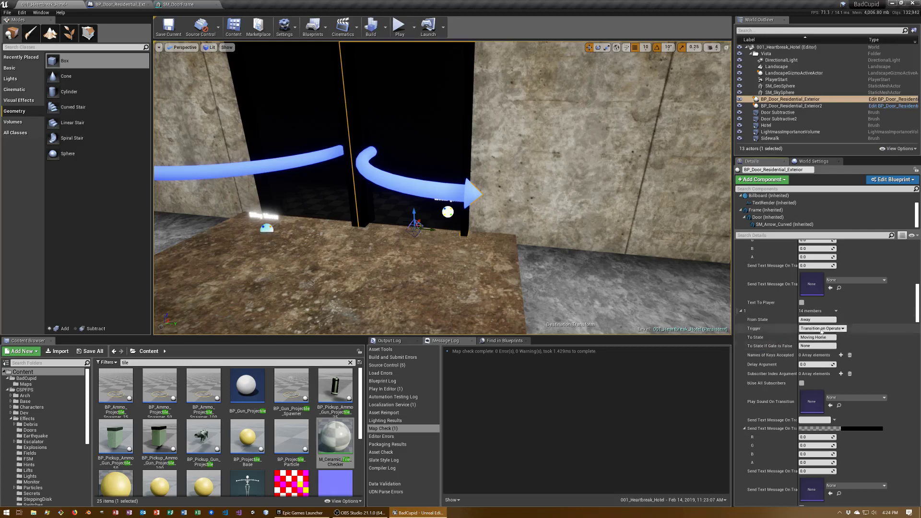
- Set its Trigger to Transition After Delay with delay 5, then save the map
left_click(822, 329)
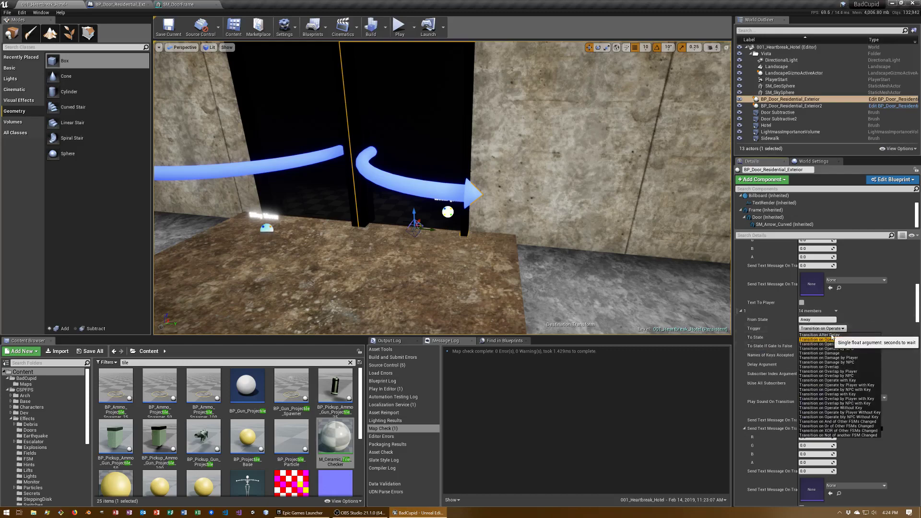
left_click(834, 335)
left_click(813, 363)
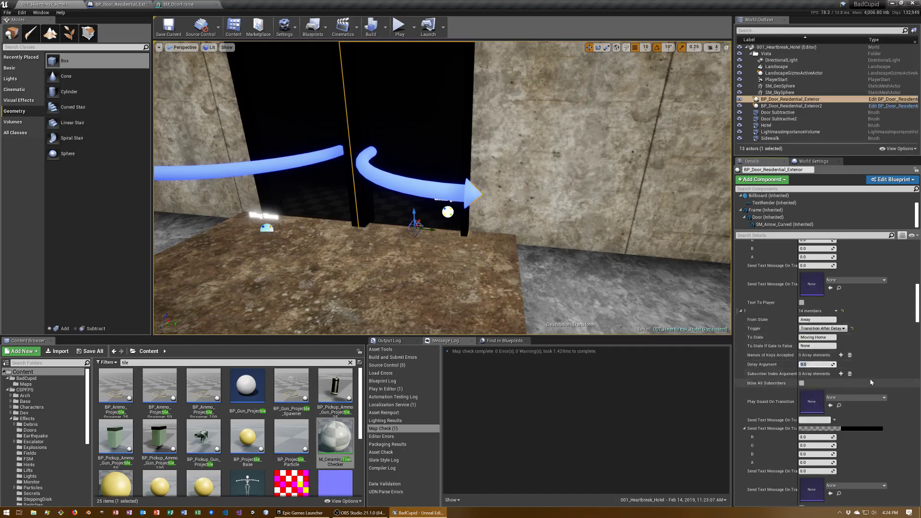
type("5")
key("Return")
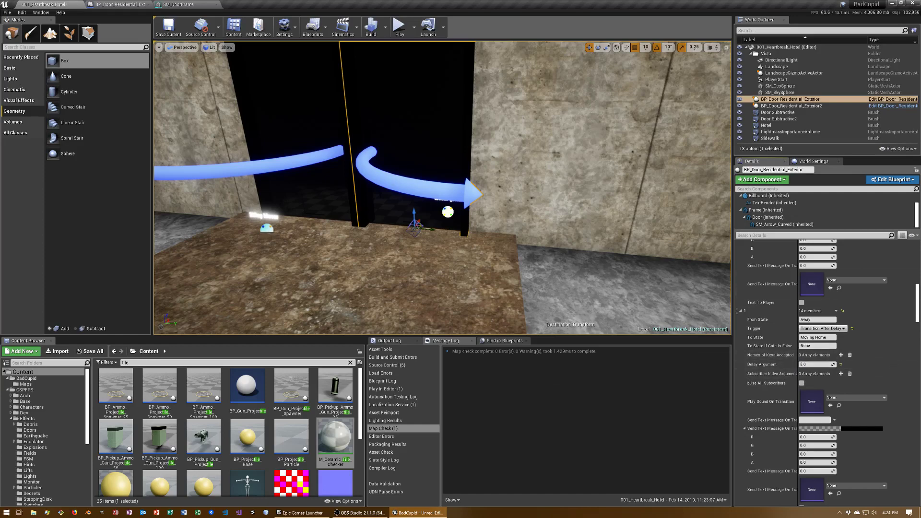
left_click(317, 110)
key("ctrl+s")
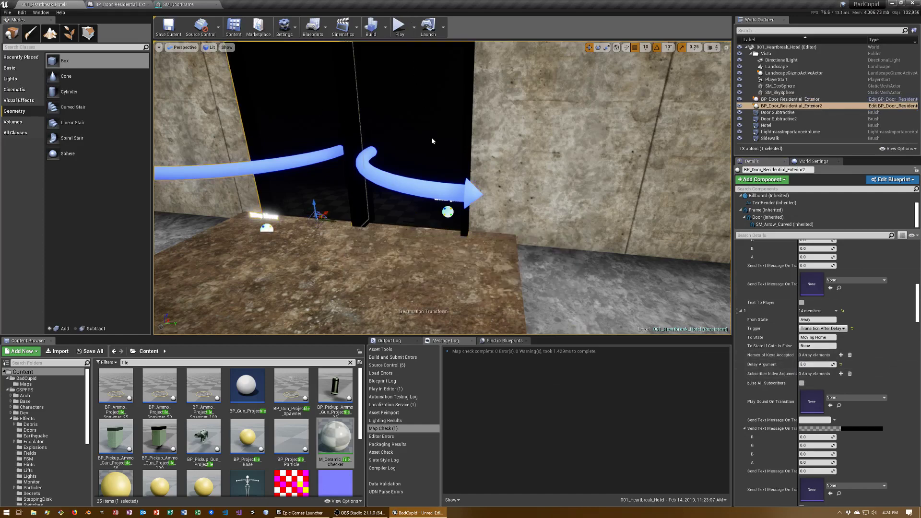
mouse_move(441, 192)
right_mouse_down()
mouse_move(485, 192)
mouse_move(438, 164)
right_mouse_up()
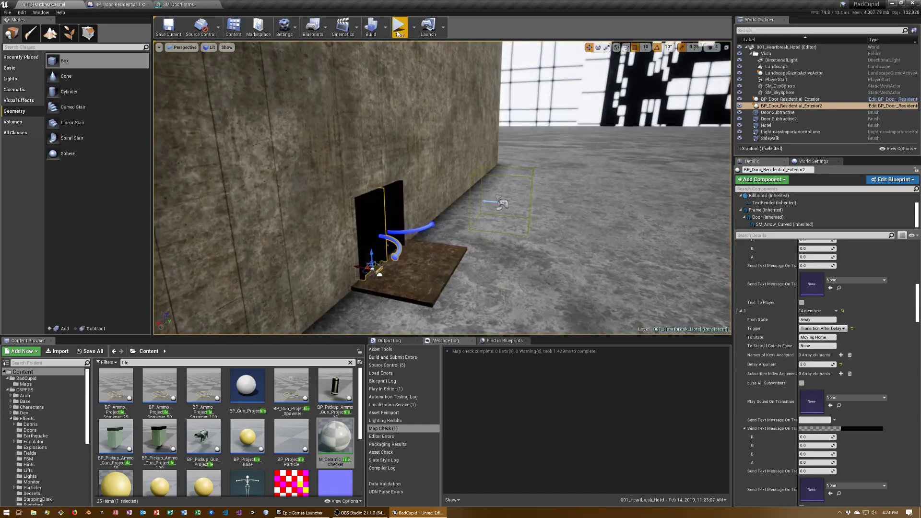
key("alt+p")
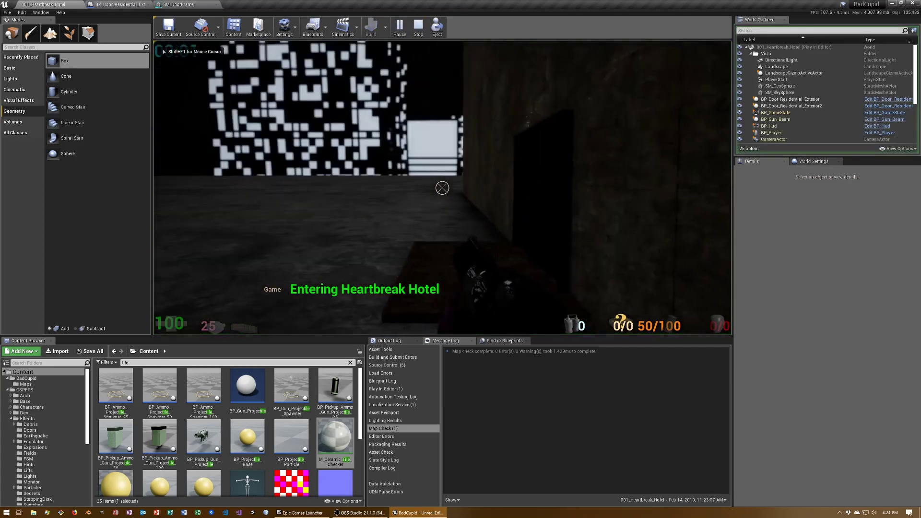
key("w")
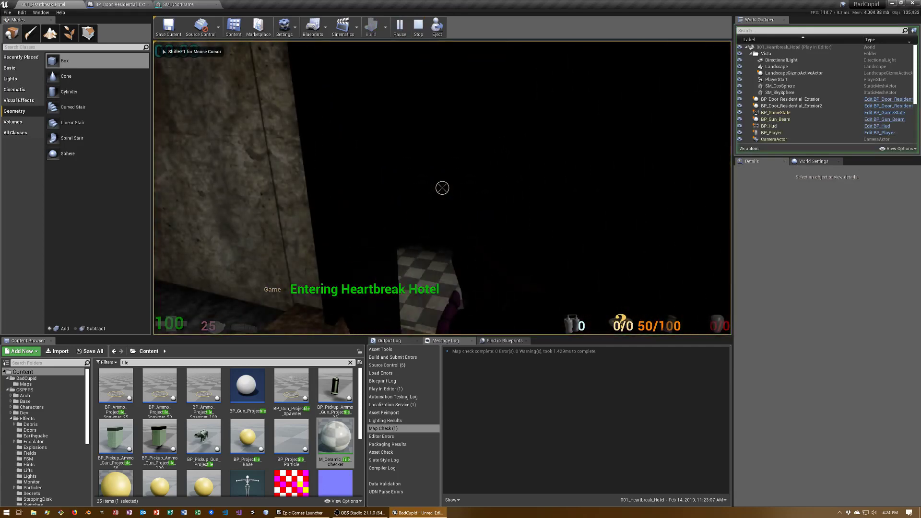
key("s")
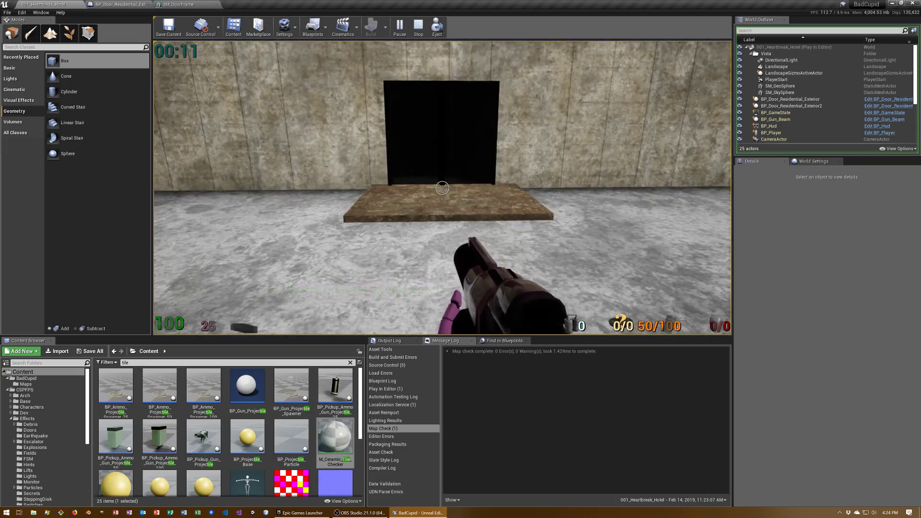
key("Escape")
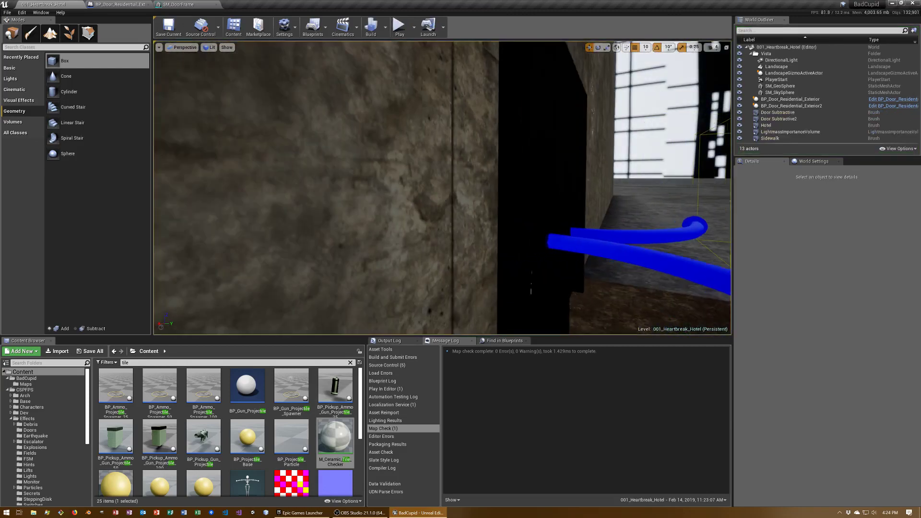
- Save the 001_Heartbreak_Hotel map and search the Content Browser for 'lamp', listing 15 assets
key("ctrl+s")
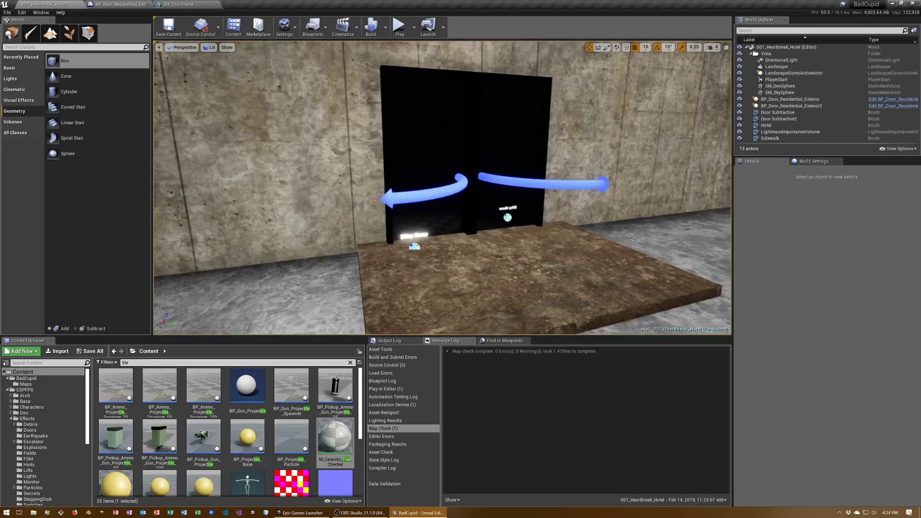
type("lamp")
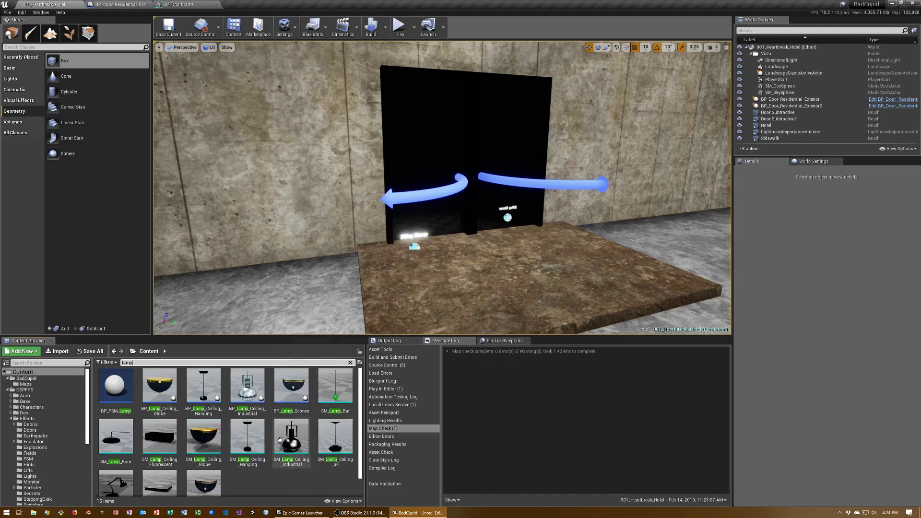
mouse_move(302, 512)
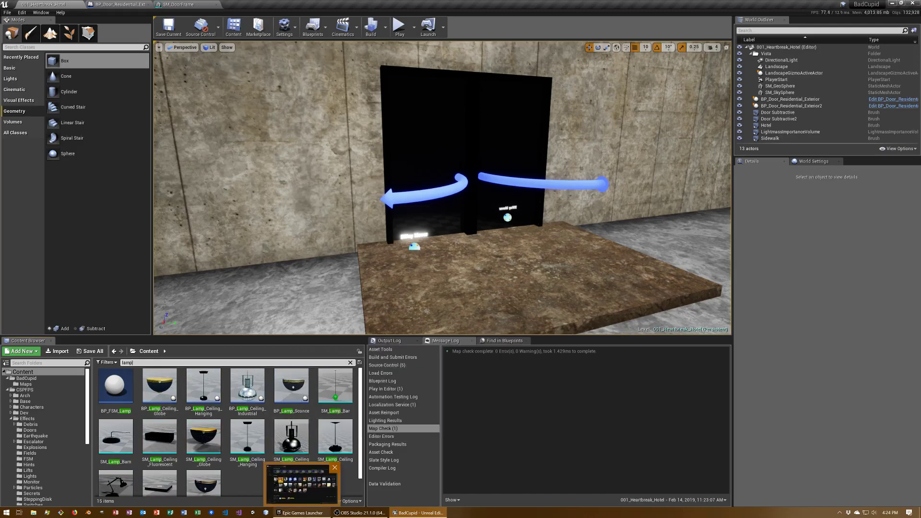
- Place the SM_Lamp_Ceiling_Globe mesh on the wall above the doors
left_click(208, 440)
left_click_drag(208, 440, 490, 119)
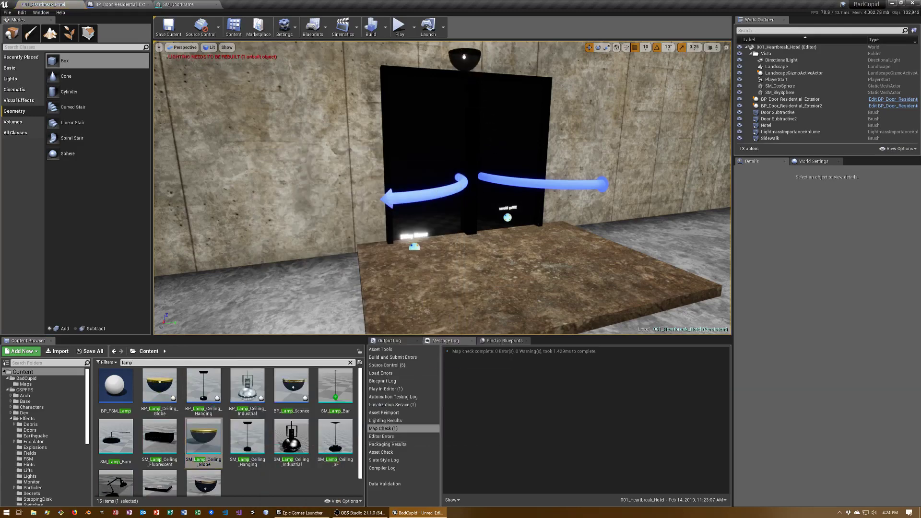
mouse_move(441, 191)
right_mouse_down()
mouse_move(479, 187)
mouse_move(461, 188)
right_mouse_up()
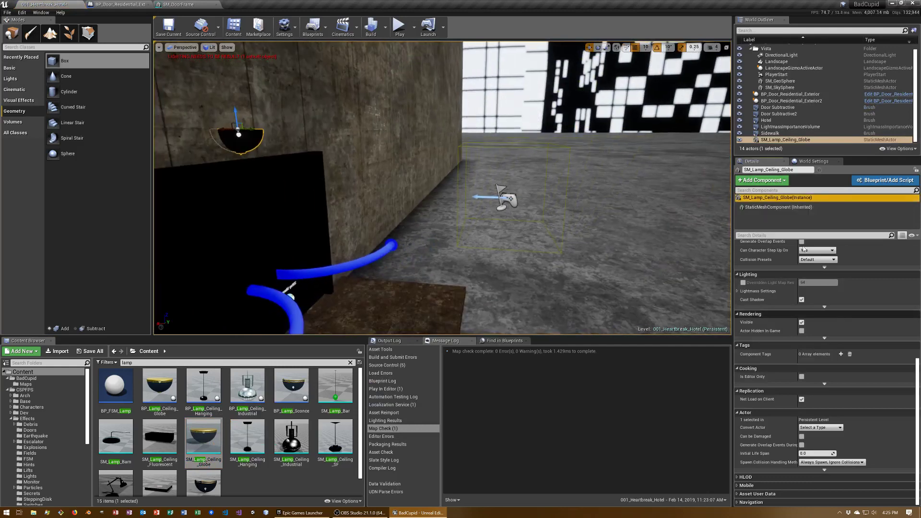
- Swap the lamp's static mesh to SM_Lamp_Barn at a 0.25 scale
left_click(778, 206)
scroll(824, 383, "down", 5)
left_click(850, 315)
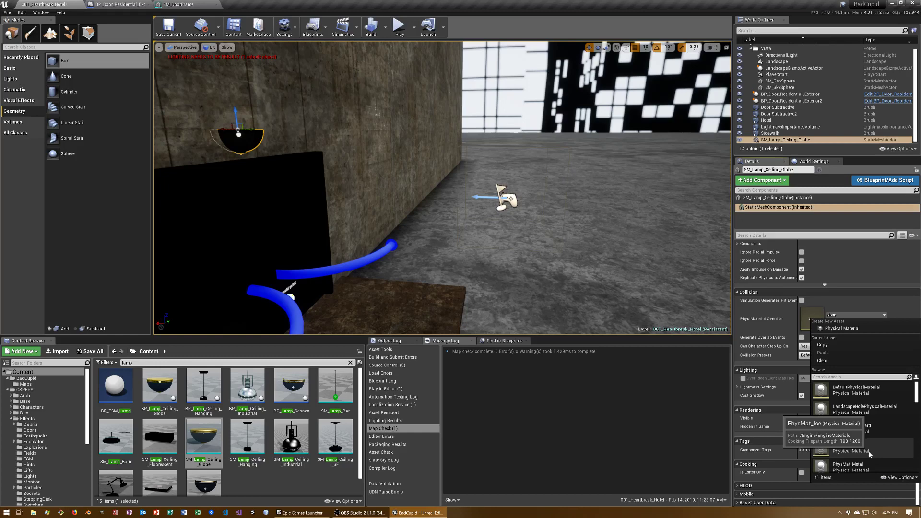
key("Escape")
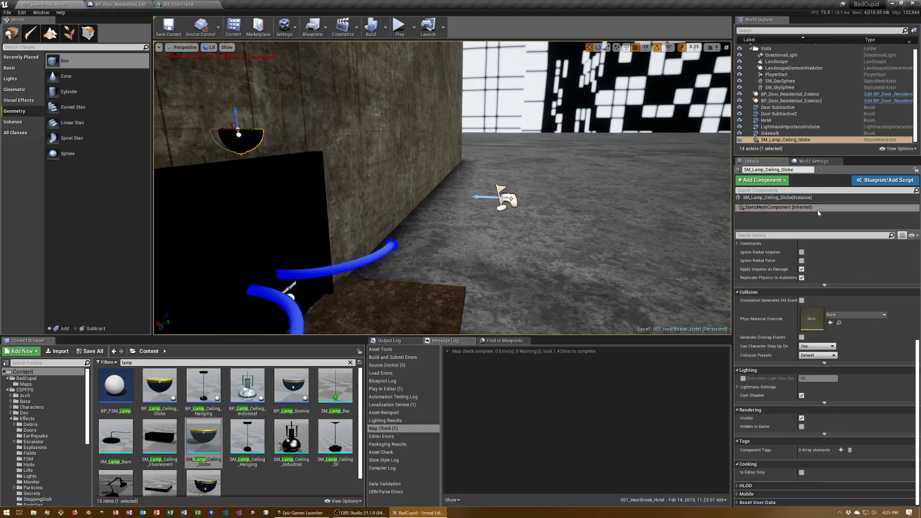
scroll(859, 377, "up", 2)
scroll(859, 378, "up", 2)
scroll(859, 377, "up", 1)
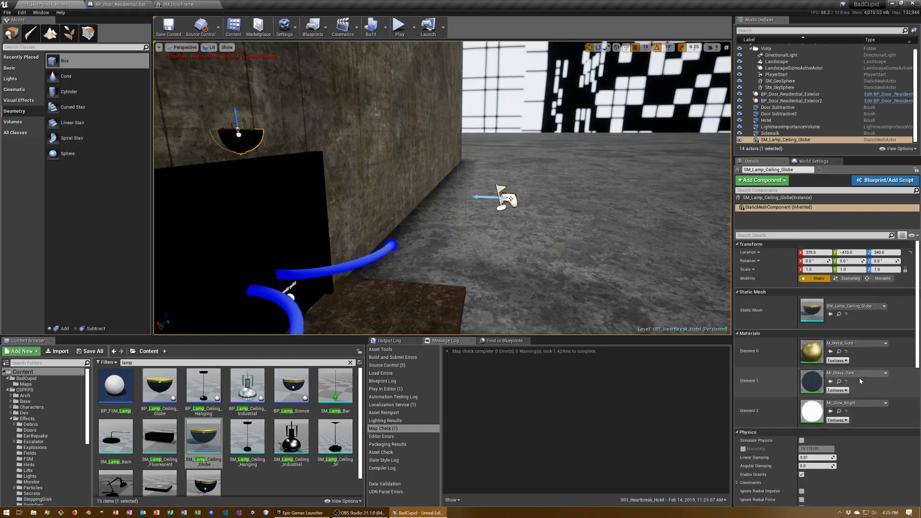
left_click(860, 308)
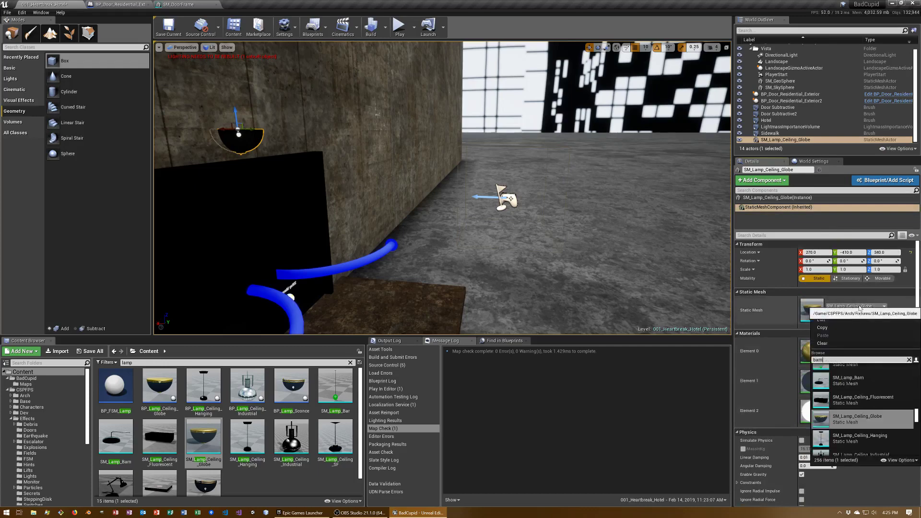
left_click(844, 371)
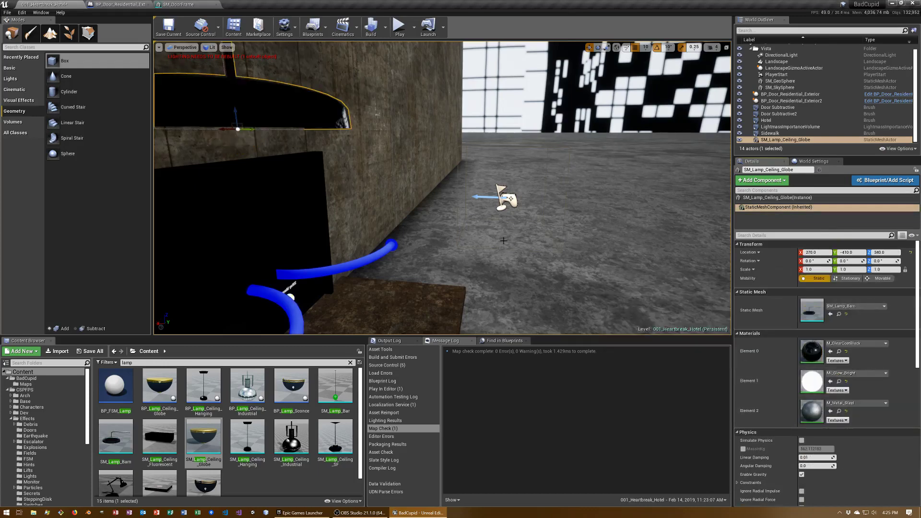
mouse_move(503, 240)
left_mouse_down()
mouse_move(392, 157)
mouse_move(472, 163)
left_mouse_up()
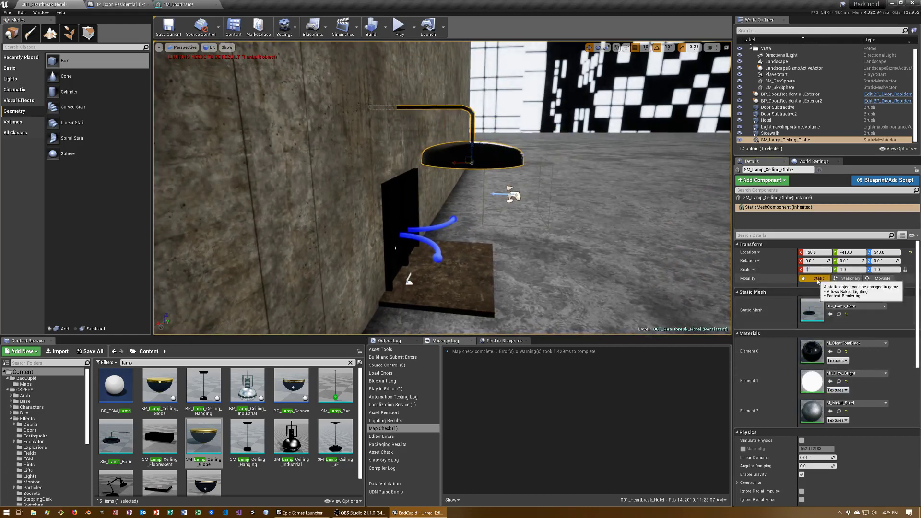
type("25")
key("Tab")
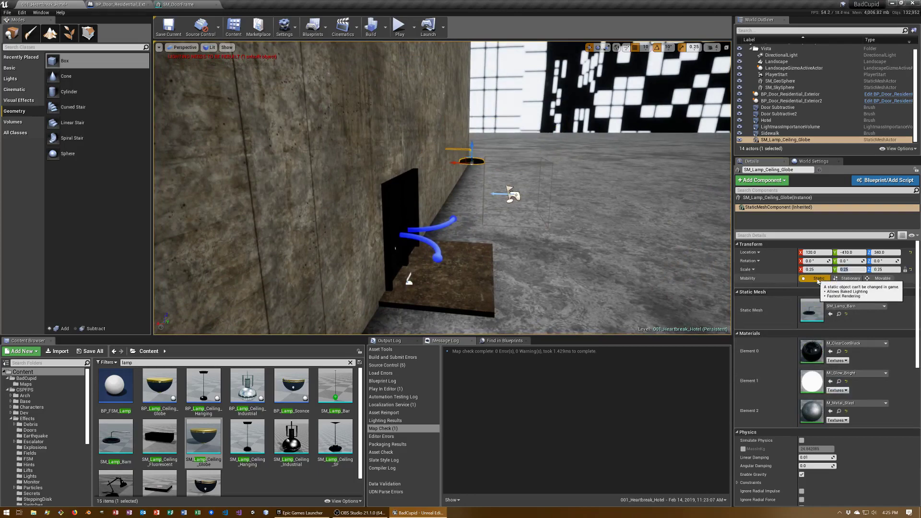
scroll(455, 138, "up", 5)
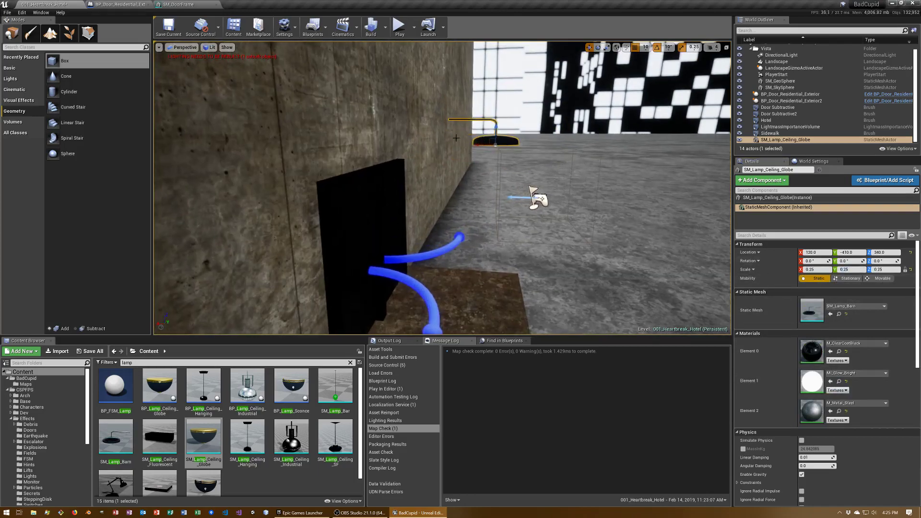
- Slide the lamp 100 units along X and frame it above the door
left_click_drag(470, 142, 386, 137)
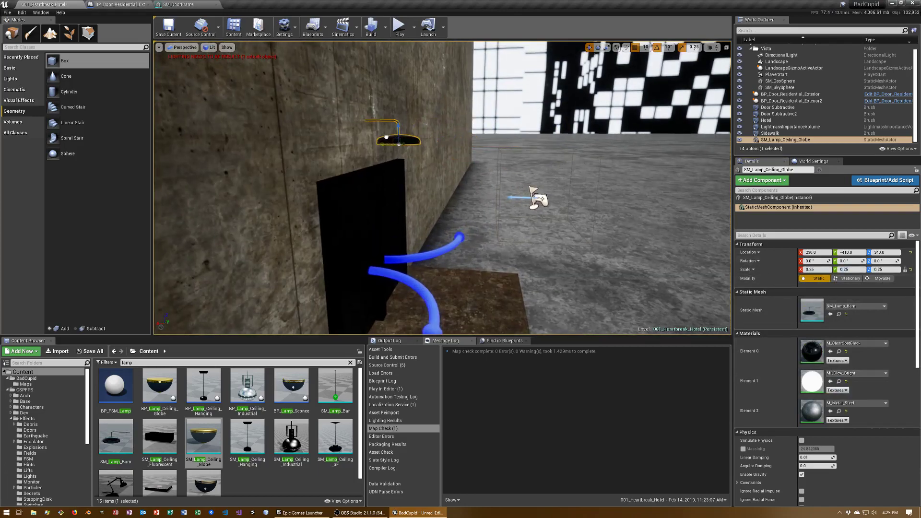
right_click_drag(407, 176, 408, 176)
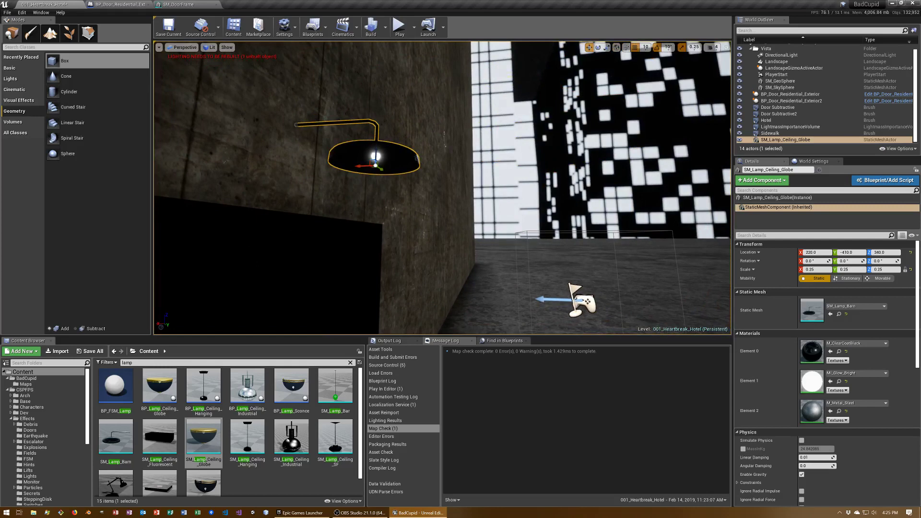
right_click_drag(408, 176, 407, 176)
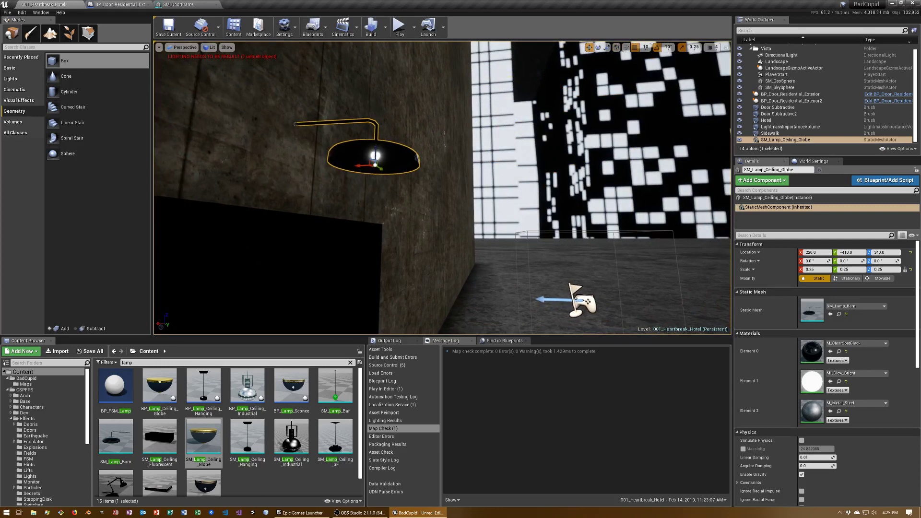
right_click_drag(510, 174, 510, 174)
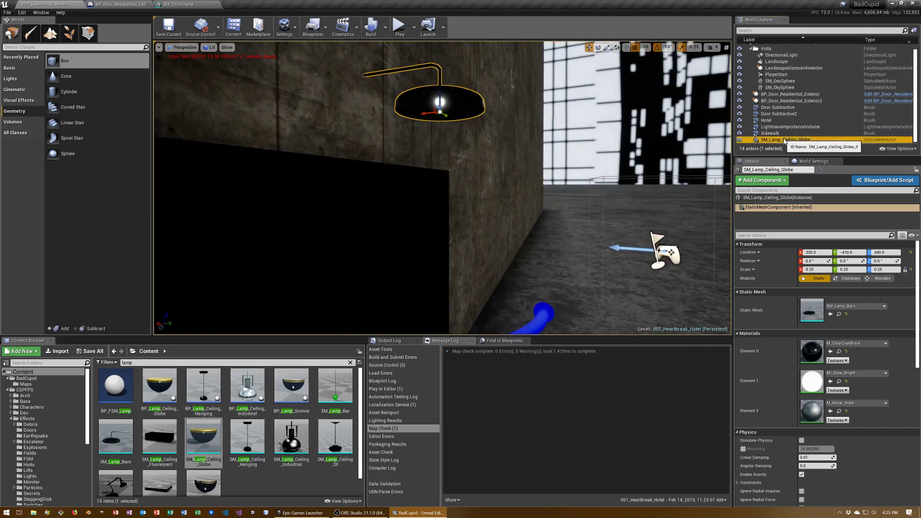
- Delete the SM_Lamp_Ceiling_Globe actor via the World Outliner
right_click(763, 139)
left_click(764, 140)
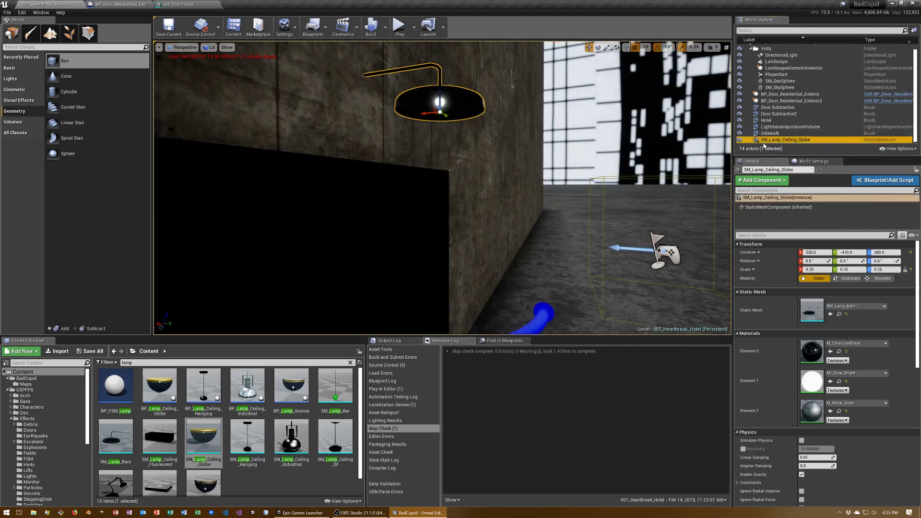
key("Delete")
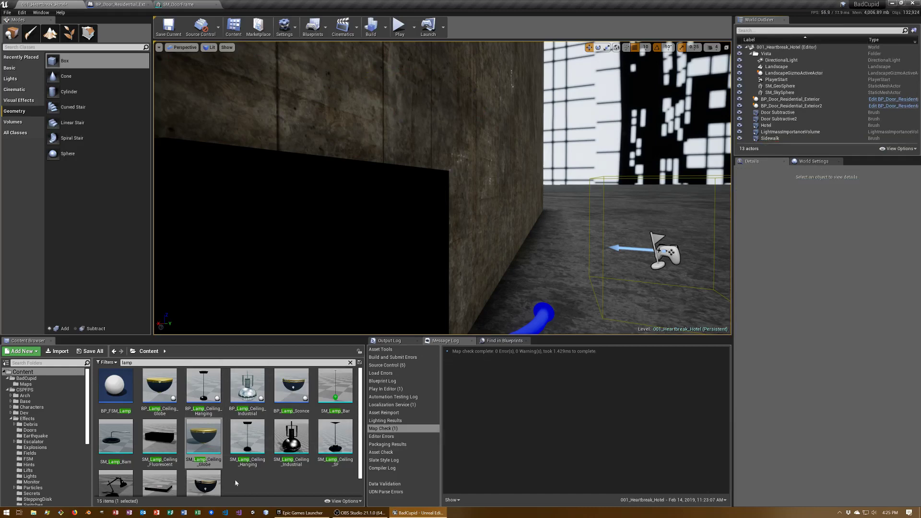
- Place a BP_Lamp_Ceiling_Globe in the level, turn it around on Z and slide it to Y -390
mouse_move(160, 386)
left_mouse_down()
mouse_move(311, 127)
mouse_move(316, 151)
left_mouse_up()
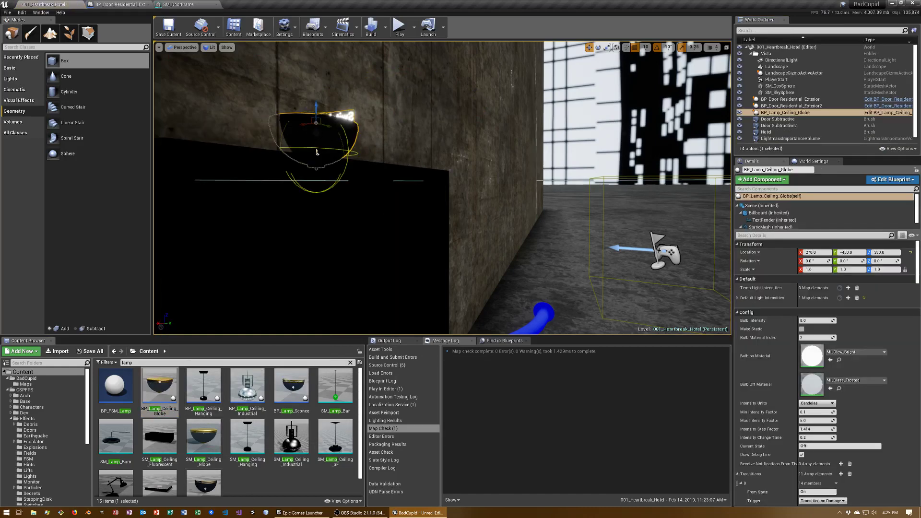
right_click_drag(317, 152, 499, 193)
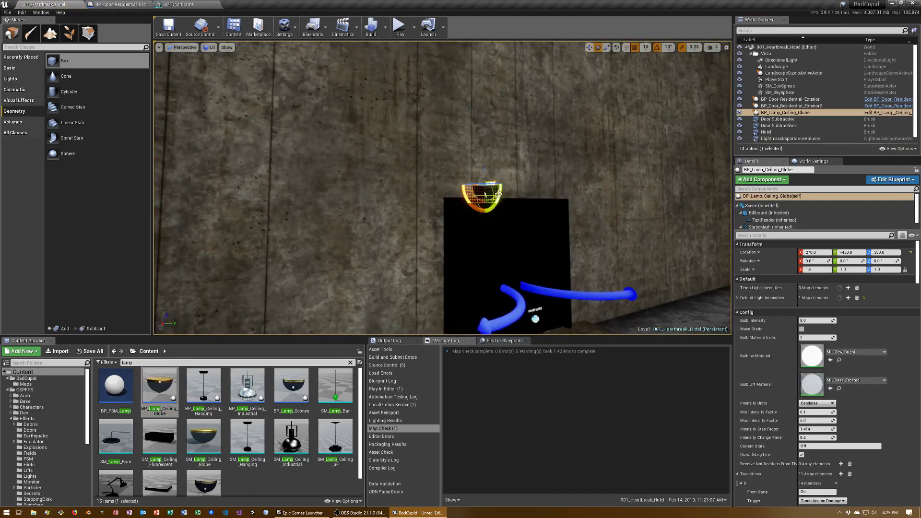
left_click_drag(499, 193, 485, 194)
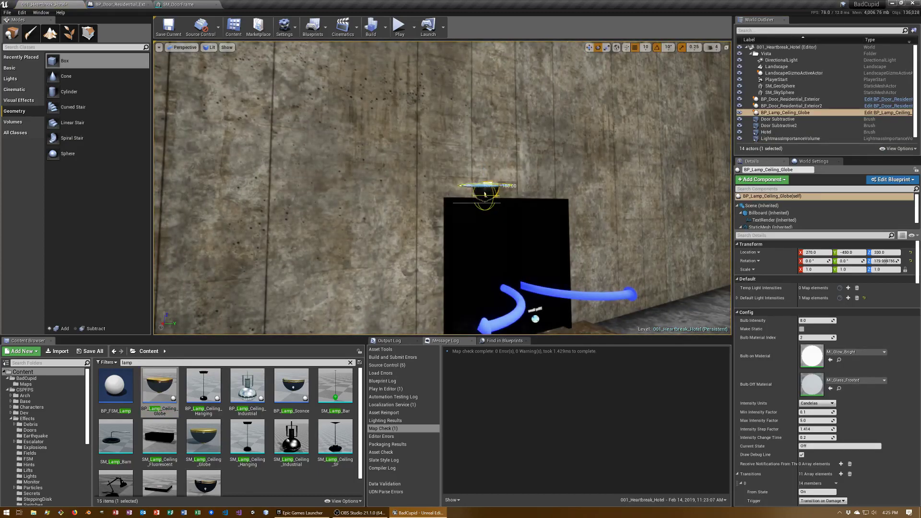
key("w")
scroll(499, 230, "up", 5)
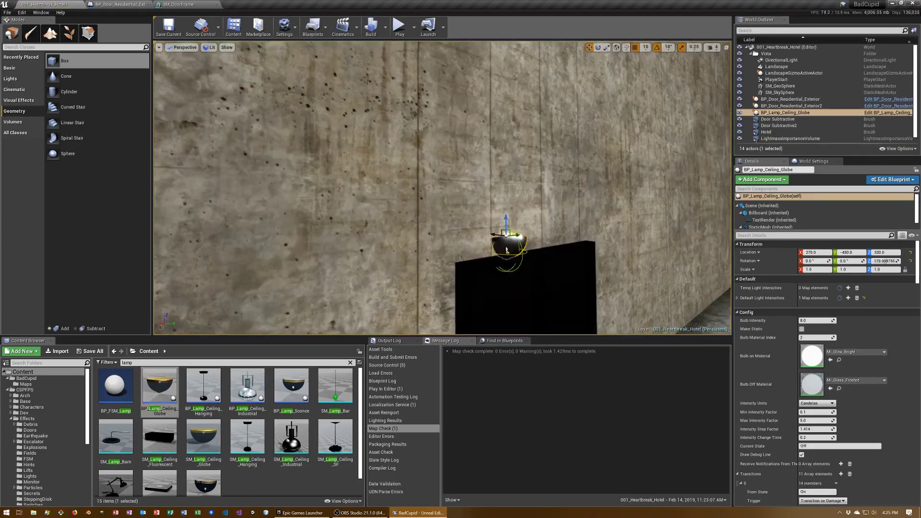
right_click_drag(507, 250, 494, 206)
left_click_drag(461, 235, 504, 231)
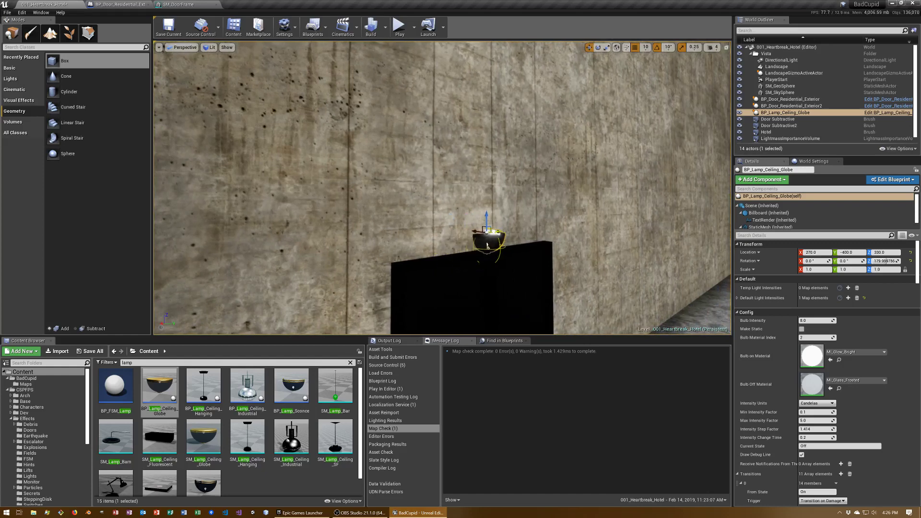
- Set the lamp's StaticMesh component to SM_Lamp_Barn at 0.25 scale
left_click(766, 227)
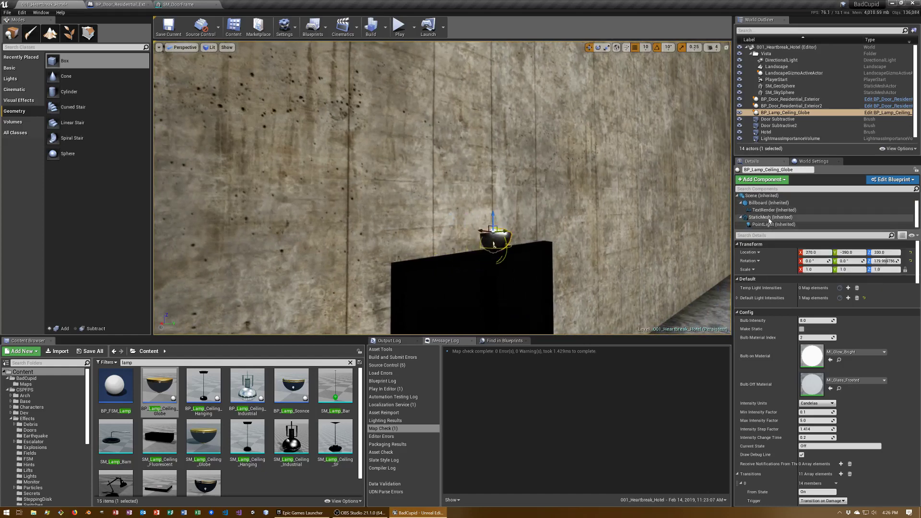
left_click(864, 311)
type("batt")
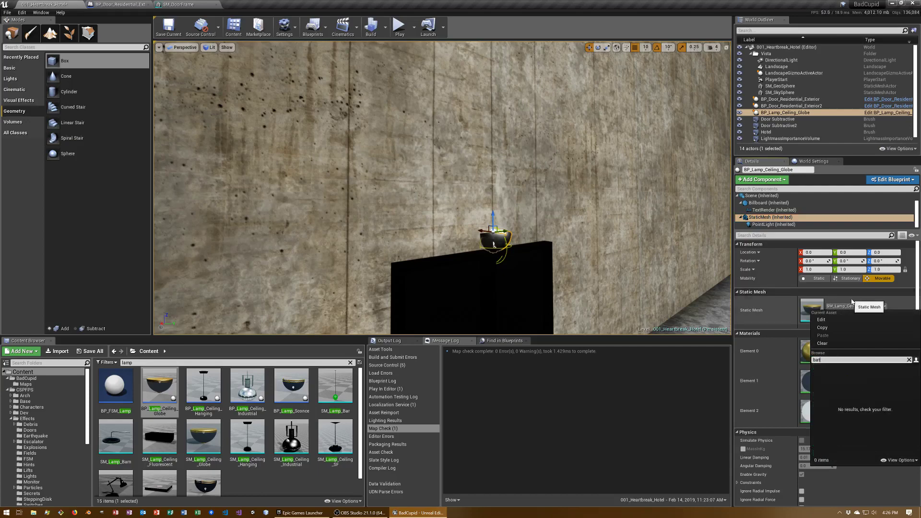
type("n")
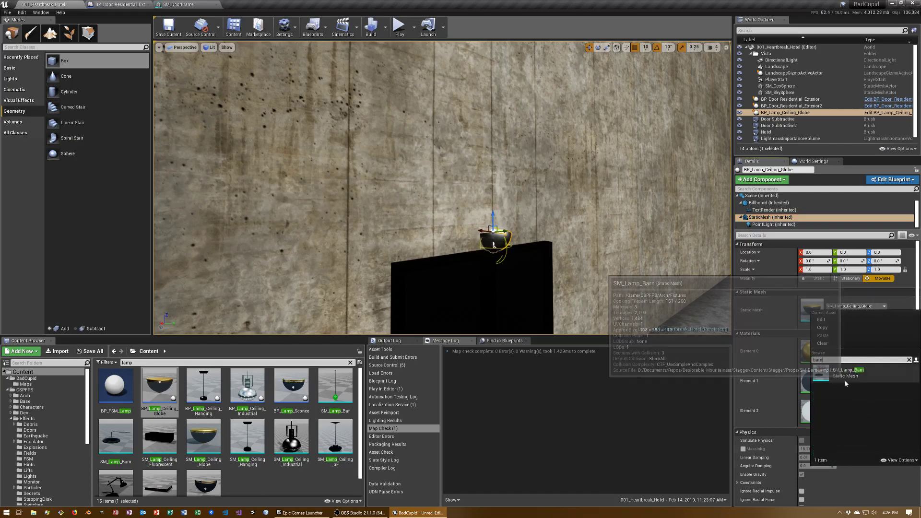
left_click(844, 380)
left_click(843, 380)
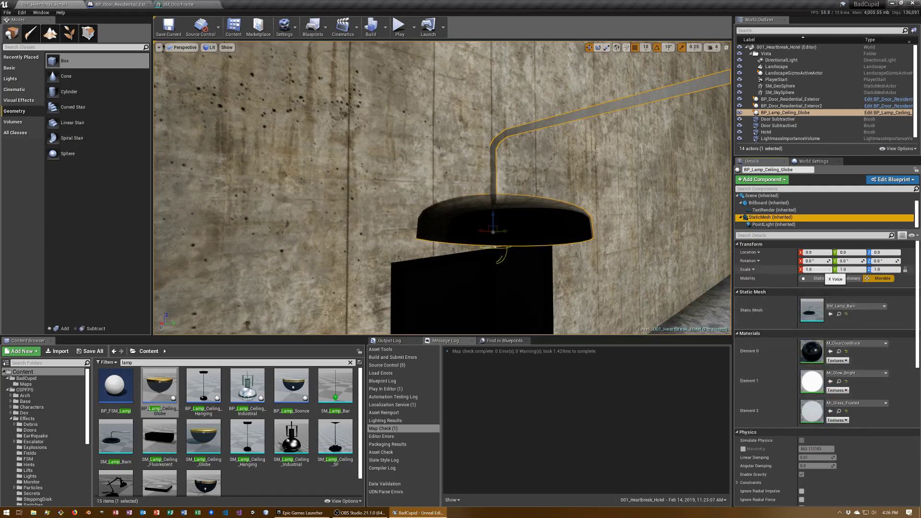
left_click(821, 270)
key("ctrl+a")
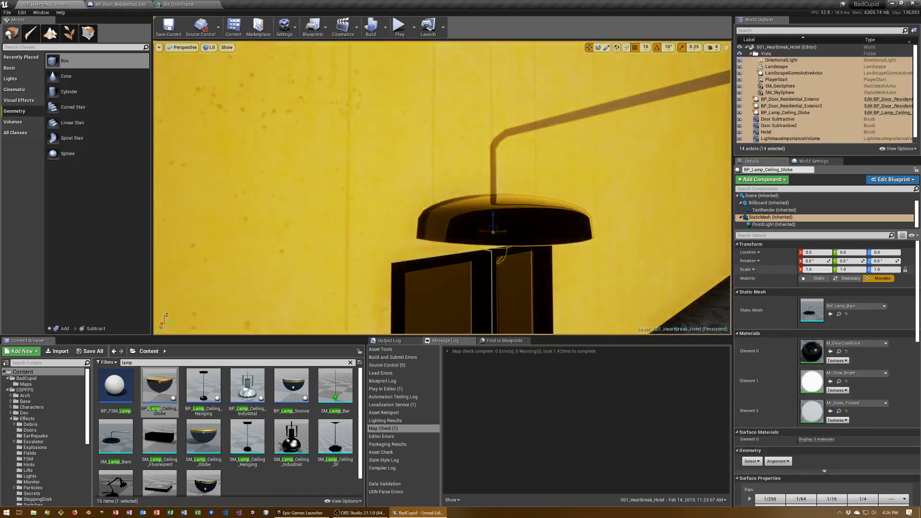
key("BackSpace")
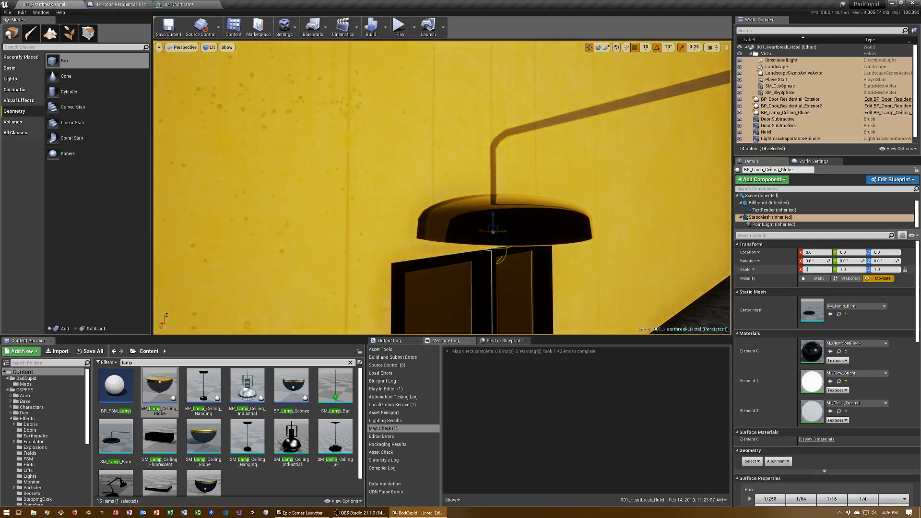
type("25")
type("0.25")
key("Return")
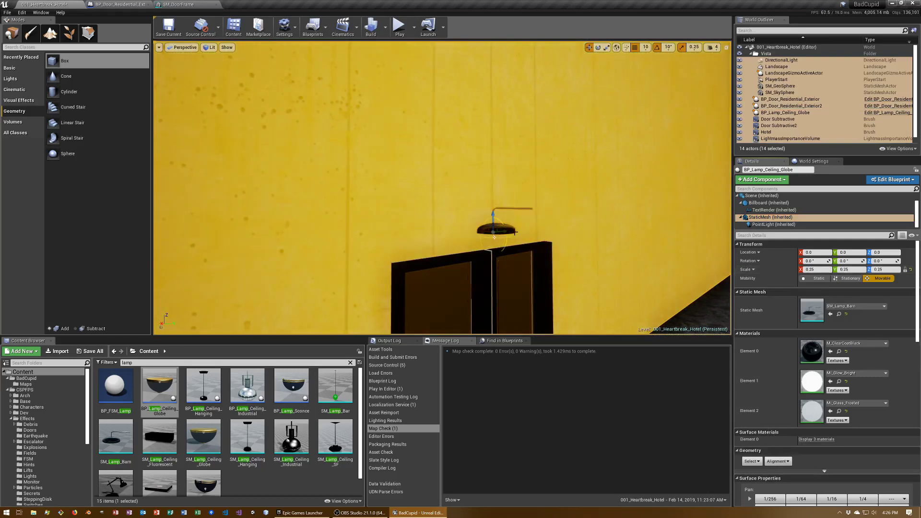
left_click(494, 237)
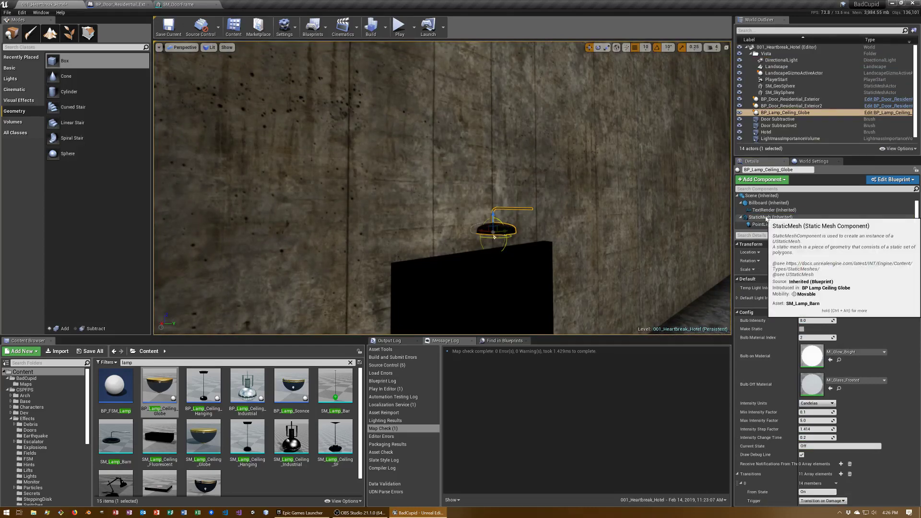
- Rotate the lamp to about 150 degrees on Z and reselect it
left_click_drag(494, 237, 529, 234, "alt")
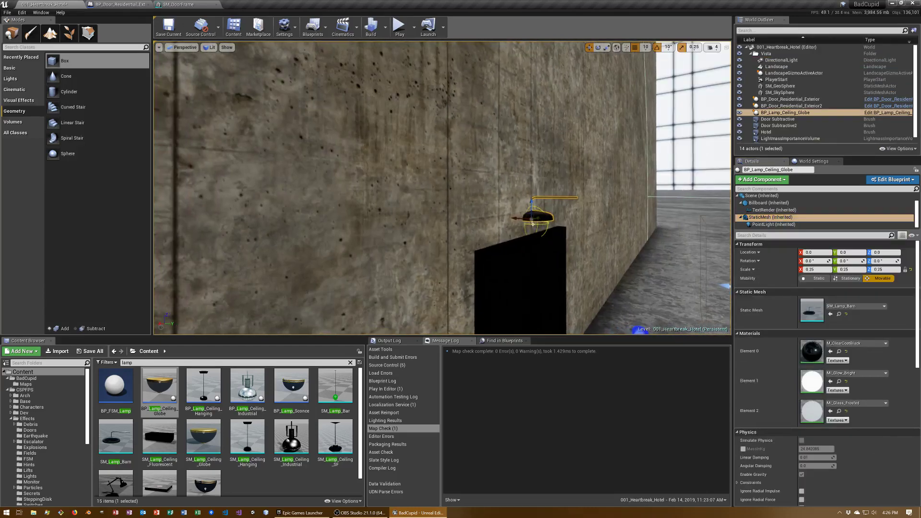
mouse_move(458, 229)
left_mouse_down()
mouse_move(498, 229)
mouse_move(482, 234)
left_mouse_up()
mouse_move(534, 234)
right_mouse_down()
mouse_move(472, 130)
mouse_move(461, 201)
right_mouse_up()
left_click(773, 196)
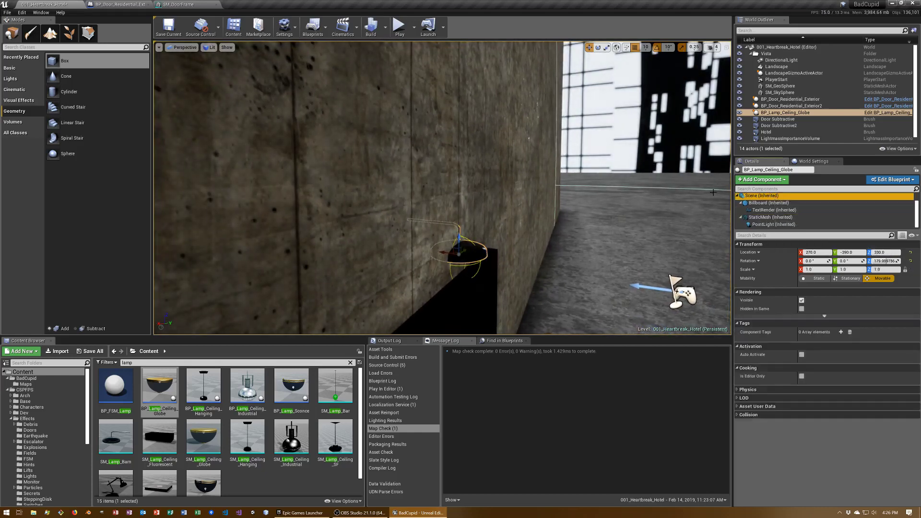
left_click(786, 106)
left_click(784, 114)
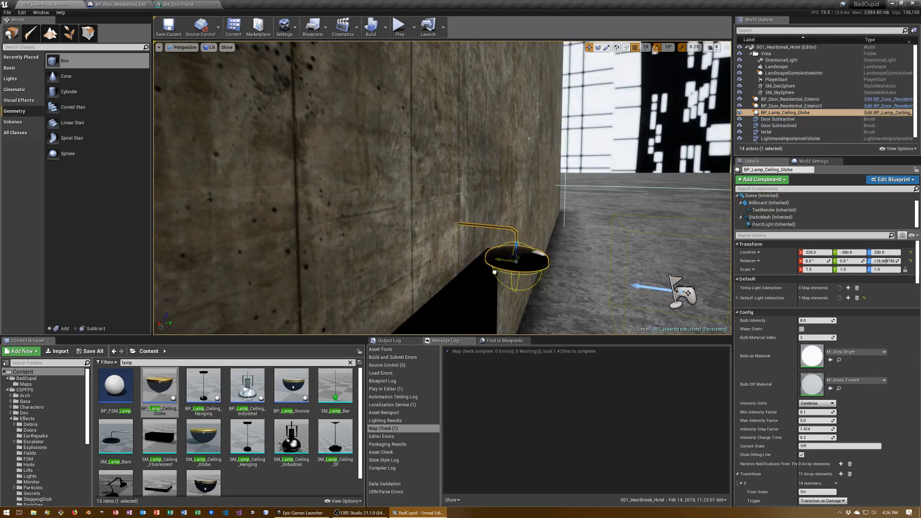
- Move the lamp along X to 230 so it sits above the doorway
left_click_drag(478, 260, 485, 259)
middle_click_drag(486, 259, 508, 167)
key("f")
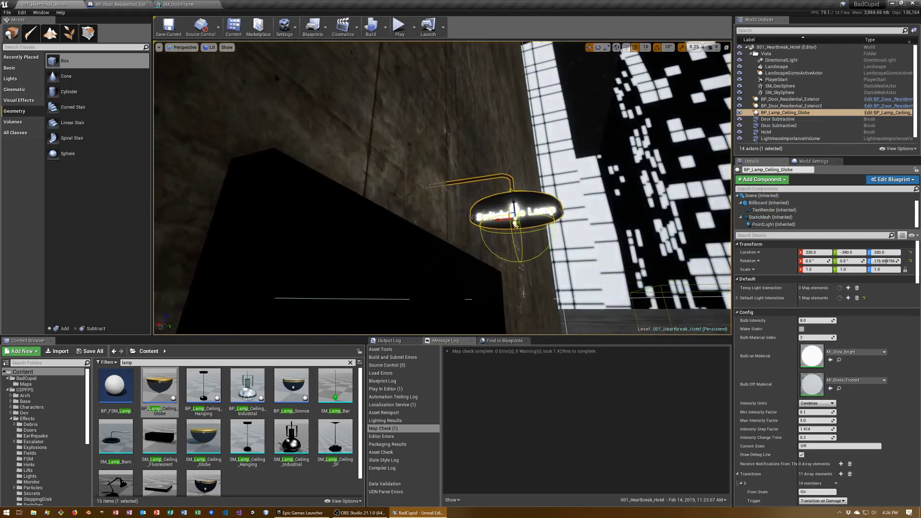
right_click_drag(441, 192, 441, 144)
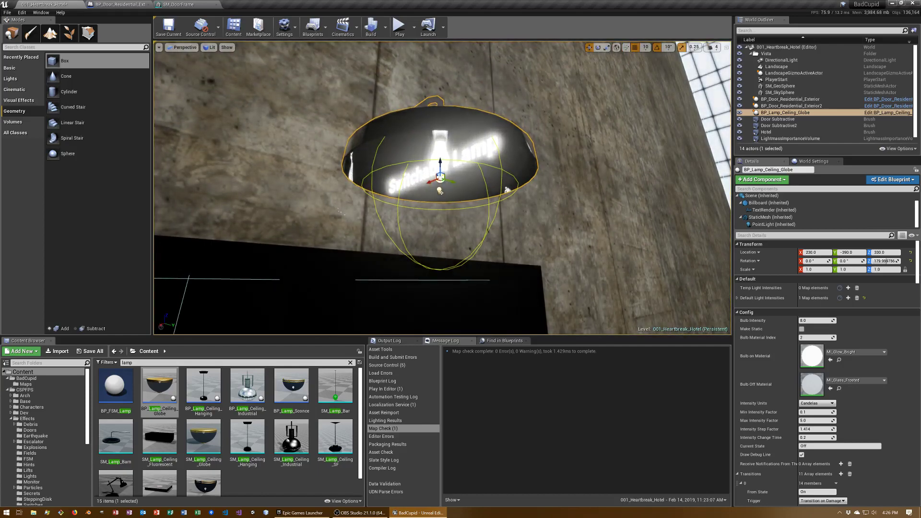
right_click_drag(441, 192, 431, 201)
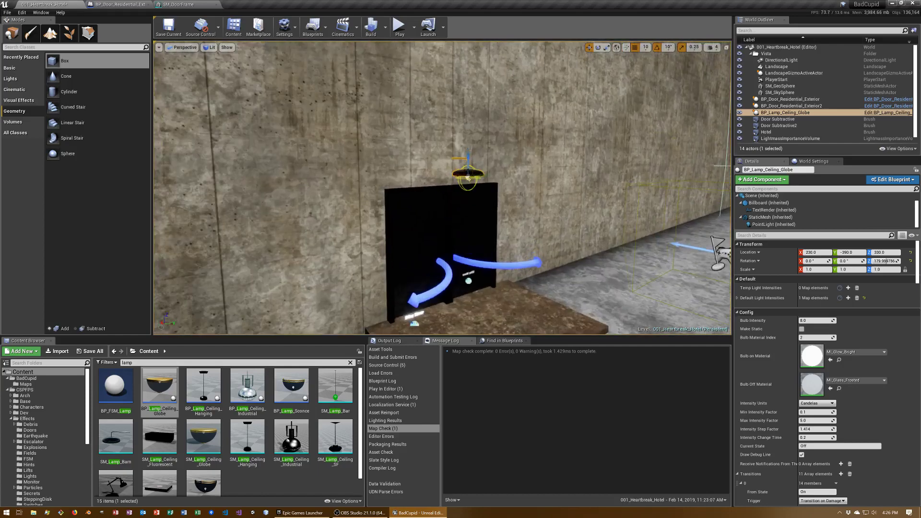
right_click_drag(533, 295, 532, 295)
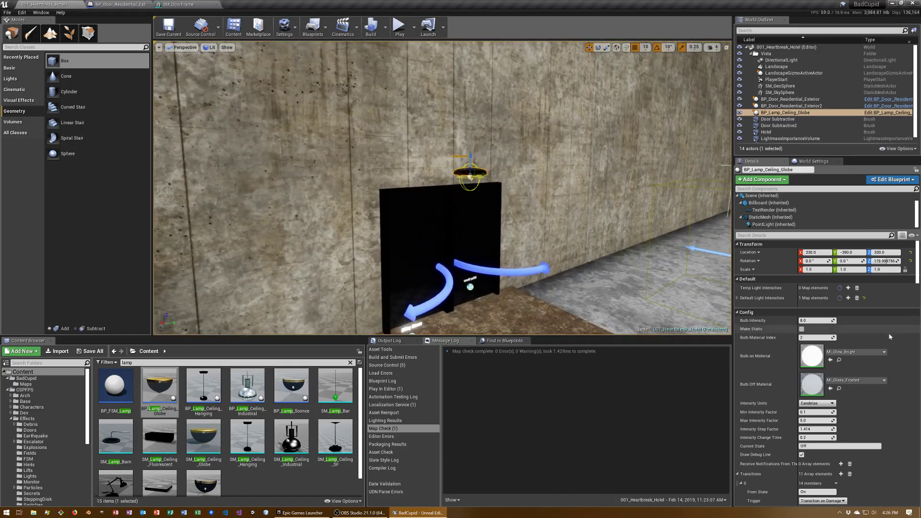
- Switch the lamp's Current State to On, save the map, and reselect its StaticMesh component
scroll(881, 352, "down", 2)
scroll(840, 457, "down", 1)
scroll(840, 458, "down", 1)
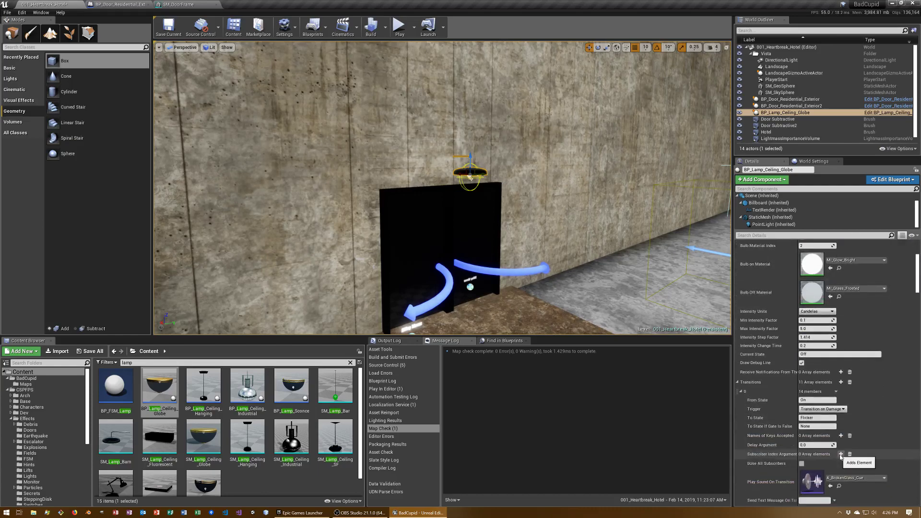
scroll(841, 456, "up", 1)
scroll(839, 448, "up", 1)
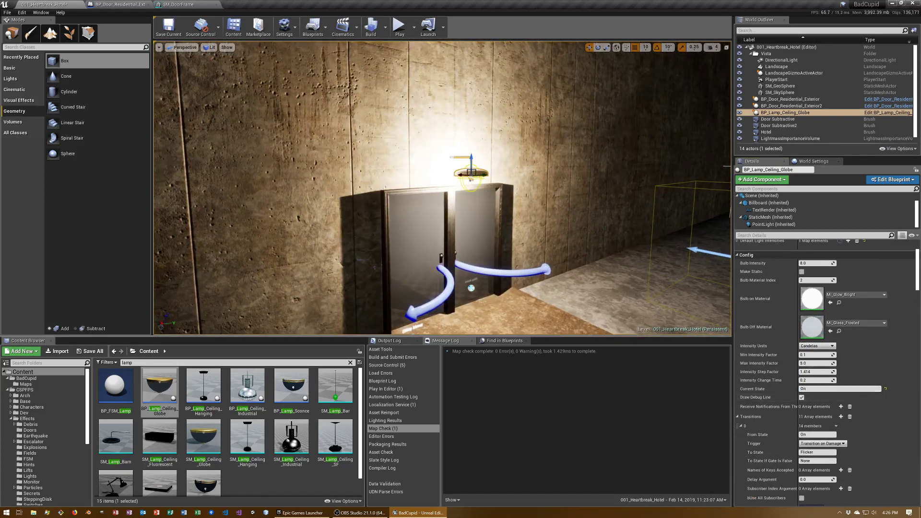
left_click_drag(441, 240, 384, 249)
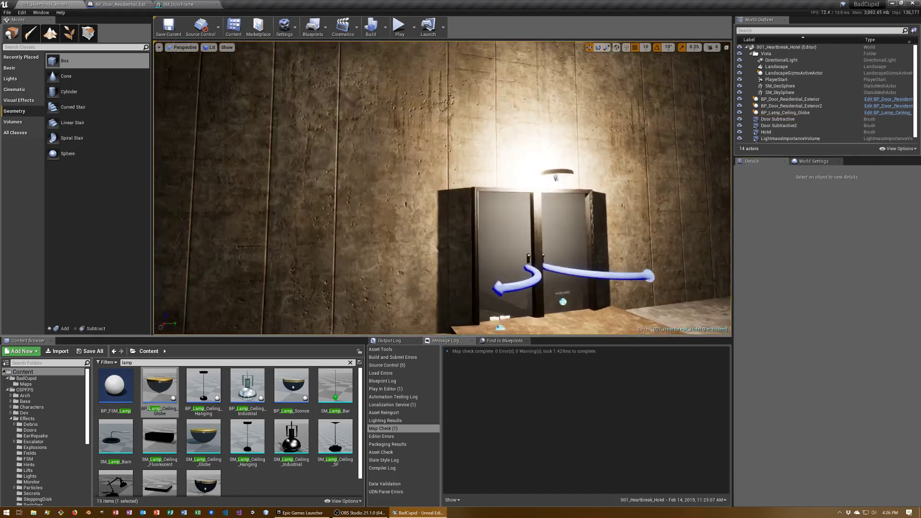
right_click_drag(383, 249, 384, 201)
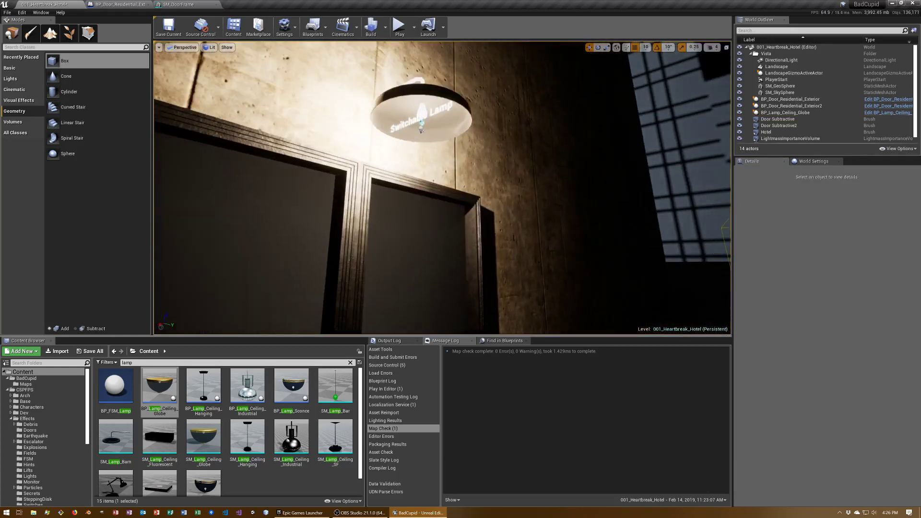
right_click_drag(545, 254, 545, 264)
key("ctrl+s")
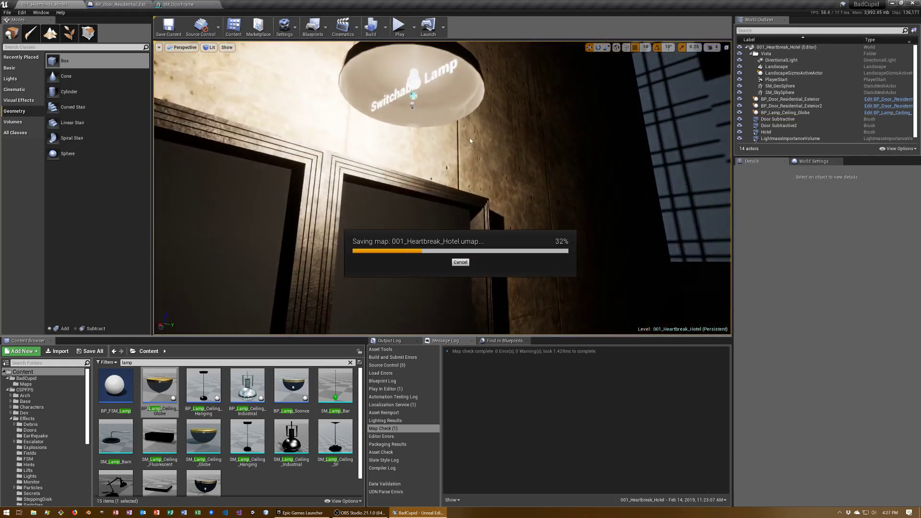
left_click(413, 104)
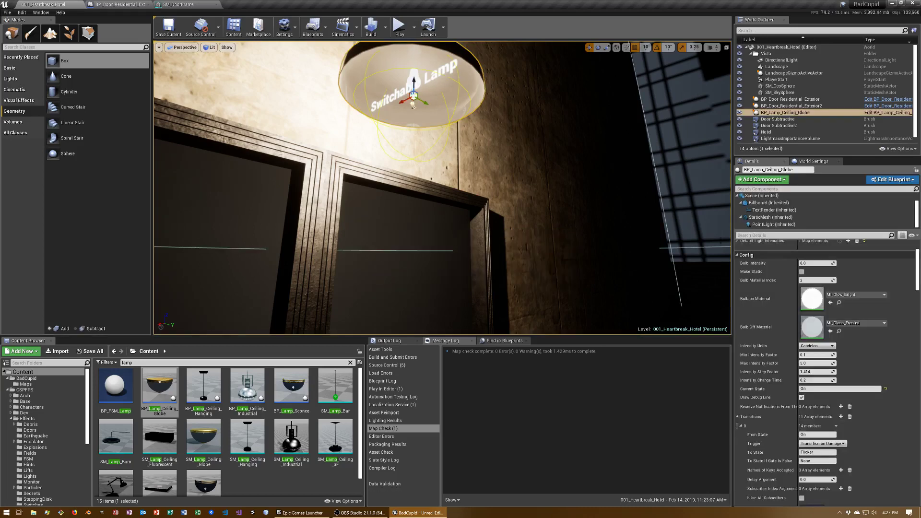
left_click(768, 217)
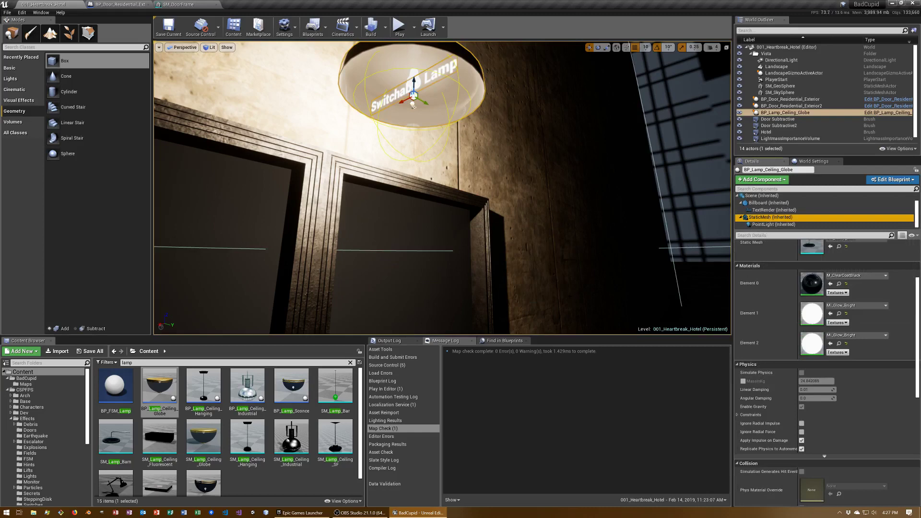
- Tick Cast Shadow in the Lighting section of the lamp mesh's Details
scroll(829, 305, "down", 3)
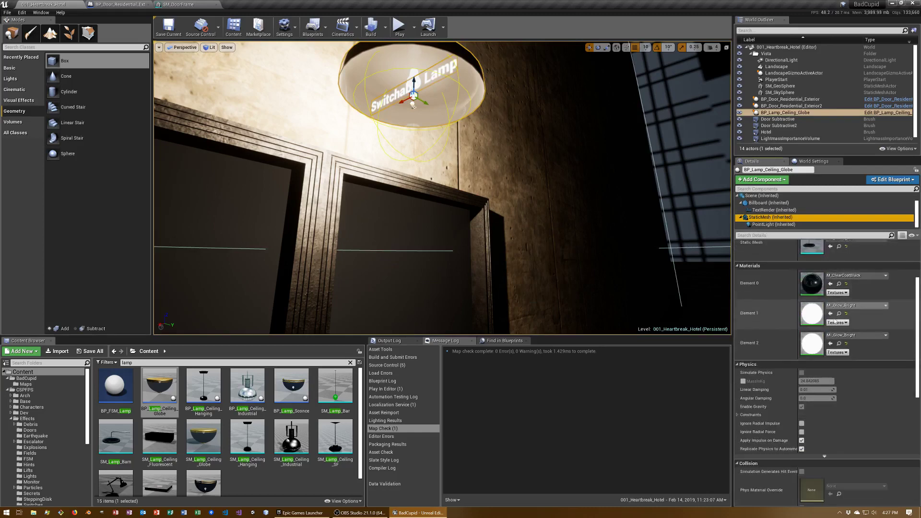
scroll(835, 354, "down", 6)
scroll(835, 354, "down", 6)
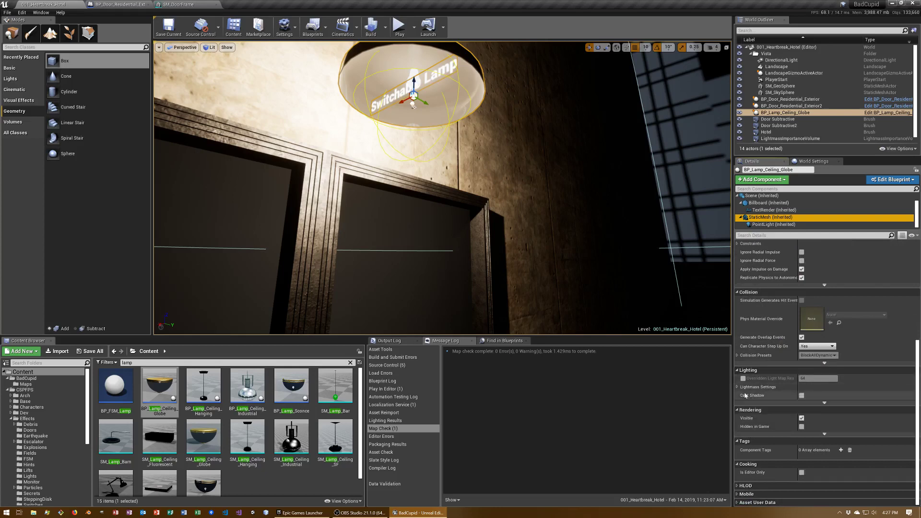
left_click(800, 395)
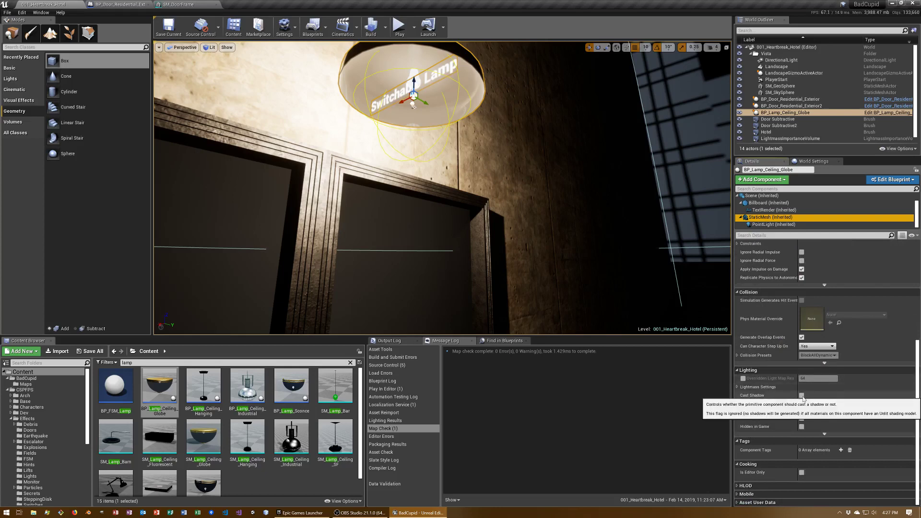
left_click(801, 396)
right_click_drag(633, 321, 643, 247)
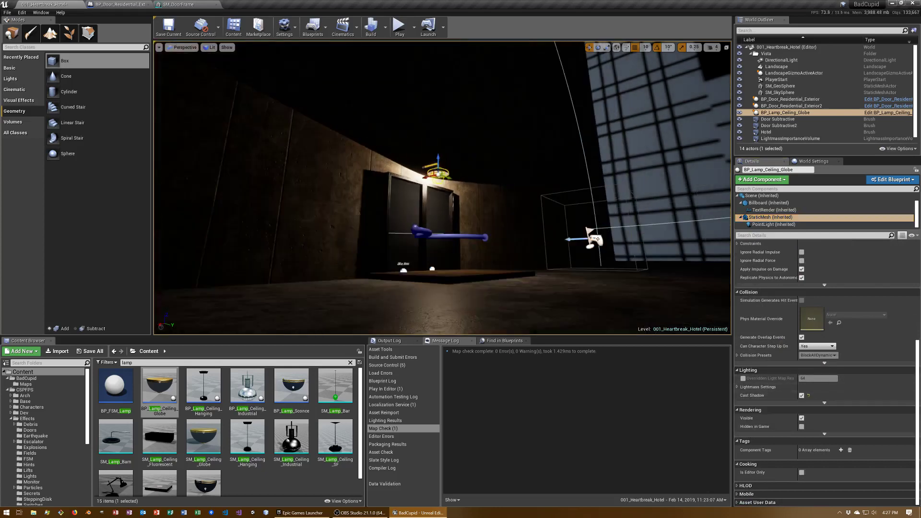
mouse_move(442, 187)
right_mouse_down()
mouse_move(470, 183)
mouse_move(457, 216)
right_mouse_up()
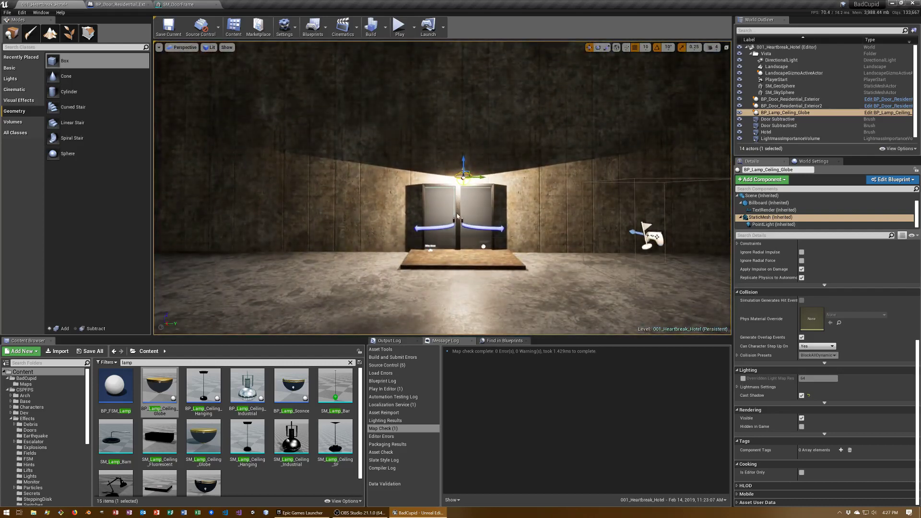
- Save the map and run a quick play test of the level
key("ctrl+s")
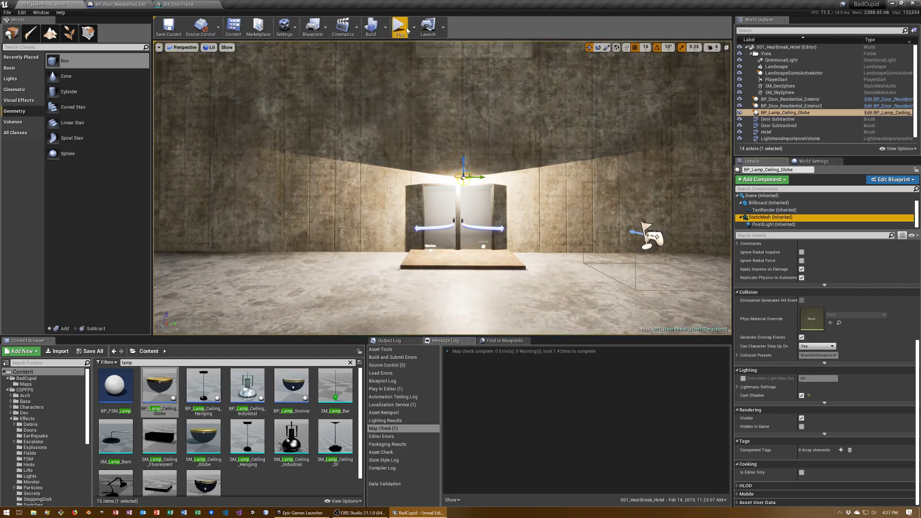
left_click(399, 26)
left_click(397, 156)
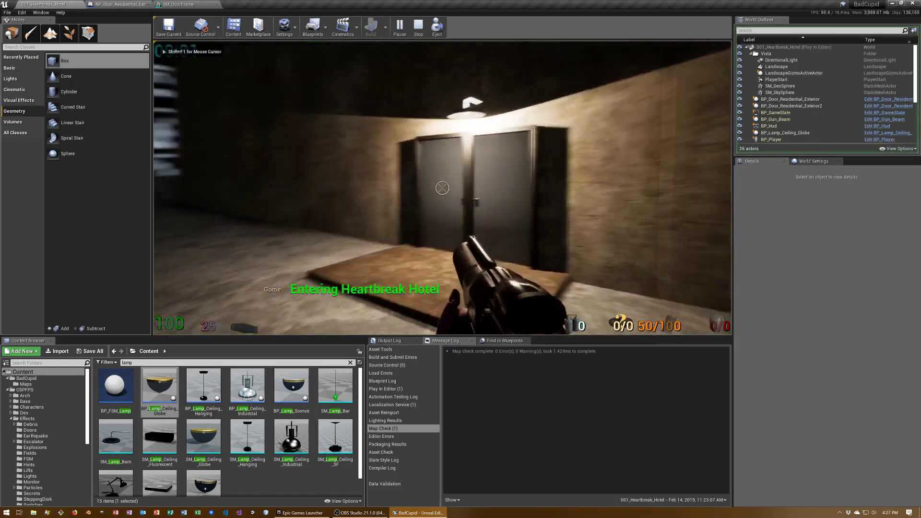
key("Escape")
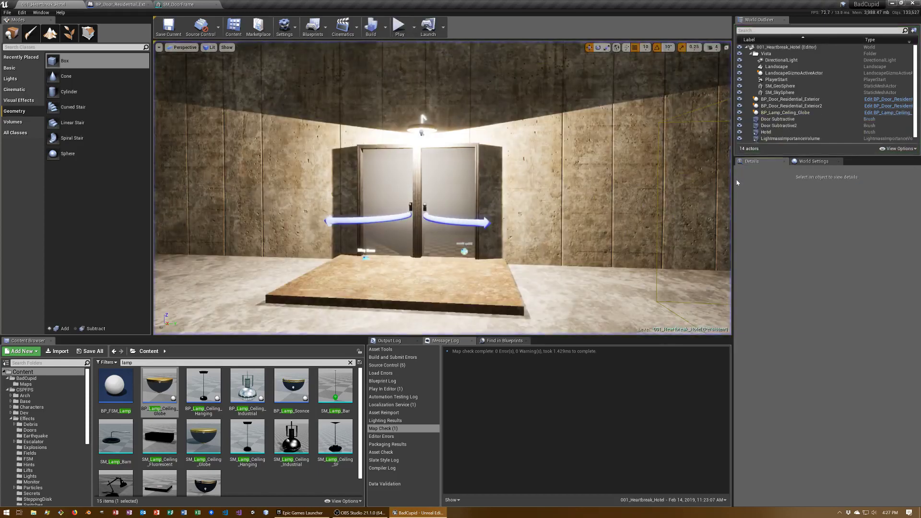
- Move the PlayerStart to Y -400 in front of the doors, playtest through them, and save
scroll(583, 243, "down", 3)
scroll(584, 243, "down", 2)
left_click(547, 205)
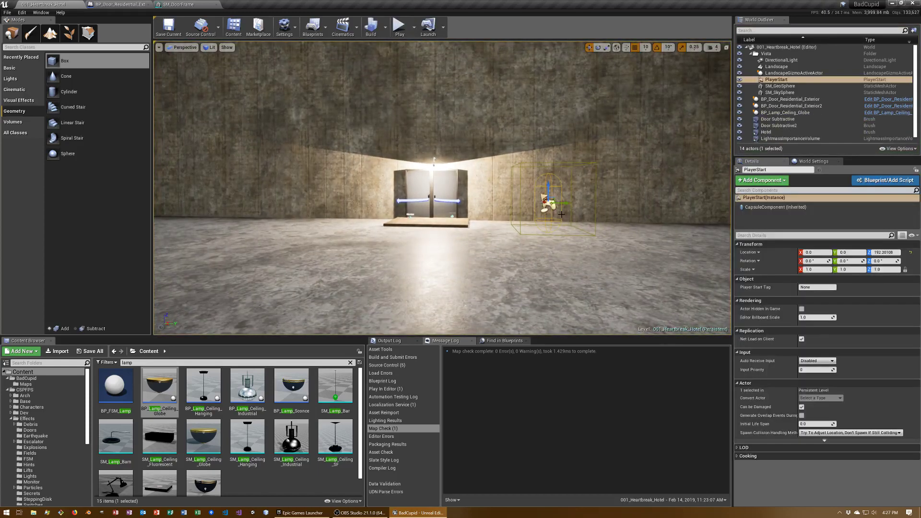
left_click_drag(559, 203, 434, 202)
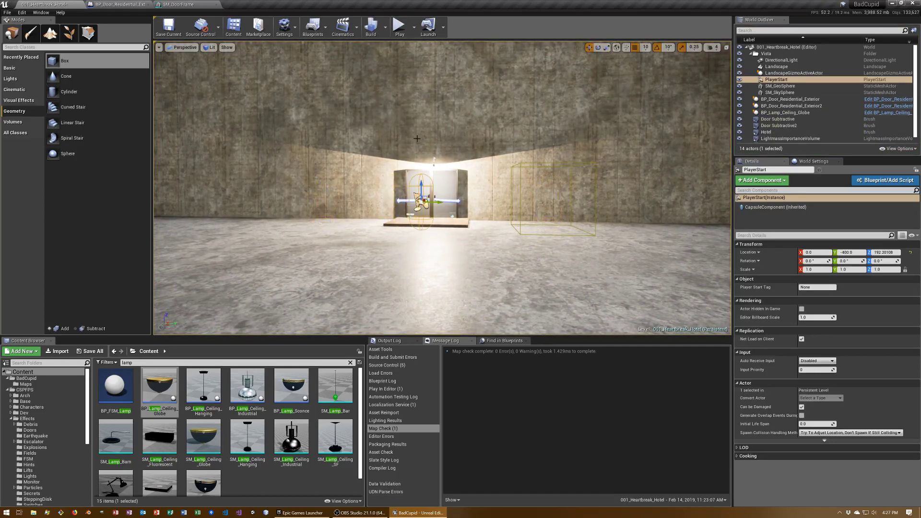
left_click(399, 26)
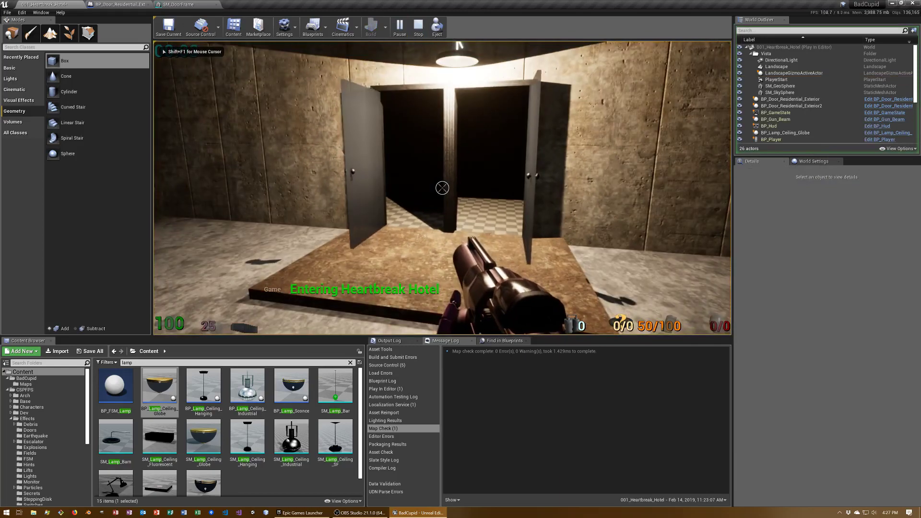
key("w")
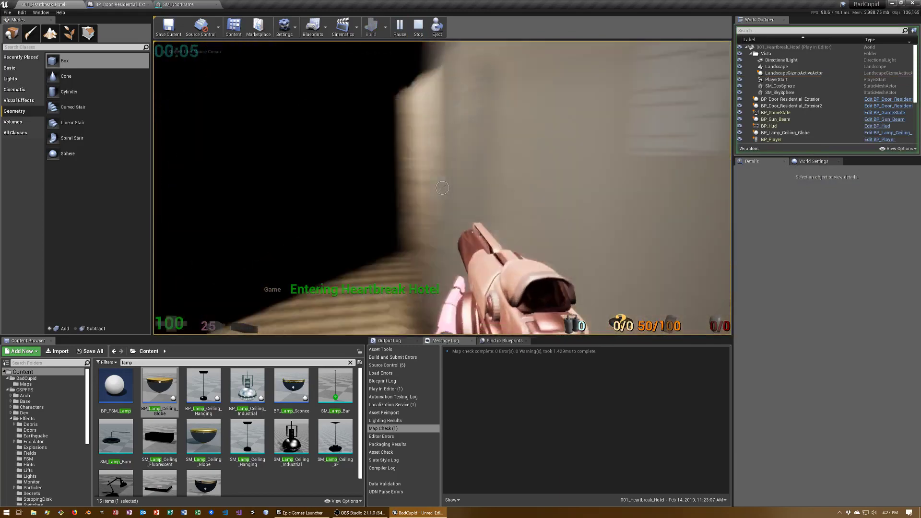
key("w")
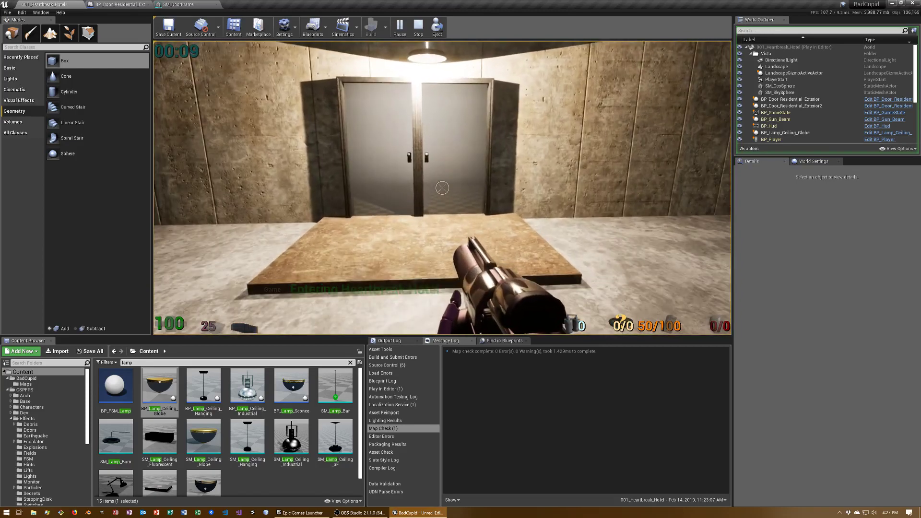
key("Escape")
scroll(589, 181, "down", 5)
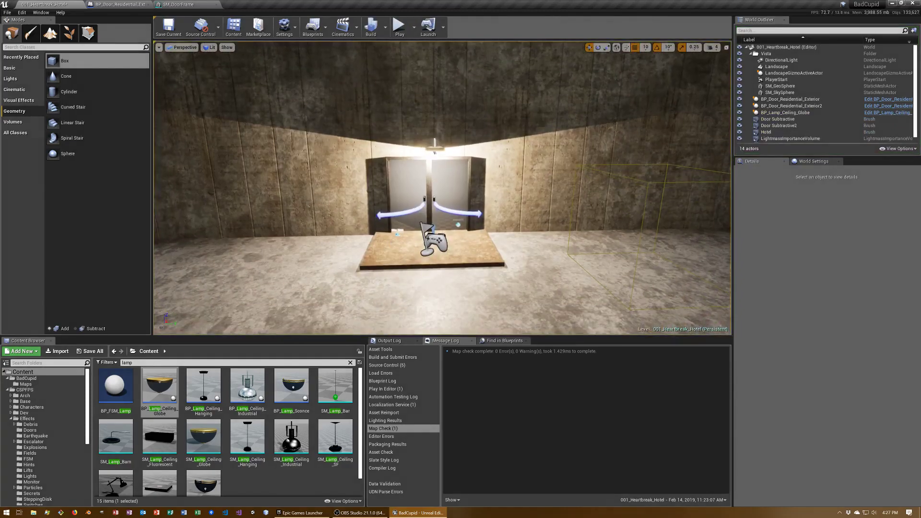
key("ctrl+s")
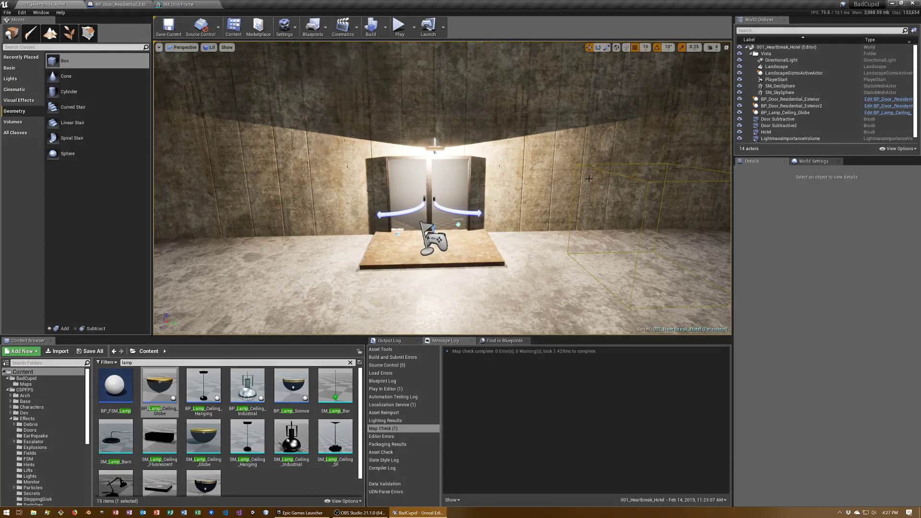
- Move the lamp to Y -400, make it static, and start a lighting build
left_click(436, 148)
left_click_drag(451, 150, 445, 152)
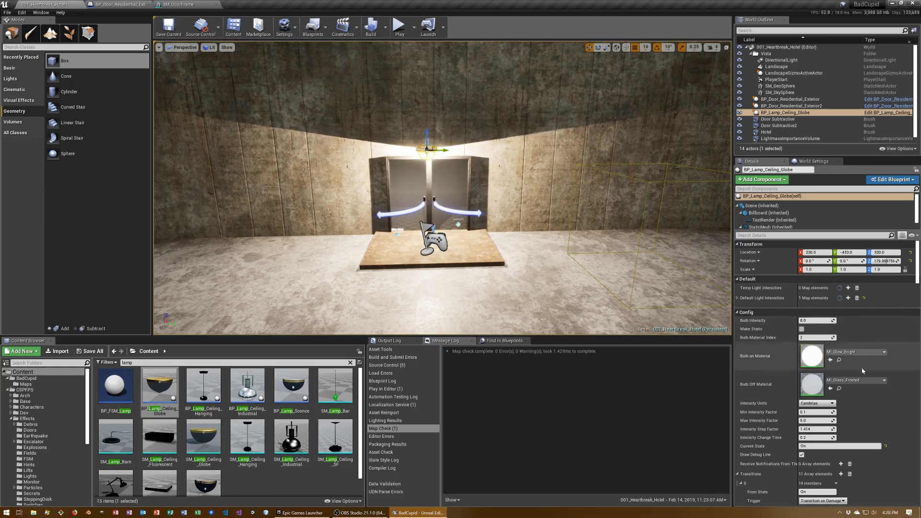
left_click(801, 329)
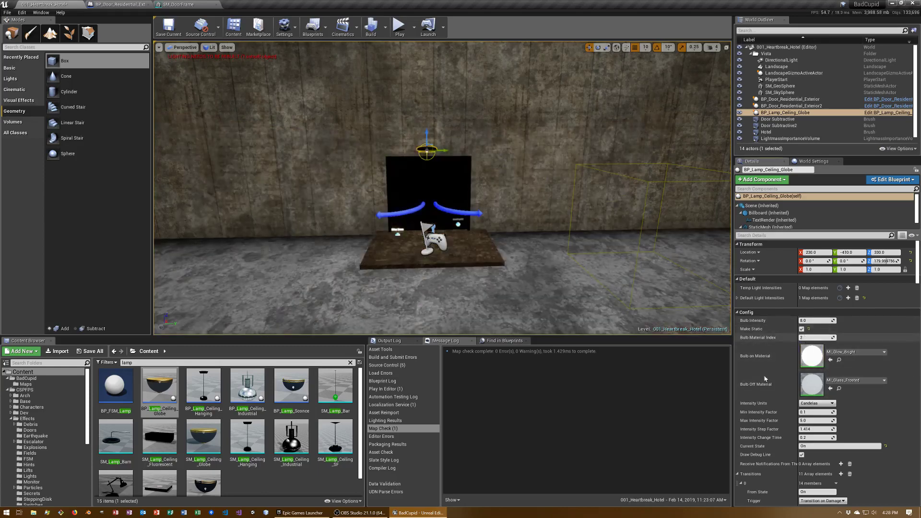
mouse_move(480, 202)
left_mouse_down()
mouse_move(450, 158)
mouse_move(460, 144)
left_mouse_up()
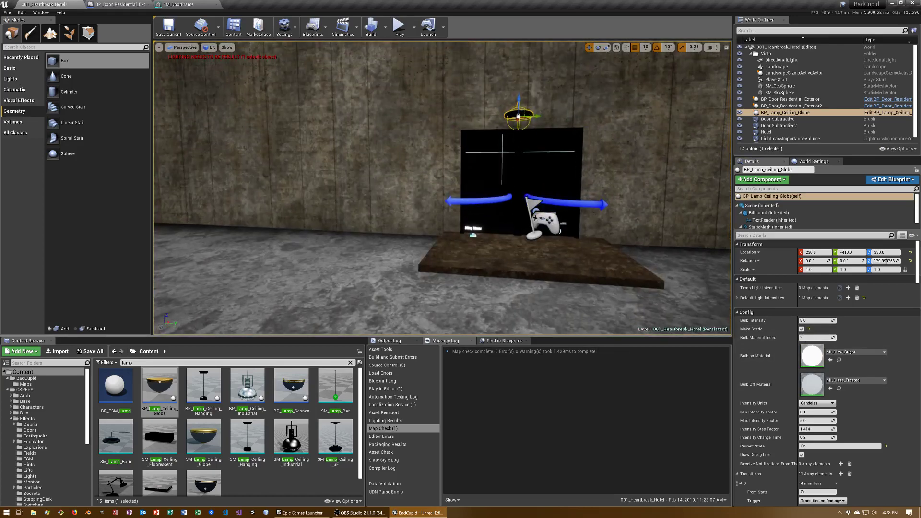
left_click(369, 29)
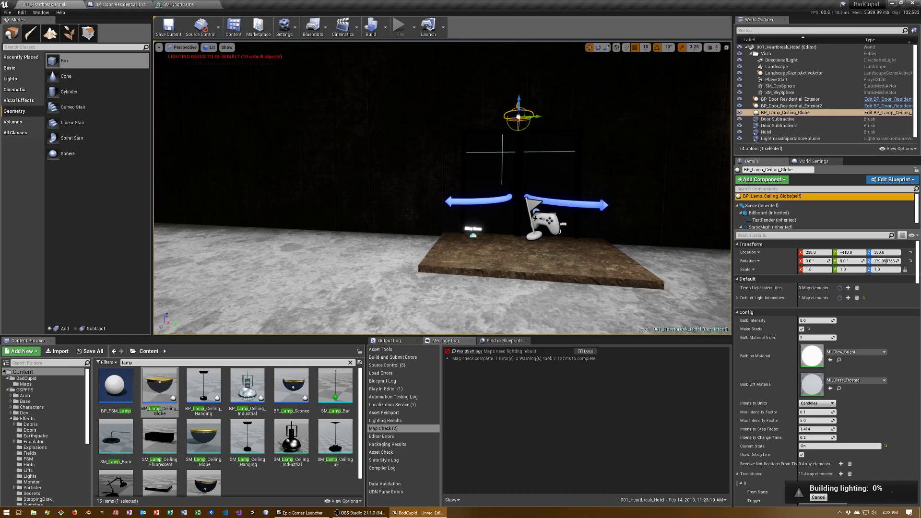
- Review the lamp's PointLight component details and save the 001_Heartbreak_Hotel map
scroll(773, 224, "down", 1)
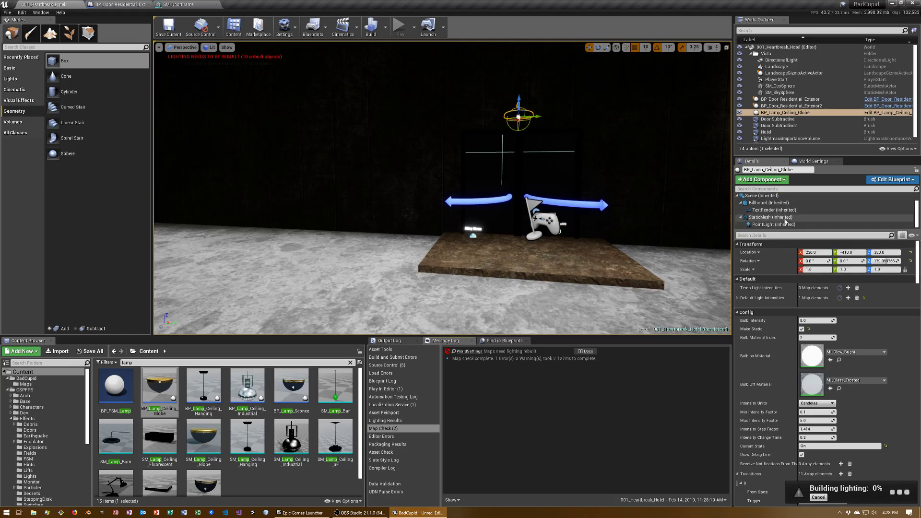
left_click(773, 224)
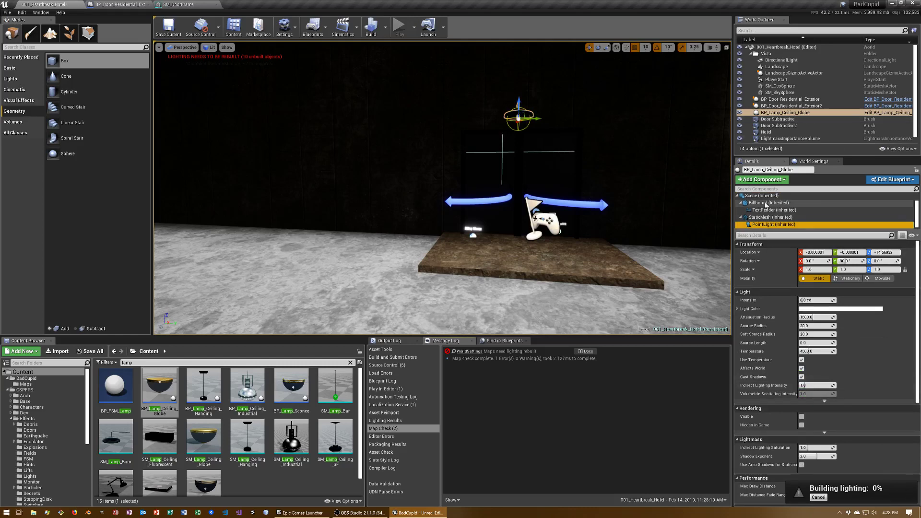
scroll(823, 307, "down", 3)
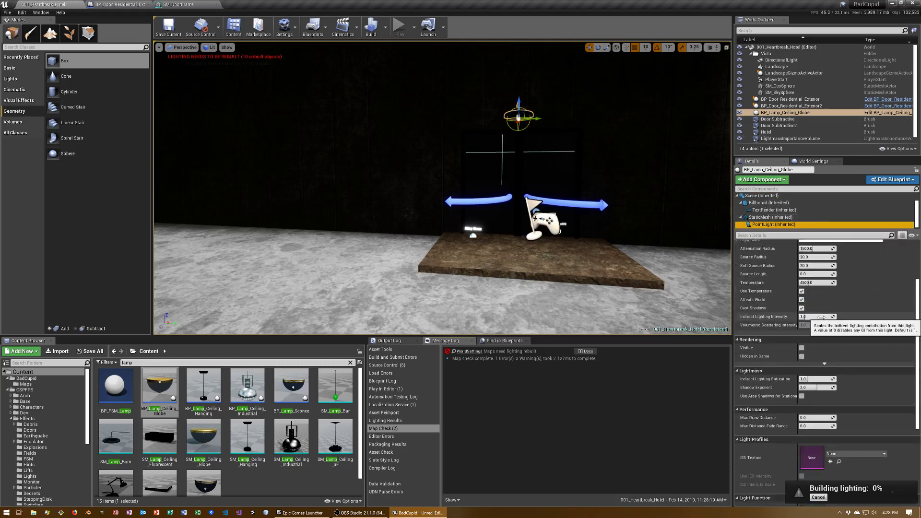
scroll(821, 320, "down", 3)
scroll(821, 320, "down", 3)
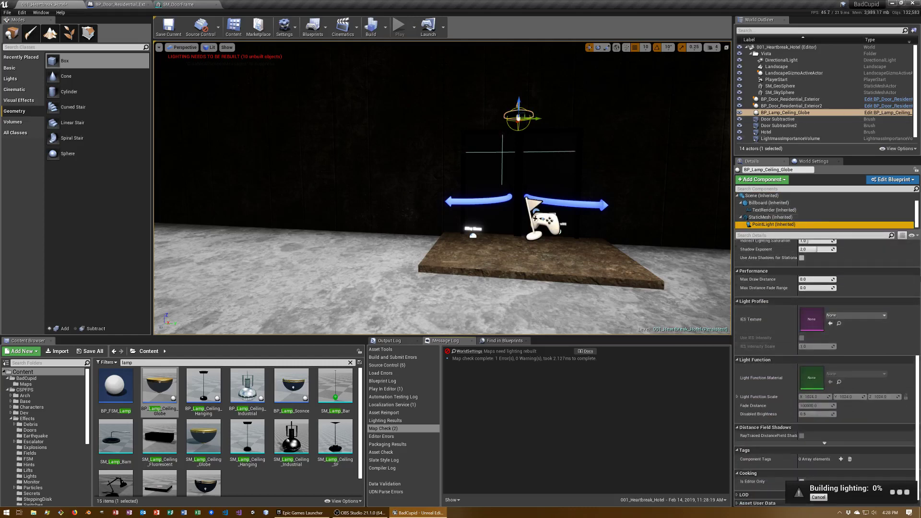
left_click_drag(916, 370, 912, 224)
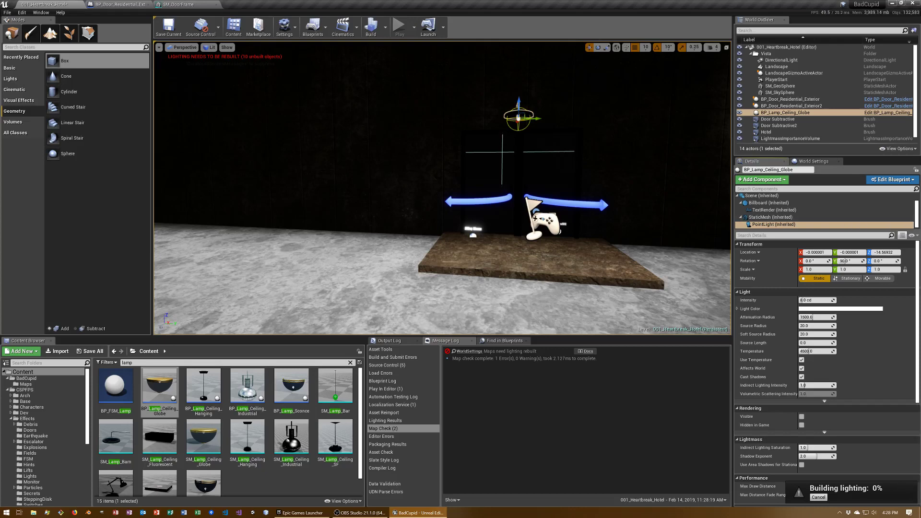
left_click(763, 224)
left_click_drag(441, 192, 480, 230)
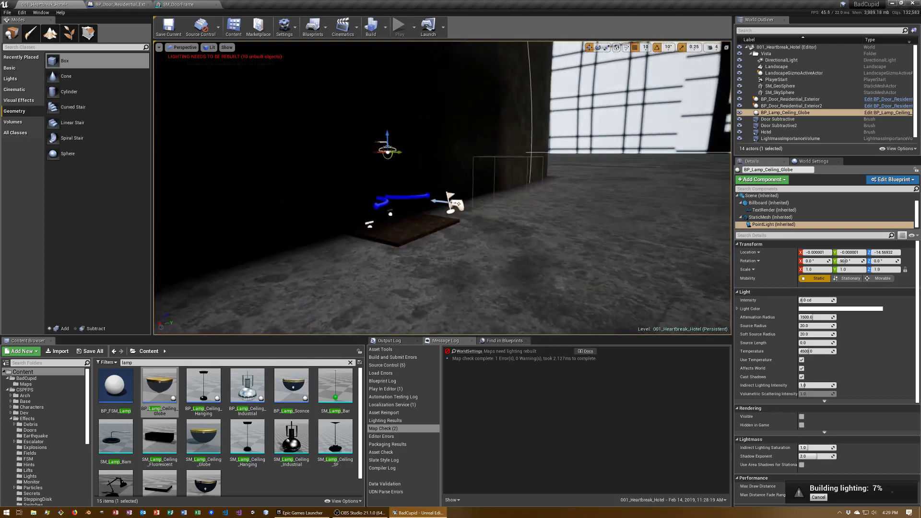
left_click_drag(510, 141, 512, 141)
key("ctrl+s")
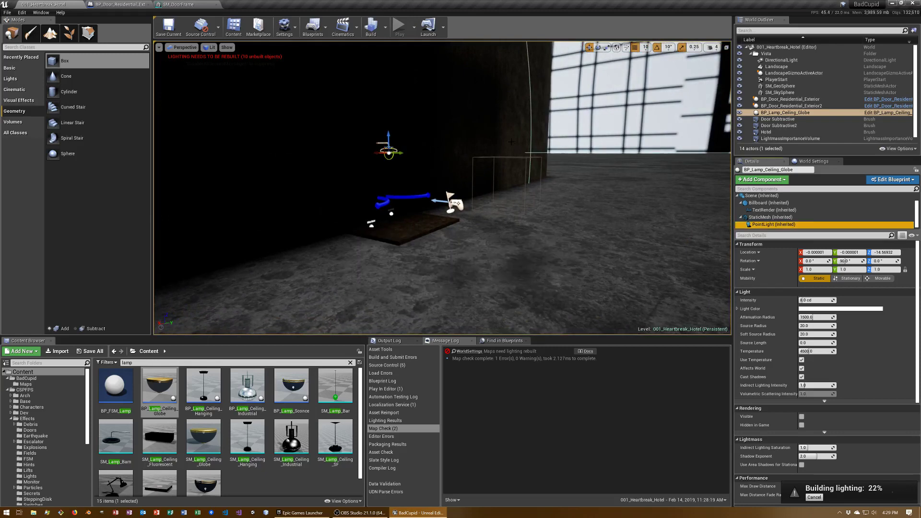
mouse_move(548, 182)
right_mouse_down()
mouse_move(528, 119)
mouse_move(527, 216)
mouse_move(600, 215)
mouse_move(576, 216)
right_mouse_up()
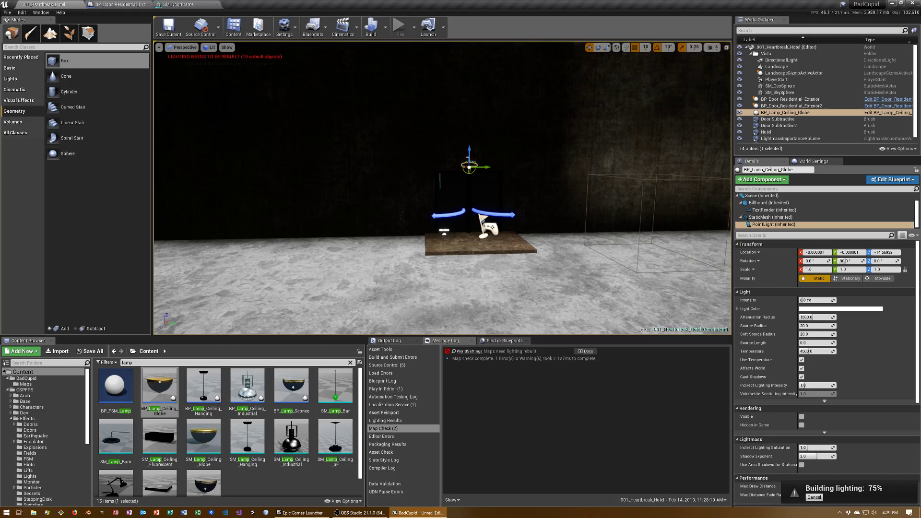
- Rename the ceiling globe lamp to 'Hotel Front Door Light'
left_click(786, 113)
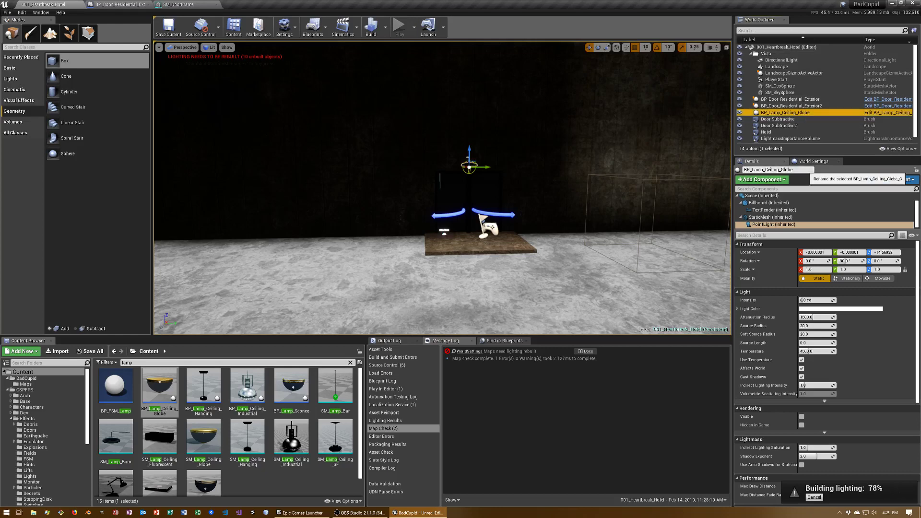
key("F2")
type("Hotel Front Door L")
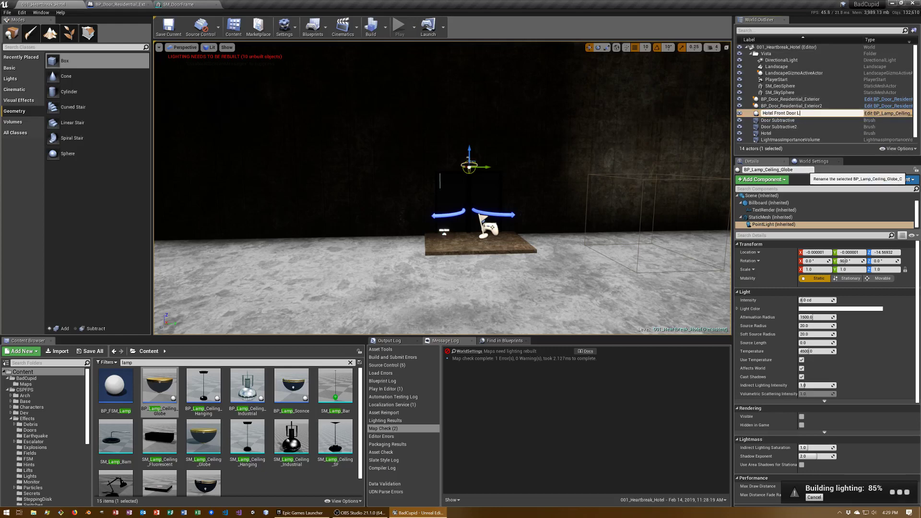
type("ight")
key("Return")
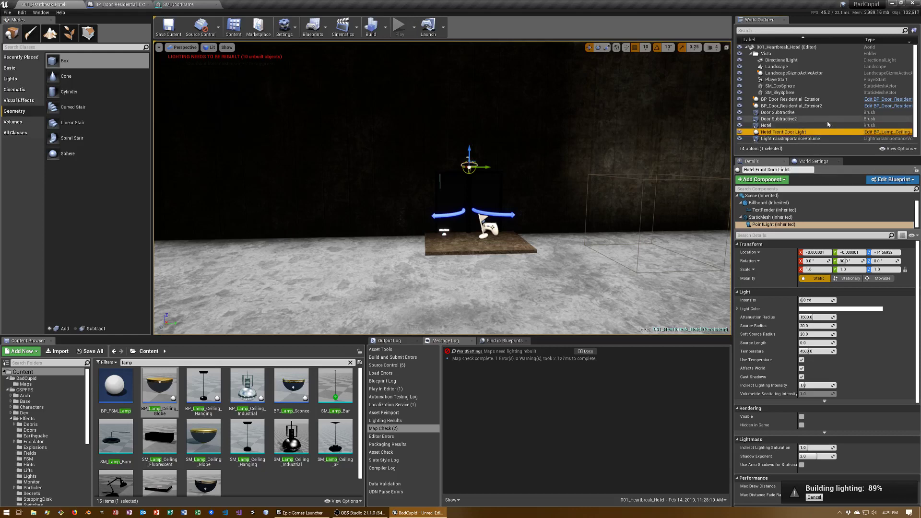
left_click(818, 119)
scroll(818, 120, "down", 1)
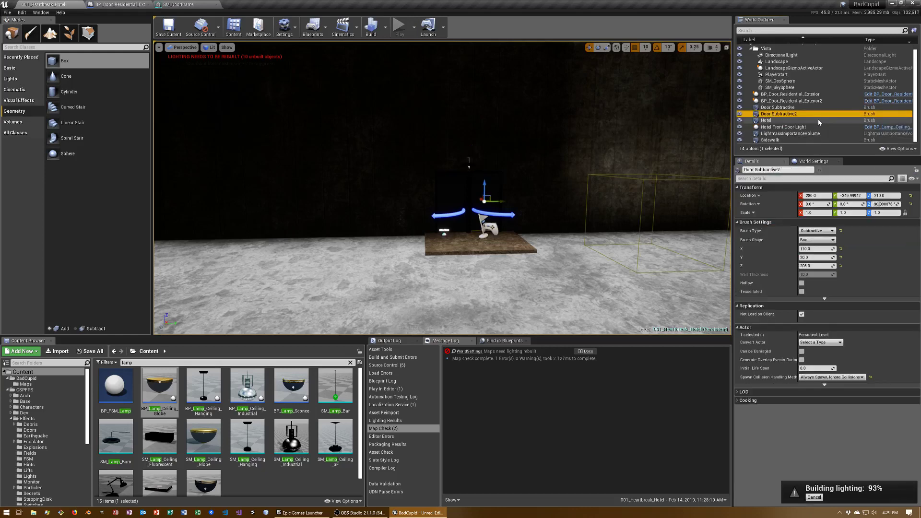
left_click(789, 134)
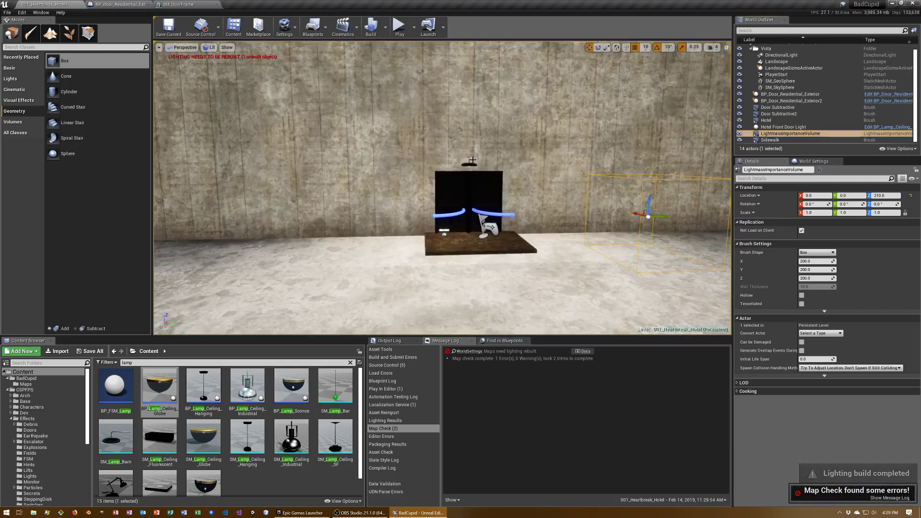
- Rename both door actors to 'Hotel Front Door' and save the map
left_click(786, 95)
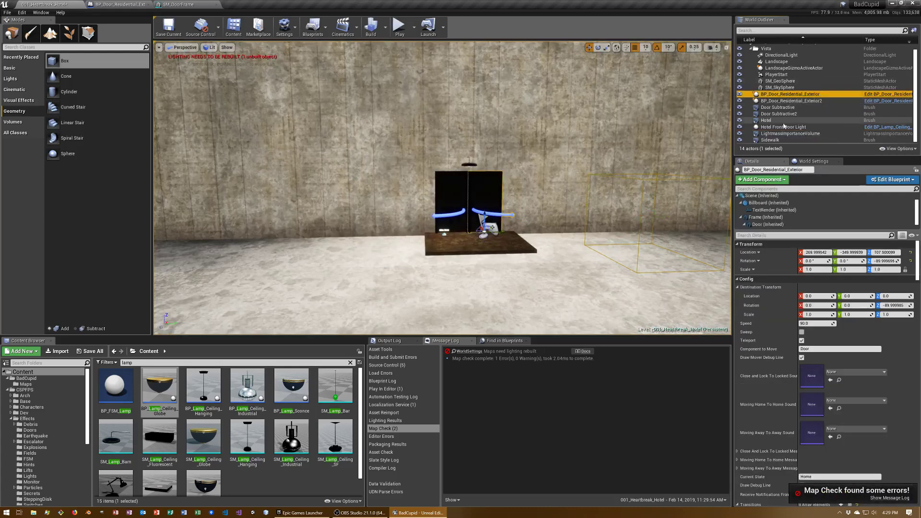
key("F2")
type("Hotel Fr")
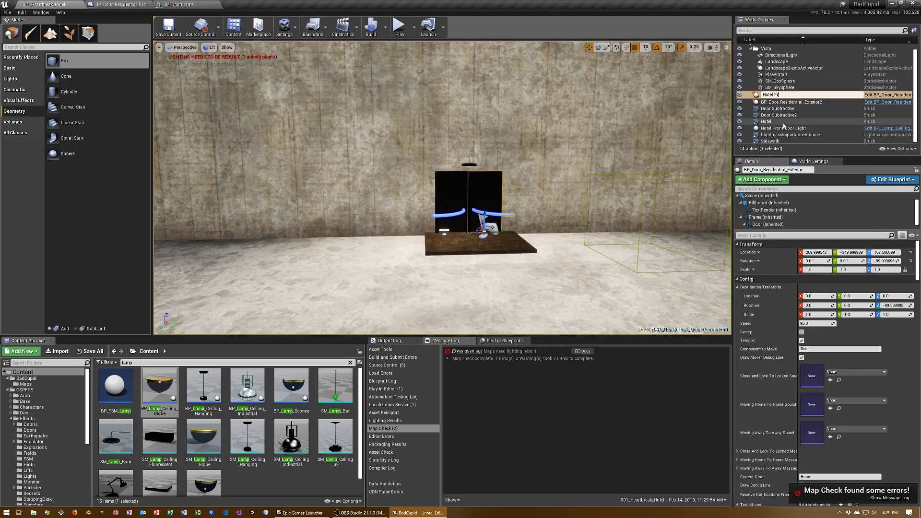
type("ont Door")
key("Return")
key("Up")
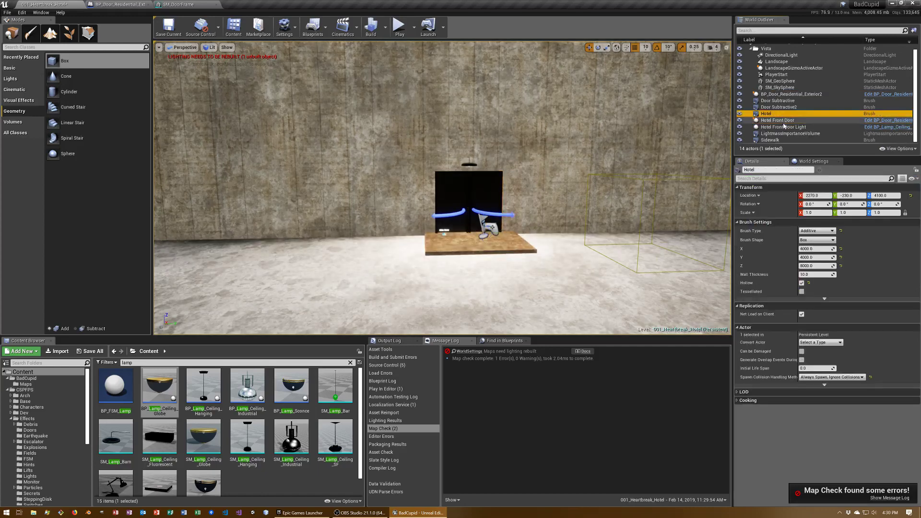
key("Up")
key("Up")
scroll(792, 112, "up", 1)
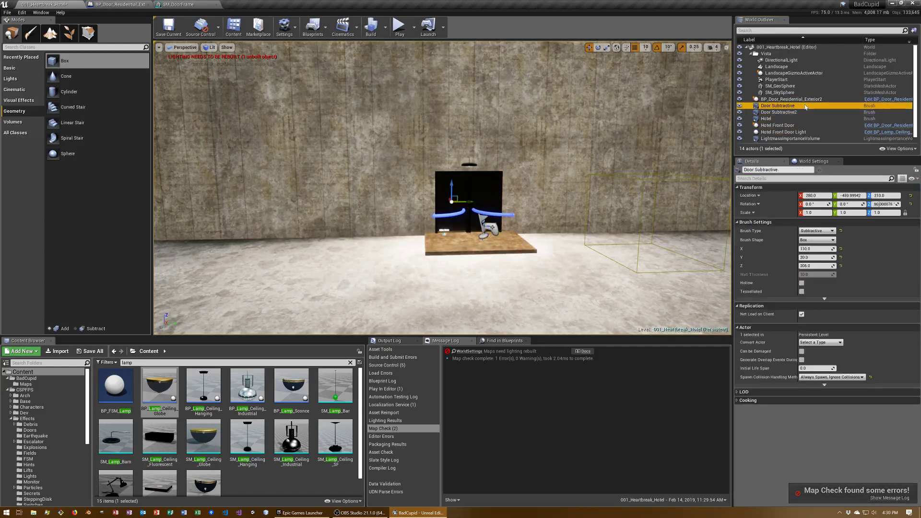
left_click(801, 100)
key("F2")
type("Hot")
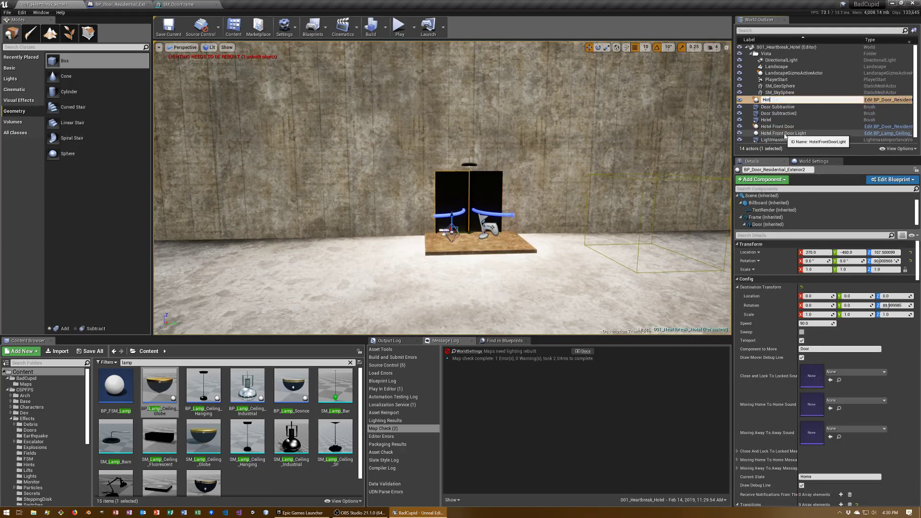
type("Door")
key("Return")
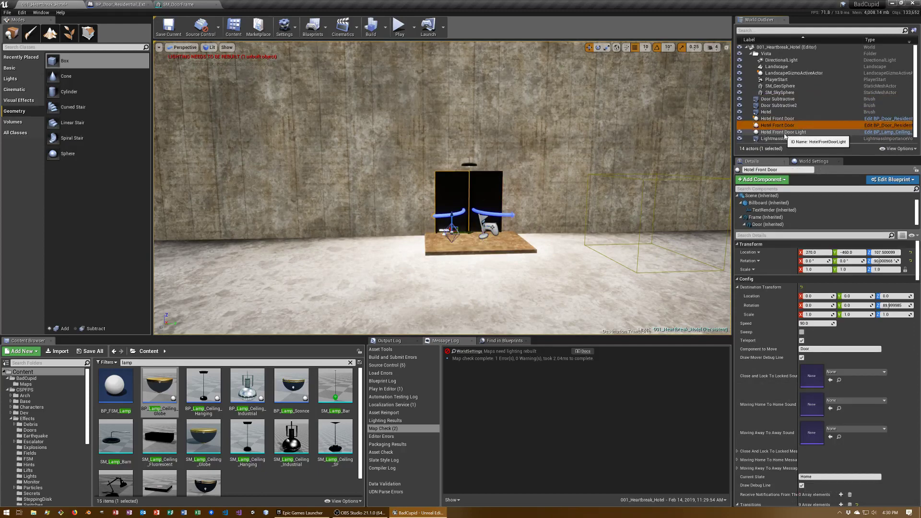
key("ctrl+s")
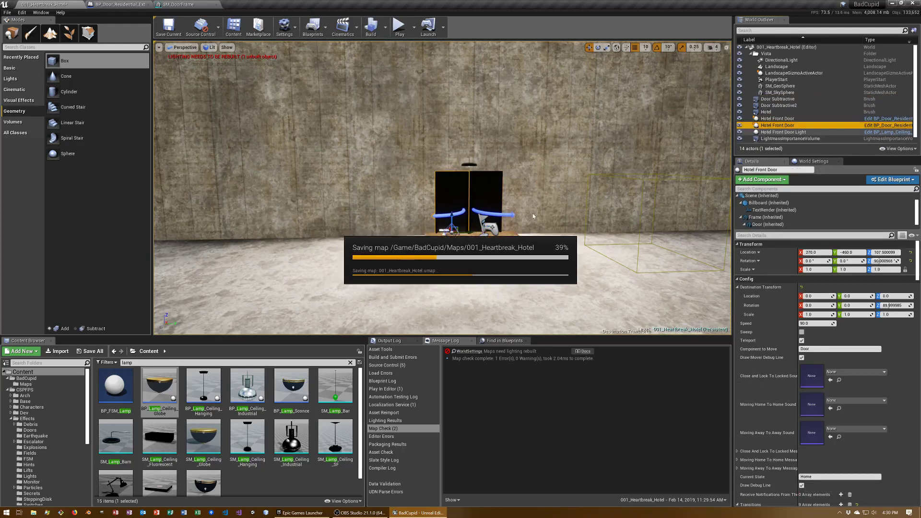
- Select the front-door lamp and start another lighting build
right_click_drag(533, 214, 519, 202)
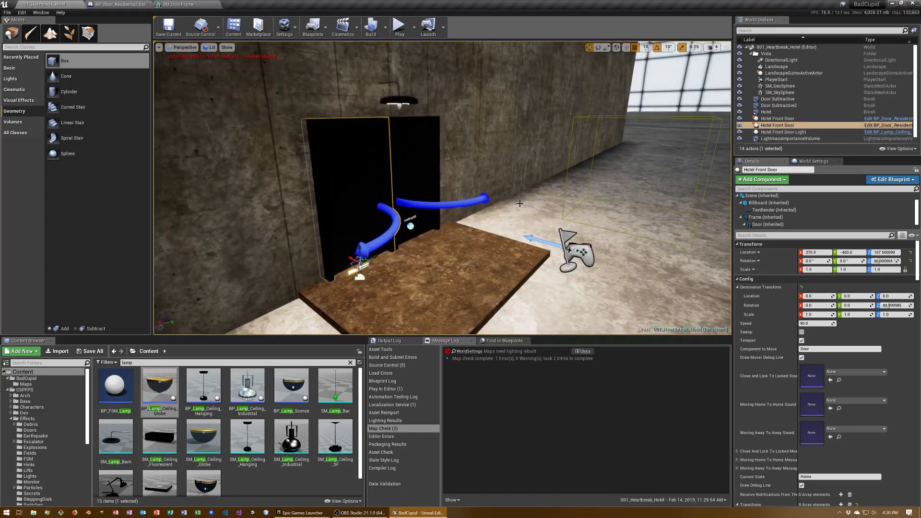
left_click(519, 203)
right_click_drag(520, 203, 519, 203)
left_click(428, 162)
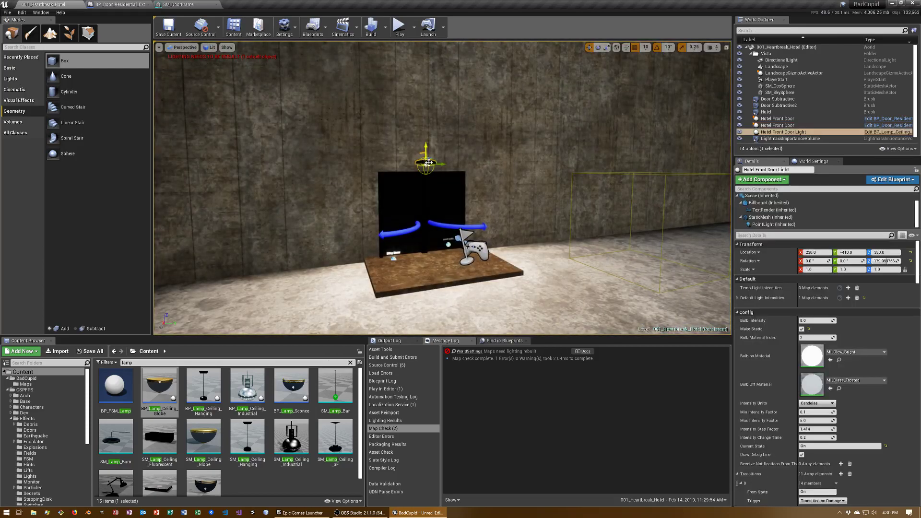
left_click(369, 28)
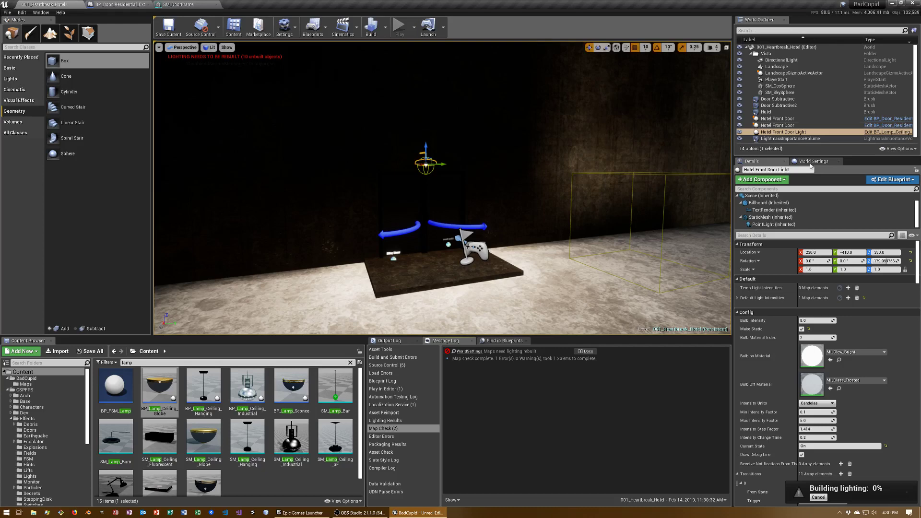
- Expand the lamp mesh's advanced Lighting properties and Lightmass Settings in Details
left_click(777, 217)
scroll(817, 389, "down", 3)
scroll(818, 389, "down", 3)
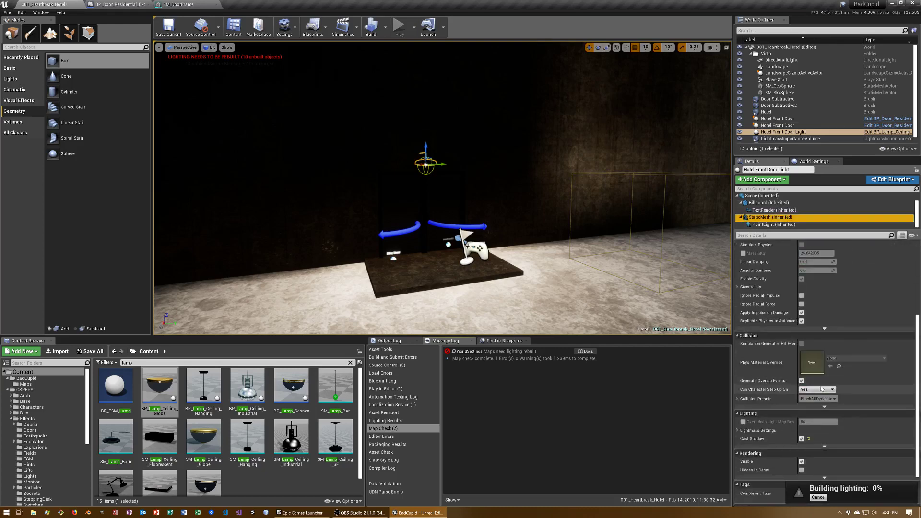
scroll(821, 388, "down", 3)
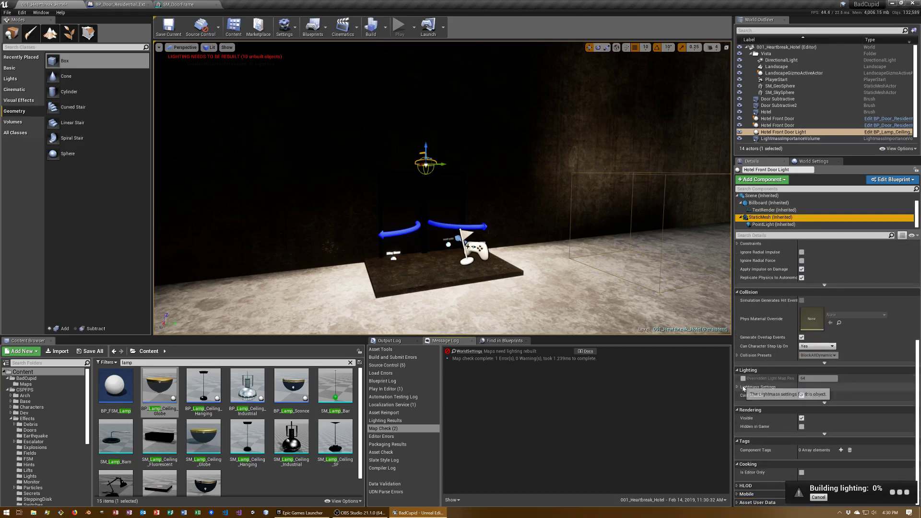
left_click(826, 403)
scroll(827, 398, "down", 3)
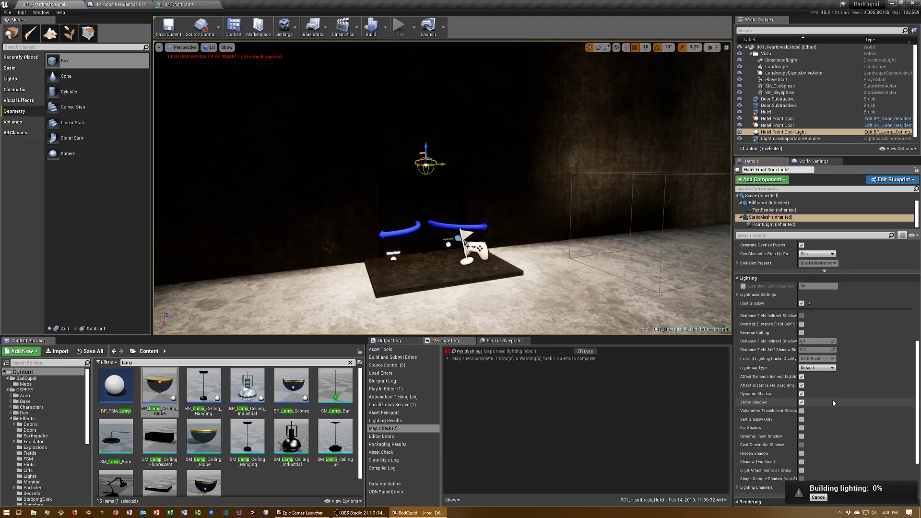
scroll(833, 402, "up", 1)
scroll(832, 402, "up", 1)
scroll(833, 402, "up", 1)
scroll(832, 402, "up", 1)
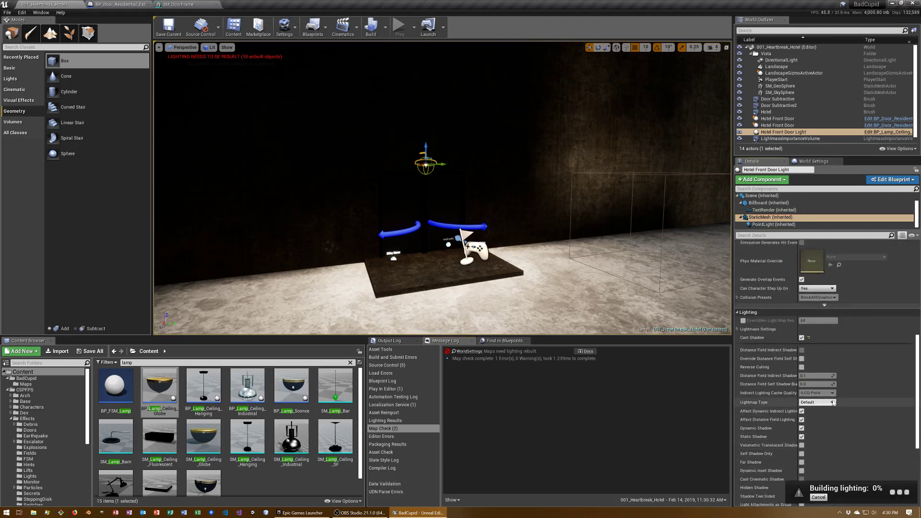
left_click(738, 330)
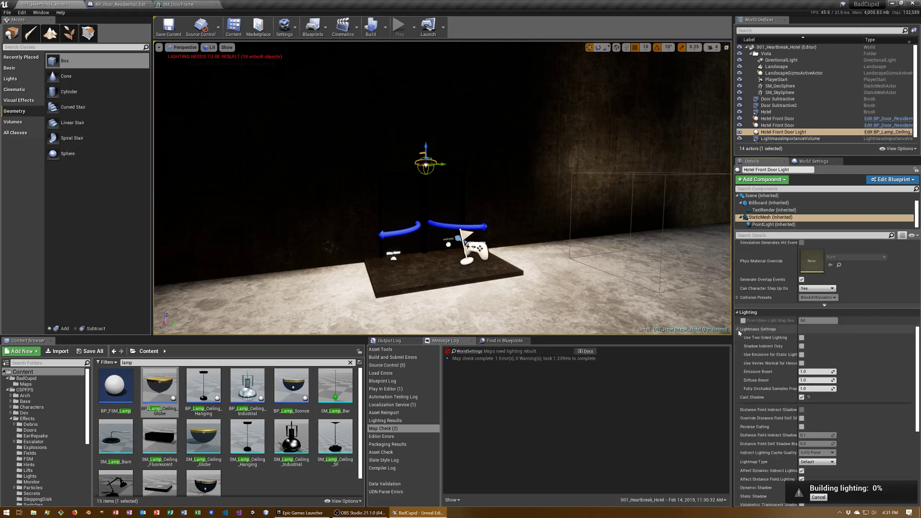
mouse_move(425, 159)
right_mouse_down()
mouse_move(451, 171)
mouse_move(412, 168)
mouse_move(460, 201)
mouse_move(431, 192)
mouse_move(441, 182)
mouse_move(432, 187)
right_mouse_up()
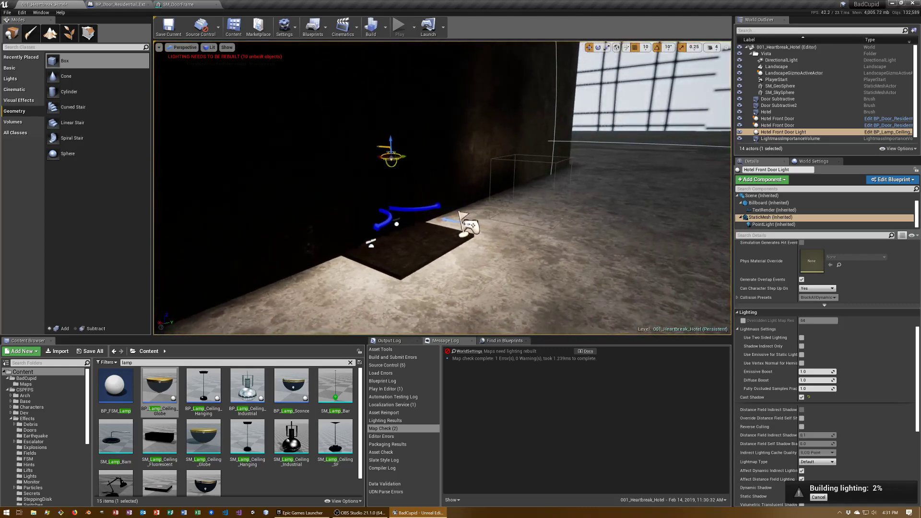
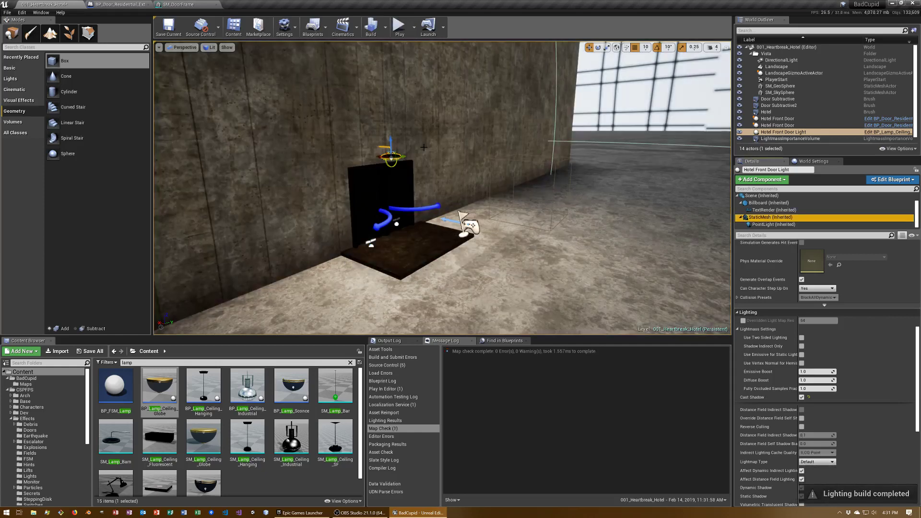
- Save the hotel map, play-test walking to the dark doorway and back, then select the Hotel Front Door
key("ctrl+s")
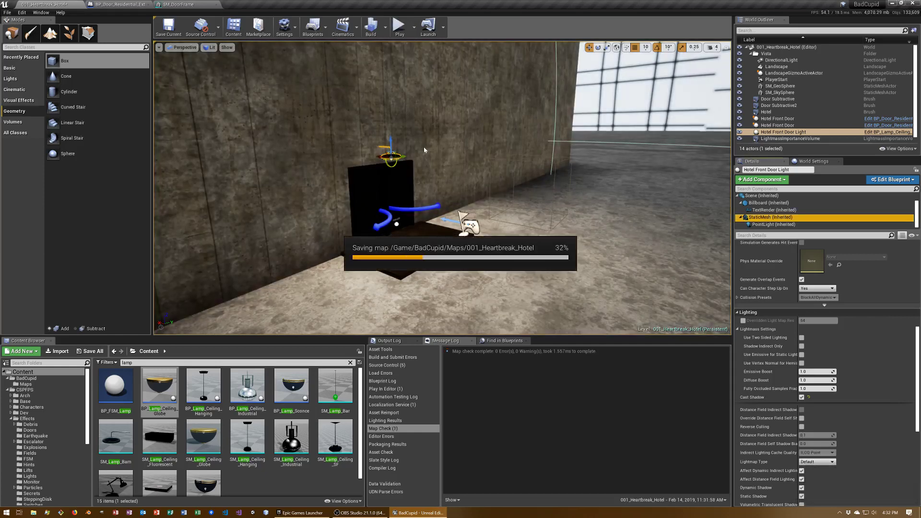
left_click(399, 27)
left_click(412, 107)
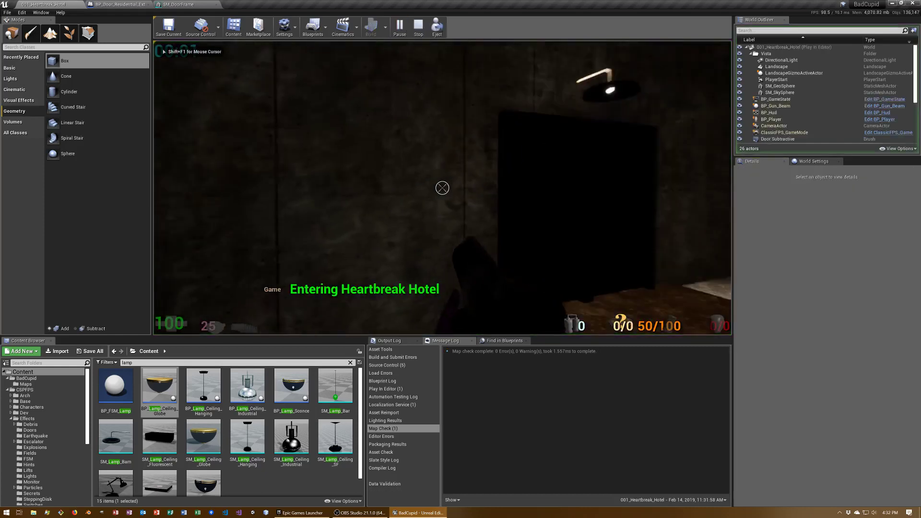
key("w")
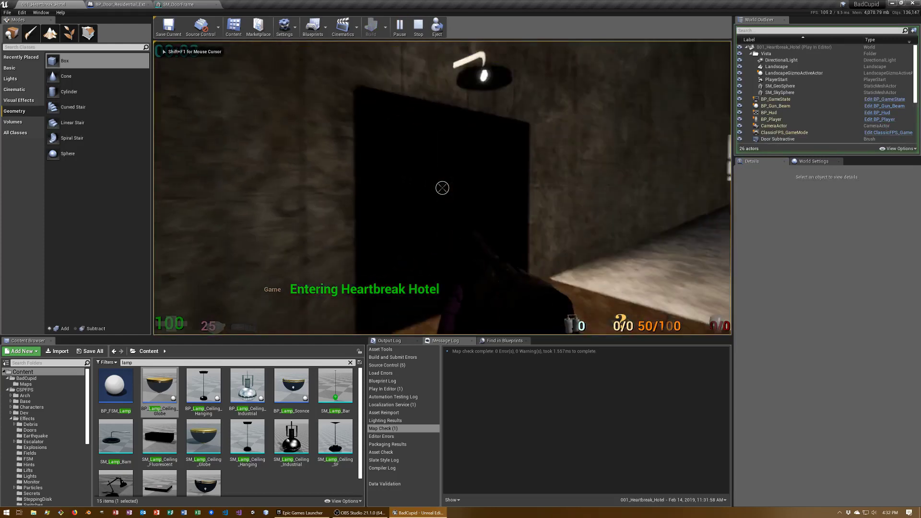
key("s")
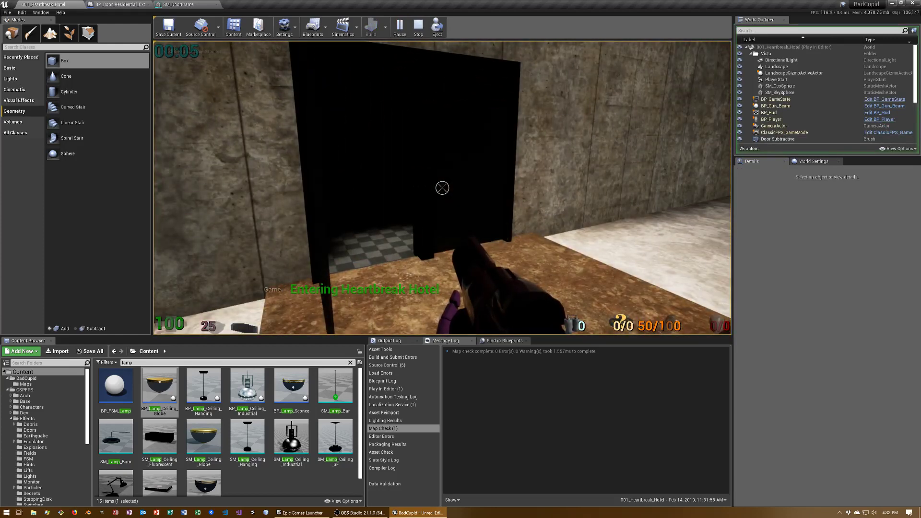
key("Escape")
double_click(777, 125)
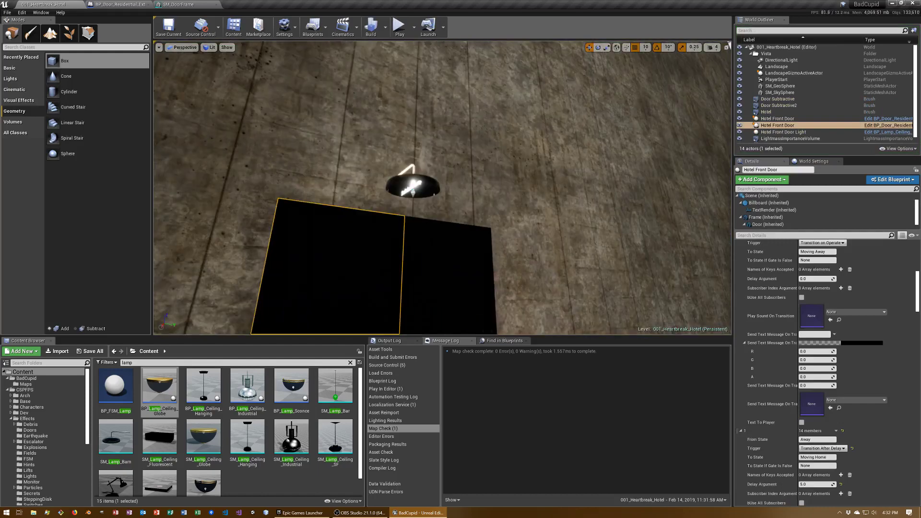
- Disable Make Static on the Hotel Front Door Light and save the map
left_click(783, 131)
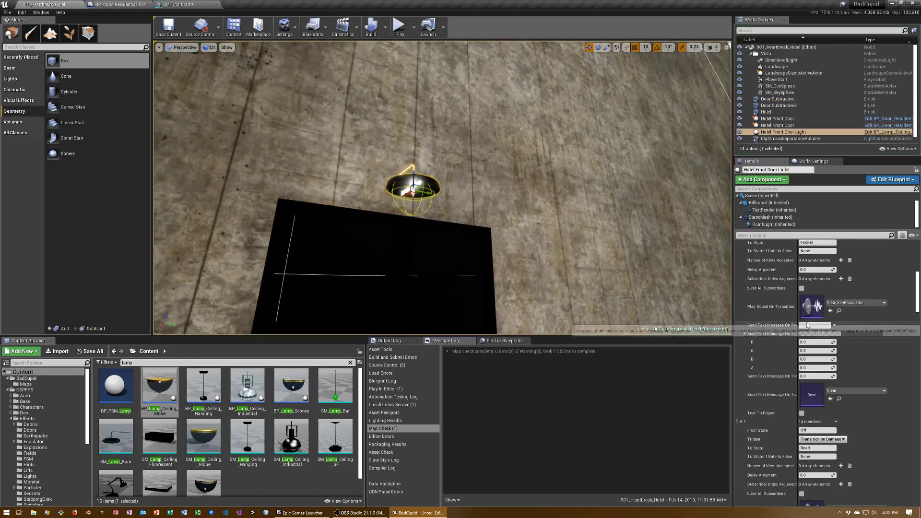
scroll(818, 319, "up", 2)
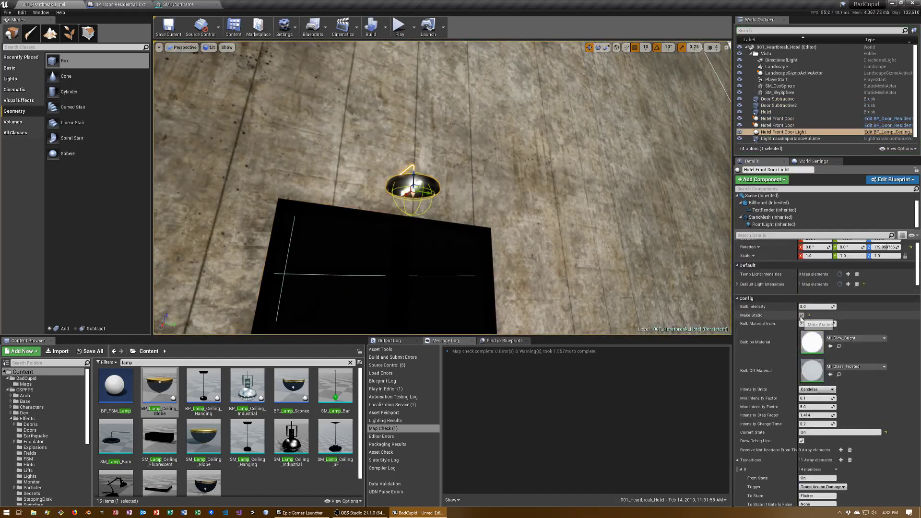
left_click(801, 315)
right_click_drag(441, 192, 479, 202)
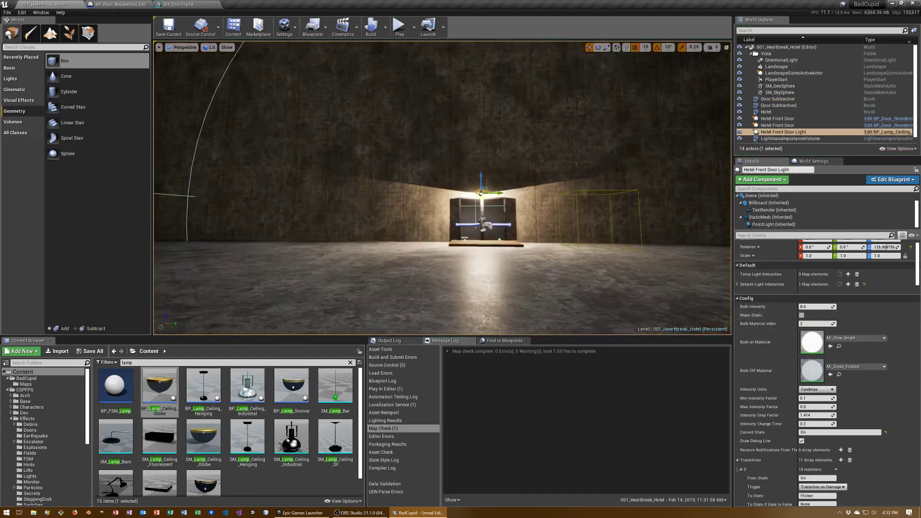
right_click_drag(637, 265, 637, 240)
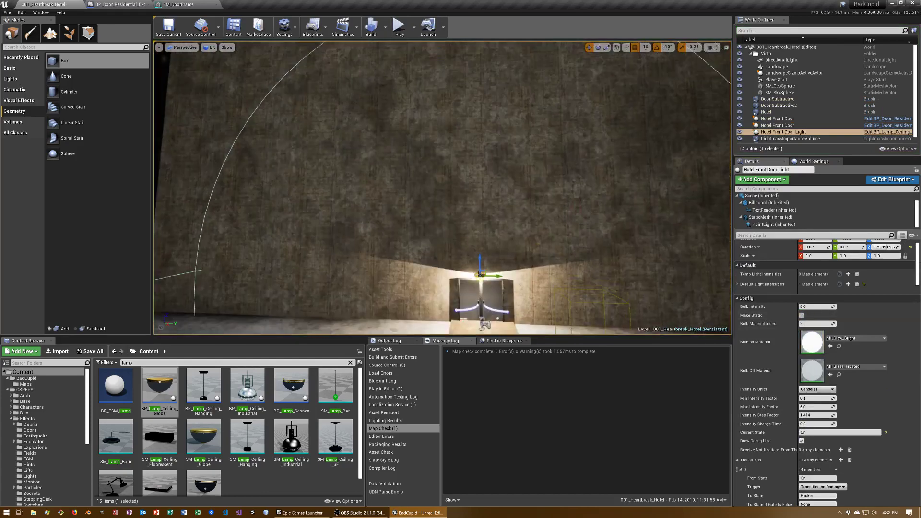
key("ctrl+s")
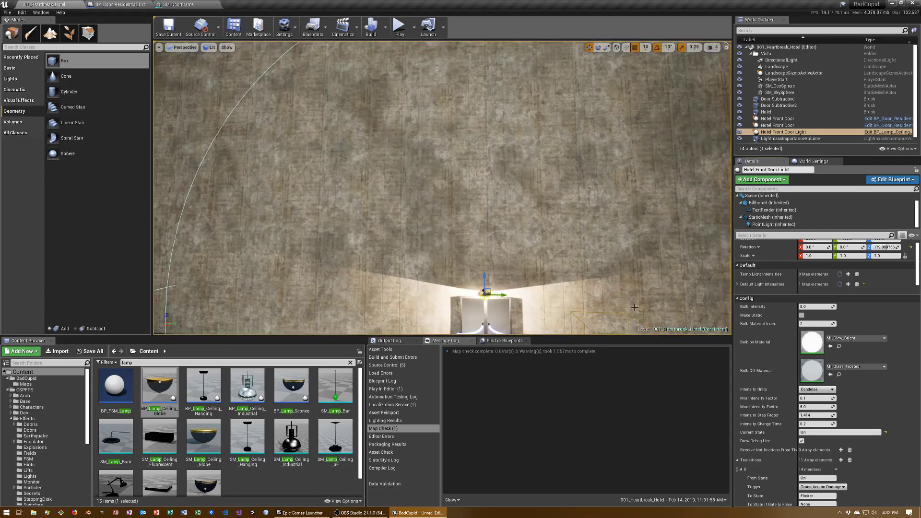
- With grid snap off, raise the door light's PointLight higher above the door and save
right_click_drag(634, 307, 618, 273)
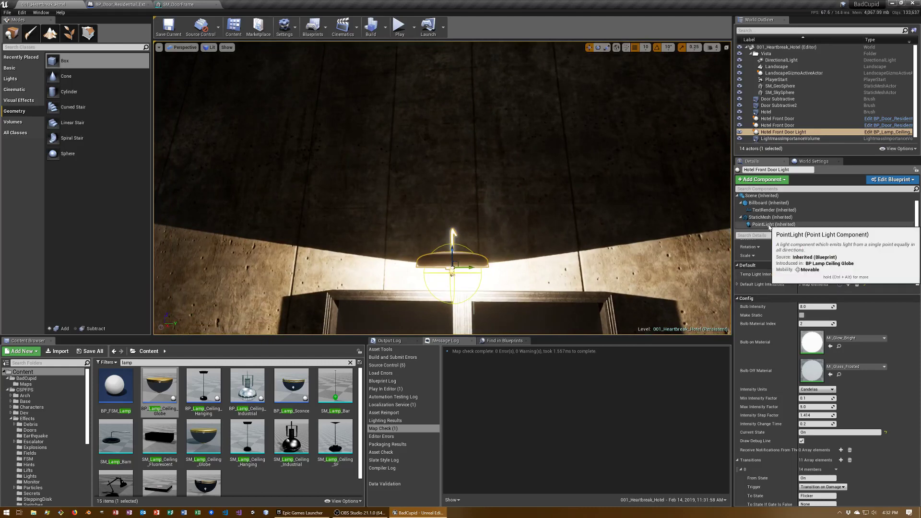
left_click_drag(768, 225, 765, 220)
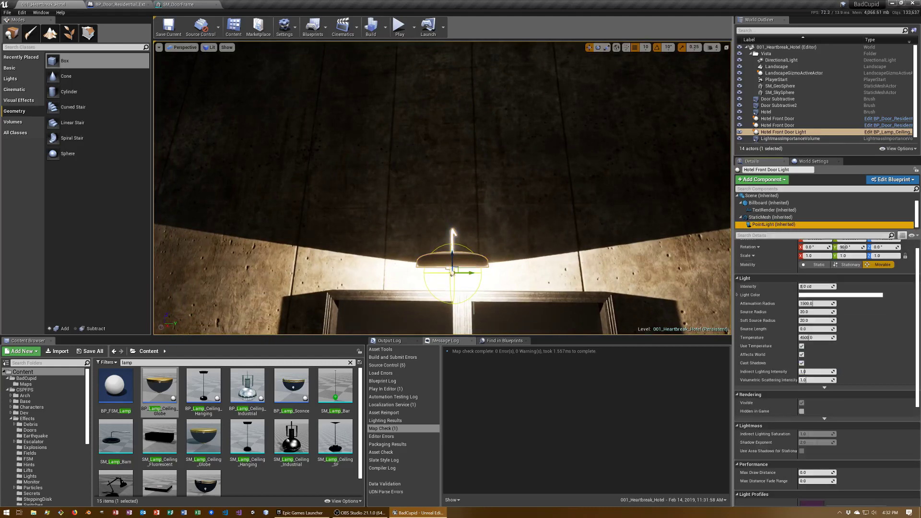
right_click_drag(450, 240, 451, 191)
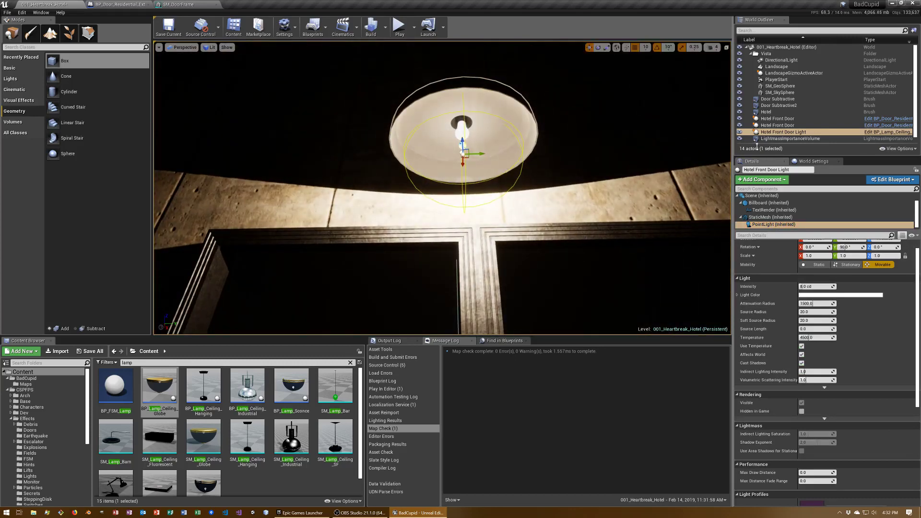
left_click(635, 47)
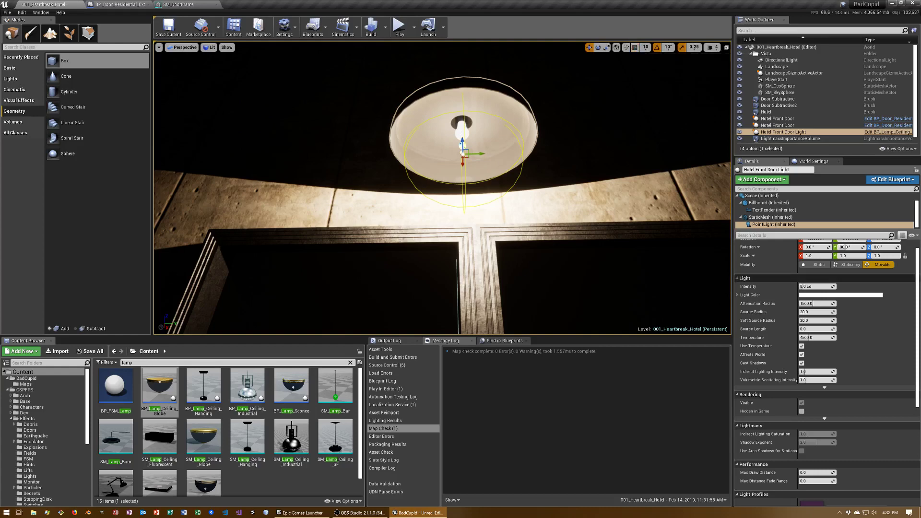
left_click_drag(463, 145, 461, 128)
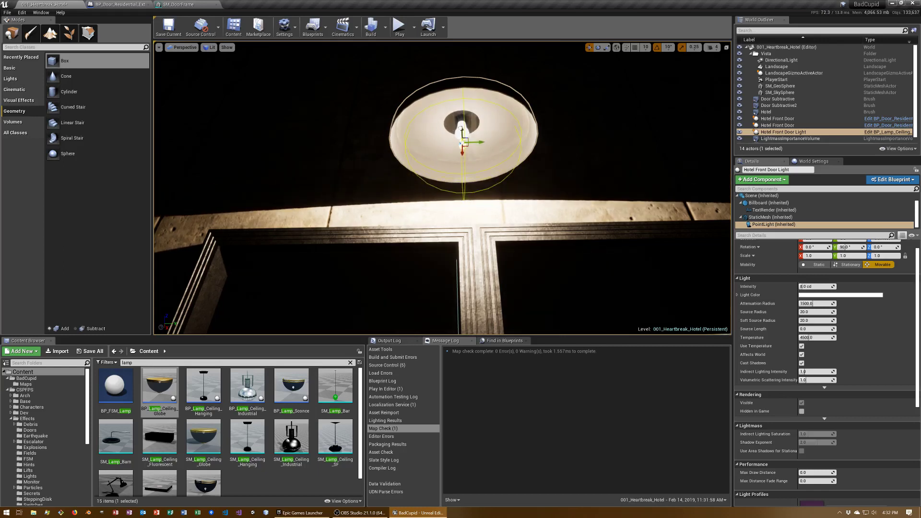
right_click_drag(470, 134, 470, 192)
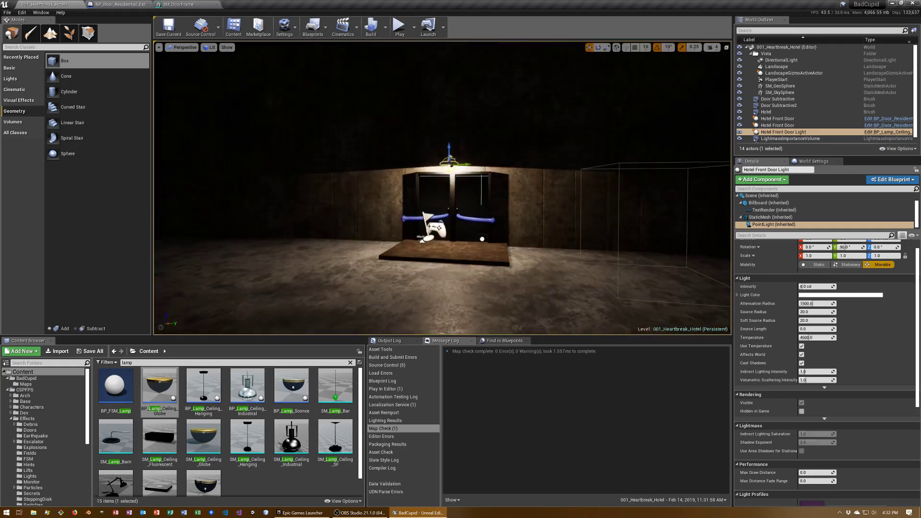
key("ctrl+s")
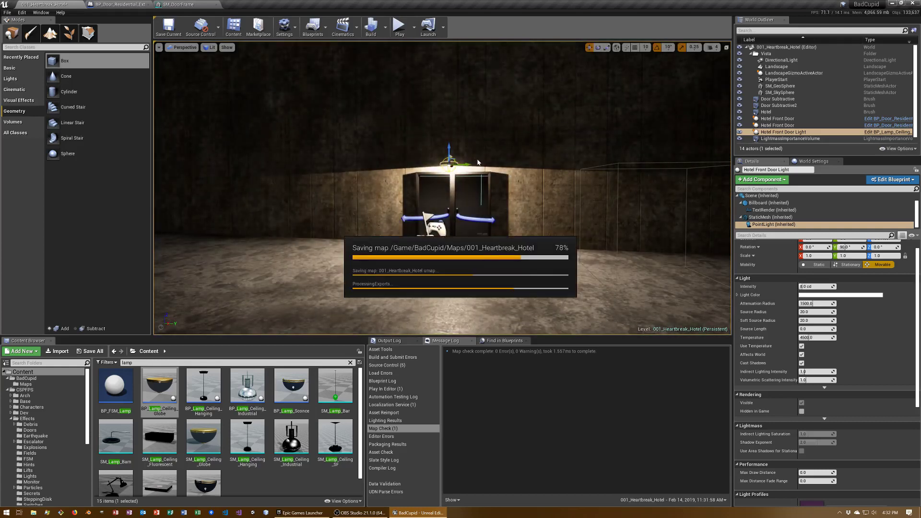
right_click_drag(477, 162, 477, 163)
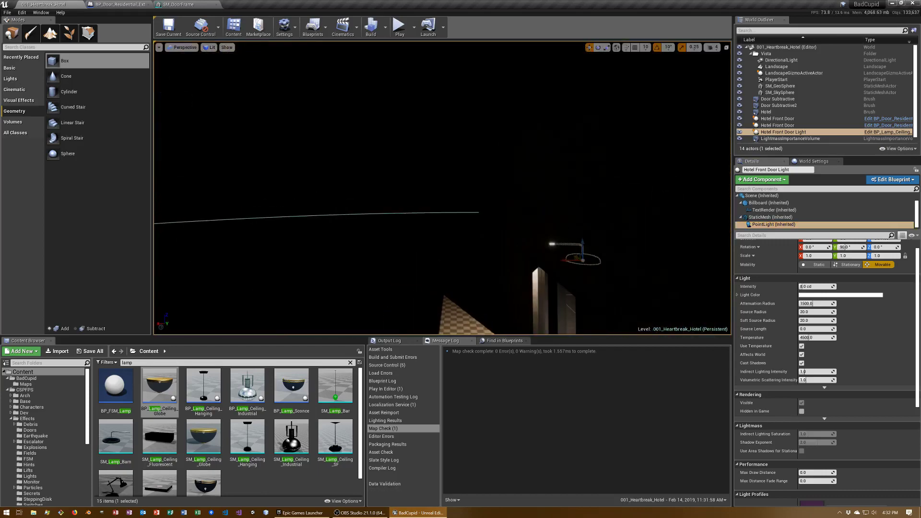
right_click_drag(477, 163, 477, 163)
key("f")
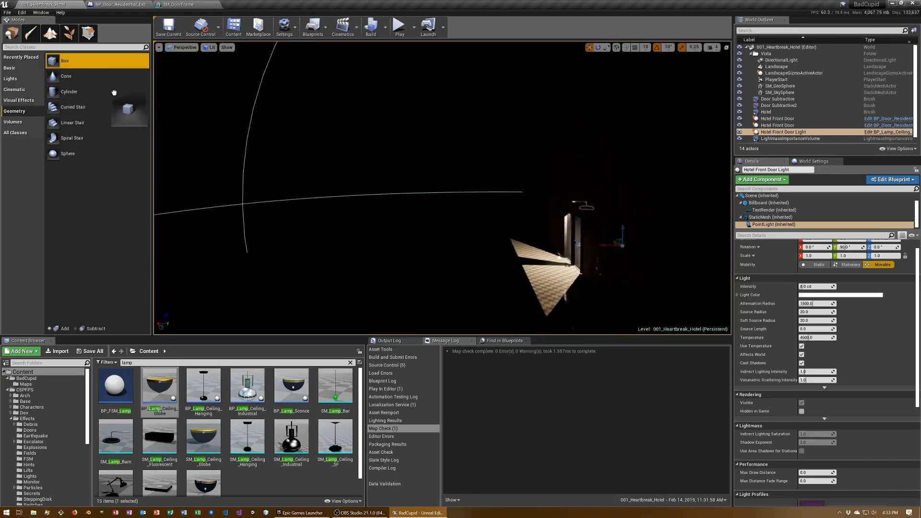
- Drag a Box brush from Geometry into the lobby and select it
left_click_drag(65, 61, 330, 268)
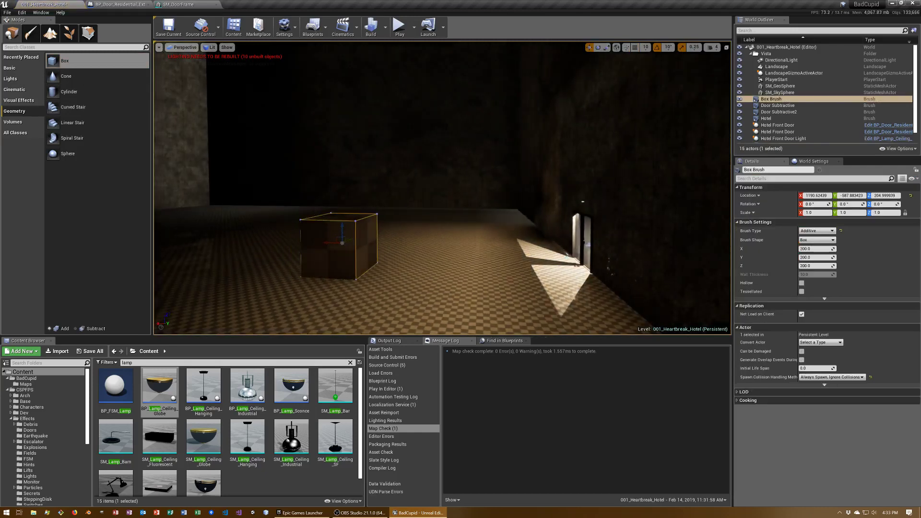
right_click_drag(444, 293, 507, 279)
left_click(506, 279)
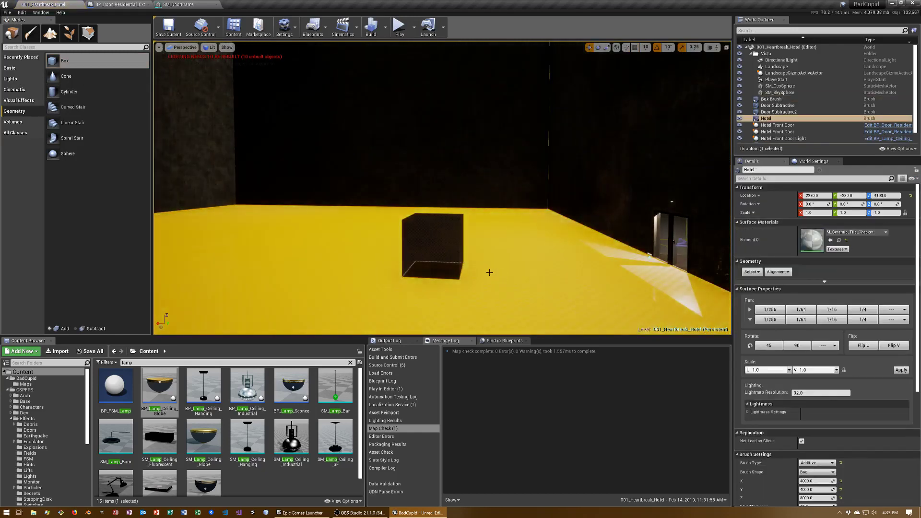
left_click(444, 249)
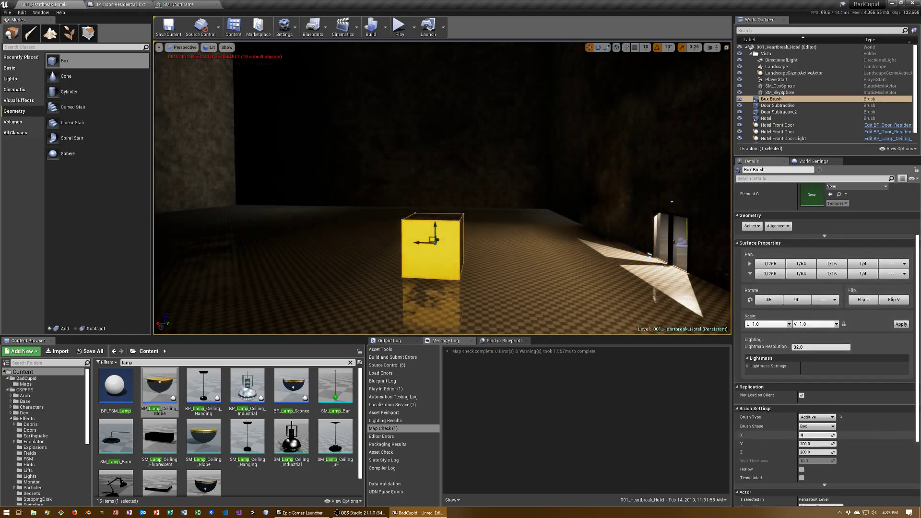
- Set the box brush size to X 4000, Y 4000, Z 50
type("000")
key("Tab")
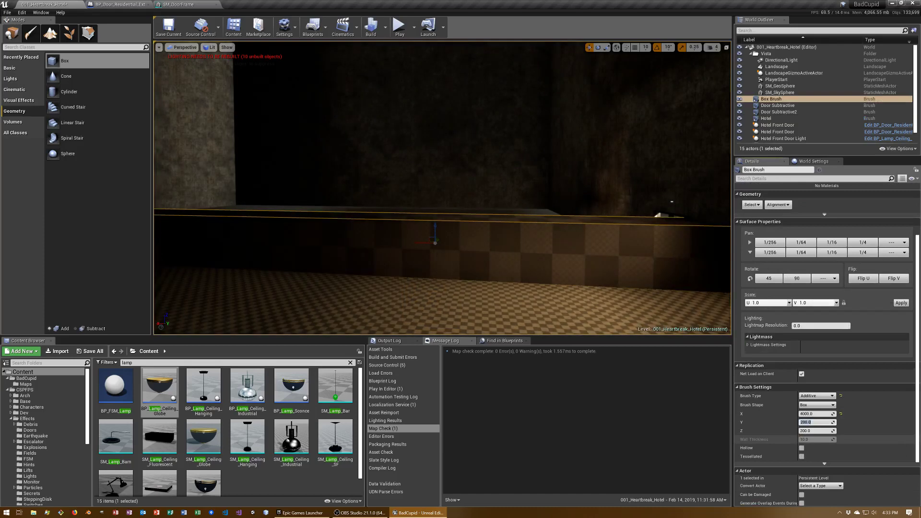
type("4")
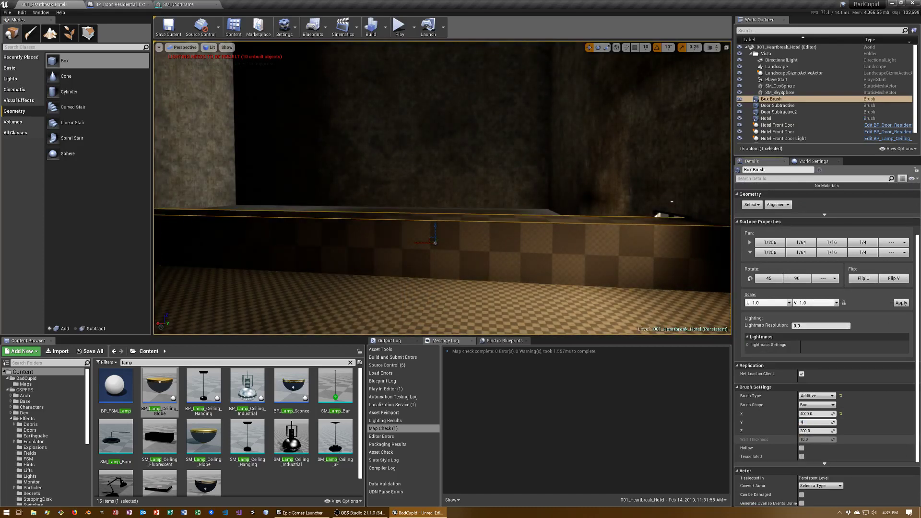
type("000")
key("Tab")
type("50")
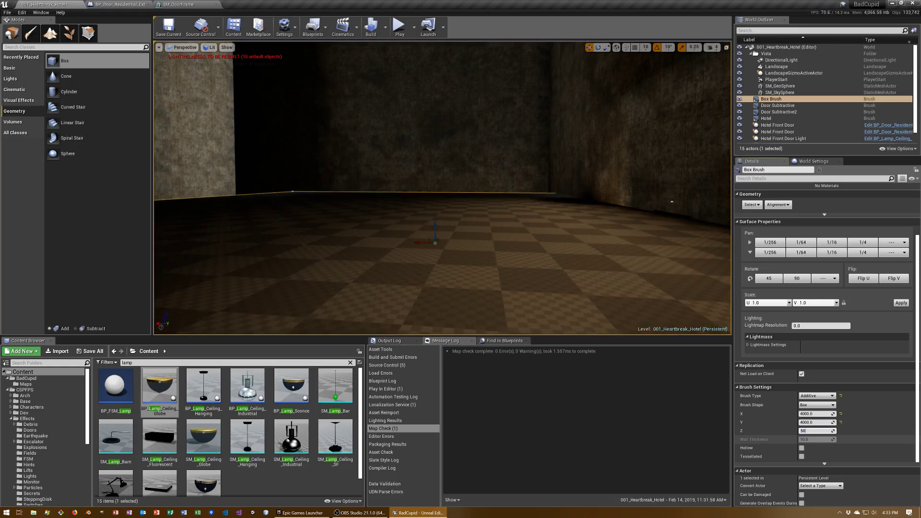
key("Return")
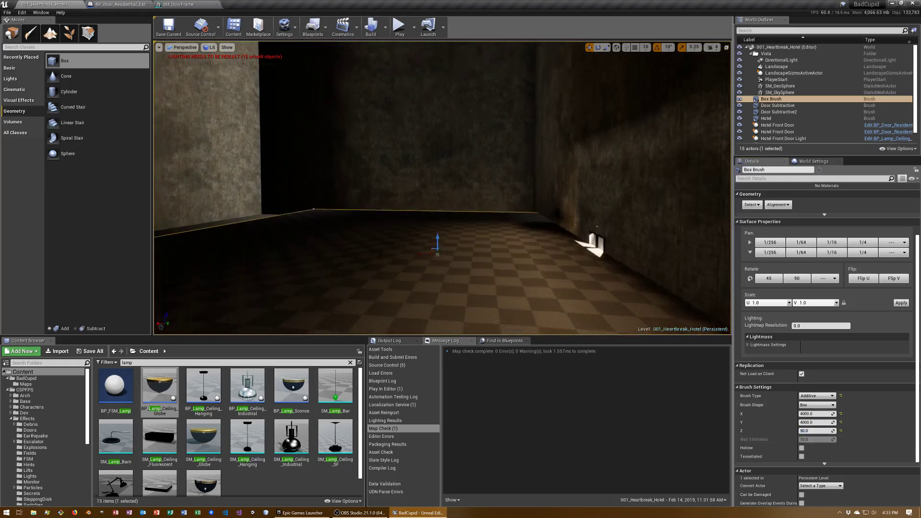
left_click(766, 118)
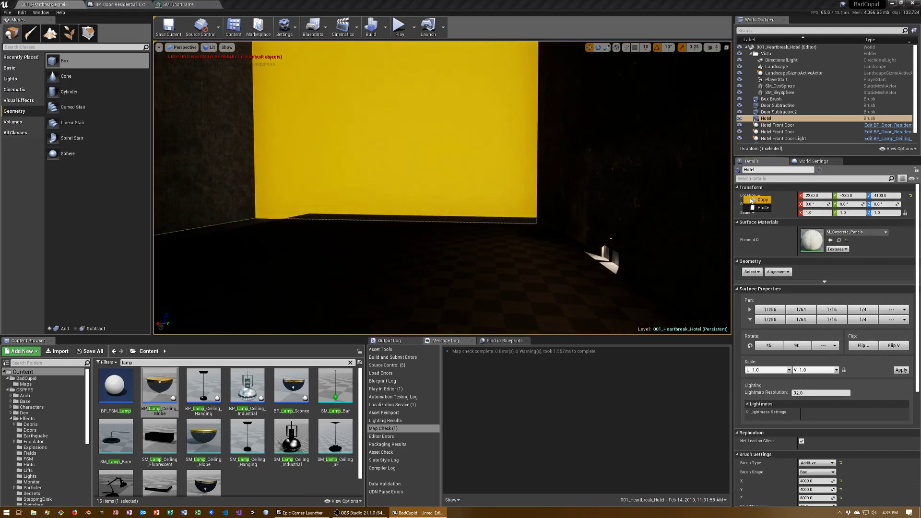
- Paste the Hotel brush's location onto the Box Brush and frame it in the view
left_click(499, 287)
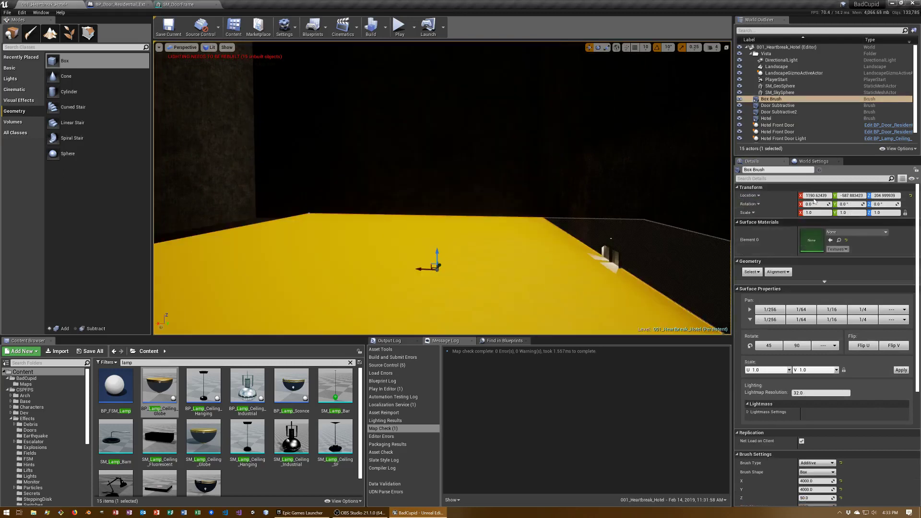
right_click(753, 196)
left_click(769, 206)
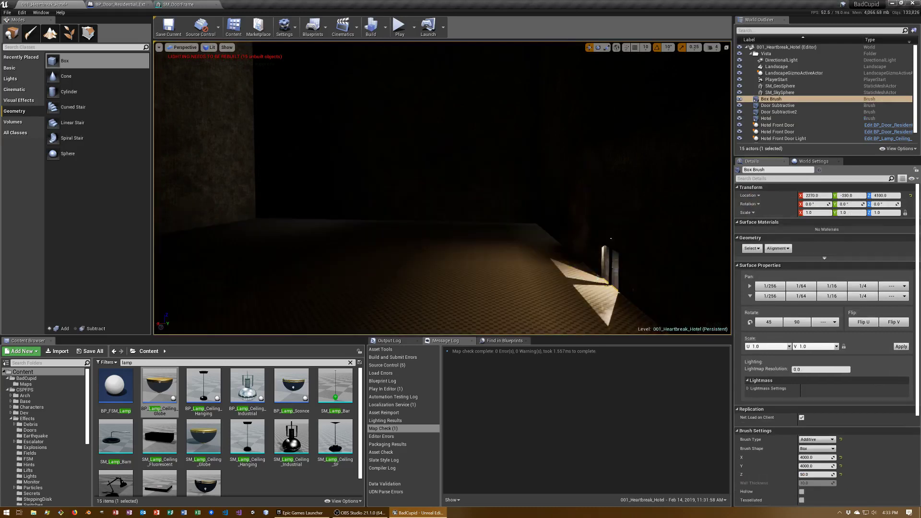
key("f")
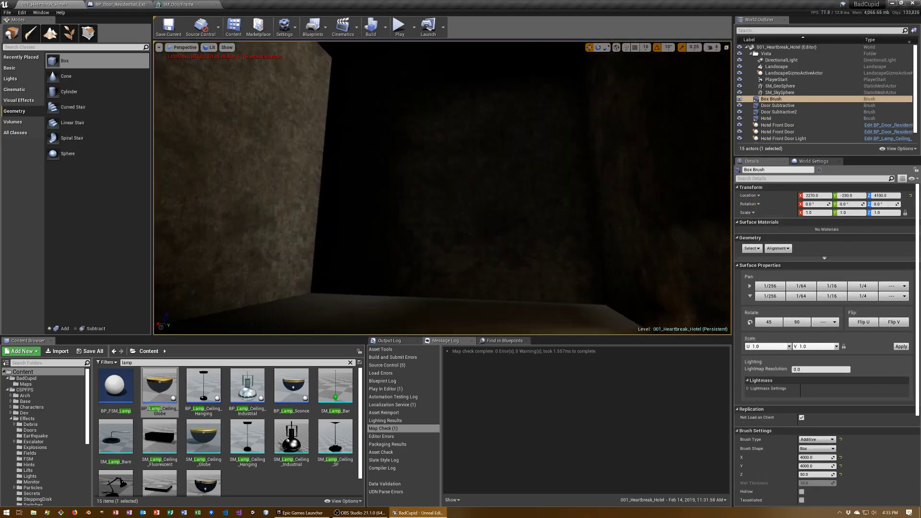
right_click_drag(441, 187, 441, 215)
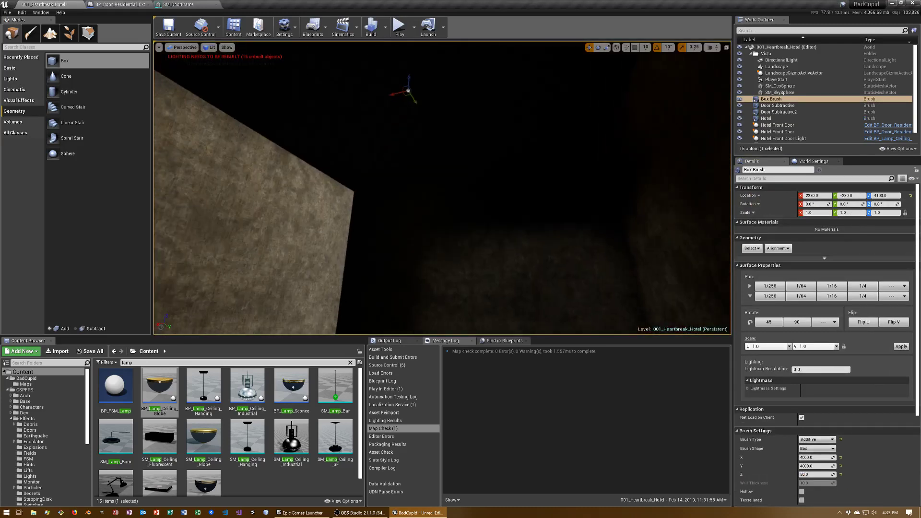
right_click_drag(405, 72, 405, 69)
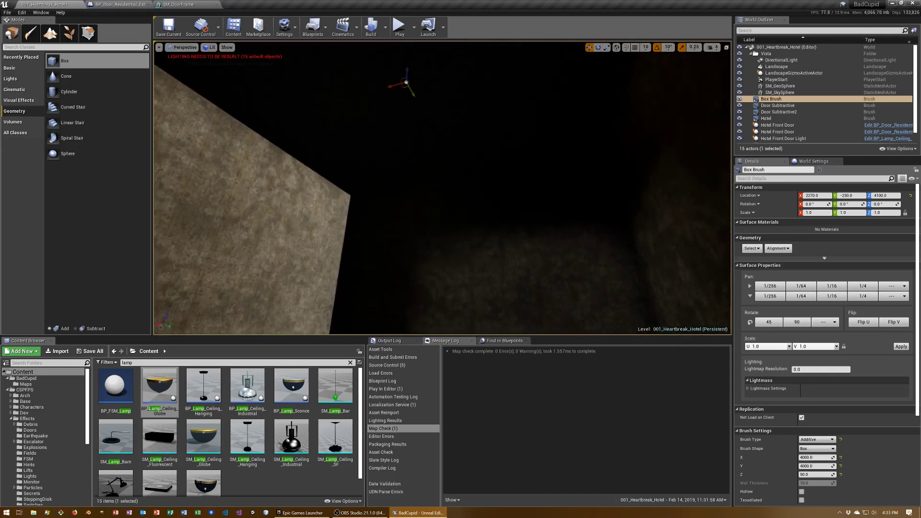
- Lower the Box Brush to Location Z 2000 and check the ceiling from below
left_click_drag(405, 69, 400, 165)
left_click(885, 195)
type("2000")
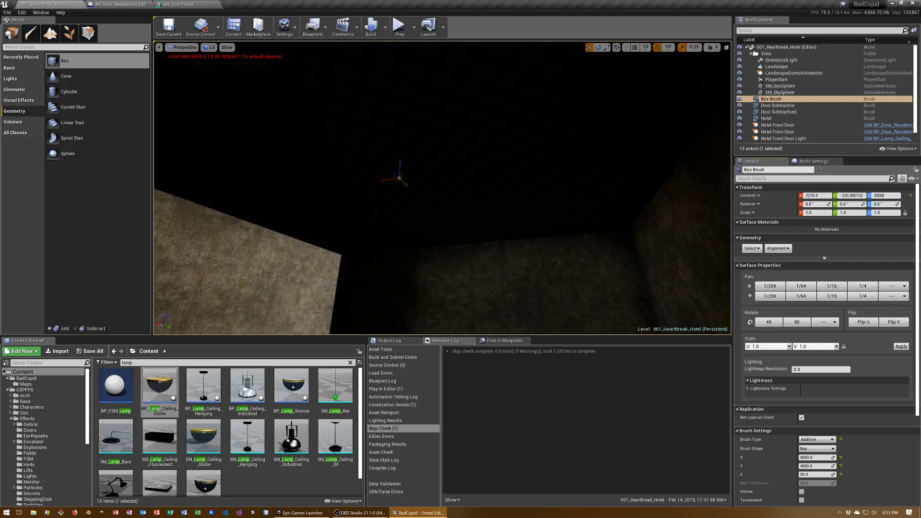
key("Return")
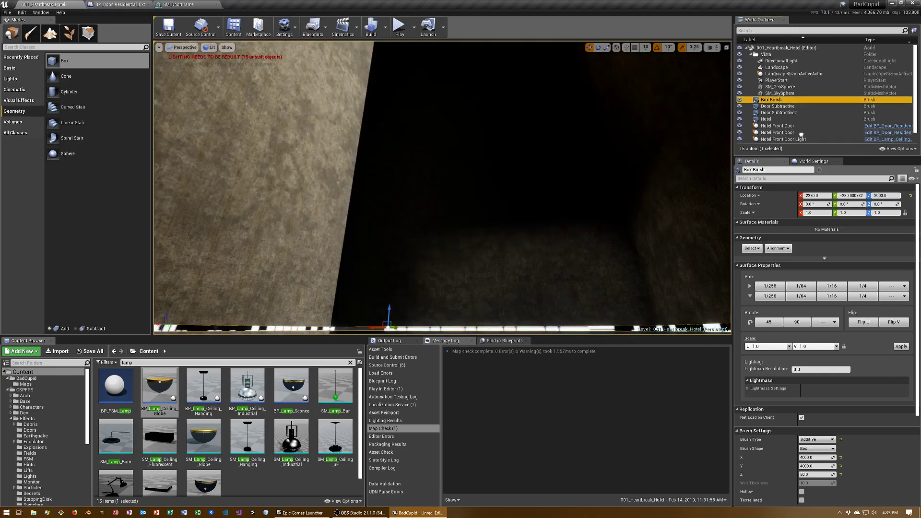
key("f")
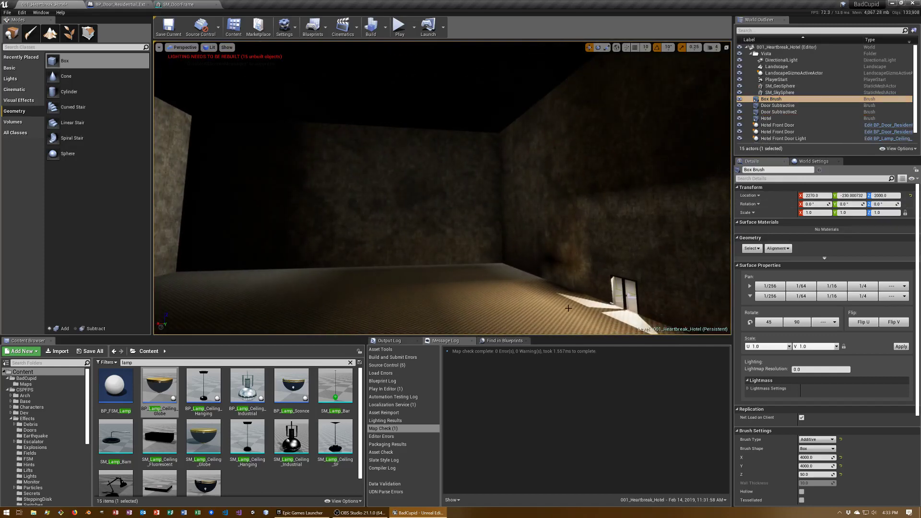
right_click_drag(567, 308, 462, 148)
left_click(461, 147)
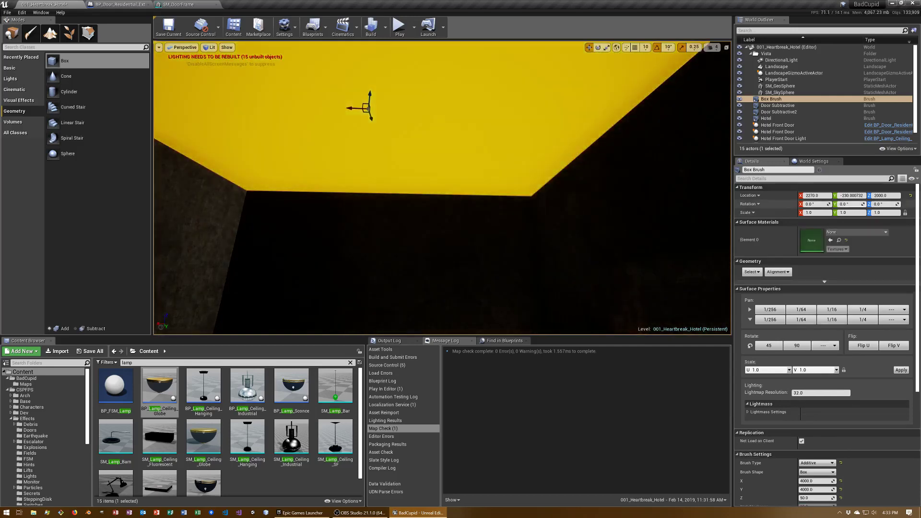
- Set the Box Brush's Location Z to 725 and save the map
left_click(883, 195)
type("725")
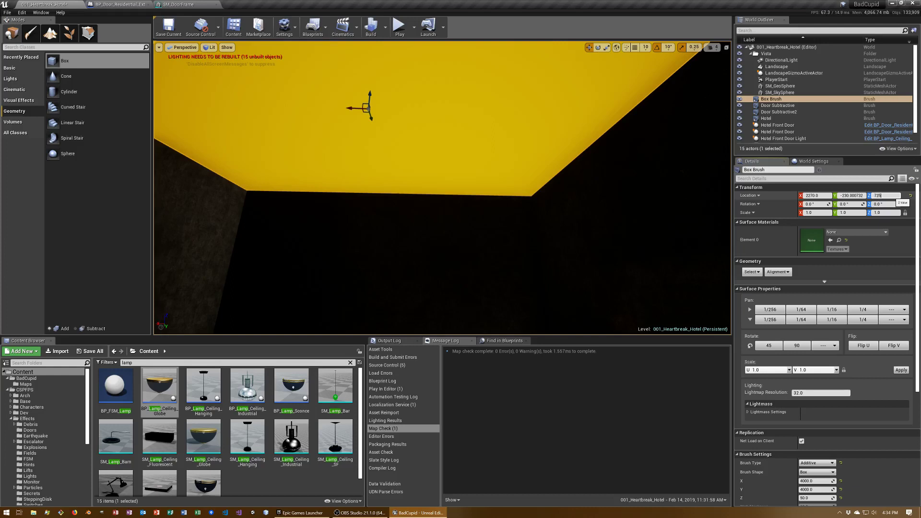
key("Return")
right_click_drag(441, 192, 440, 180)
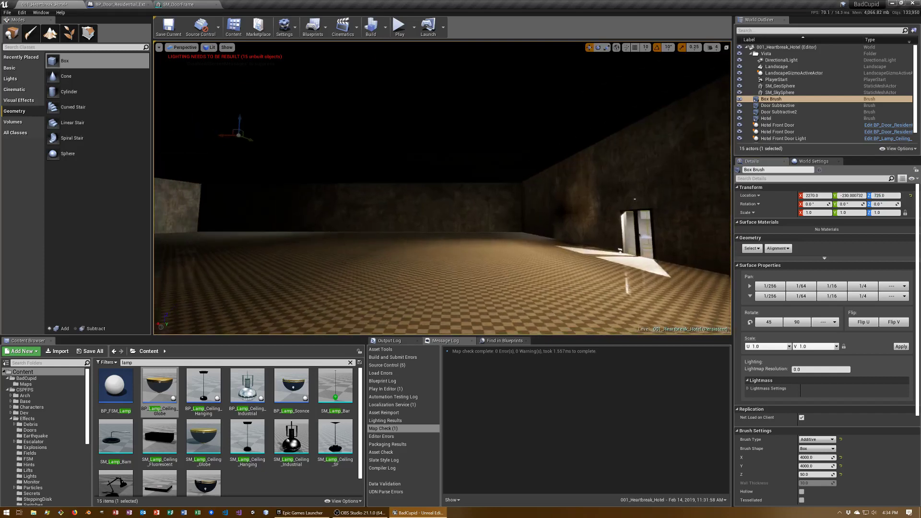
key("ctrl+s")
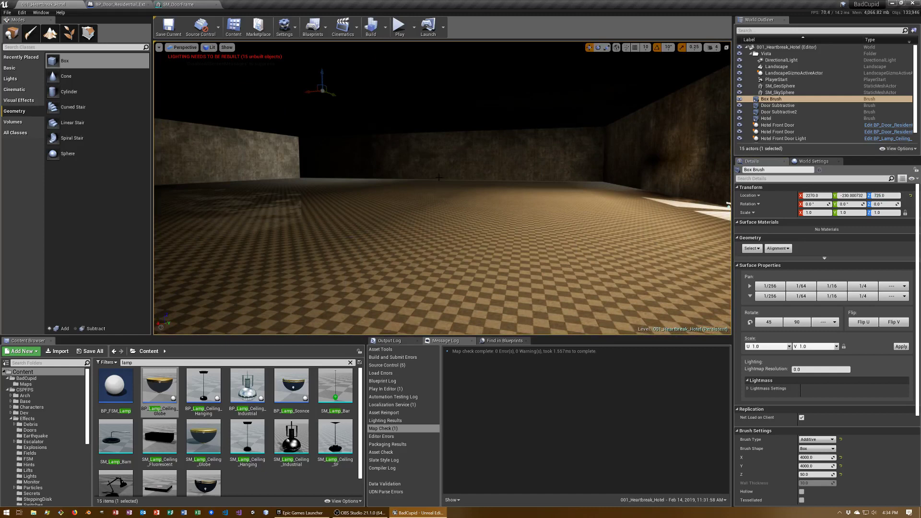
right_click_drag(438, 178, 508, 178)
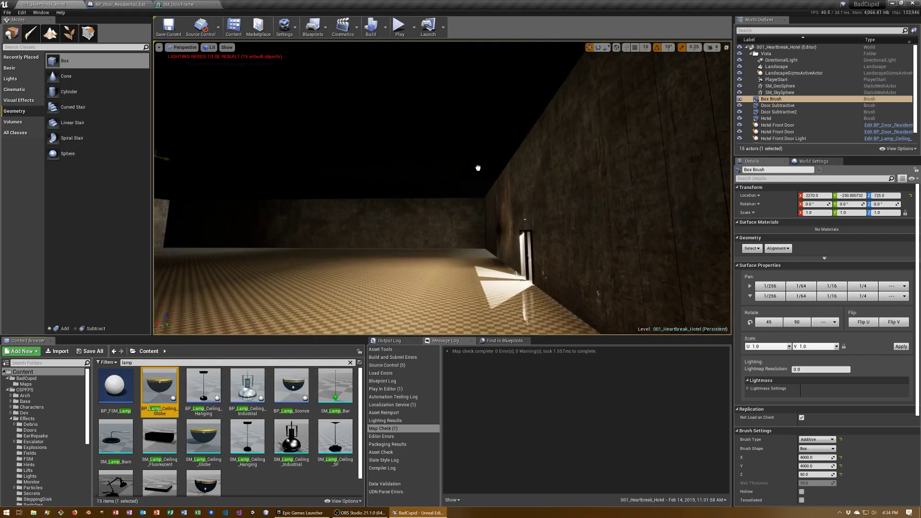
- Place a BP_Lamp_Ceiling_Globe in the lobby, save, and set its location to X 500, Y -400
left_click_drag(160, 390, 474, 135)
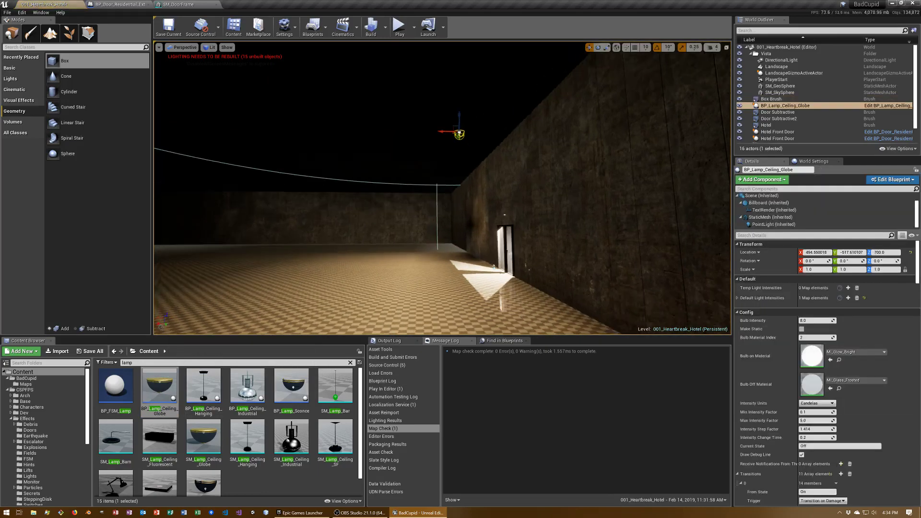
right_click_drag(474, 135, 400, 137)
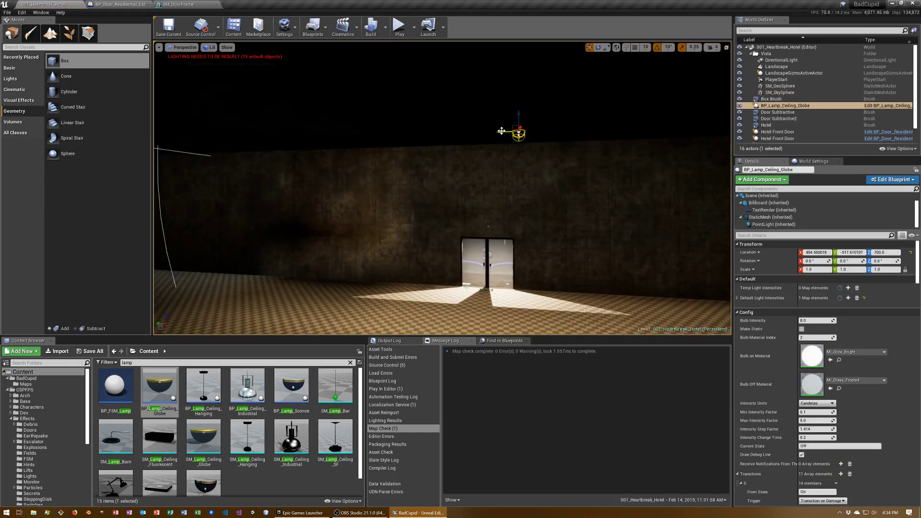
left_click_drag(501, 131, 466, 136)
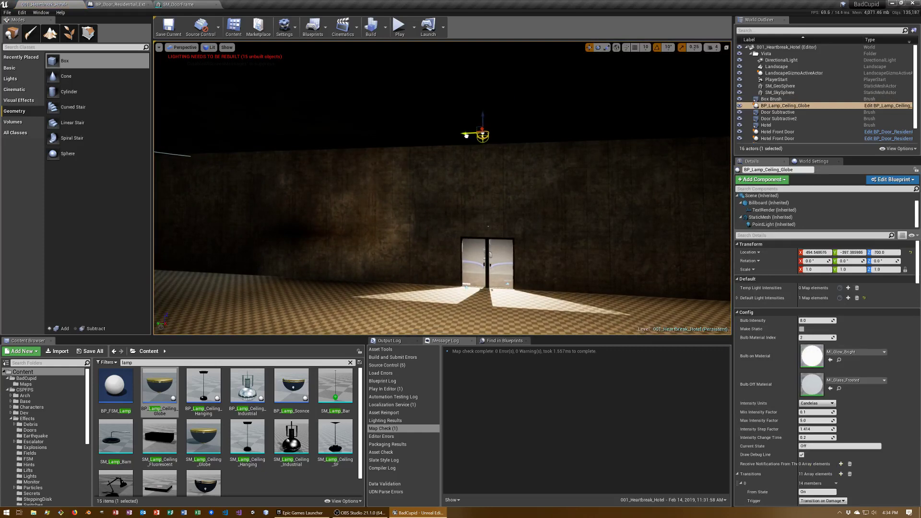
mouse_move(462, 137)
right_mouse_down()
mouse_move(461, 231)
mouse_move(470, 242)
right_mouse_up()
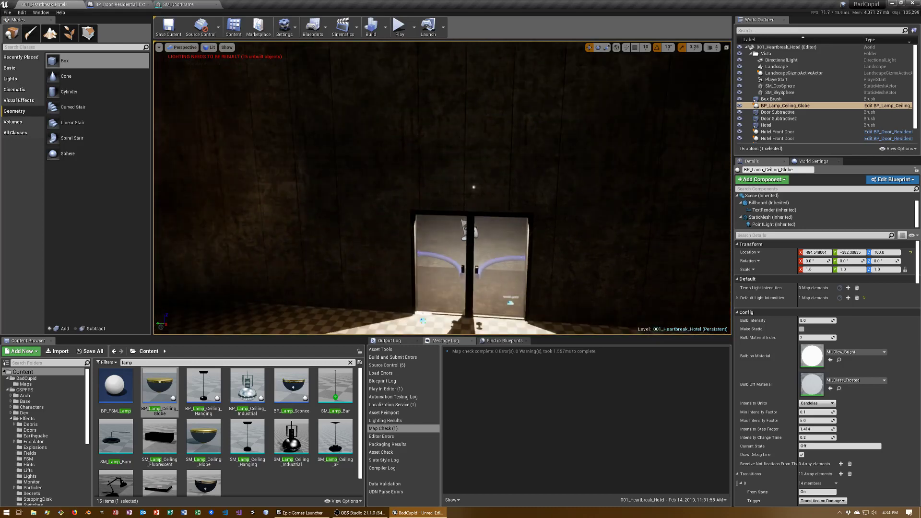
key("f")
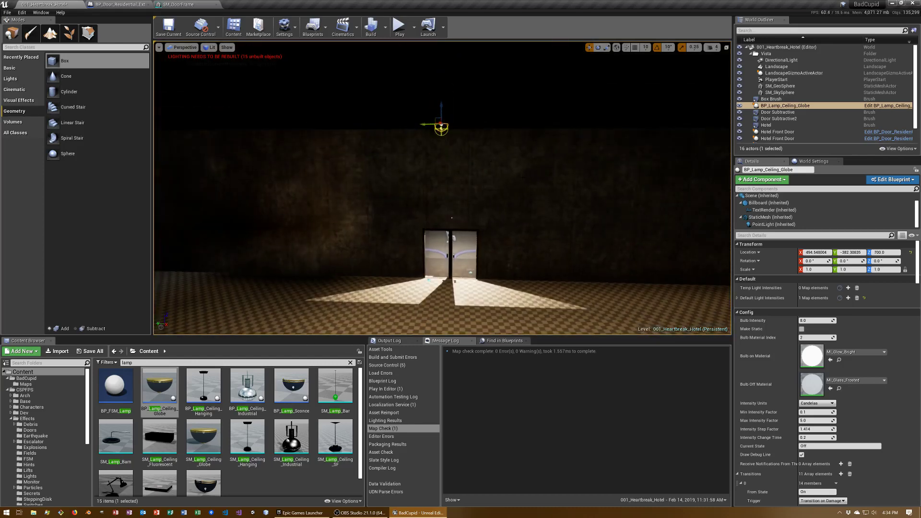
key("ctrl+s")
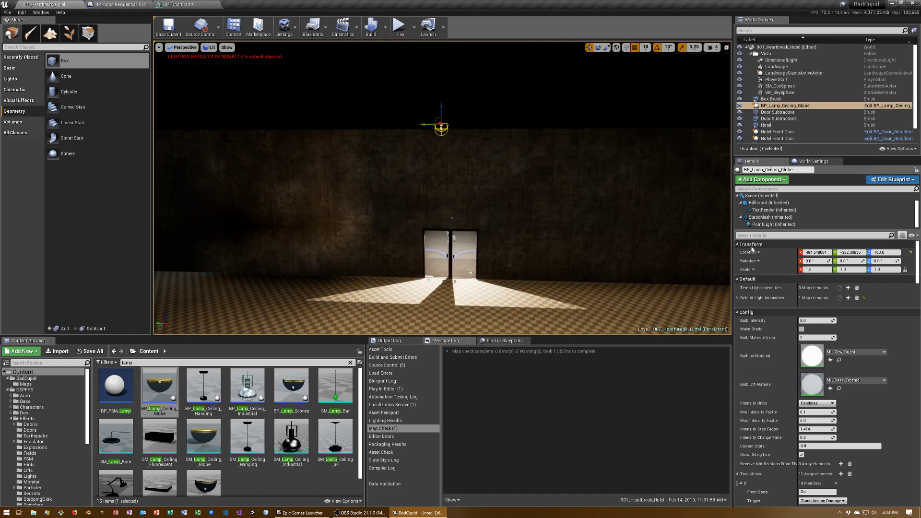
left_click(814, 252)
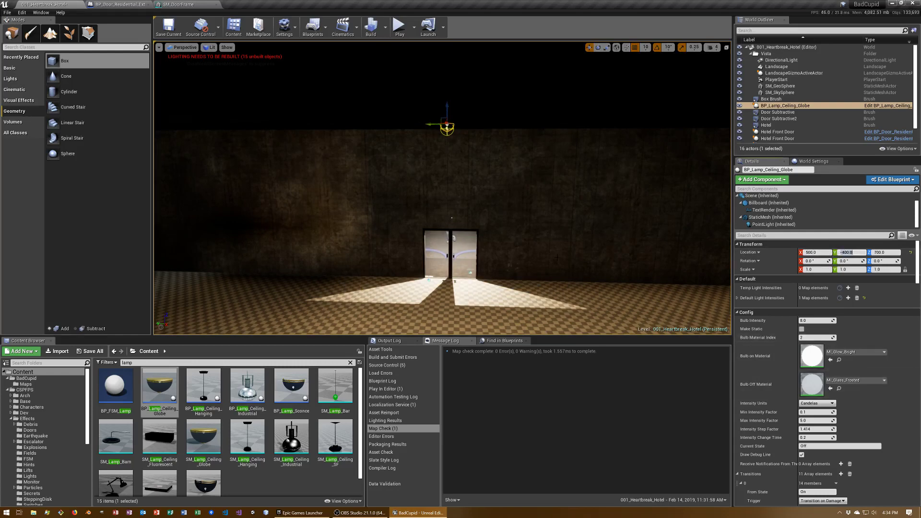
mouse_move(443, 192)
right_mouse_down()
mouse_move(527, 182)
mouse_move(509, 187)
right_mouse_up()
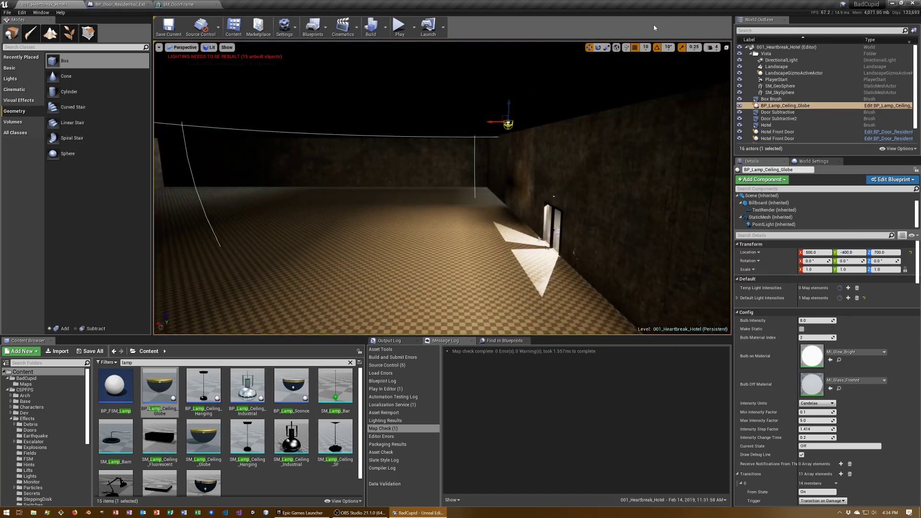
- Set grid snap to 1,000 and Alt-drag copies of the lamp into a row of four along X
left_click(645, 47)
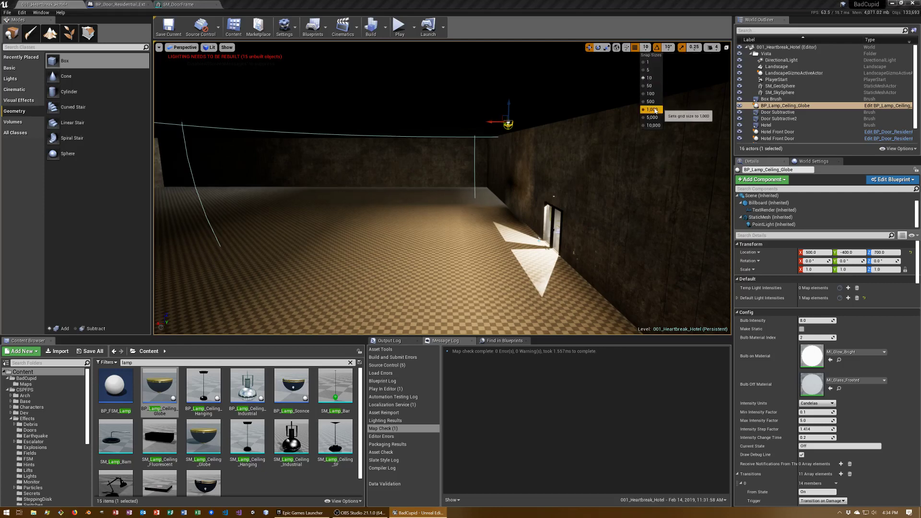
left_click(650, 109)
right_click_drag(651, 109, 637, 103)
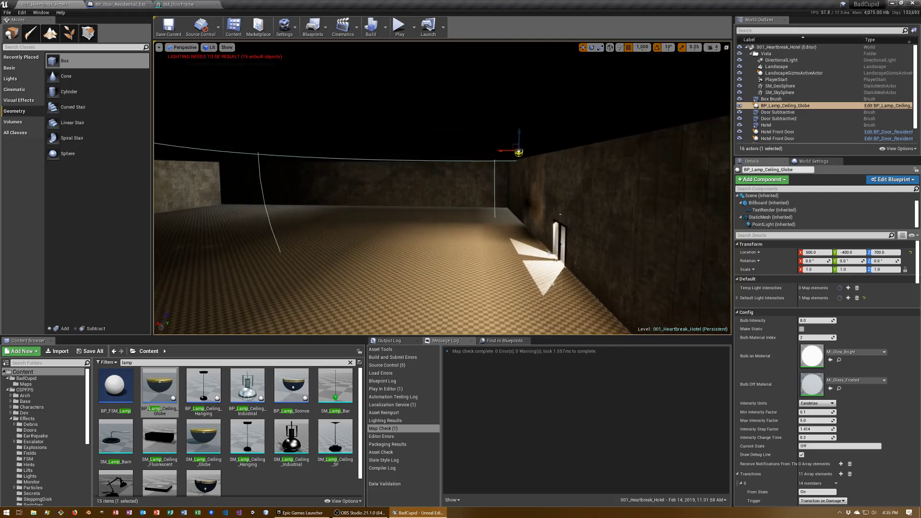
left_click_drag(502, 151, 339, 153, "alt")
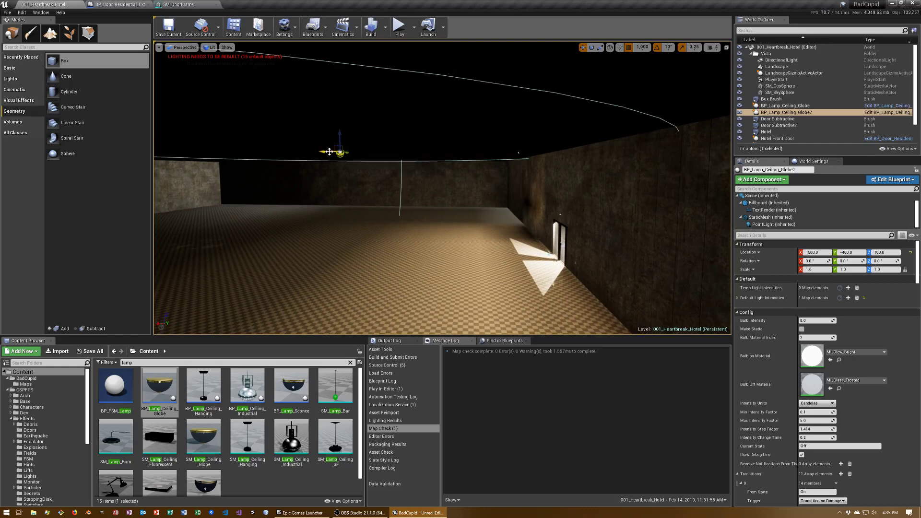
left_click_drag(336, 153, 182, 149, "alt")
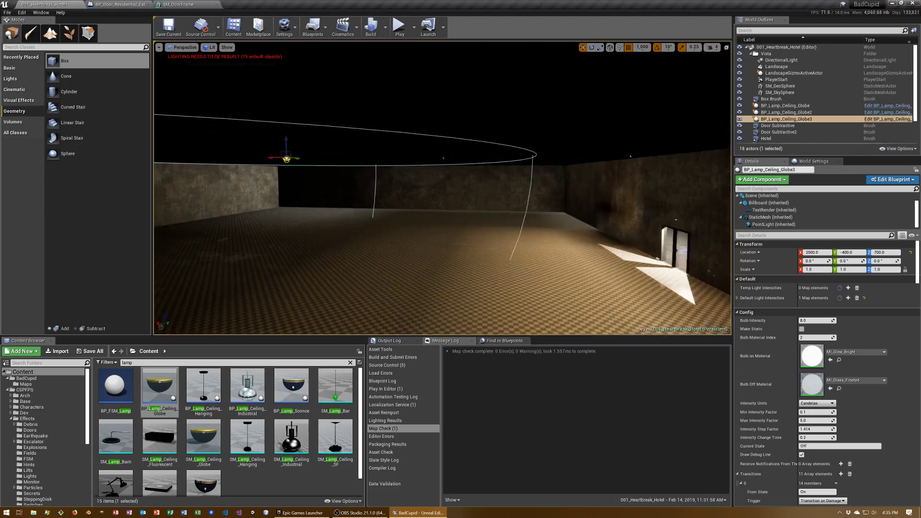
right_click_drag(182, 149, 144, 149)
right_click_drag(288, 191, 288, 183)
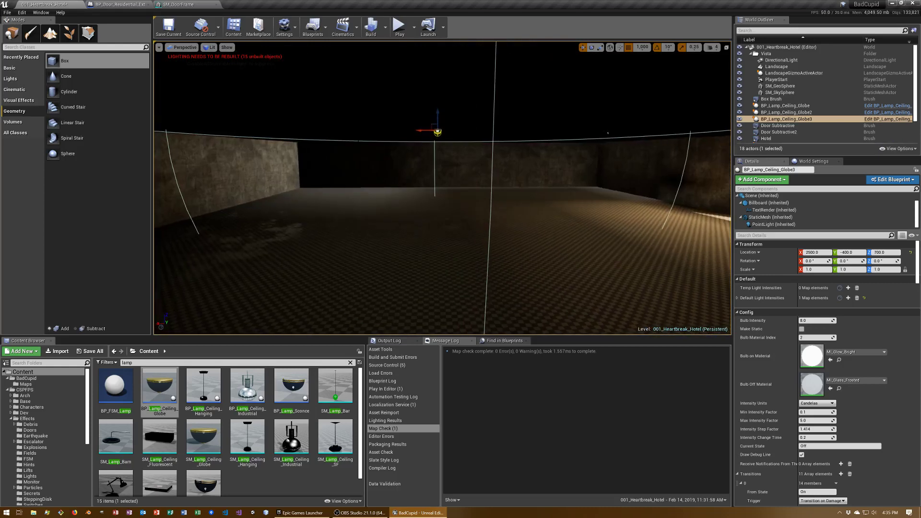
left_click_drag(418, 130, 281, 135, "alt")
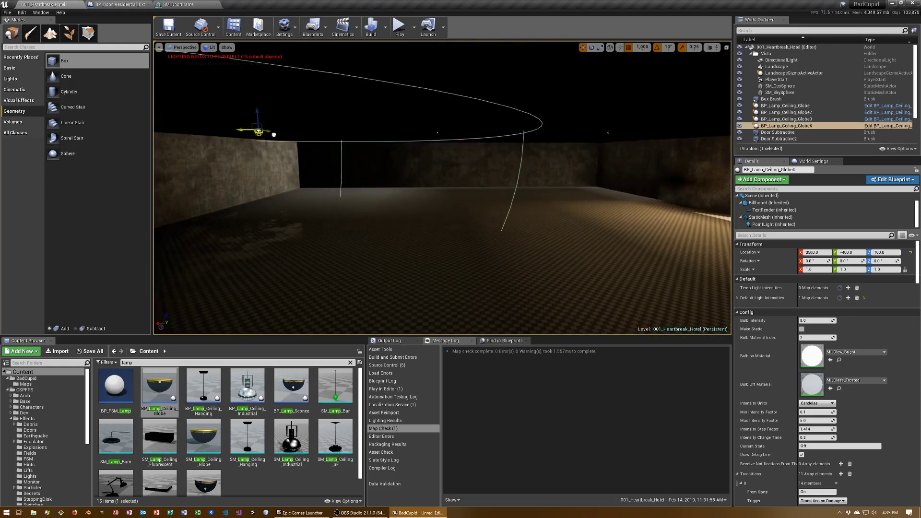
- Select the four lamps and duplicate them into new rows at Y 600 and Y 1600
left_click(785, 106, "shift")
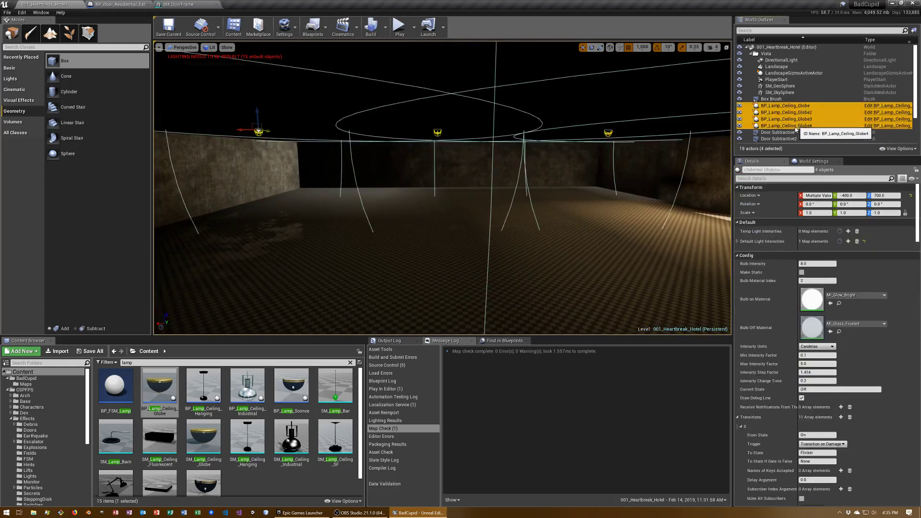
right_click_drag(441, 192, 441, 182)
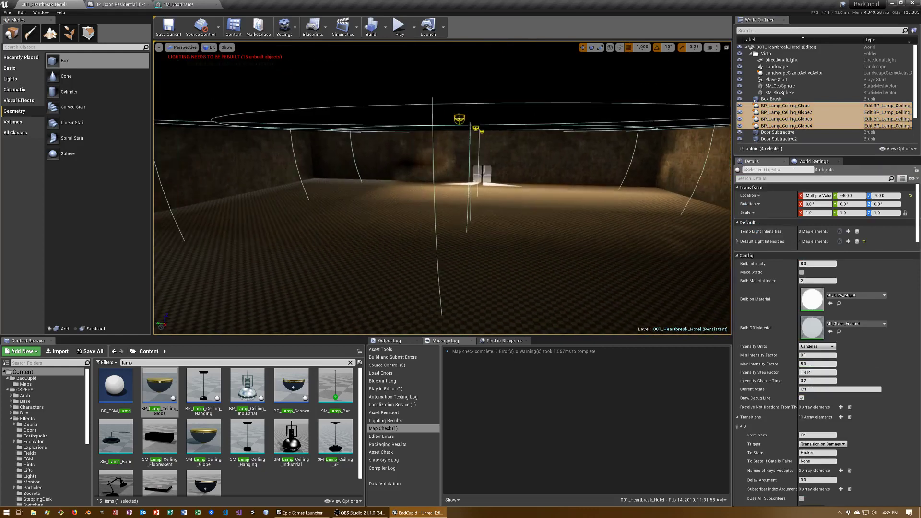
key("f")
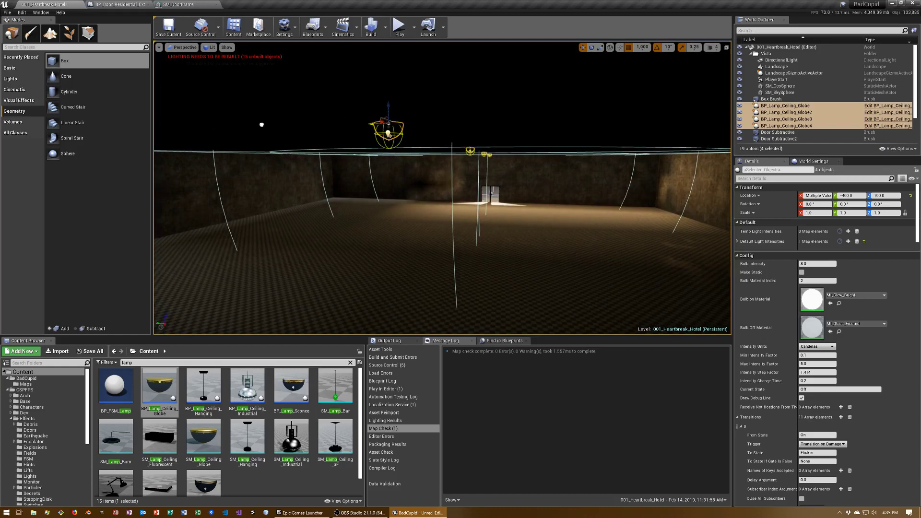
left_click_drag(250, 165, 498, 210, "alt")
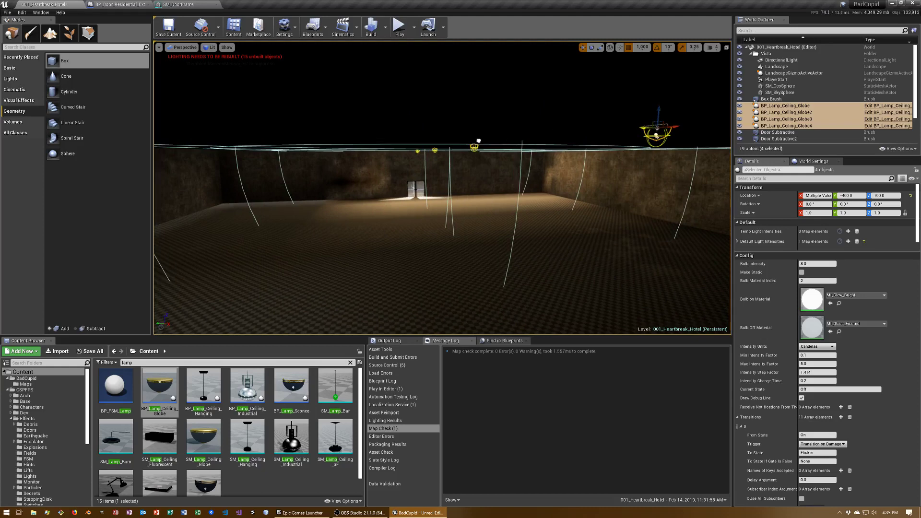
mouse_move(478, 141)
left_mouse_down("alt")
mouse_move(222, 139)
mouse_move(517, 143)
left_mouse_up("alt")
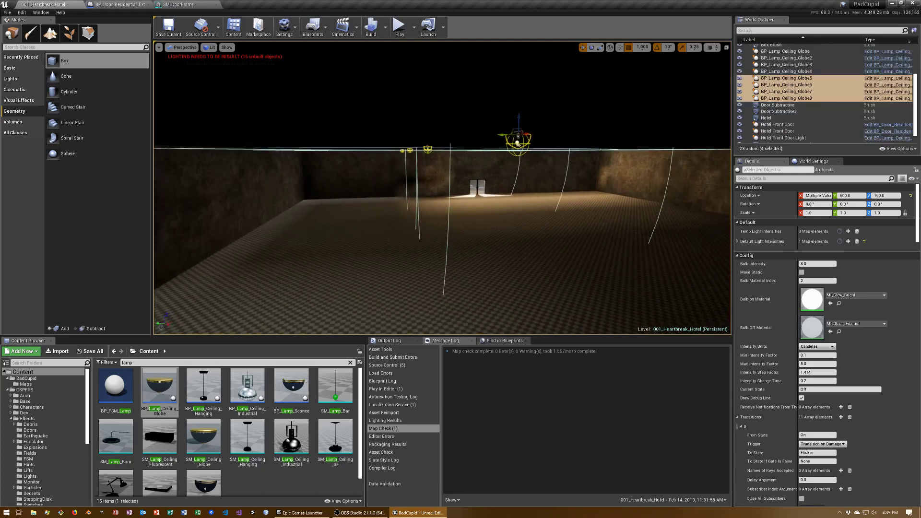
left_click_drag(517, 143, 200, 148, "alt")
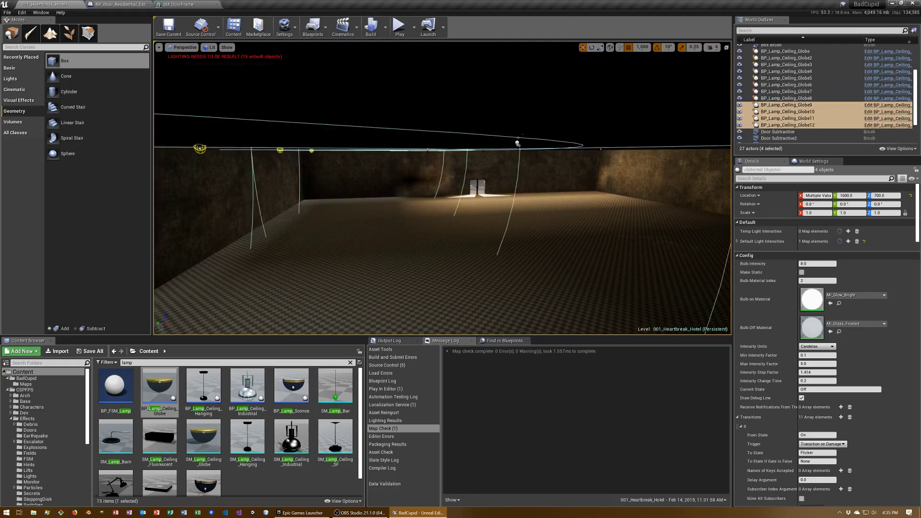
right_click_drag(508, 200, 508, 201)
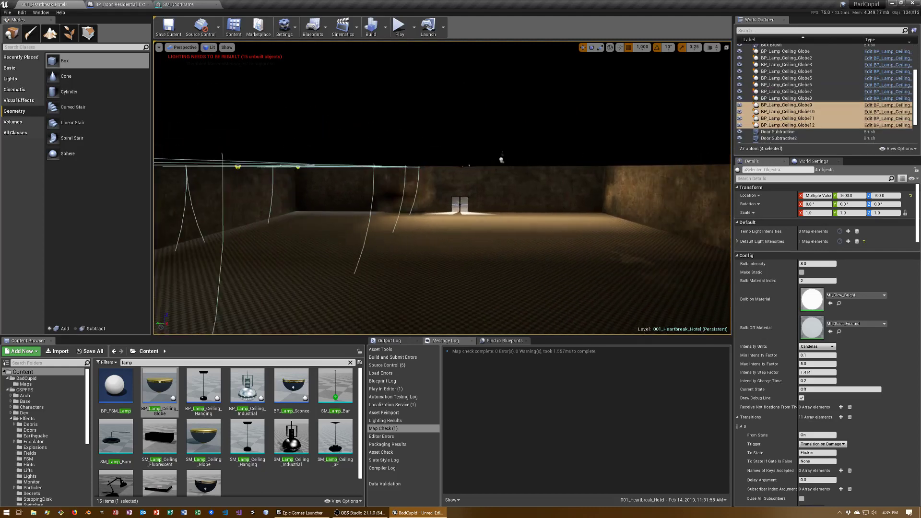
- Select Globe through Globe4 and duplicate them into a row at Y −1400
left_click(791, 52)
left_click(791, 71, "shift")
right_click_drag(441, 191, 441, 191)
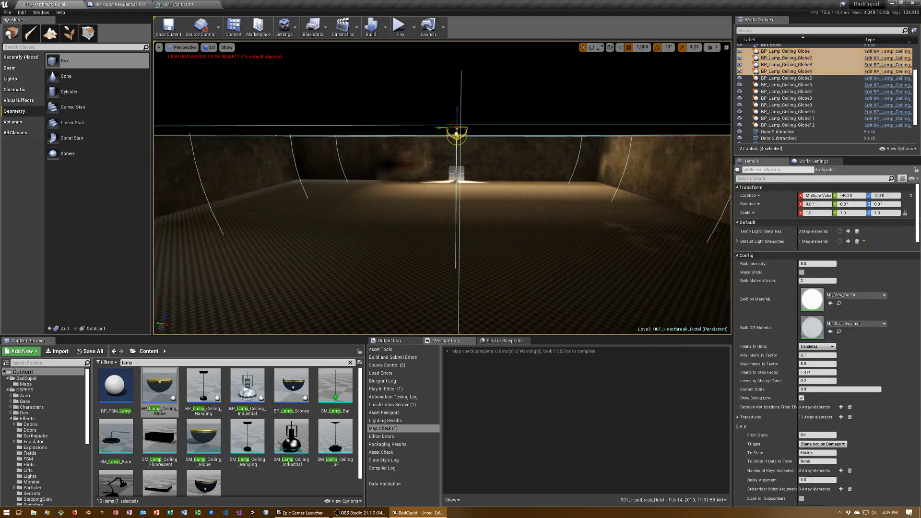
right_click_drag(481, 129, 482, 129)
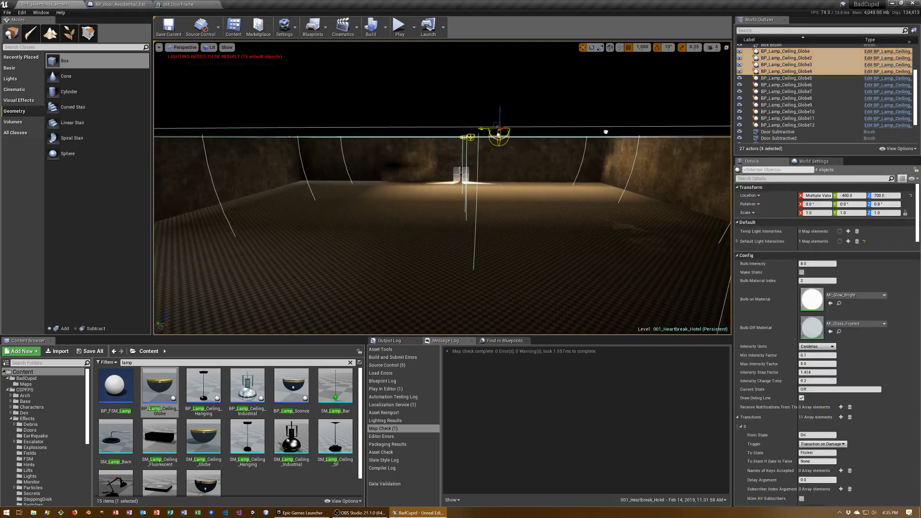
left_click_drag(682, 137, 661, 136, "alt")
right_click_drag(441, 192, 441, 192)
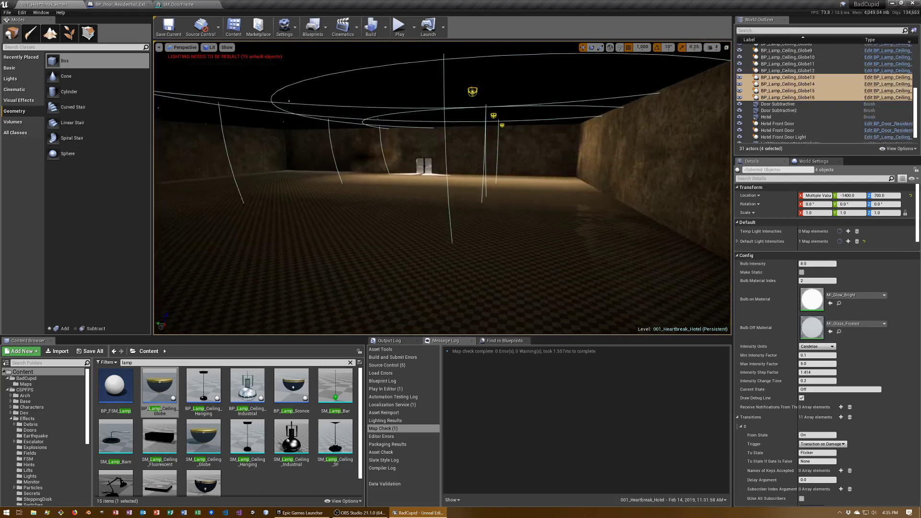
right_click_drag(441, 191, 441, 192)
scroll(824, 71, "up", 2)
scroll(824, 71, "down", 1)
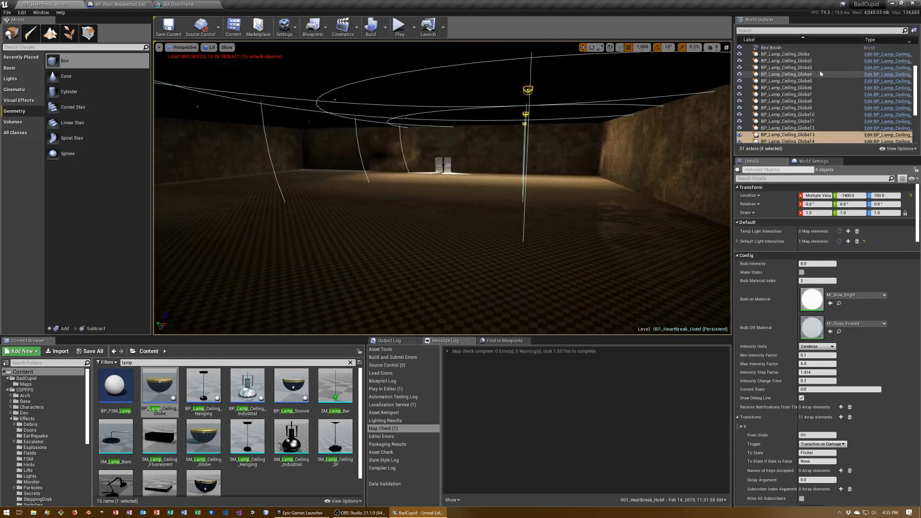
left_click(813, 96)
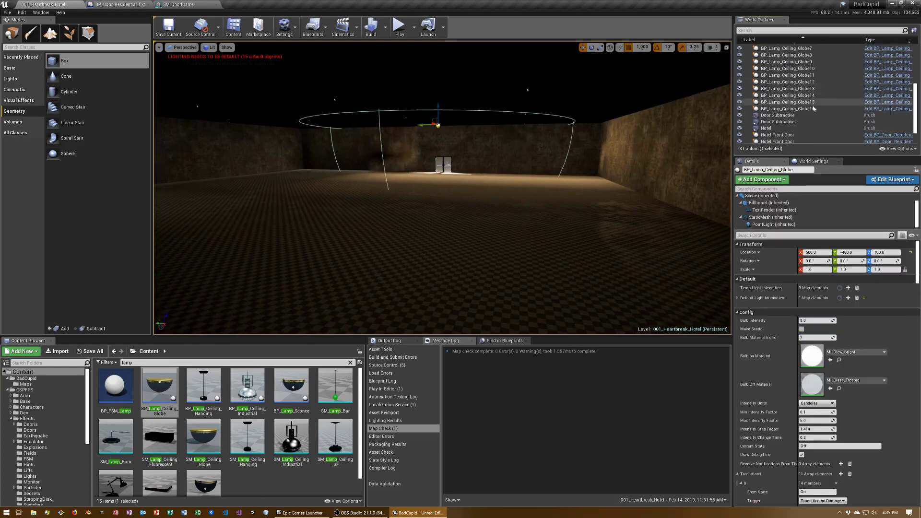
- Frame all sixteen globe lamps, then reduce grid snap from 1,000 via 500 to 100
left_click(814, 108, "shift")
key("f")
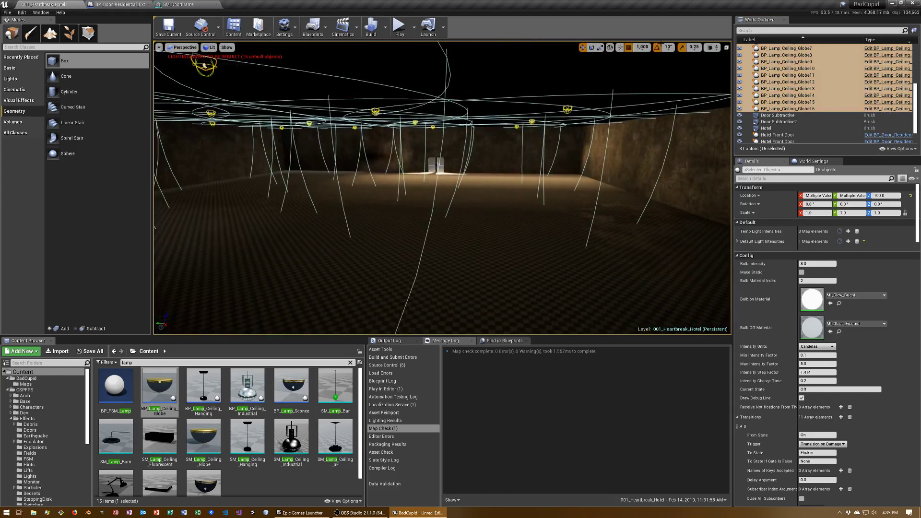
left_click(642, 47)
left_click(643, 101)
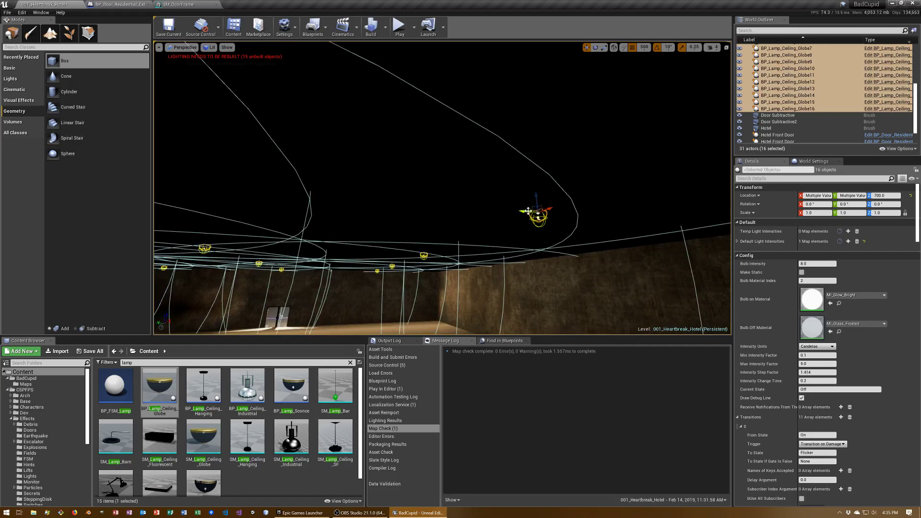
mouse_move(569, 211)
left_mouse_down("alt")
mouse_move(625, 213)
mouse_move(575, 216)
mouse_move(552, 182)
mouse_move(575, 144)
left_mouse_up("alt")
left_click(644, 47)
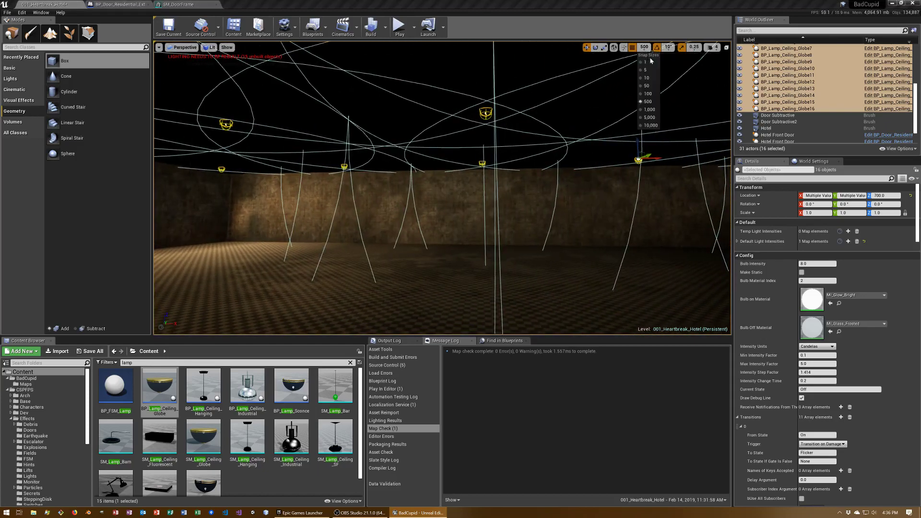
left_click(647, 94)
mouse_move(647, 144)
left_mouse_down("alt")
mouse_move(551, 144)
mouse_move(601, 158)
mouse_move(527, 158)
left_mouse_up("alt")
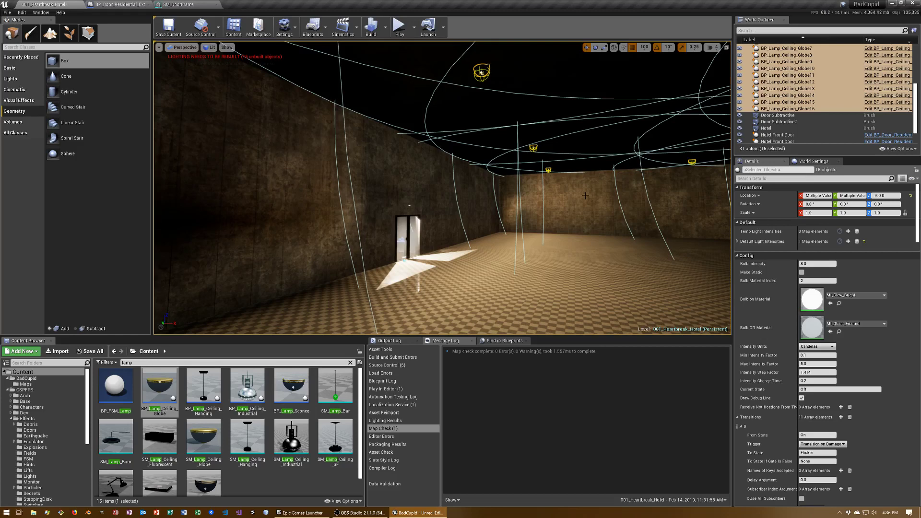
left_click(585, 196)
right_click_drag(514, 214, 514, 216)
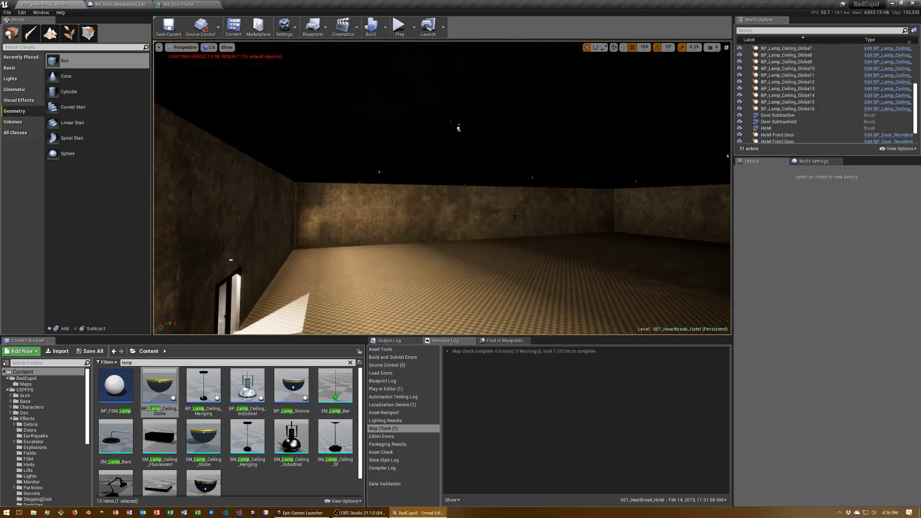
- Save, then set all sixteen globe lamps' Current State to On and enable Make Static
key("ctrl+s")
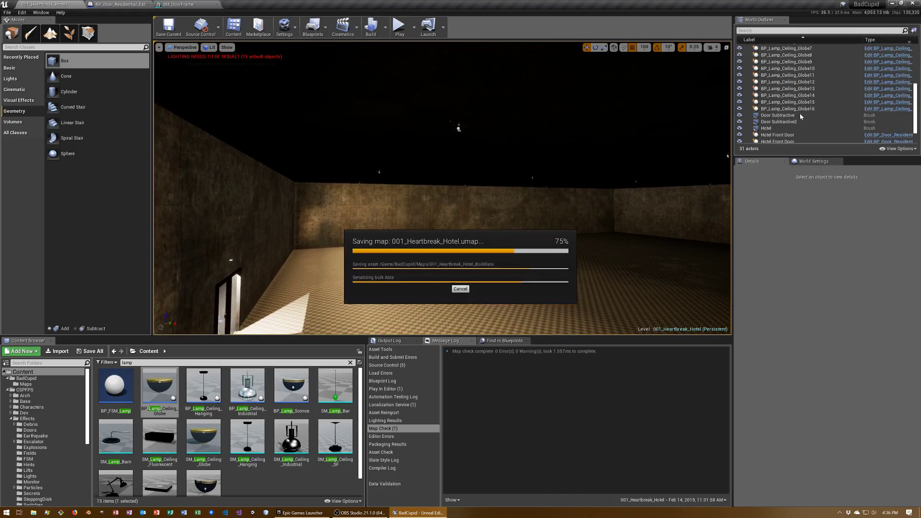
left_click(817, 109)
scroll(807, 86, "up", 4)
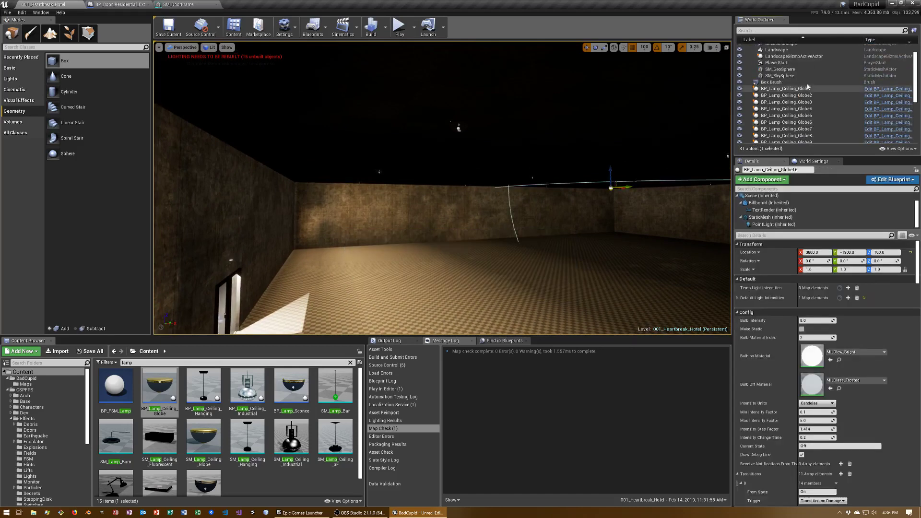
left_click(807, 88, "shift")
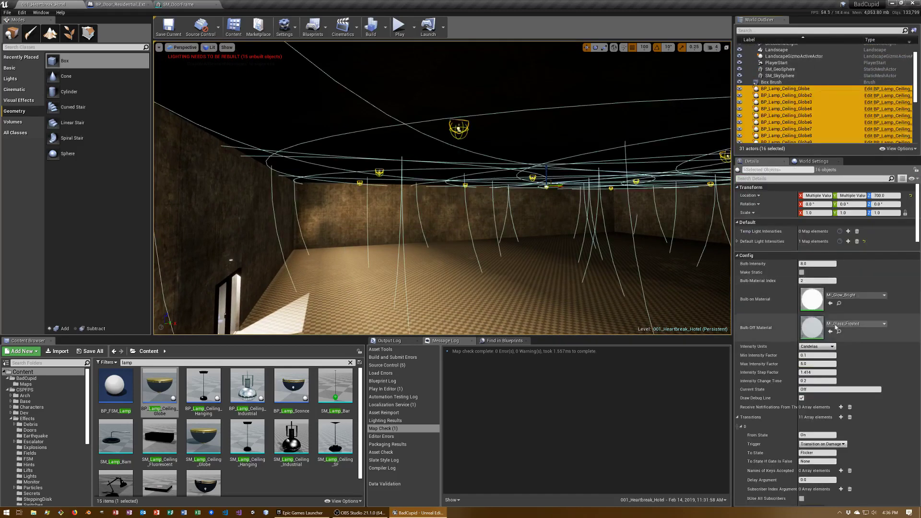
left_click(844, 380)
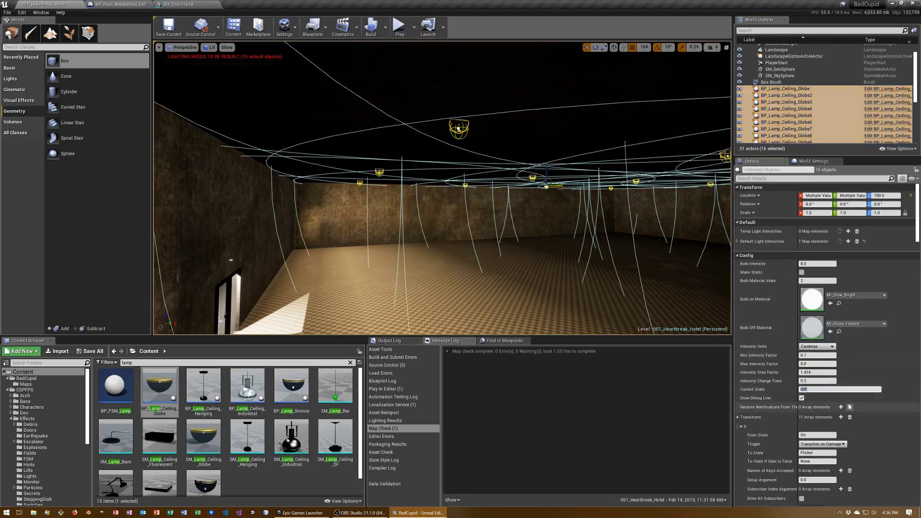
type("On")
key("Return")
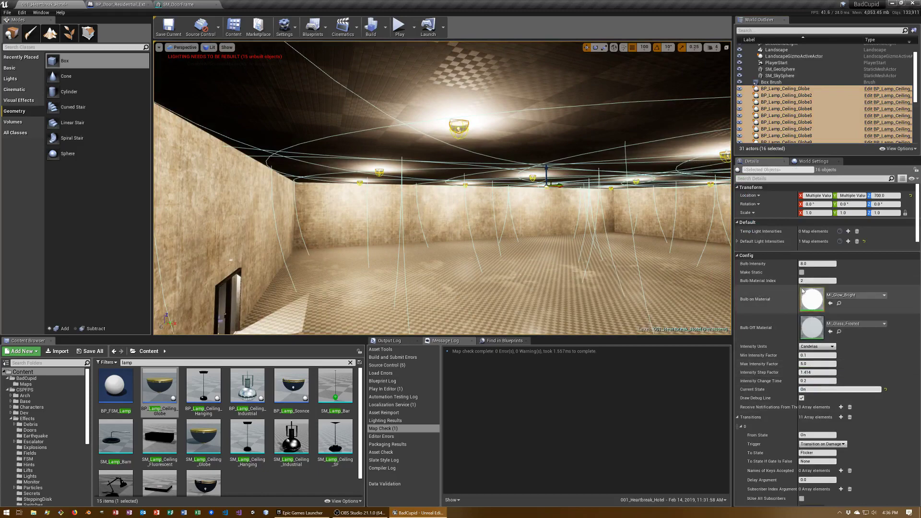
left_click(801, 272)
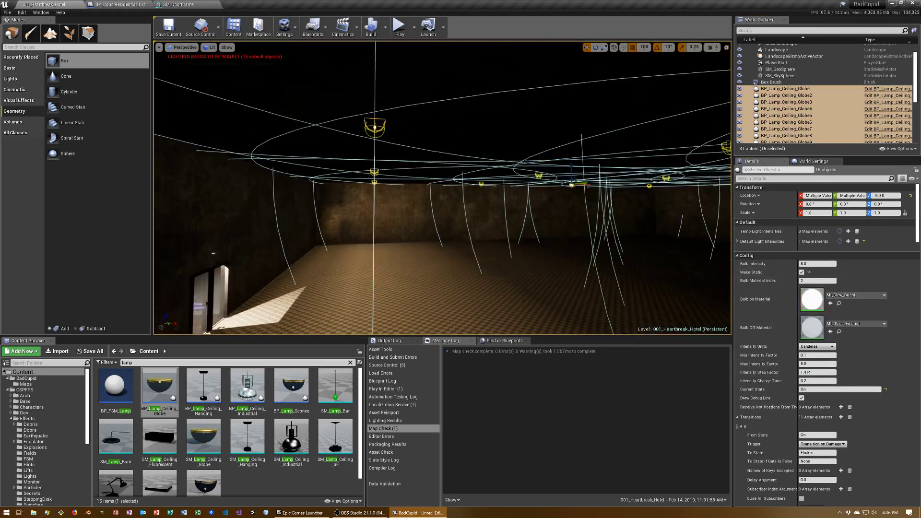
mouse_move(441, 187)
right_mouse_down()
mouse_move(335, 187)
mouse_move(461, 177)
right_mouse_up()
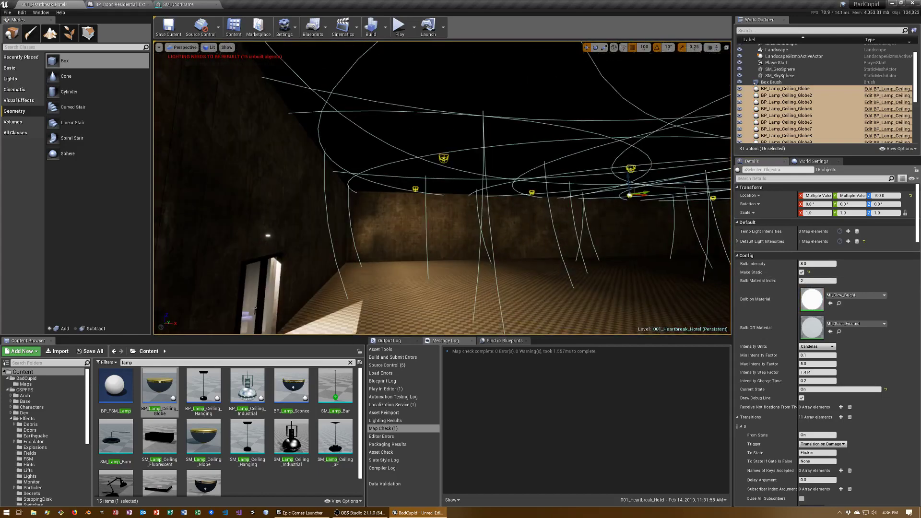
- Select the ceiling box brush and search the Content Browser for 'plast'
left_click(460, 120)
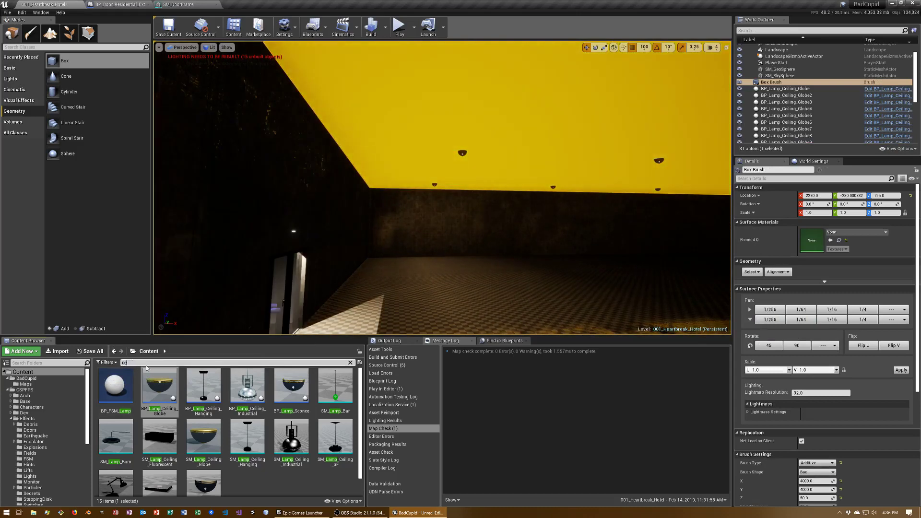
type("il")
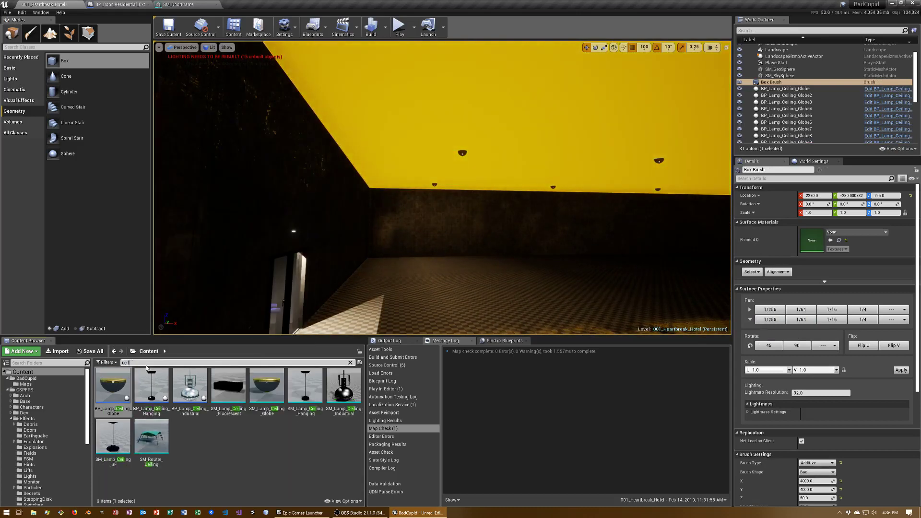
key("BackSpace")
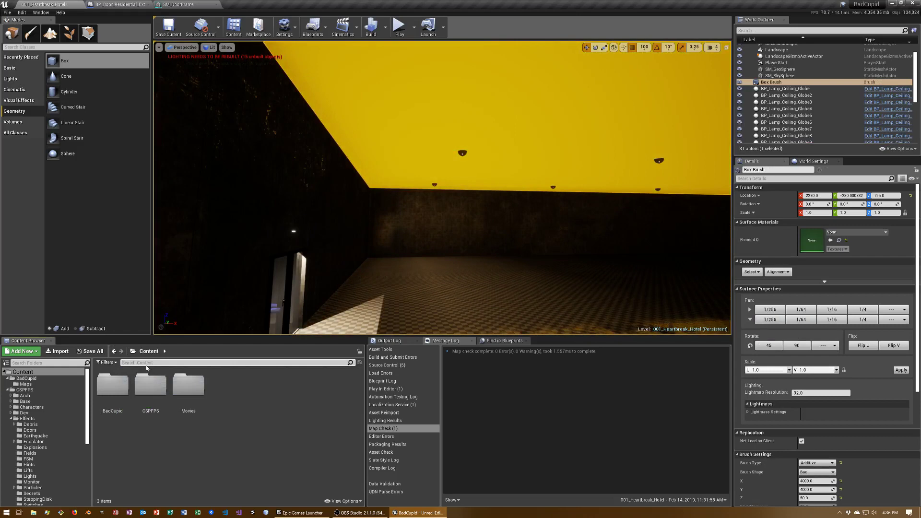
type("wwall")
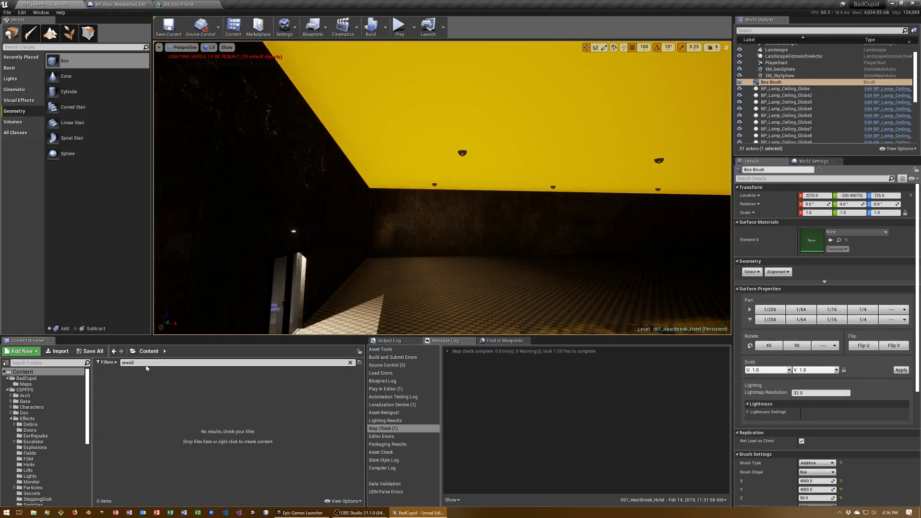
key("BackSpace")
type("all")
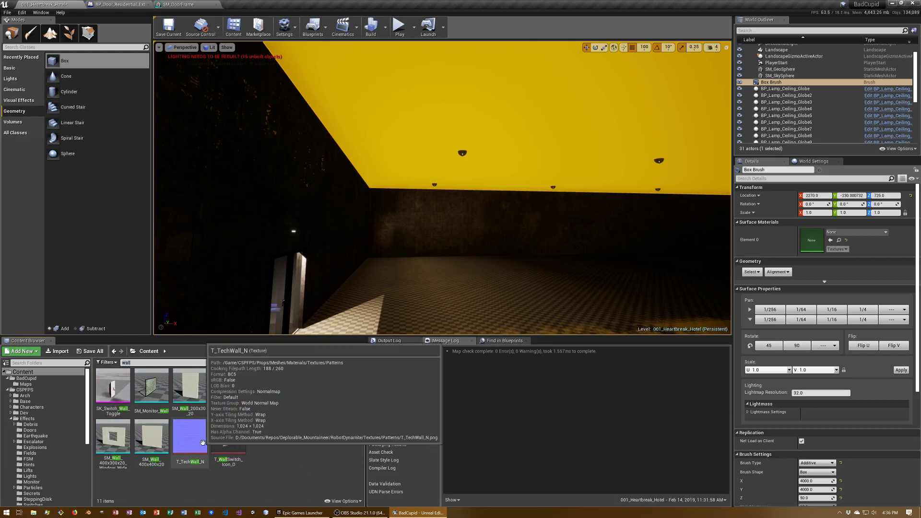
key("BackSpace")
key("BackSpace")
key("BackSpace")
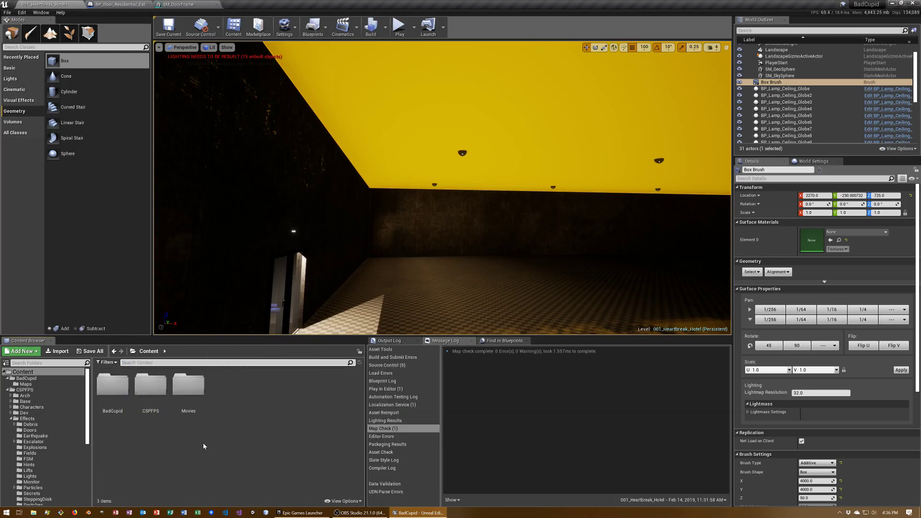
type("plast")
- Browse the Maps and Content folders and select MI_Plaster_Orange
scroll(202, 442, "down", 1)
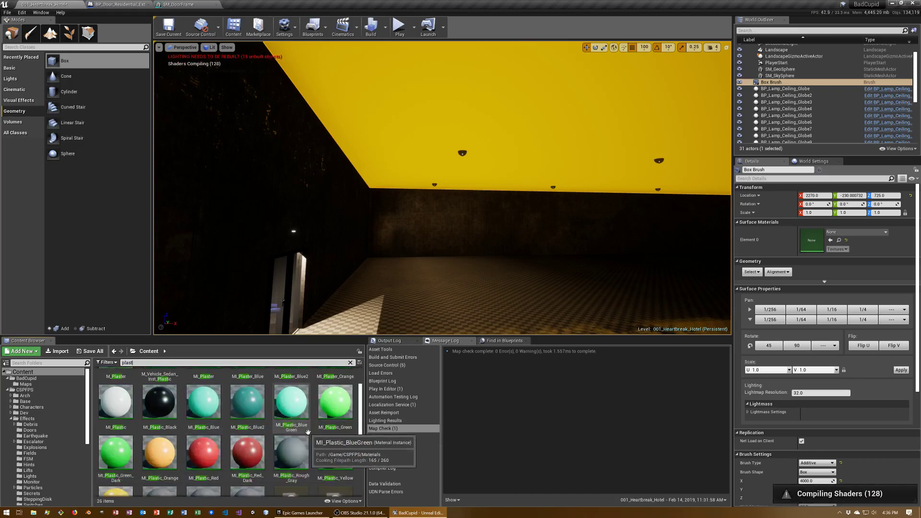
scroll(307, 430, "down", 2)
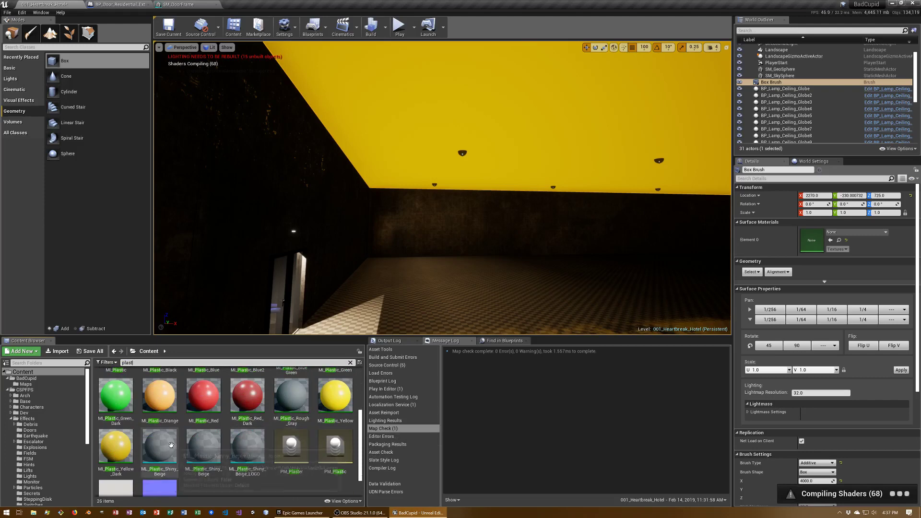
scroll(266, 447, "up", 2)
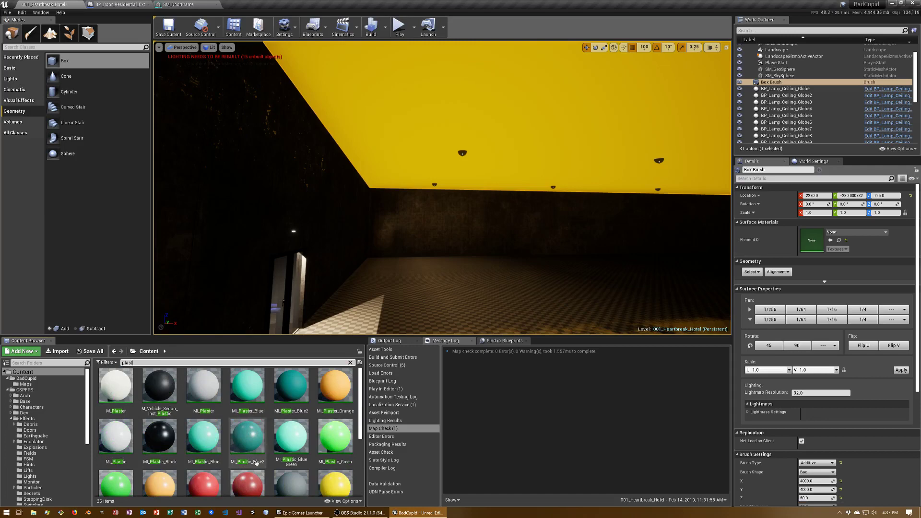
left_click(53, 384)
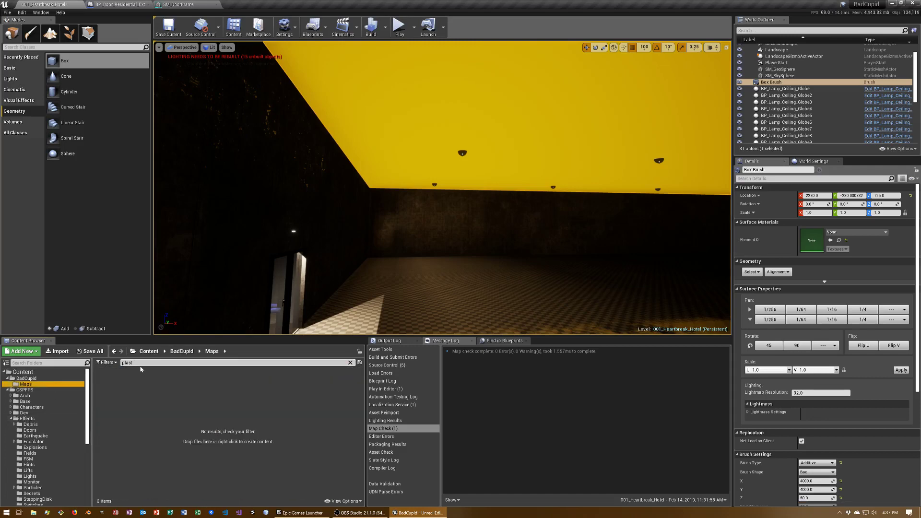
left_click(42, 373)
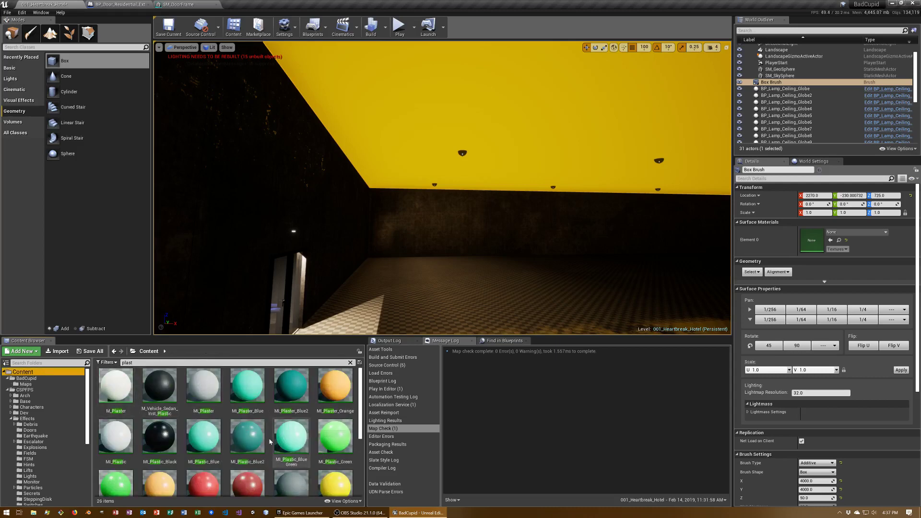
left_click(335, 386)
- Scroll the folder tree back to the top and open the BadCupid folder
scroll(63, 450, "down", 2)
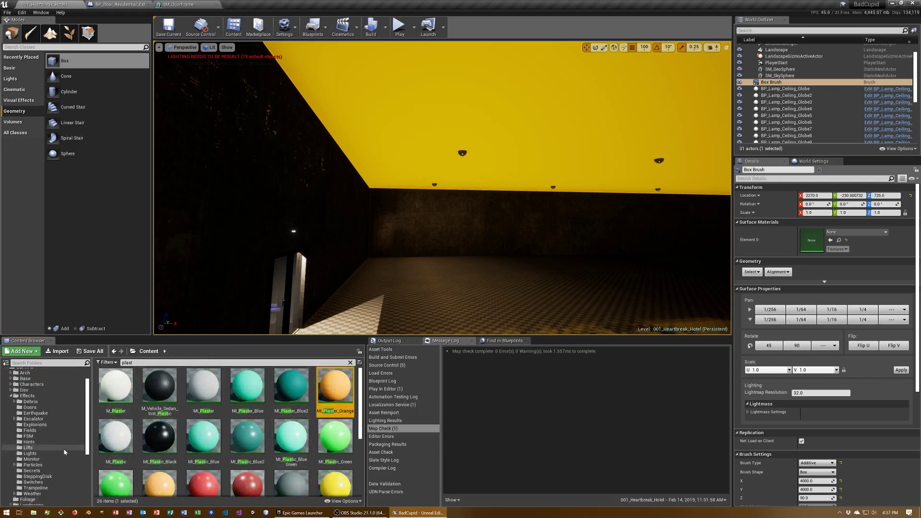
scroll(65, 452, "down", 2)
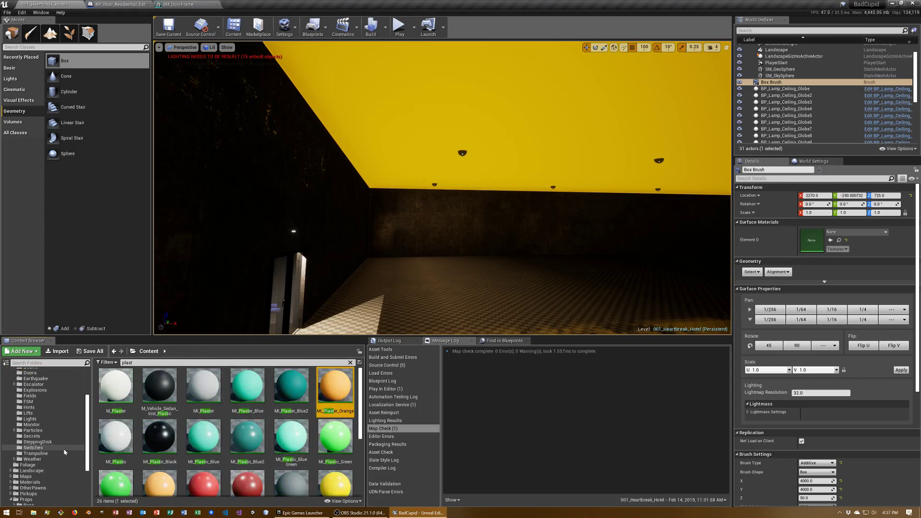
scroll(65, 451, "down", 3)
scroll(69, 456, "down", 3)
scroll(60, 431, "up", 5)
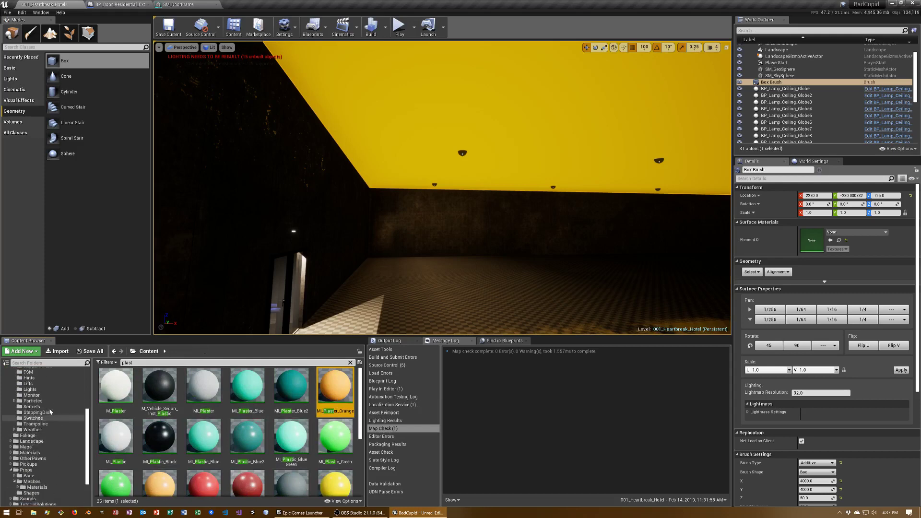
scroll(49, 408, "up", 3)
scroll(49, 408, "up", 3)
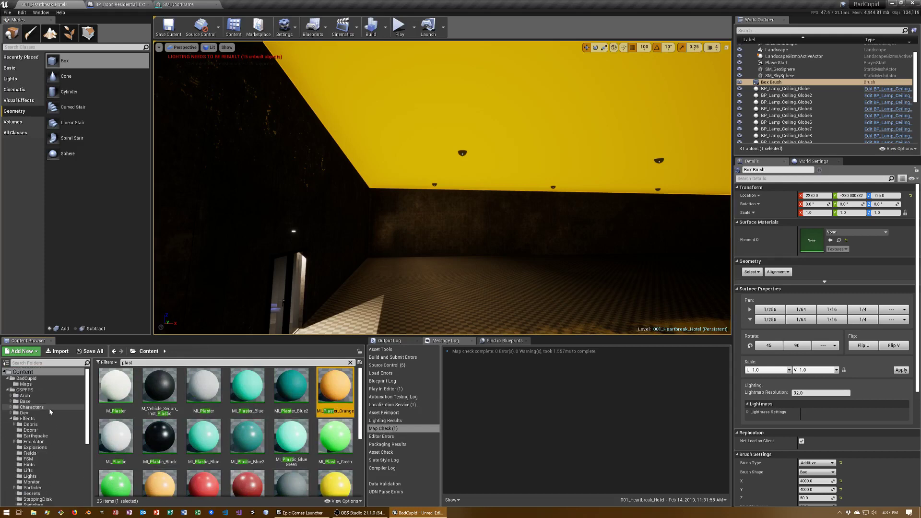
left_click(27, 379)
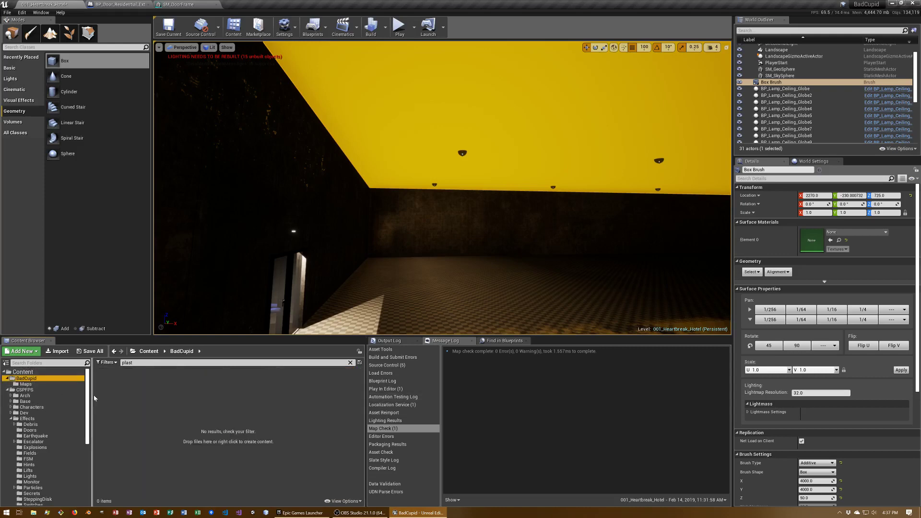
- Create a new folder named Materials inside BadCupid
right_click(109, 388)
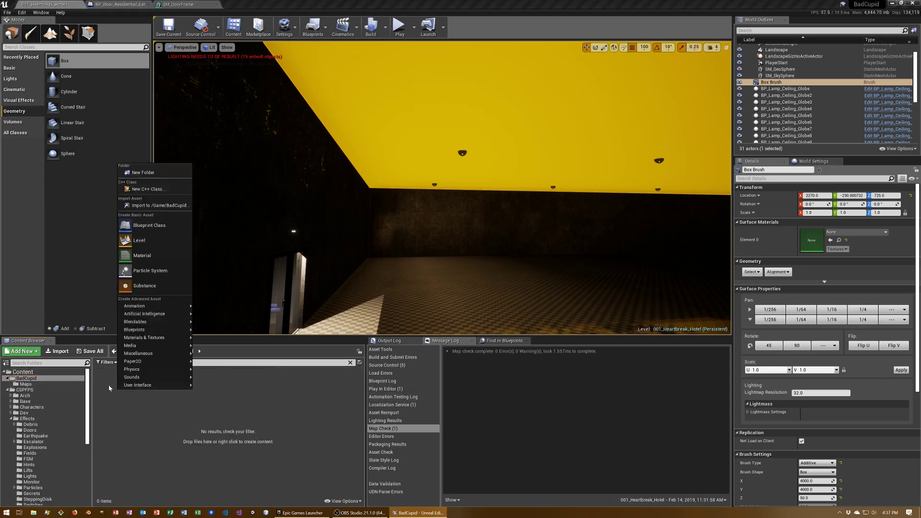
left_click(141, 176)
type("Materi")
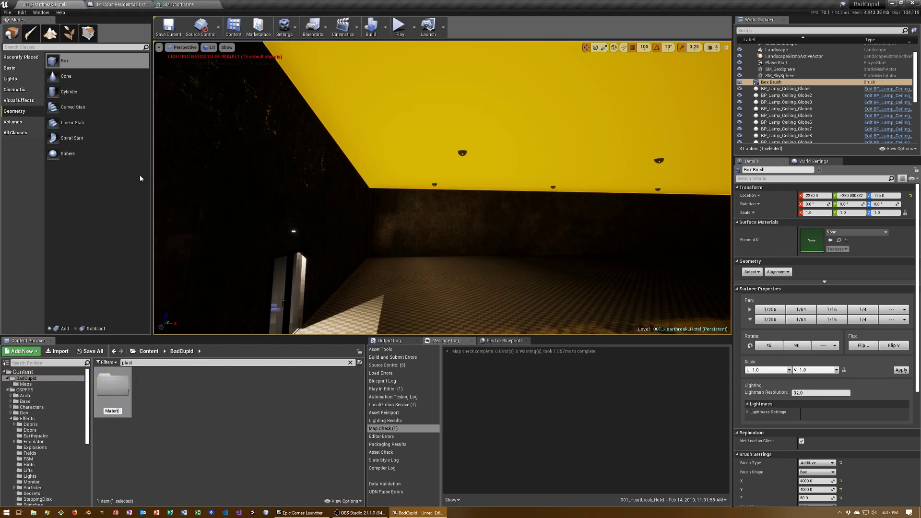
type("als")
key("Return")
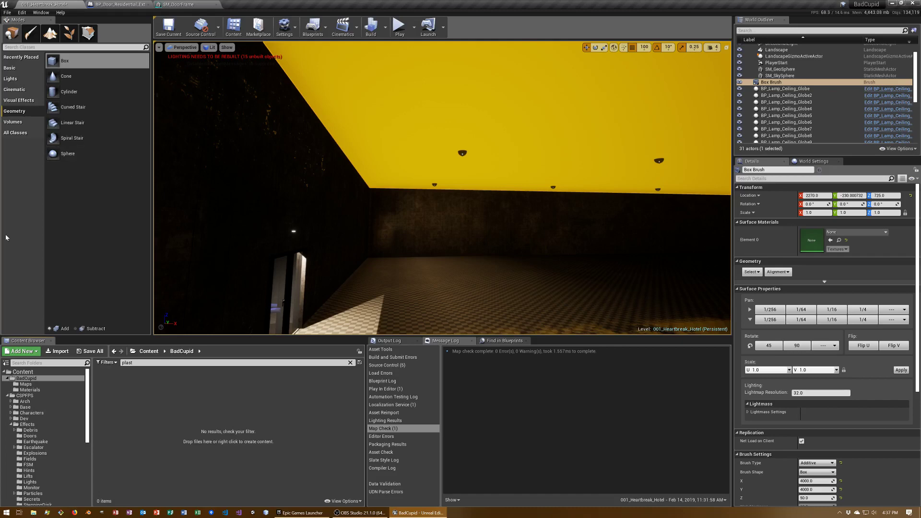
- Copy MI_Plaster_Orange into the Materials folder and rename the copy MI_Plaster_Peach
left_click(55, 372)
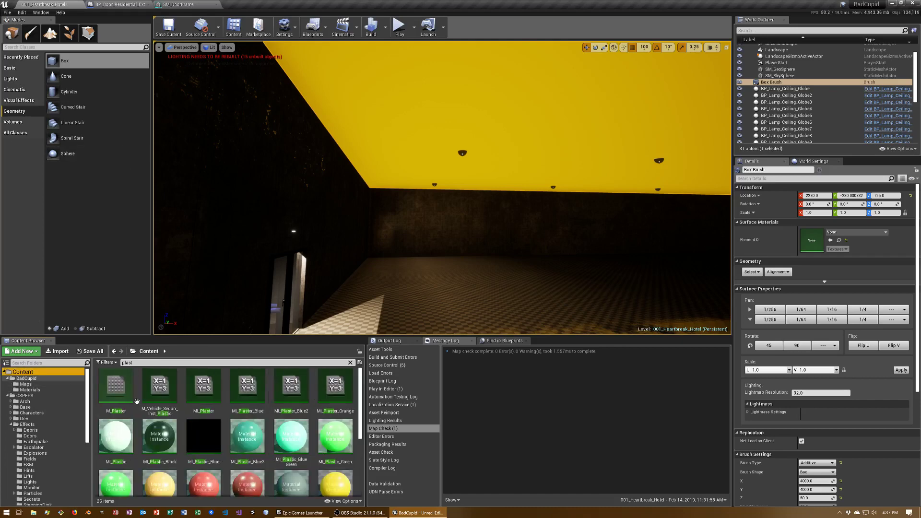
mouse_move(335, 390)
left_mouse_down()
mouse_move(10, 378)
mouse_move(29, 389)
left_mouse_up()
left_click(40, 396)
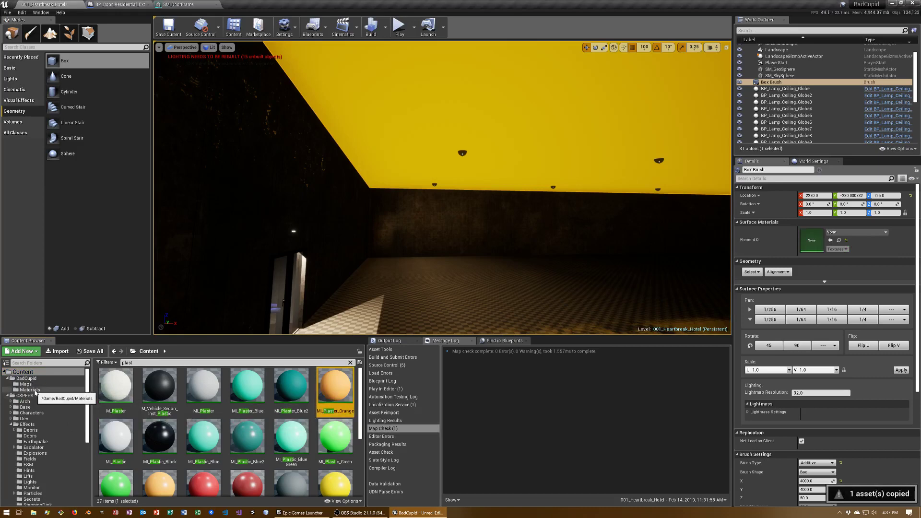
left_click(30, 389)
left_click(349, 364)
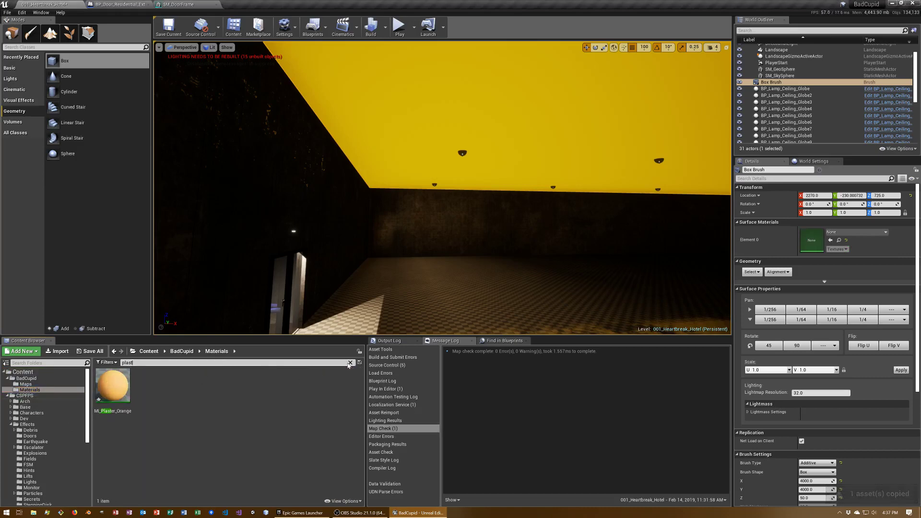
left_click(121, 394)
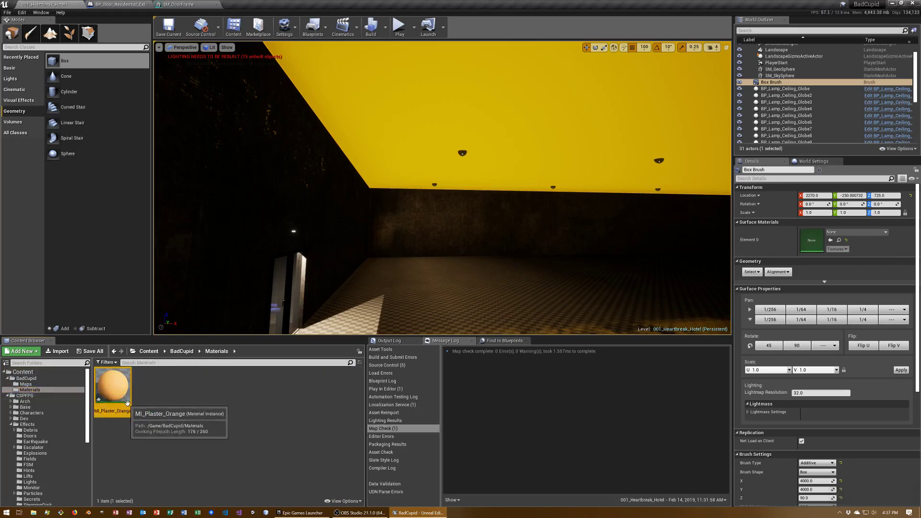
key("F2")
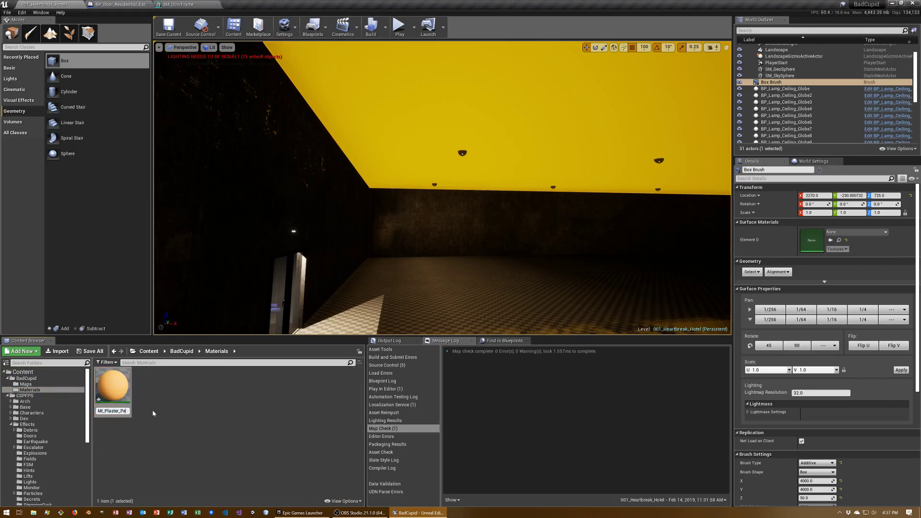
key("Return")
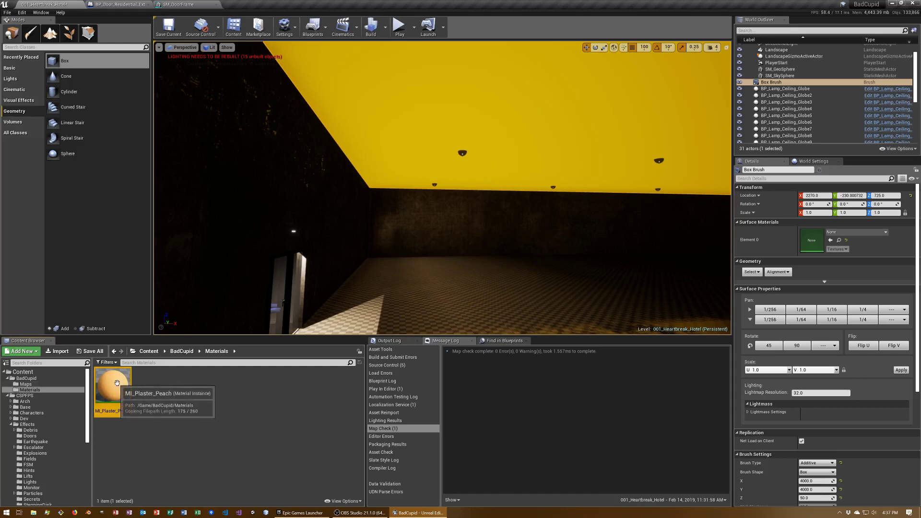
- Change MI_Plaster_Peach's Wall Color from orange to pink, save all, and close its editor
double_click(117, 383)
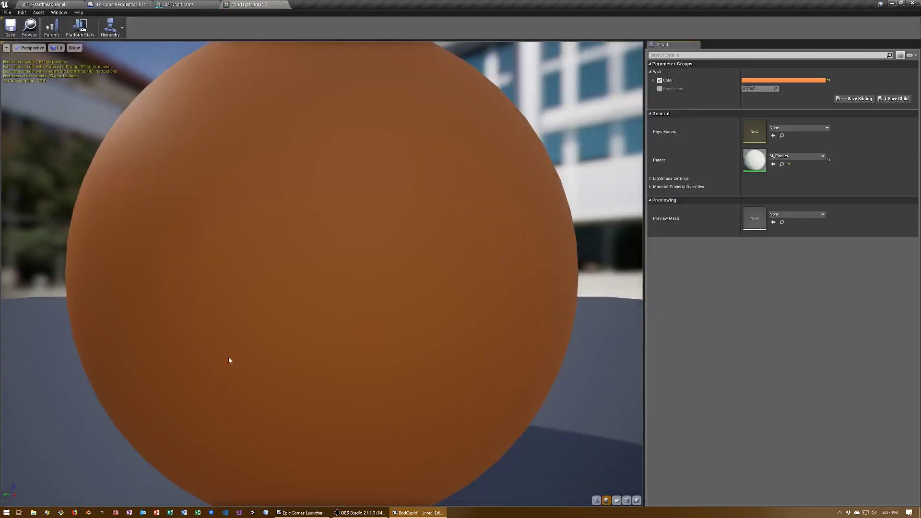
left_click(772, 80)
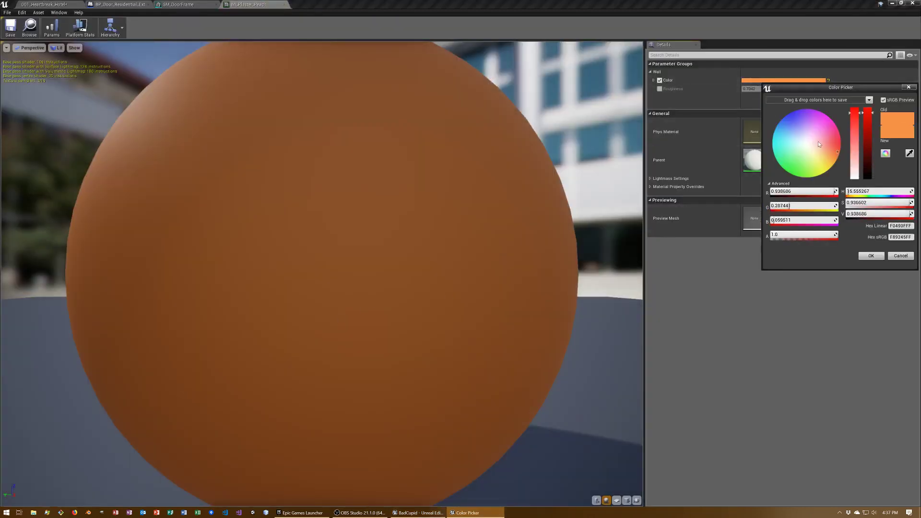
left_click_drag(828, 143, 827, 147)
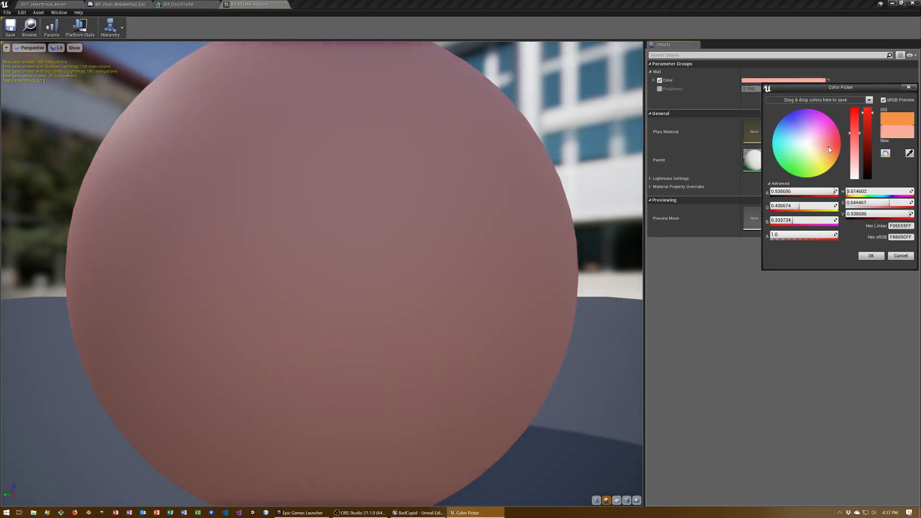
left_click(870, 256)
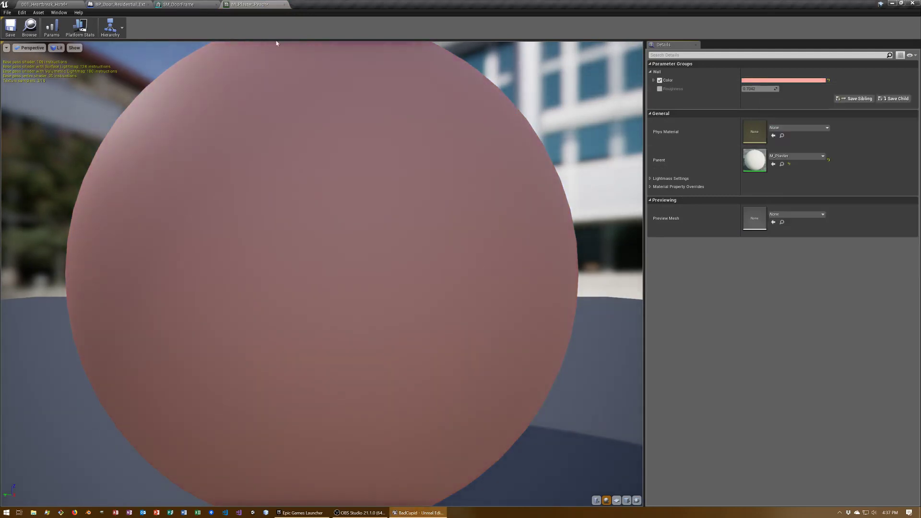
key("ctrl+shift+s")
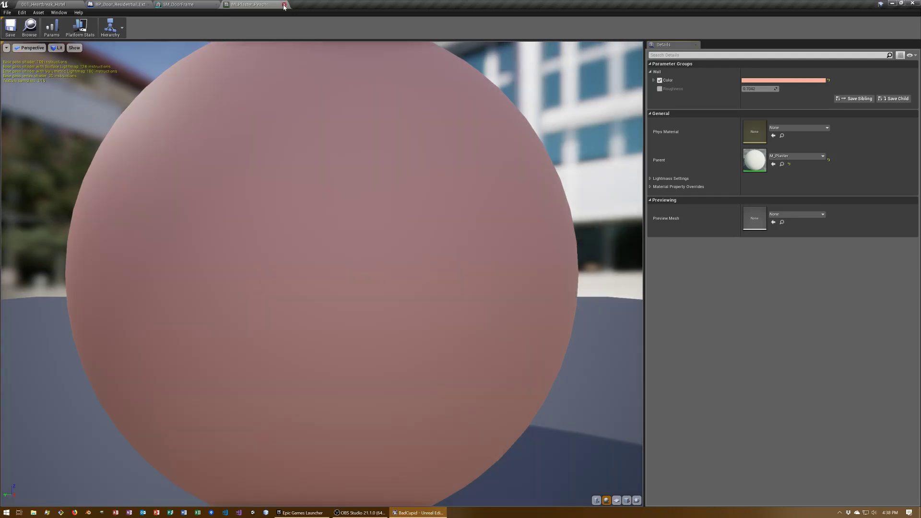
left_click(284, 5)
- Close the door mesh and blueprint editors to return to the level, clearing the Box Brush selection
left_click(216, 5)
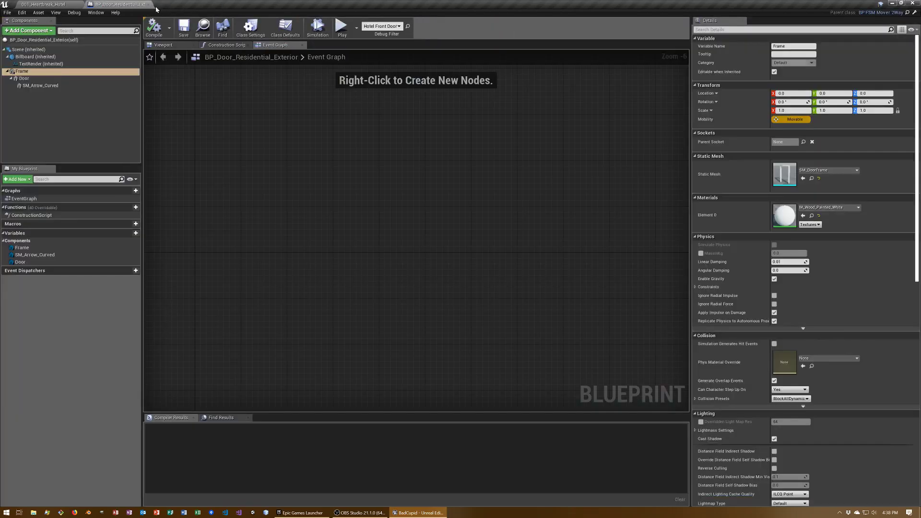
left_click(149, 4)
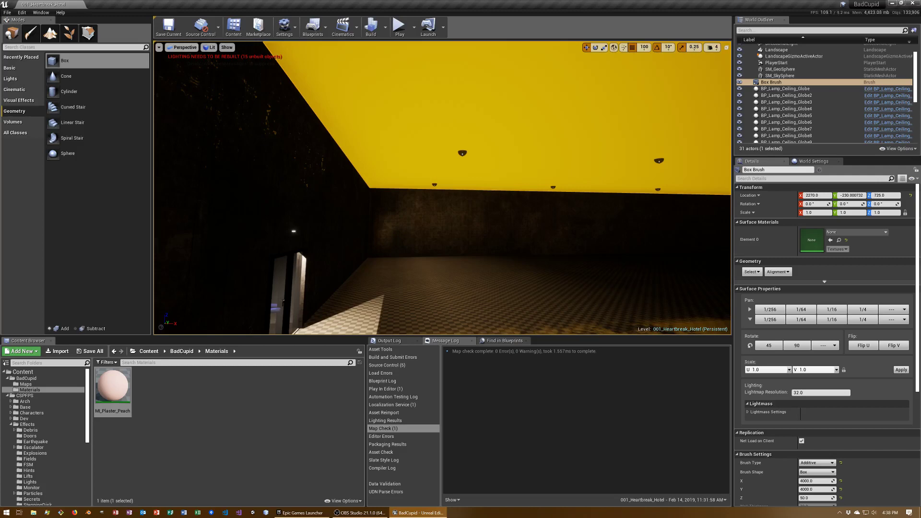
key("Escape")
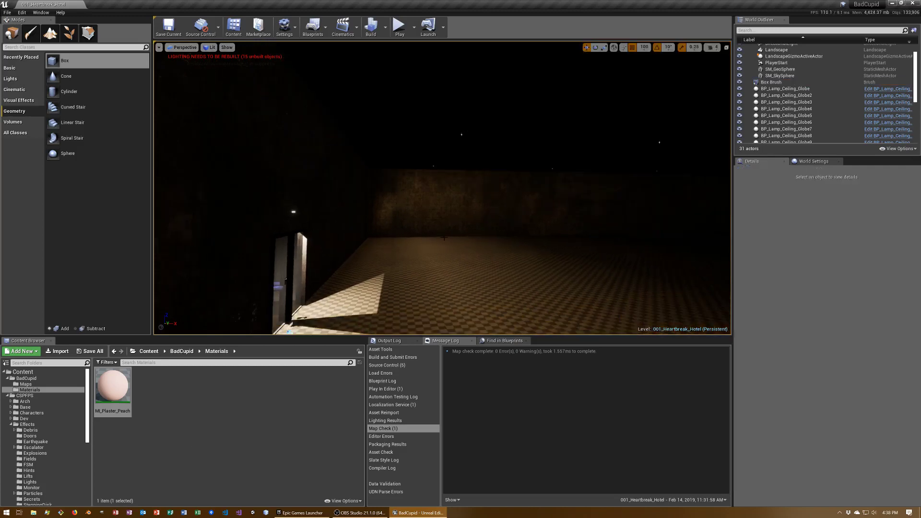
- Apply MI_Plaster_Peach to the lobby room and look around the ceiling, walls and glass doors
key("Right")
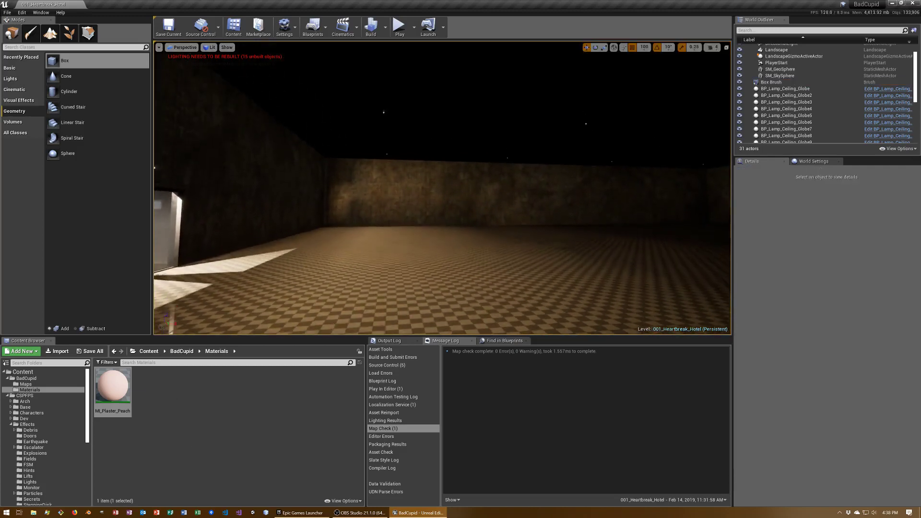
left_click_drag(112, 386, 480, 91)
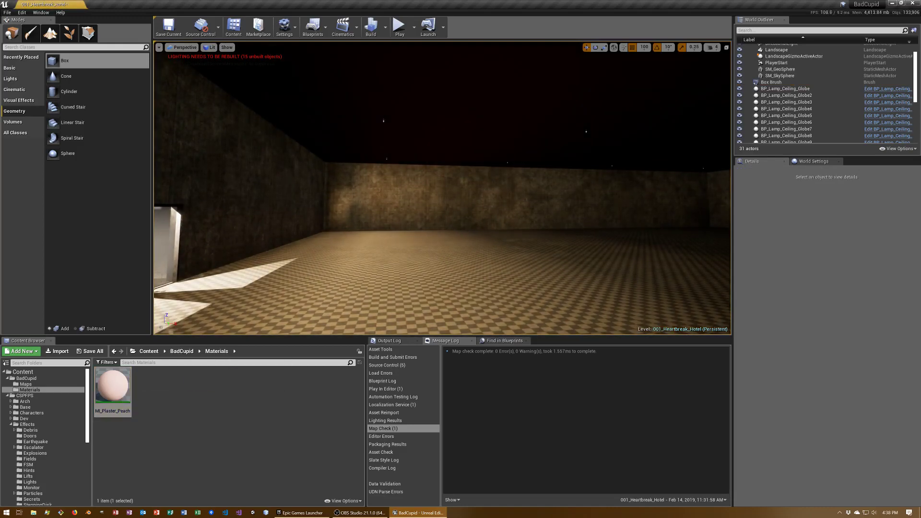
right_click_drag(415, 169, 415, 120)
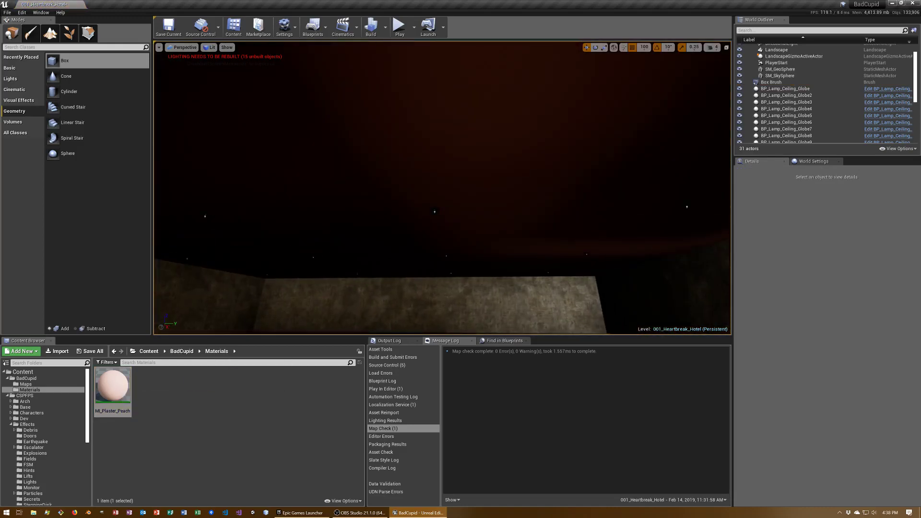
left_click(786, 123)
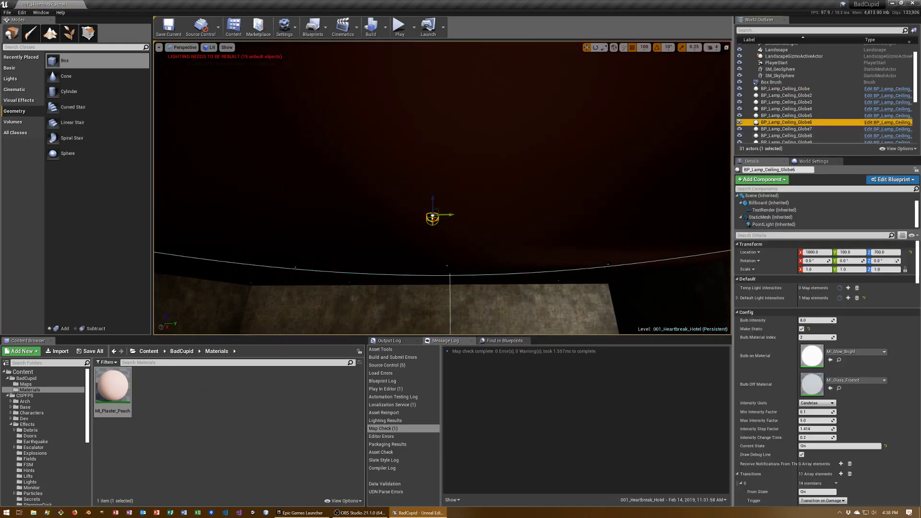
right_click_drag(432, 192, 431, 250)
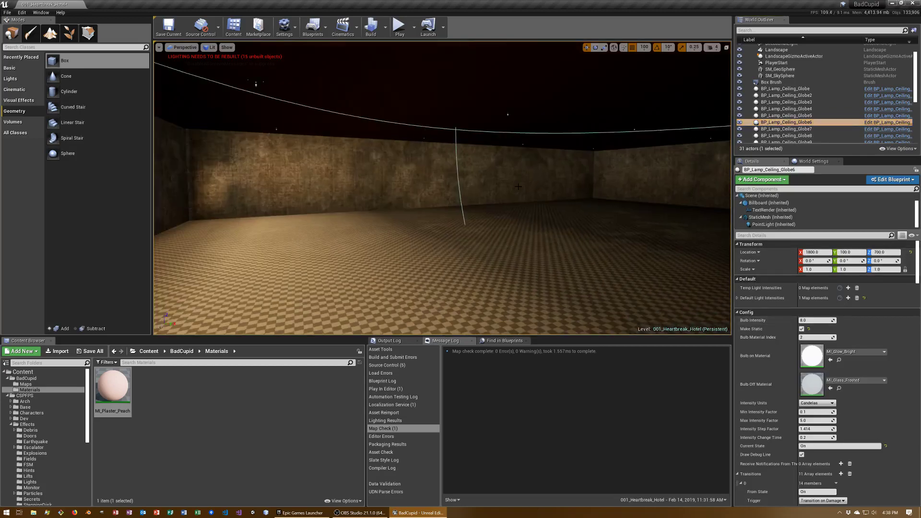
key("Escape")
mouse_move(517, 186)
right_mouse_down()
mouse_move(364, 187)
mouse_move(336, 172)
right_mouse_up()
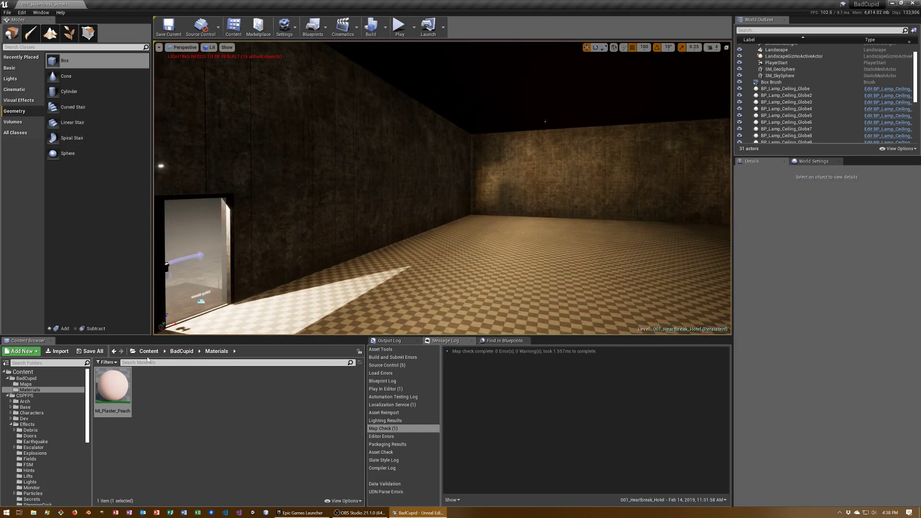
- Browse the CSPFPS Materials and Props Meshes Materials folders in the Content Browser
scroll(71, 480, "down", 3)
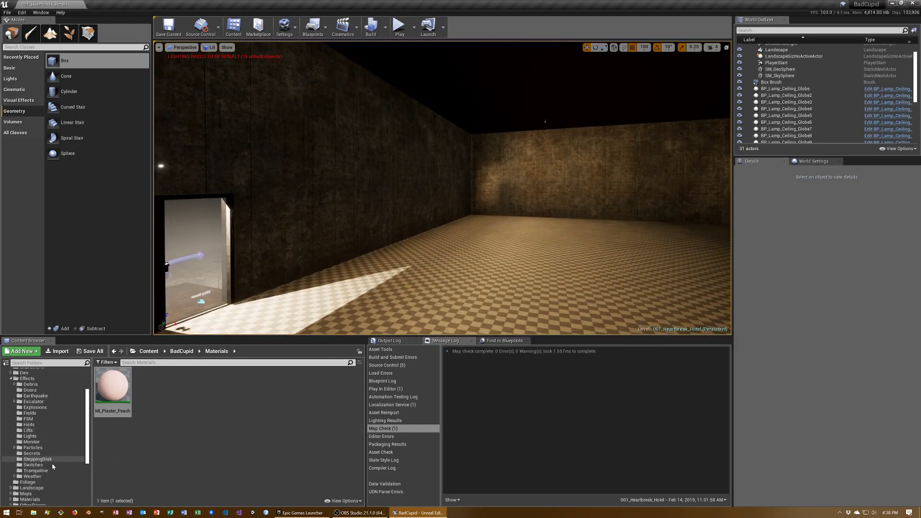
left_click(30, 499)
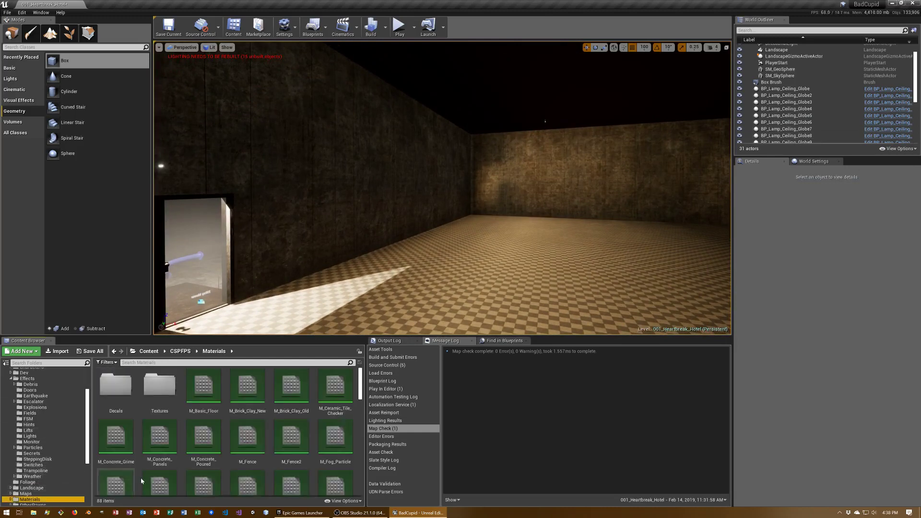
scroll(207, 483, "down", 1)
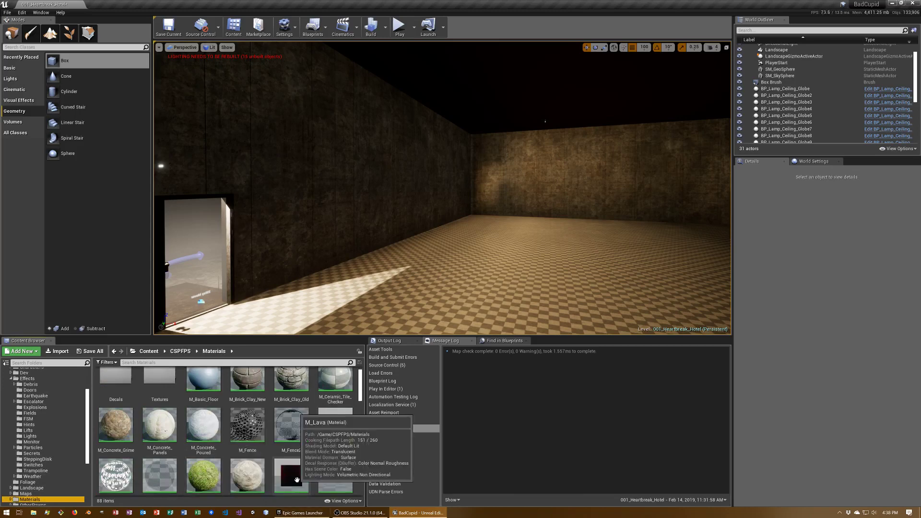
scroll(297, 479, "down", 5)
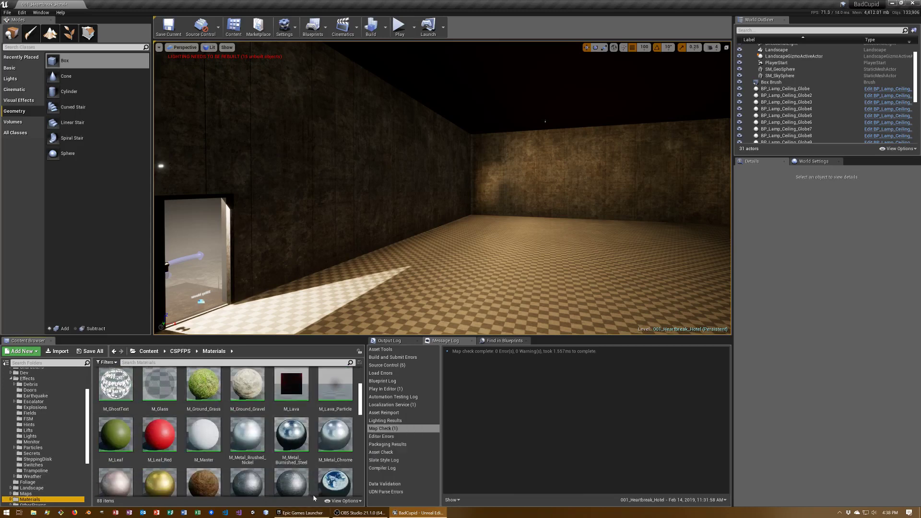
scroll(322, 490, "down", 8)
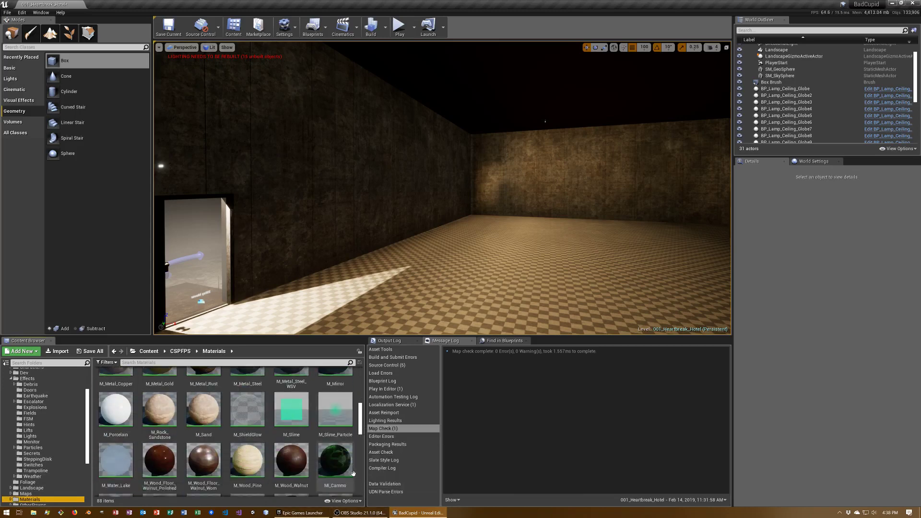
scroll(360, 488, "down", 3)
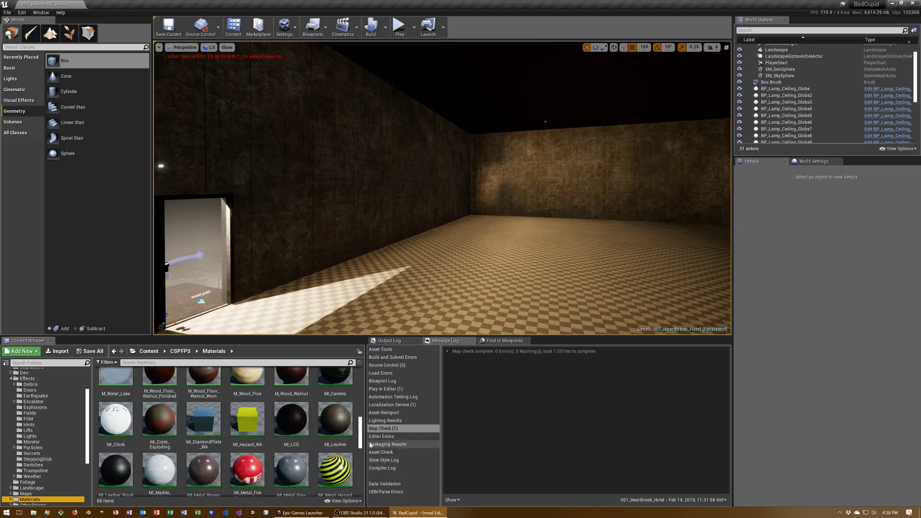
mouse_move(361, 443)
left_mouse_down()
mouse_move(362, 482)
mouse_move(361, 379)
left_mouse_up()
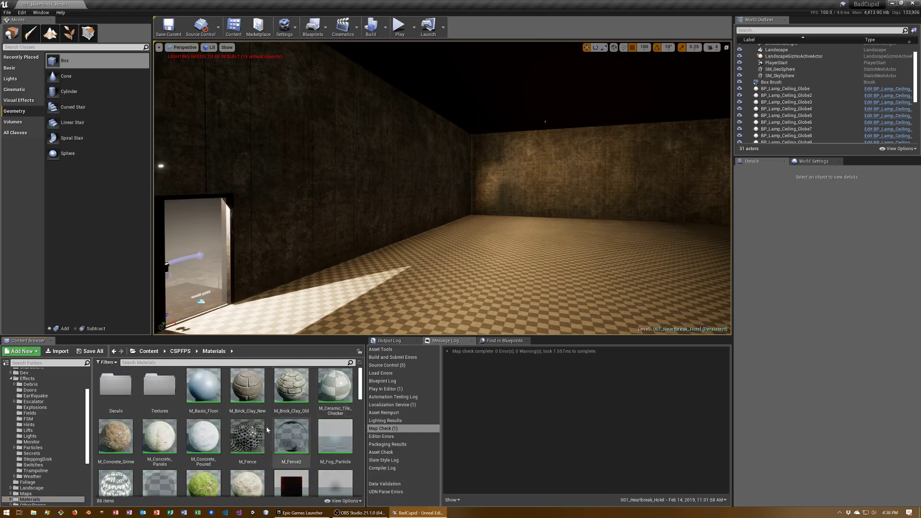
scroll(231, 432, "down", 2)
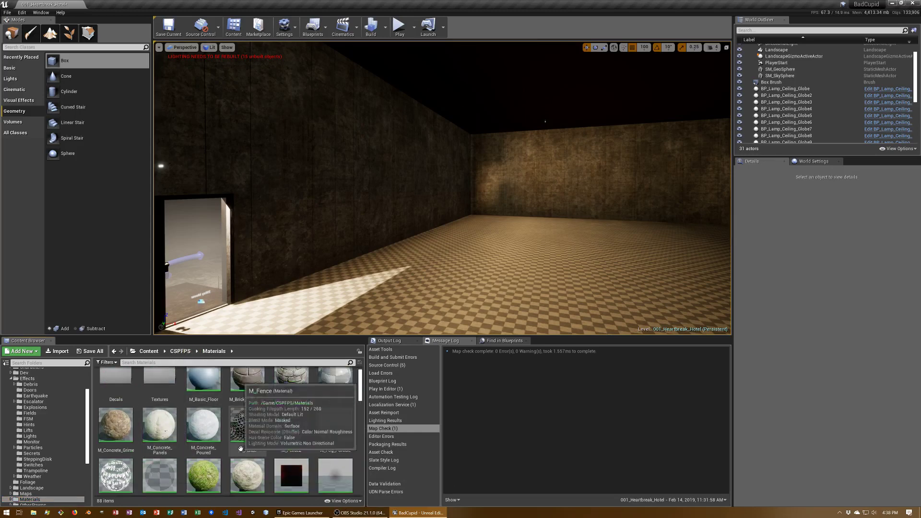
scroll(250, 460, "down", 1)
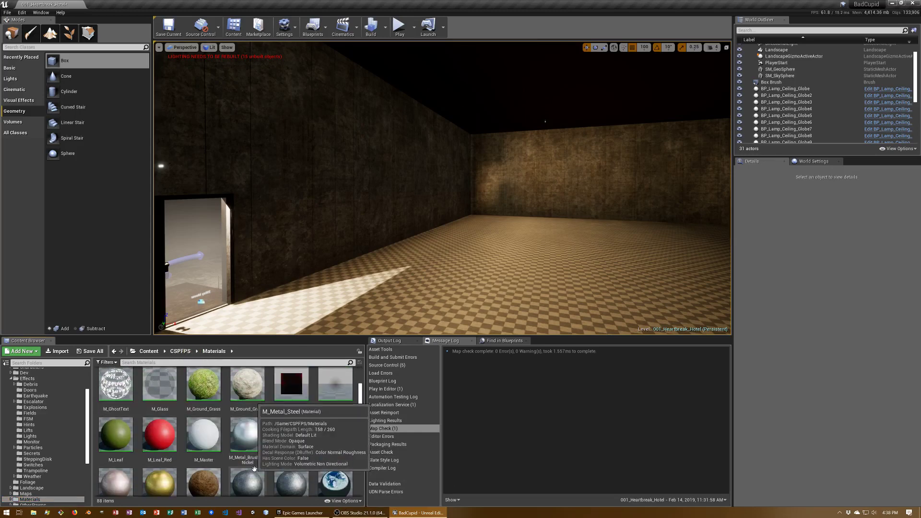
scroll(254, 469, "up", 1)
scroll(38, 460, "down", 5)
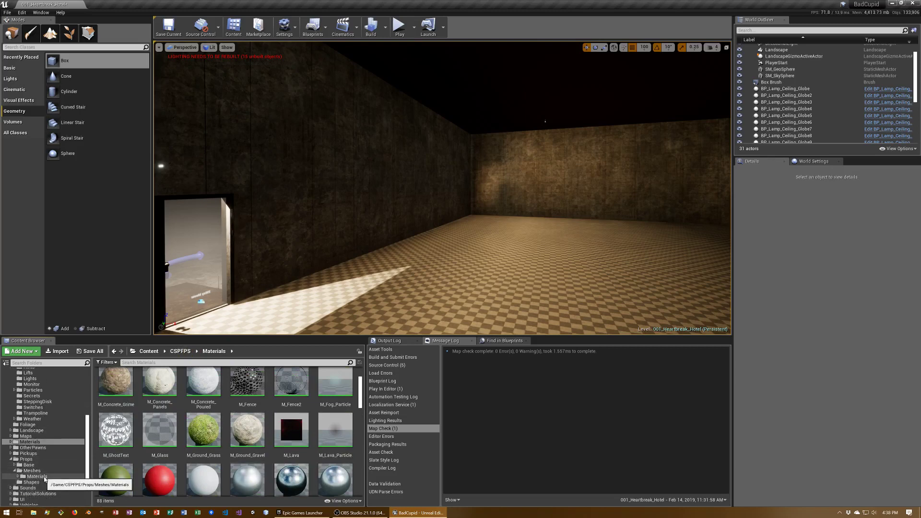
left_click(37, 476)
scroll(278, 469, "down", 3)
scroll(278, 469, "down", 1)
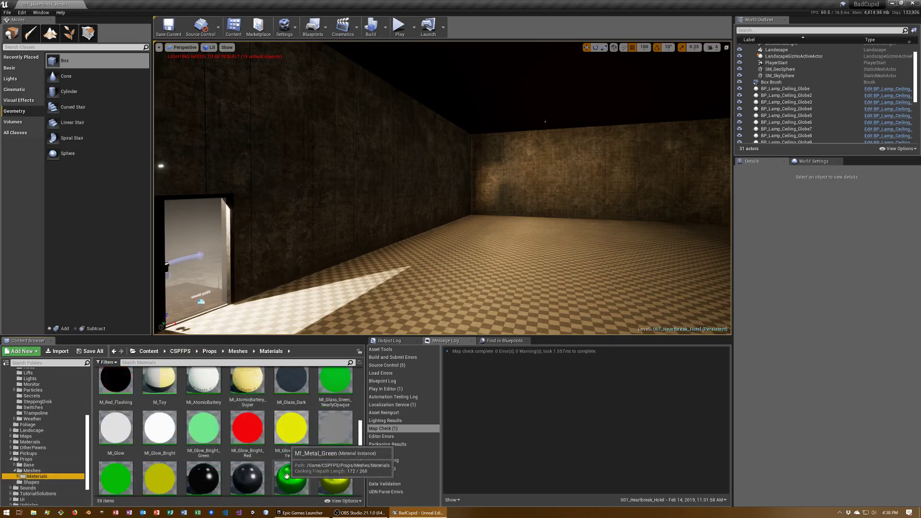
scroll(278, 469, "down", 1)
scroll(315, 472, "up", 3)
scroll(163, 405, "up", 3)
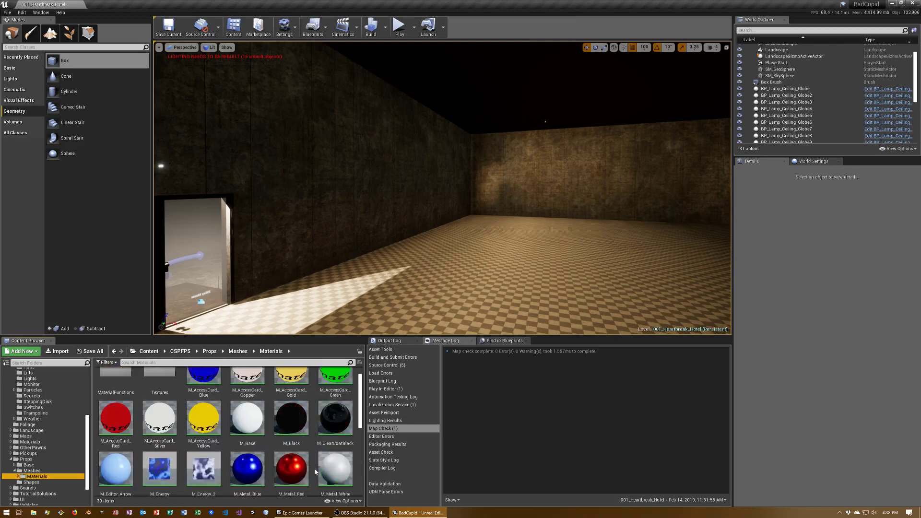
- Open CSPFPS > Arch > Materials to list its 17 floor, wood, plaster and glass materials
key("alt+Left")
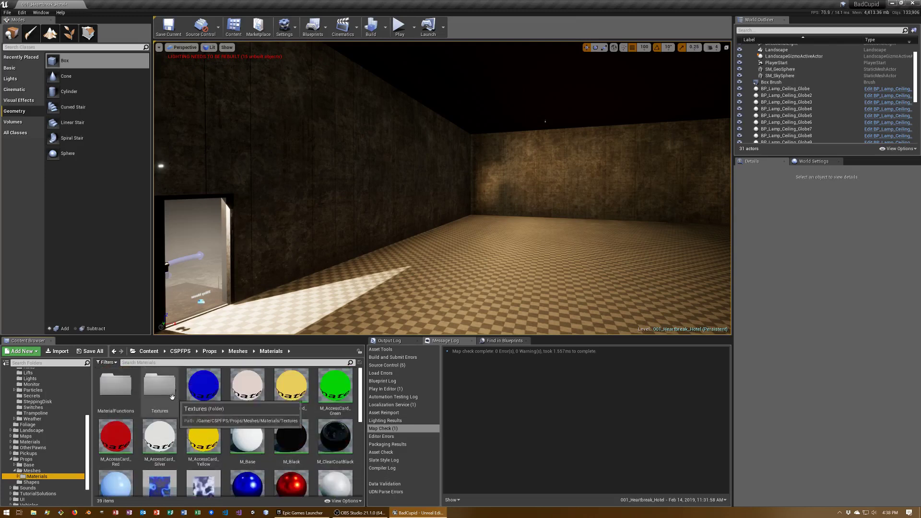
scroll(316, 442, "down", 1)
scroll(316, 441, "down", 1)
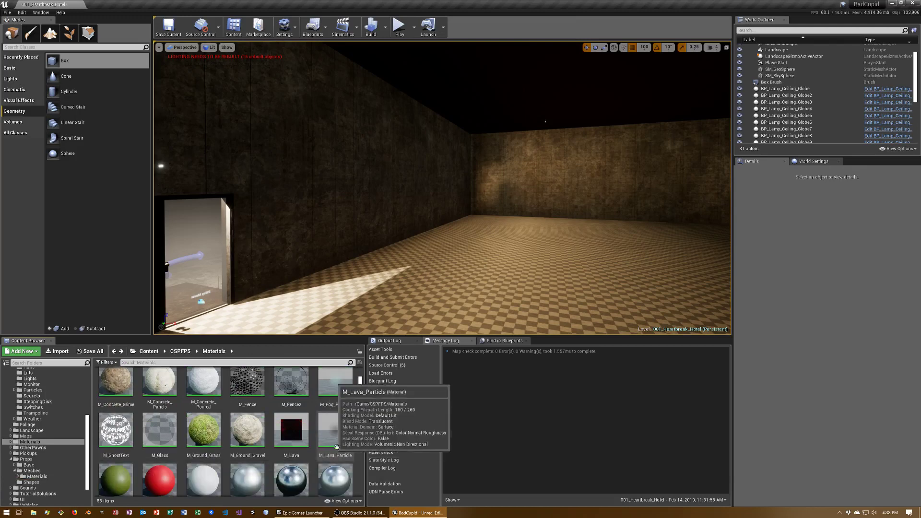
left_click_drag(362, 404, 365, 384)
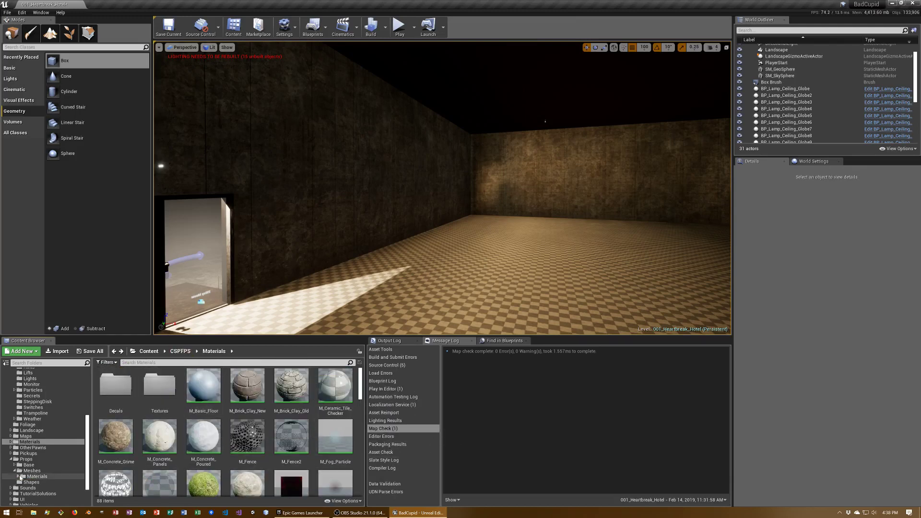
scroll(37, 450, "up", 3)
scroll(37, 450, "up", 5)
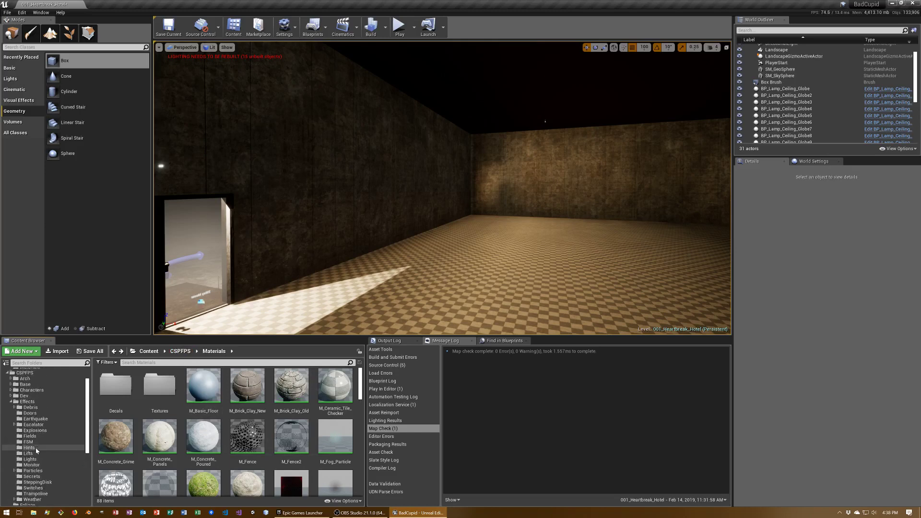
scroll(33, 432, "up", 5)
left_click(25, 401)
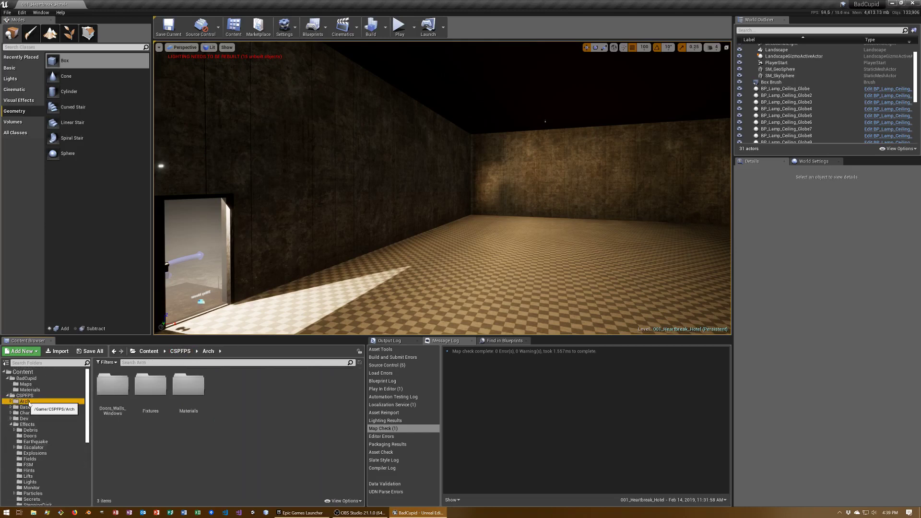
double_click(173, 407)
scroll(307, 473, "down", 1)
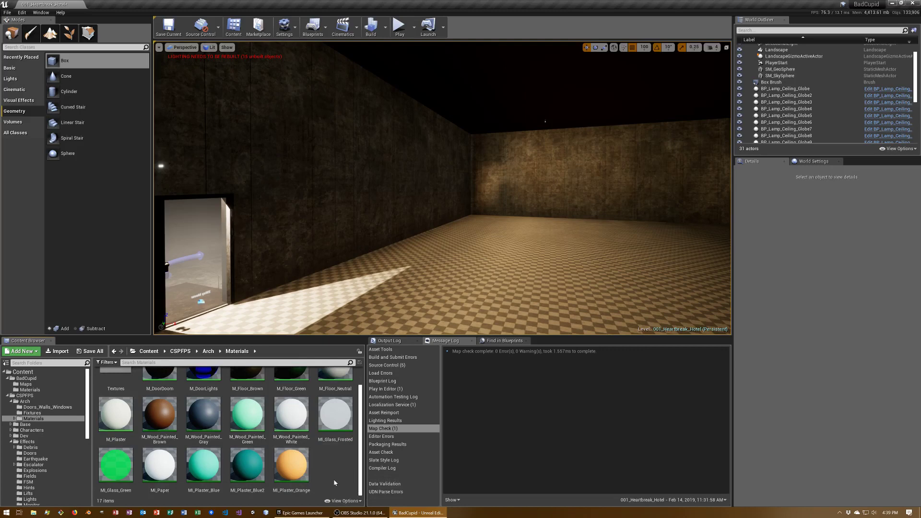
scroll(334, 482, "up", 1)
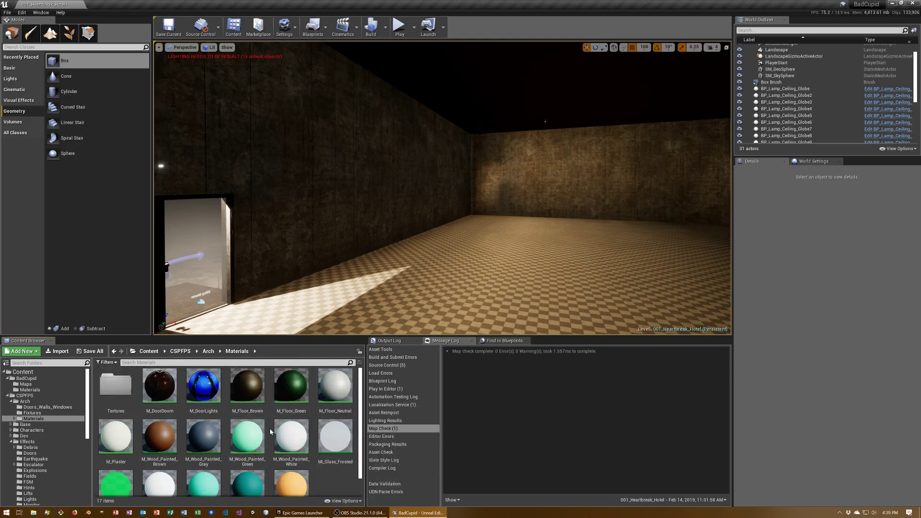
scroll(271, 420, "down", 1)
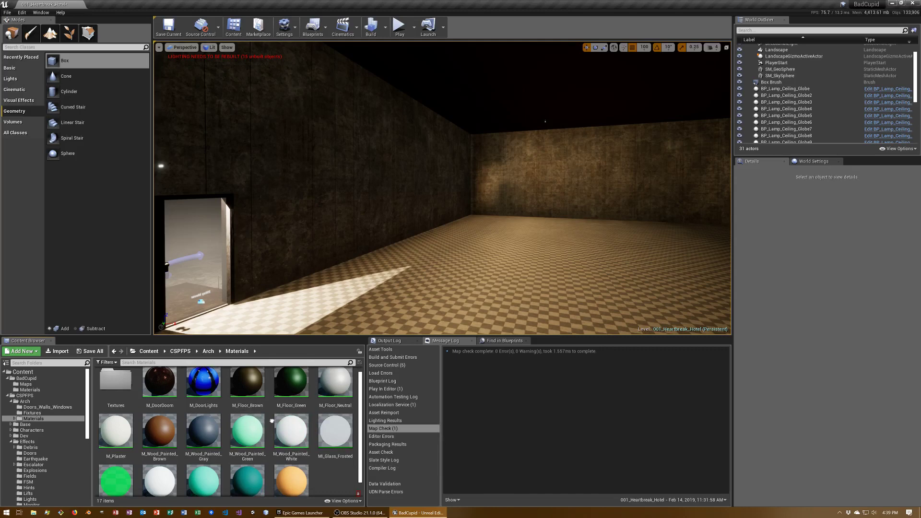
- Copy M_Floor_Brown into BadCupid/Materials and rename the copy M_Wall_Hotel
left_click(245, 388)
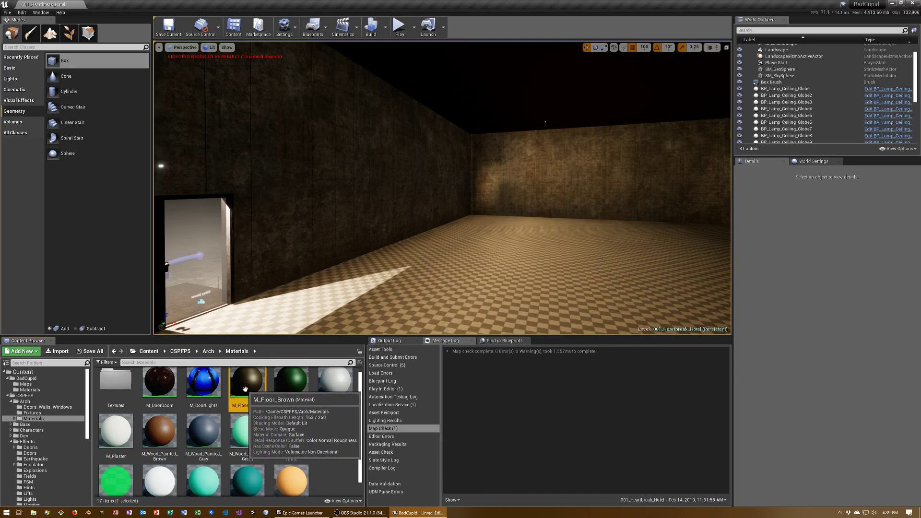
left_click_drag(244, 389, 50, 400)
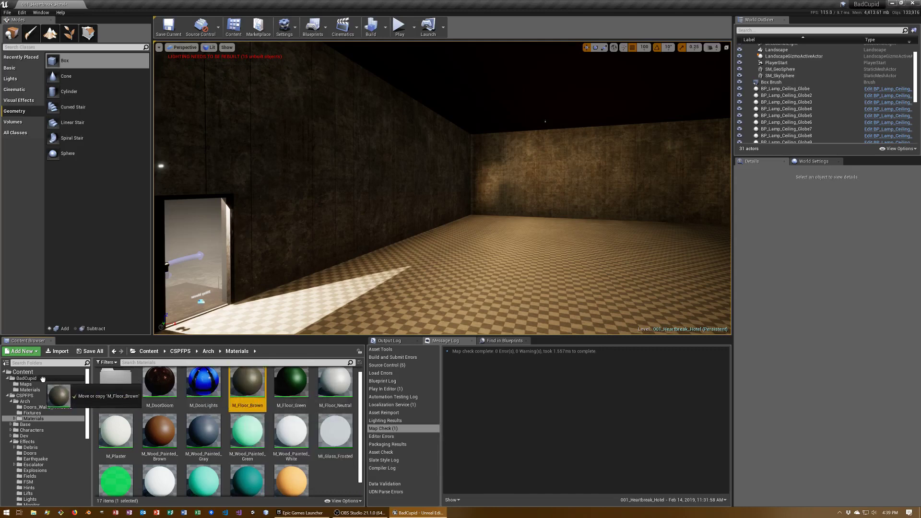
left_click(49, 402)
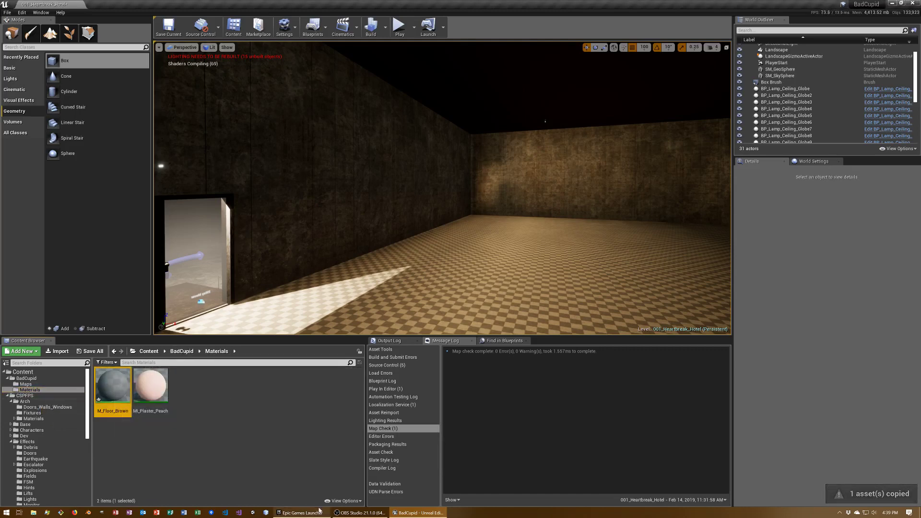
mouse_move(319, 510)
type("M_Wall_")
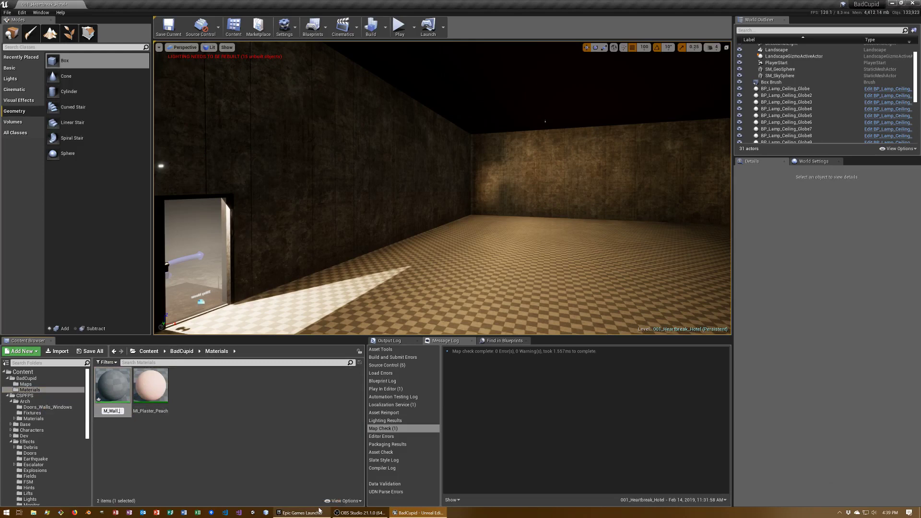
type("el")
key("Return")
left_click(122, 385)
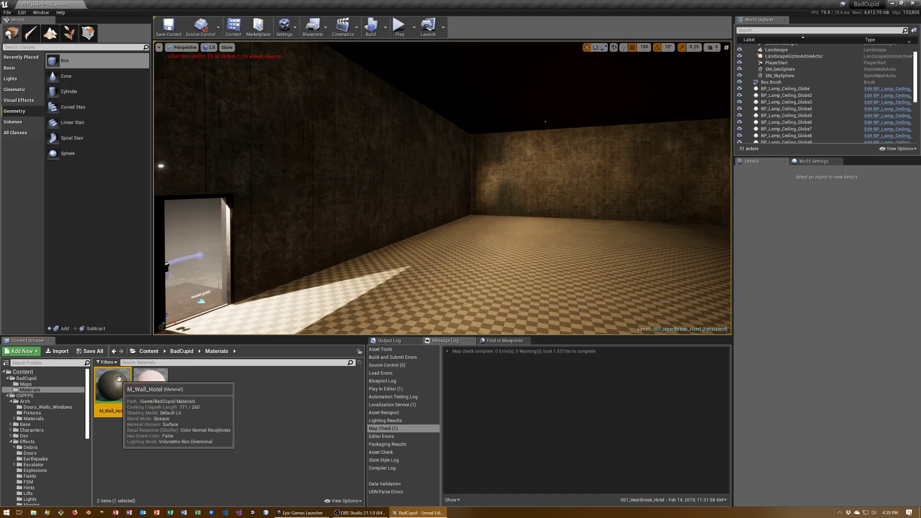
- Apply M_Wall_Hotel to the left, right, side and back walls of the room
left_click_drag(143, 377, 410, 180)
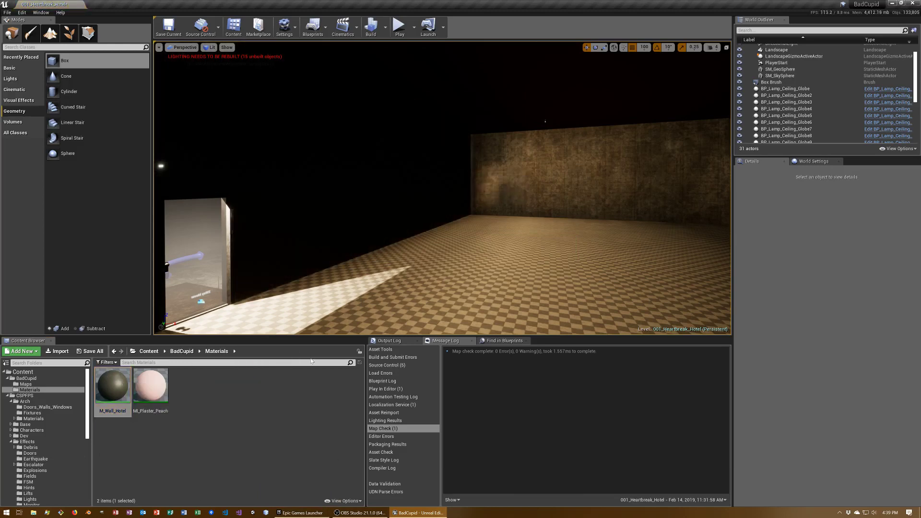
left_click_drag(108, 392, 586, 195)
right_click_drag(585, 195, 633, 192)
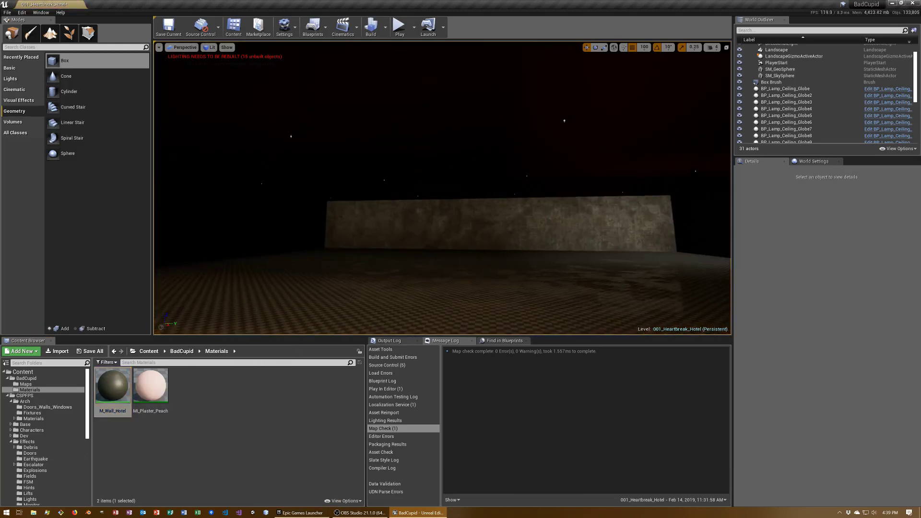
left_click_drag(112, 389, 421, 240)
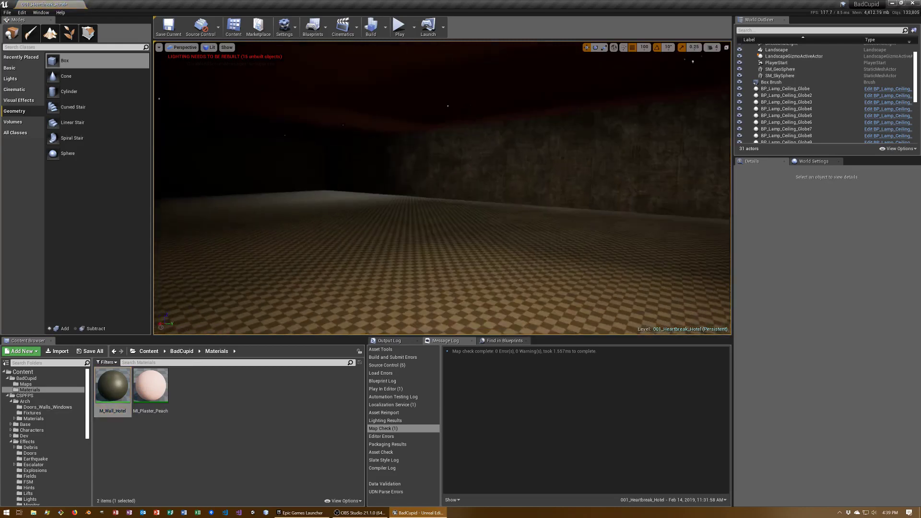
right_click_drag(421, 240, 364, 230)
left_click_drag(112, 386, 469, 172)
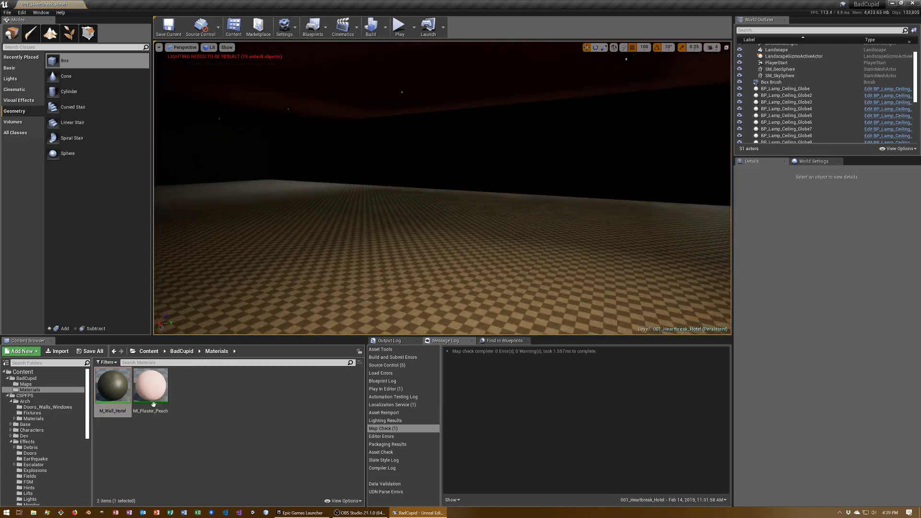
- Lighten M_Wall_Hotel's Color parameter to a pale tan beige (sRGB 8D8268)
double_click(120, 394)
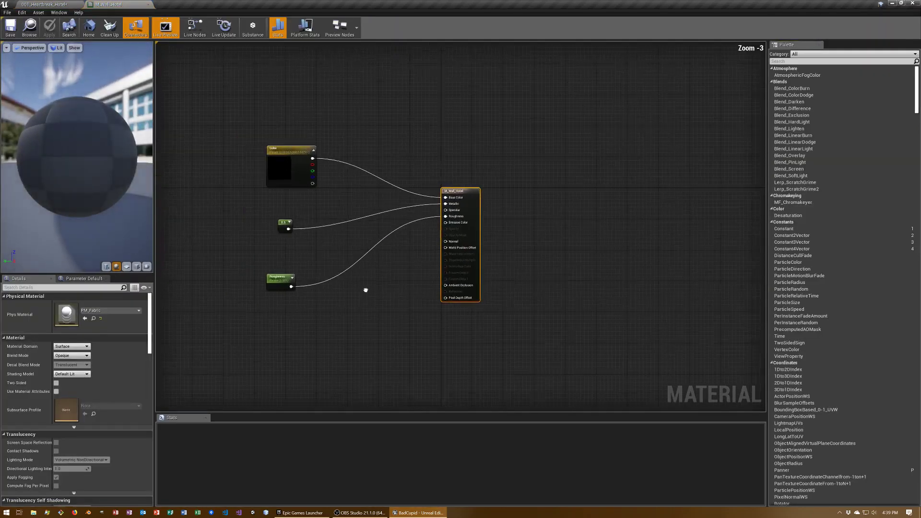
scroll(422, 253, "up", 1)
double_click(364, 205)
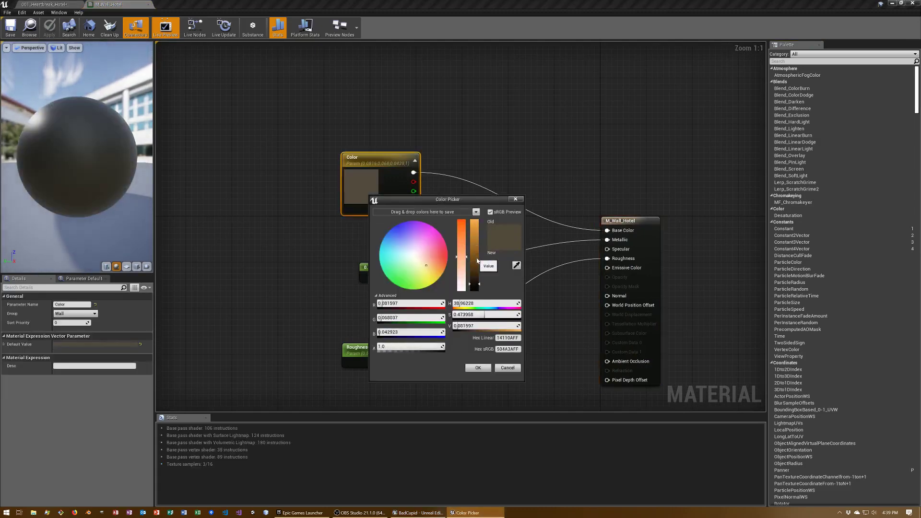
left_click_drag(473, 283, 474, 272)
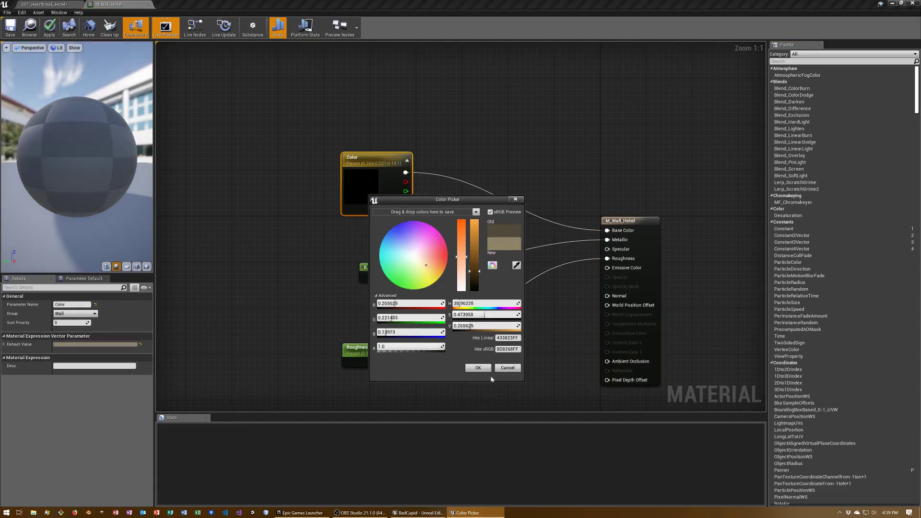
left_click_drag(147, 139, 115, 140)
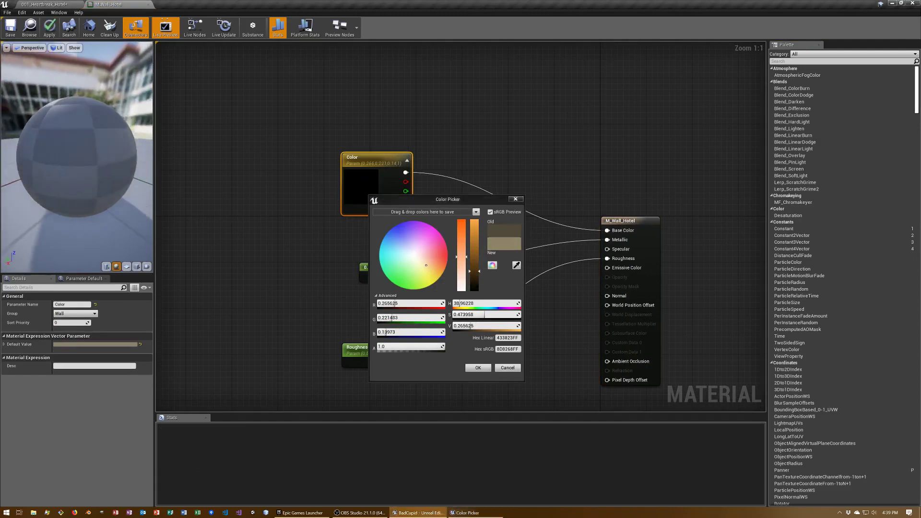
left_click(479, 368)
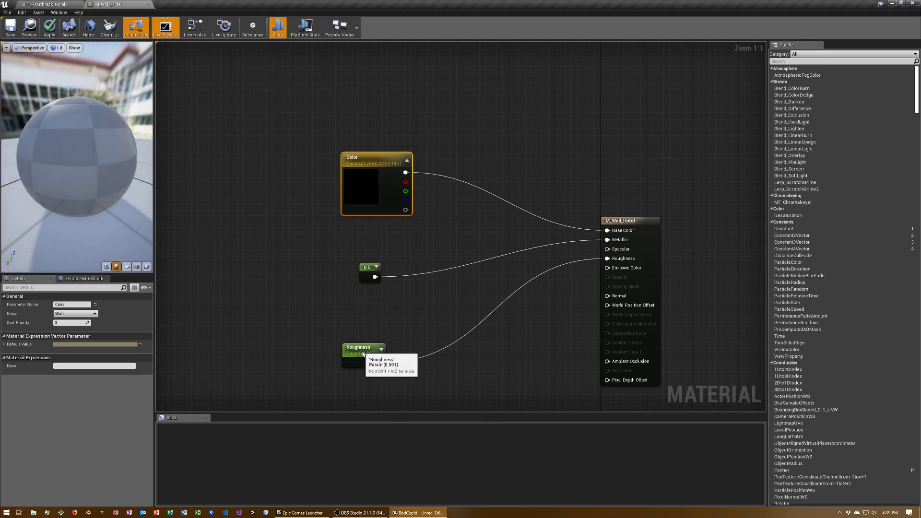
- Add a TextureSampleParameter2D named Normal wired into M_Wall_Hotel's Normal input
left_click_drag(365, 353, 346, 324)
left_click_drag(607, 296, 479, 333)
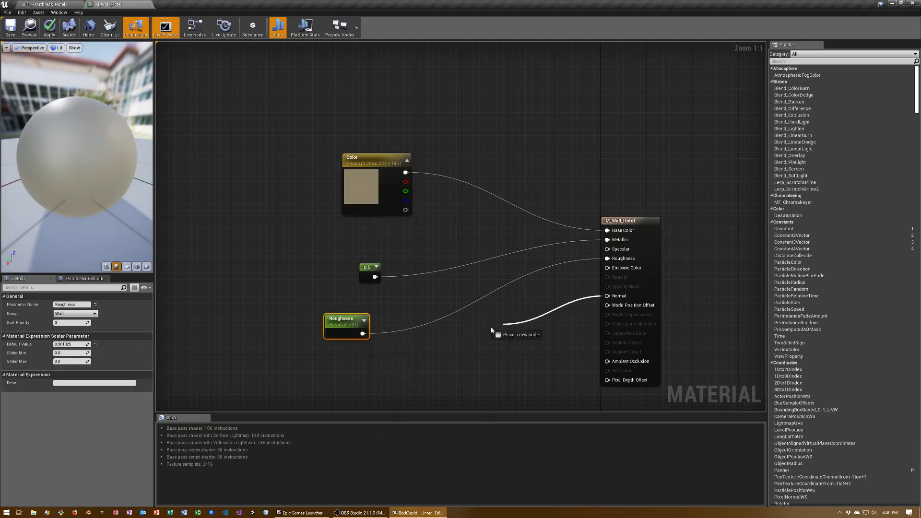
type("texturep")
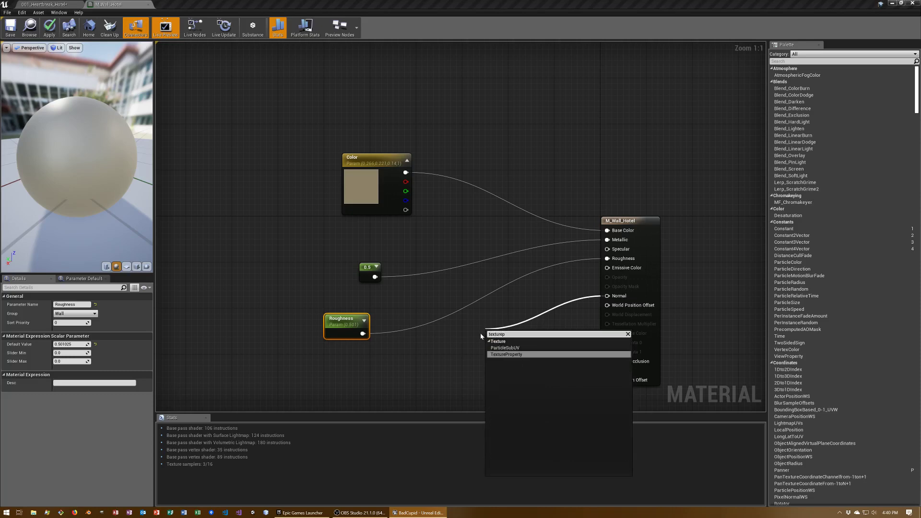
key("BackSpace")
type("s")
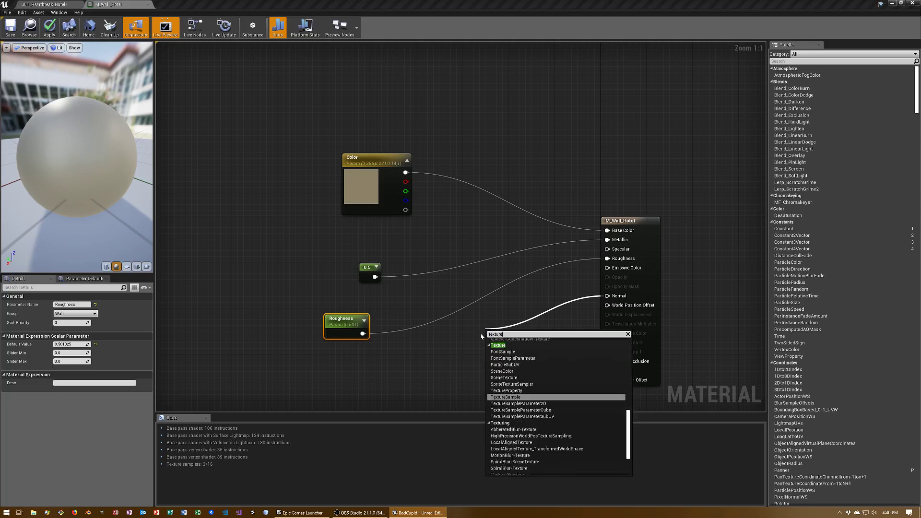
type("am")
key("Return")
type("Normal")
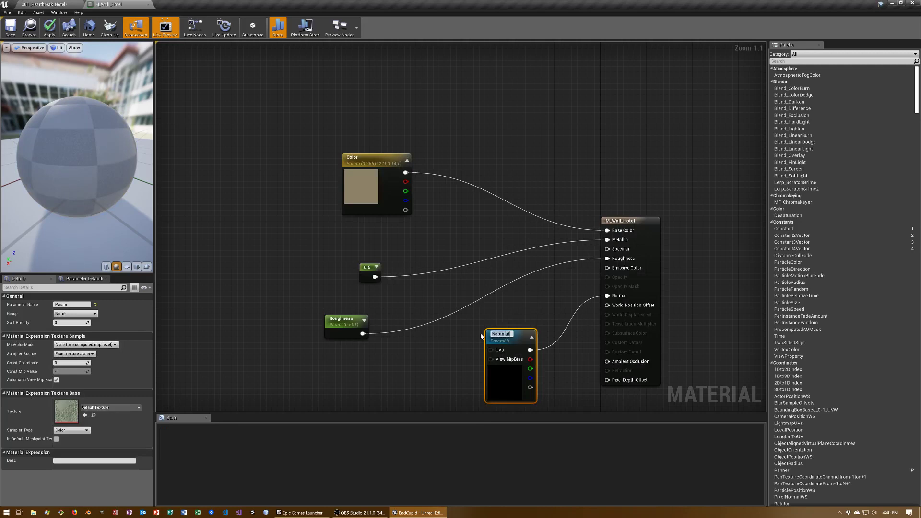
key("Return")
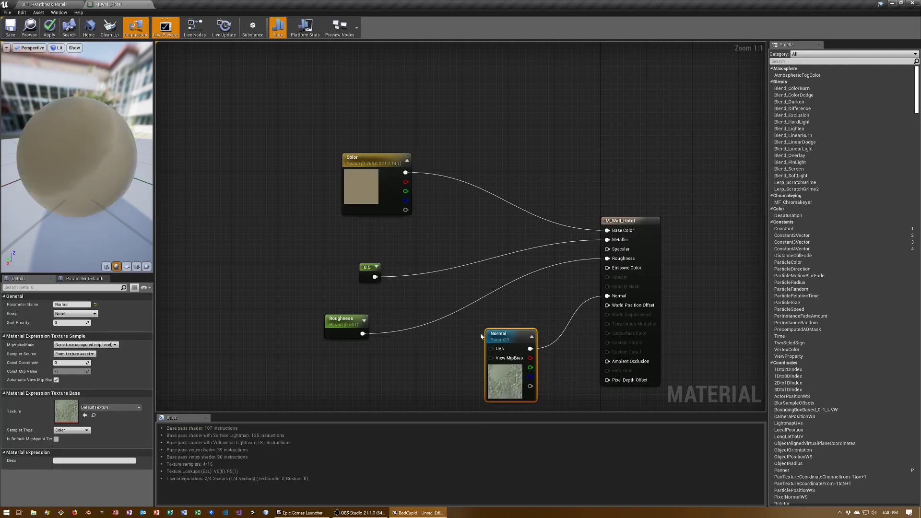
- Set the Normal parameter's texture to T_Grid_N, then save and close the material
left_click(109, 407)
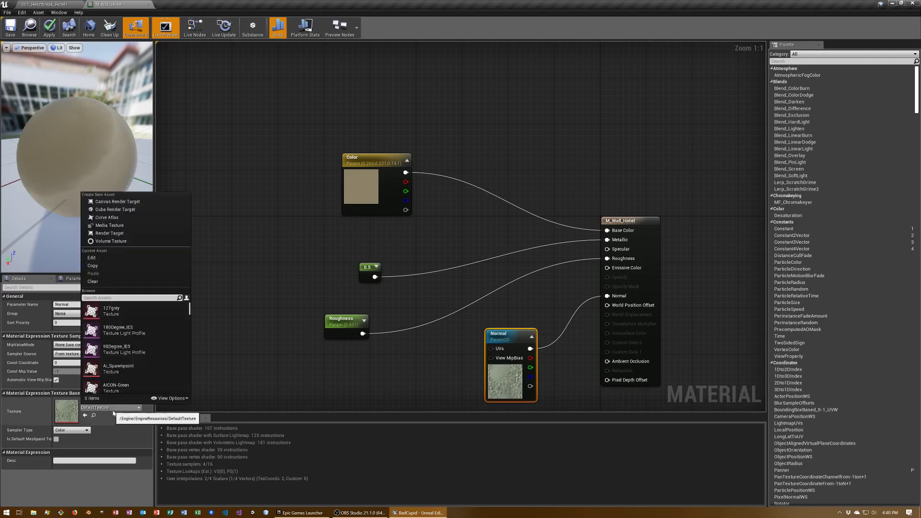
scroll(147, 338, "up", 1)
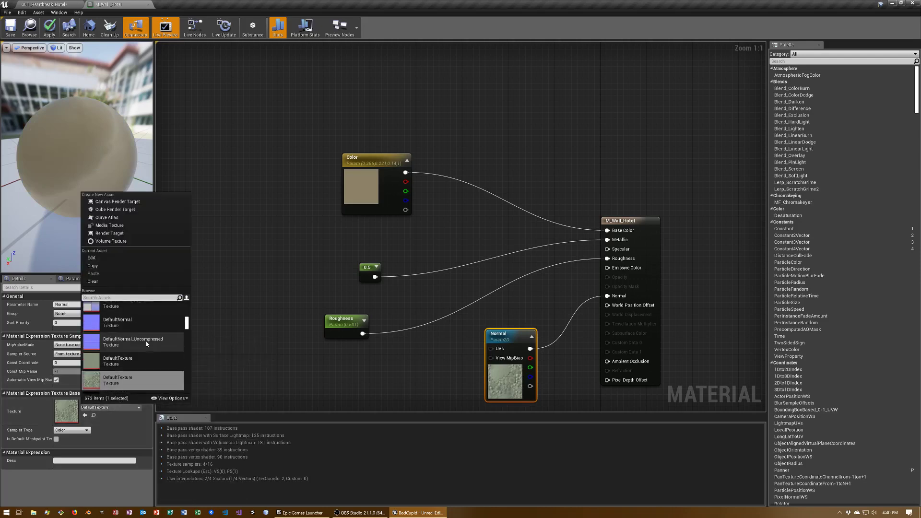
left_click(147, 344)
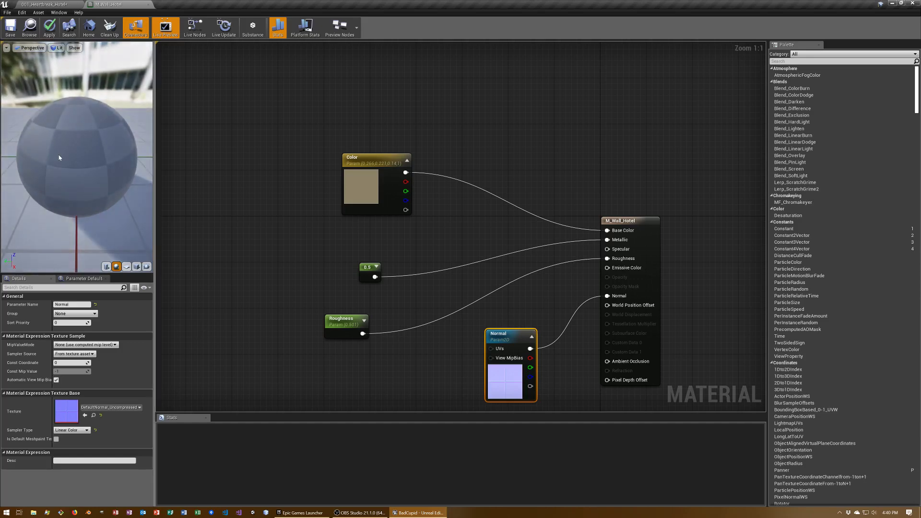
left_click(110, 407)
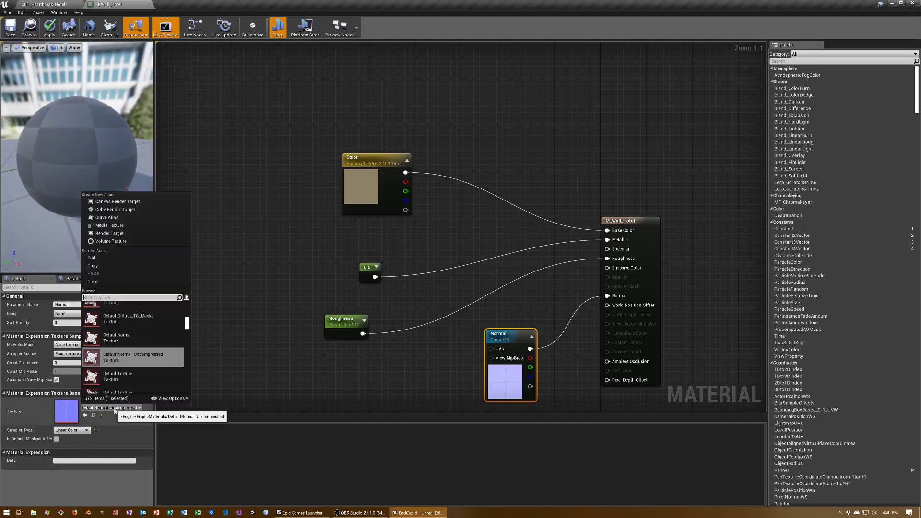
scroll(188, 326, "up", 2)
left_click_drag(187, 325, 192, 295)
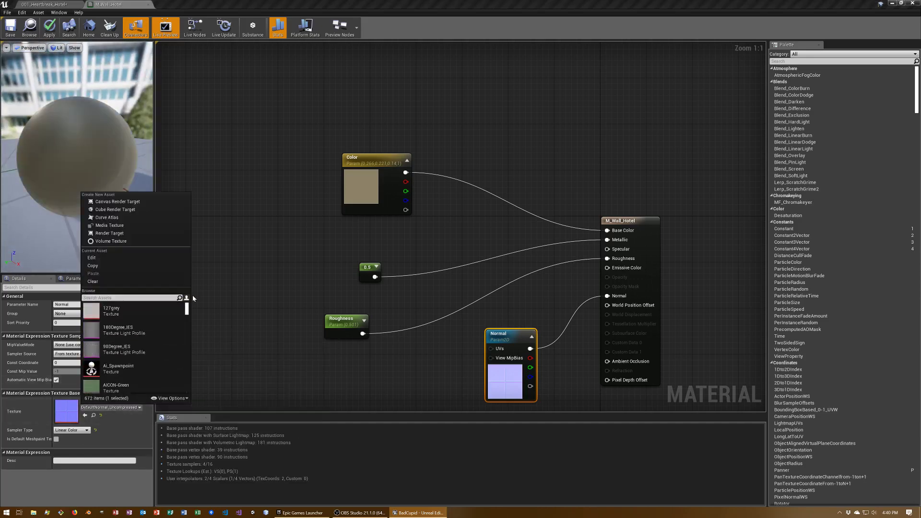
type("_N")
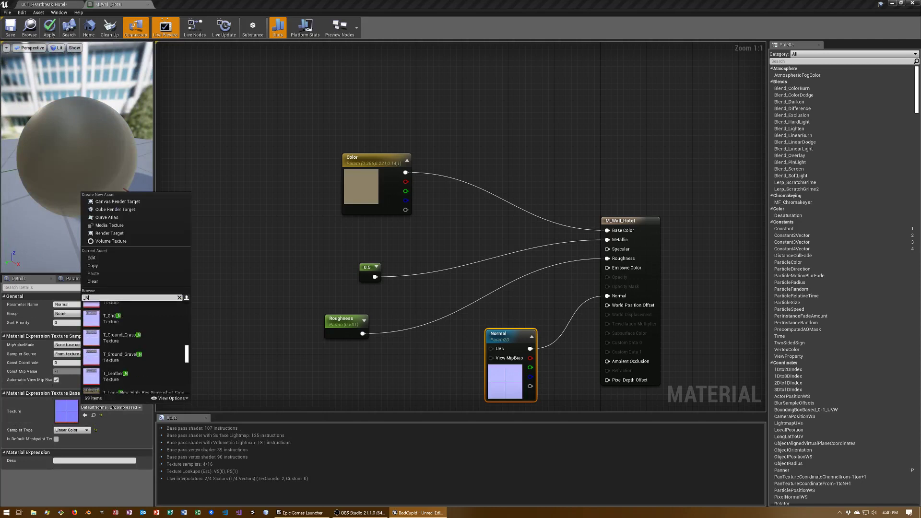
left_click(115, 319)
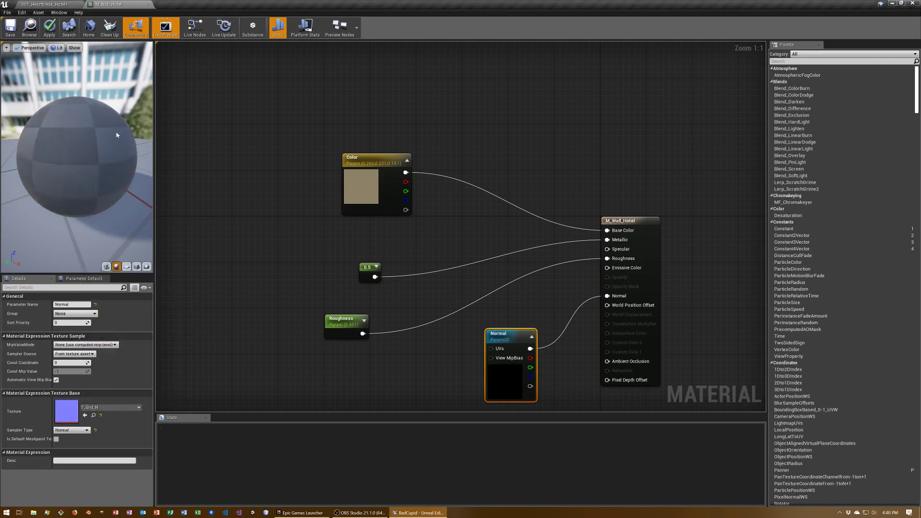
left_click_drag(105, 144, 115, 144)
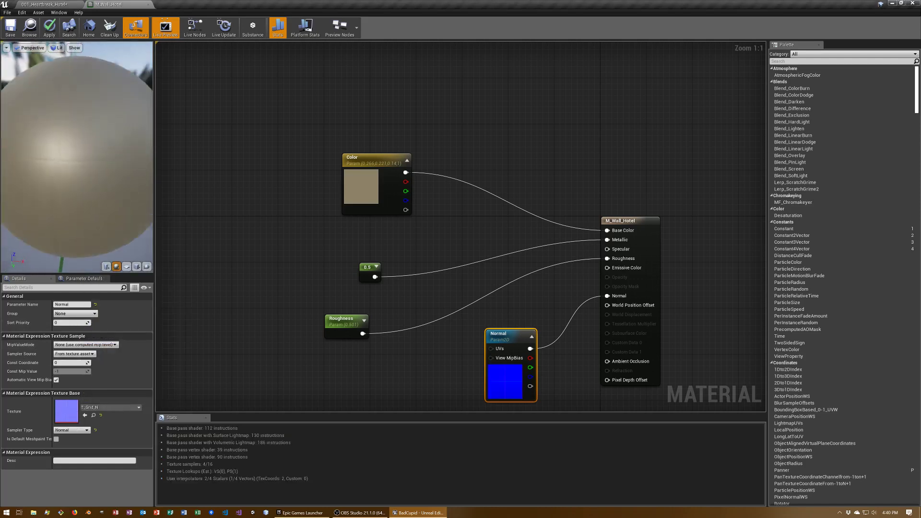
left_click_drag(69, 257, 86, 254)
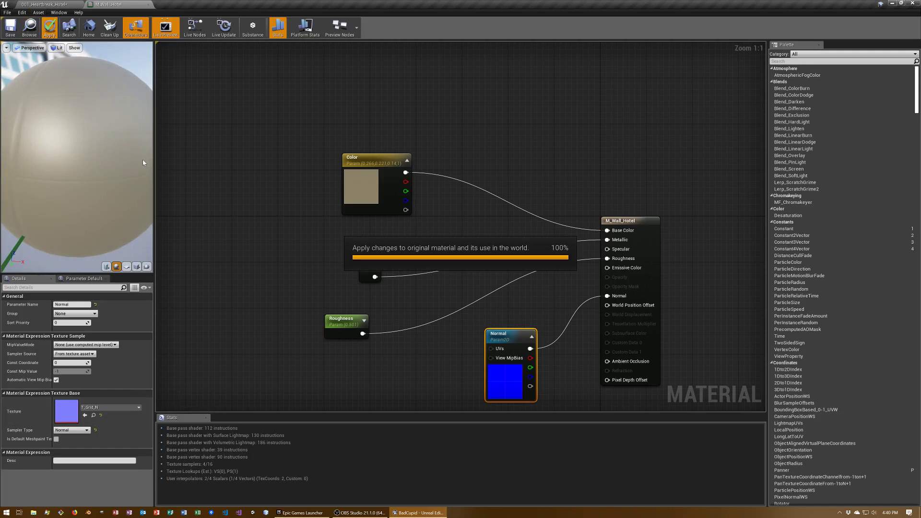
key("ctrl+s")
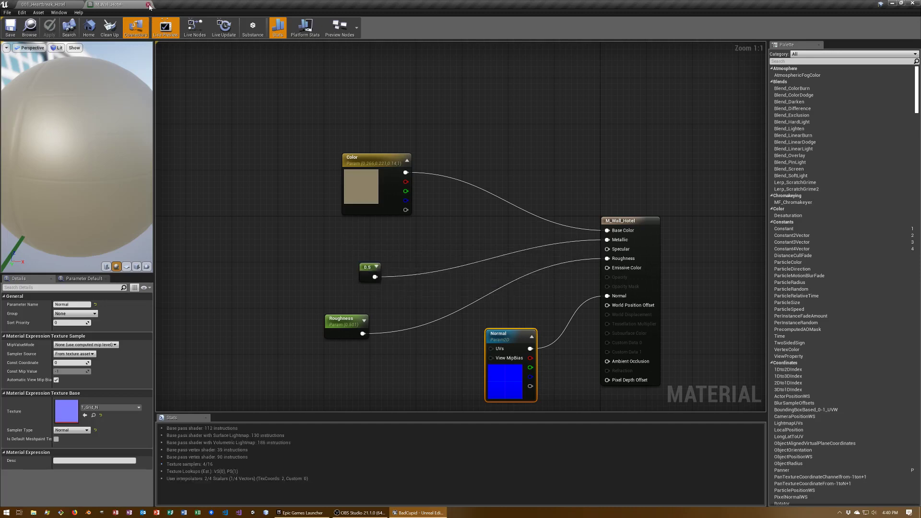
left_click(148, 5)
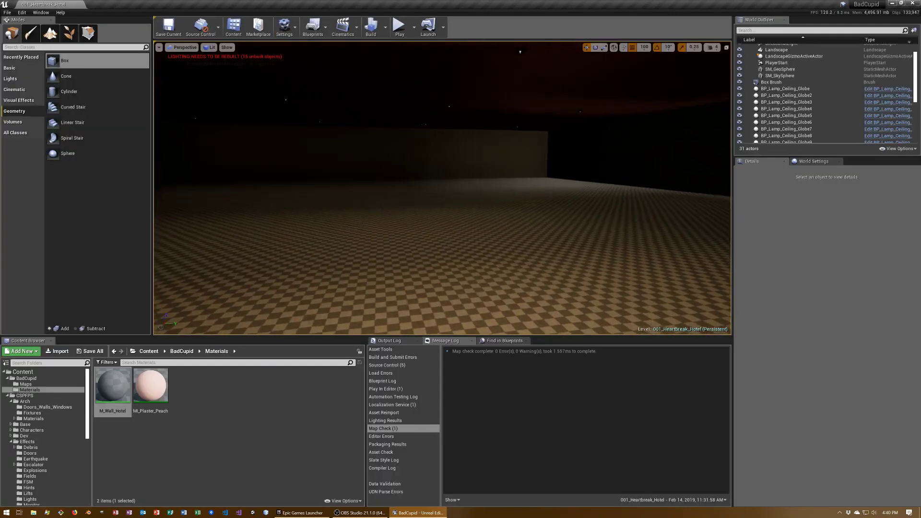
- Start a lighting build and fly around the room, ending on the Hotel Front Door Light
left_click(372, 28)
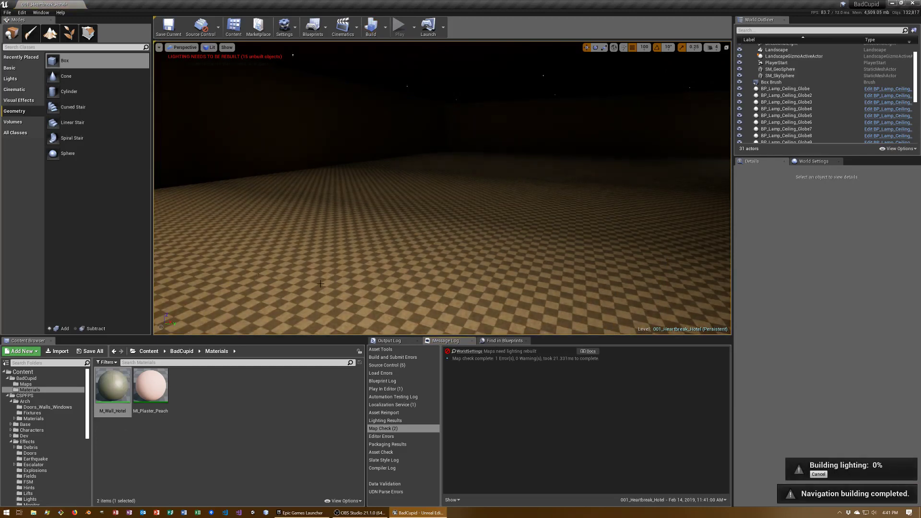
right_click_drag(320, 283, 320, 283)
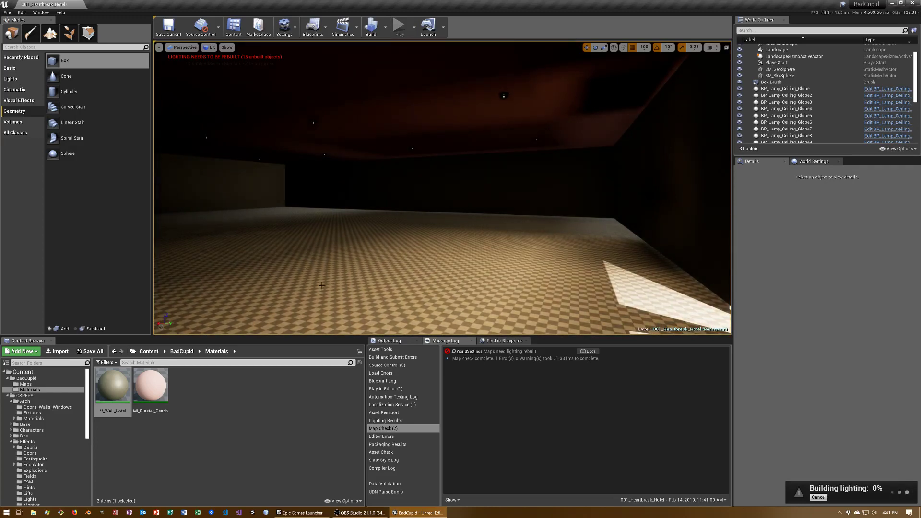
right_click_drag(321, 285, 321, 285)
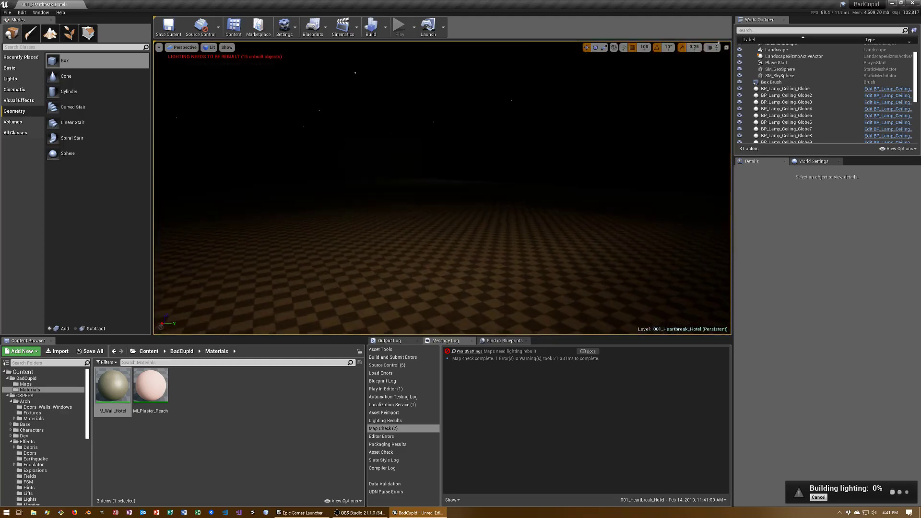
right_click_drag(408, 205, 408, 204)
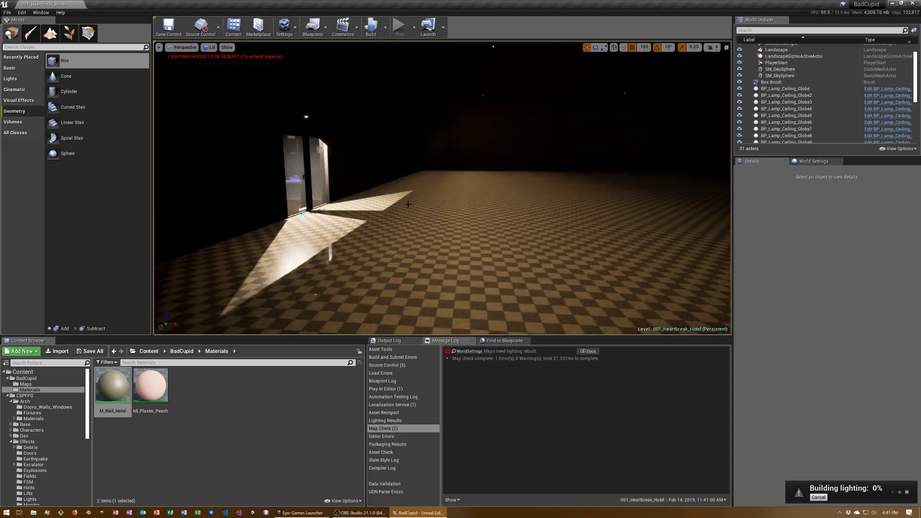
right_click_drag(408, 204, 407, 205)
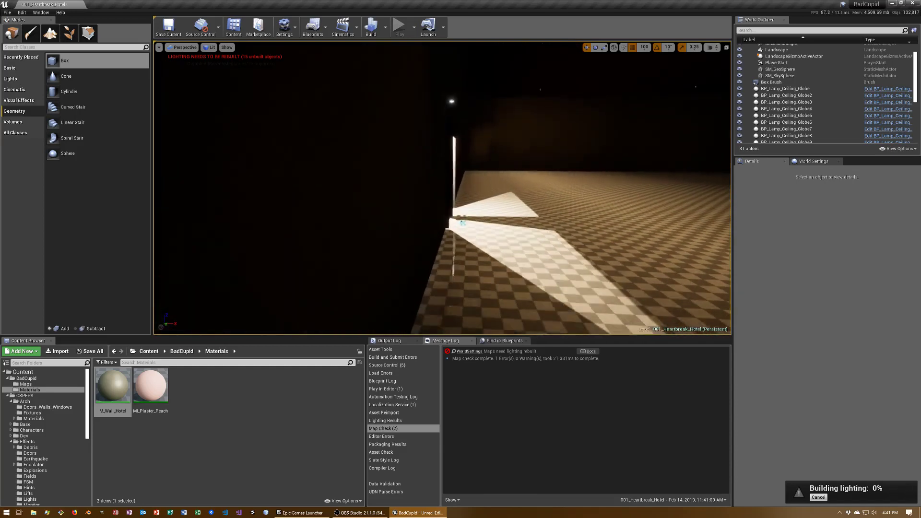
right_click_drag(462, 222, 462, 223)
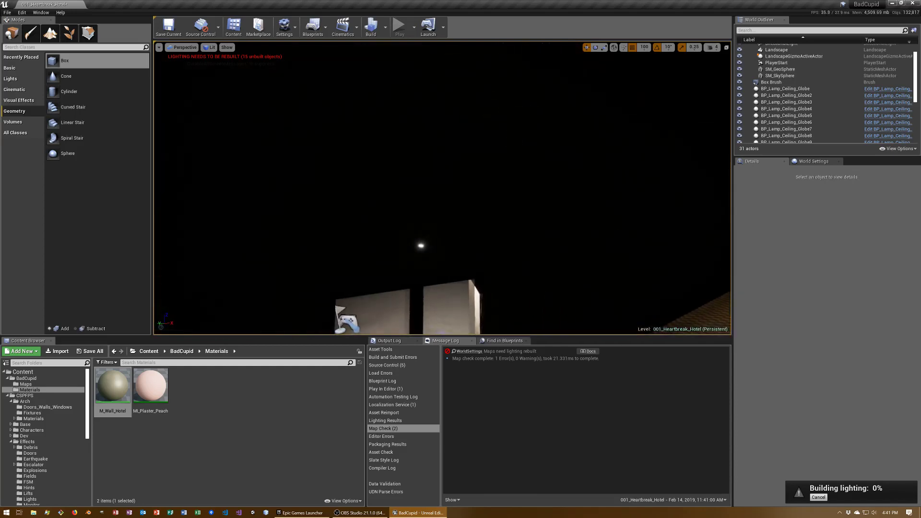
left_click(421, 245)
- Shift the Hotel Front Door Light left to X 218.53 and face the lit doors
right_click_drag(421, 245, 421, 246)
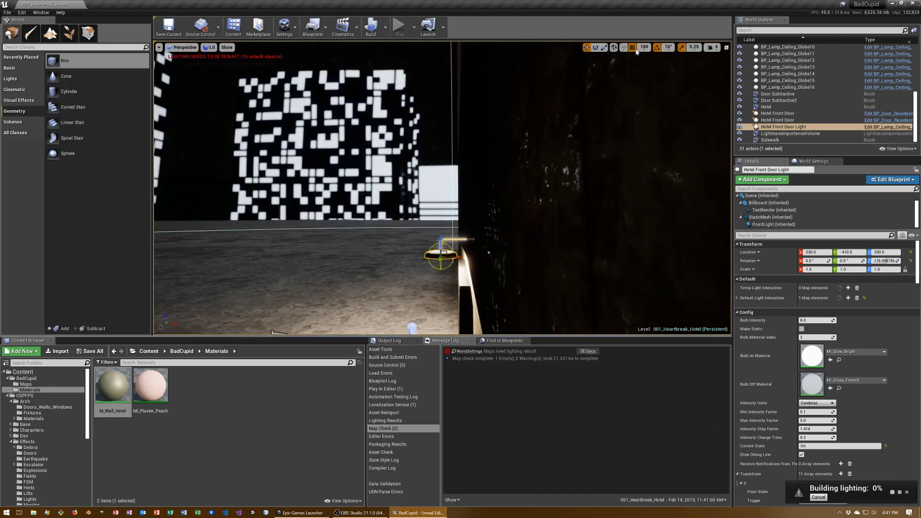
left_click_drag(460, 256, 452, 255)
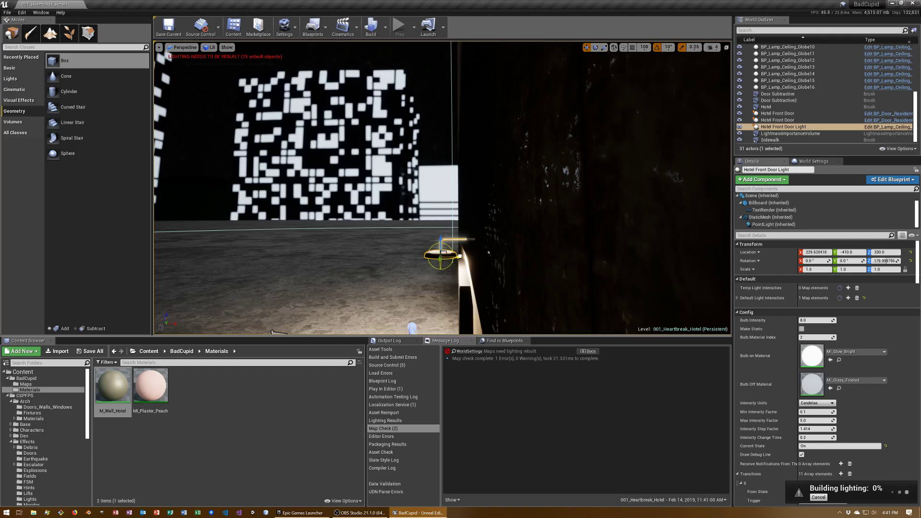
scroll(442, 188, "down", 5)
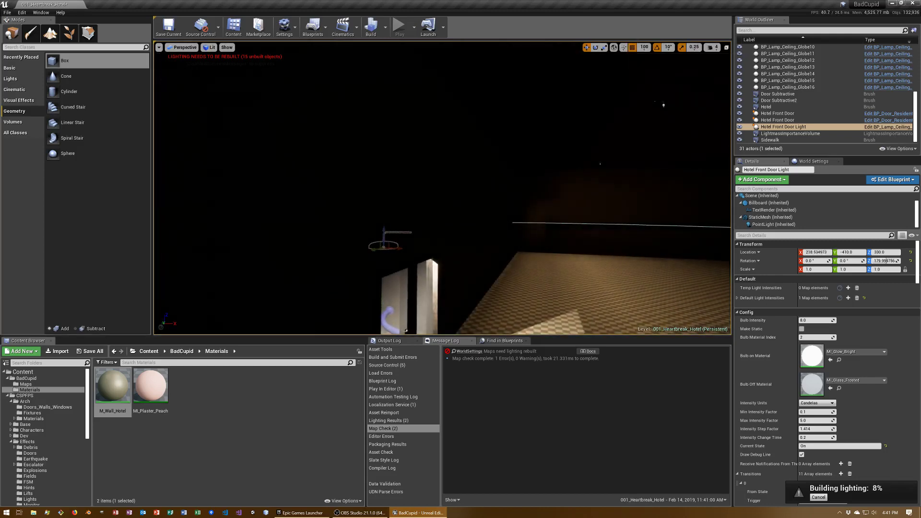
left_click_drag(479, 191, 460, 221)
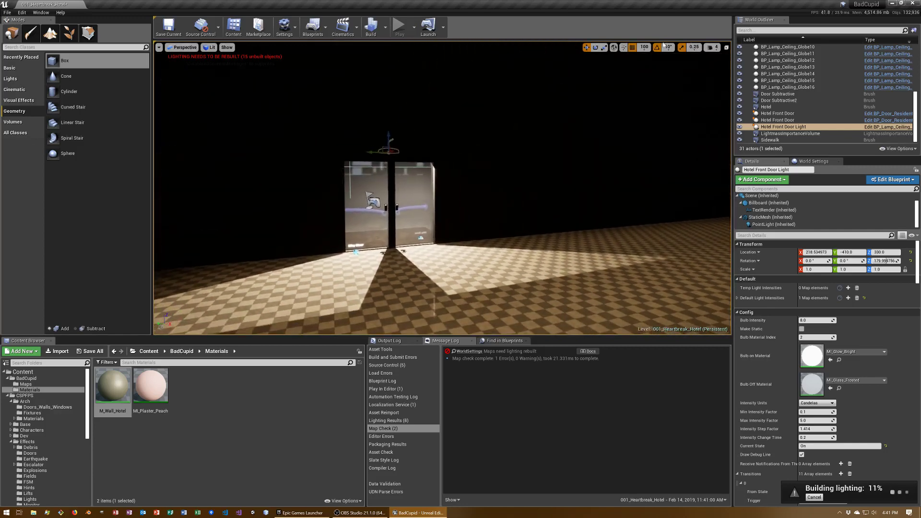
- Set grid snapping to 10, save the level, and pull back to view the lit doors
left_click(644, 47)
left_click(647, 82)
left_click_drag(593, 125, 566, 144)
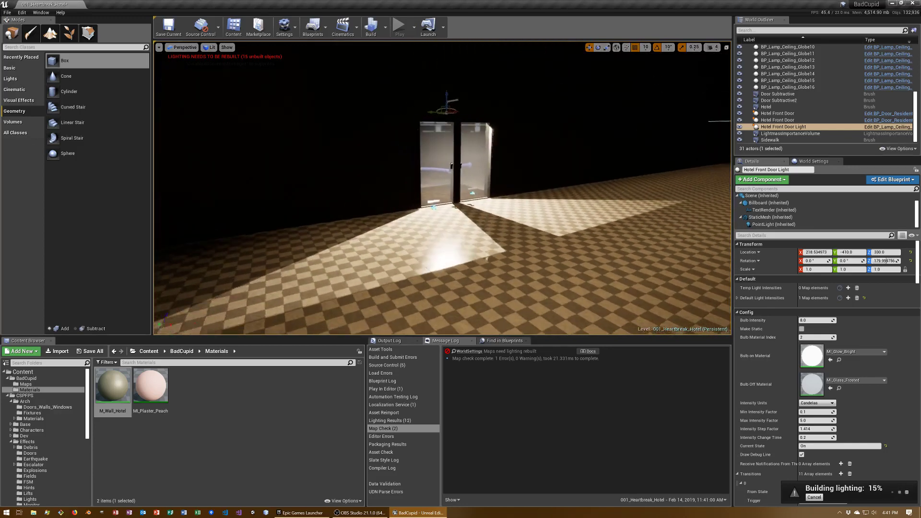
key("ctrl+s")
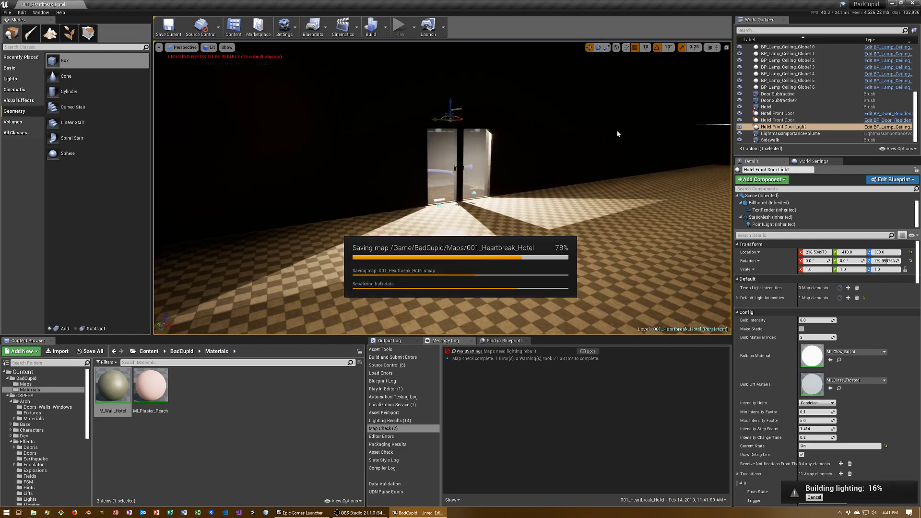
mouse_move(441, 191)
left_mouse_down()
mouse_move(422, 216)
mouse_move(432, 158)
left_mouse_up()
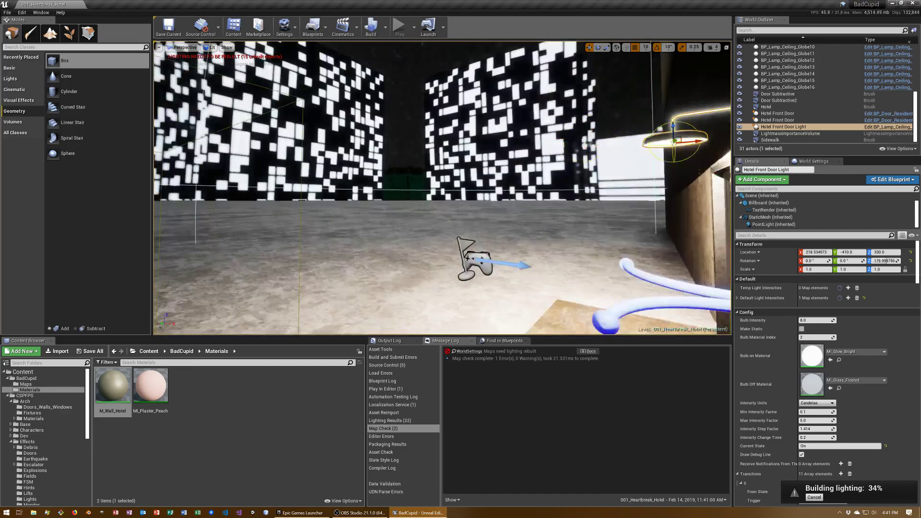
mouse_move(441, 192)
left_mouse_down()
mouse_move(412, 216)
mouse_move(603, 208)
left_mouse_up()
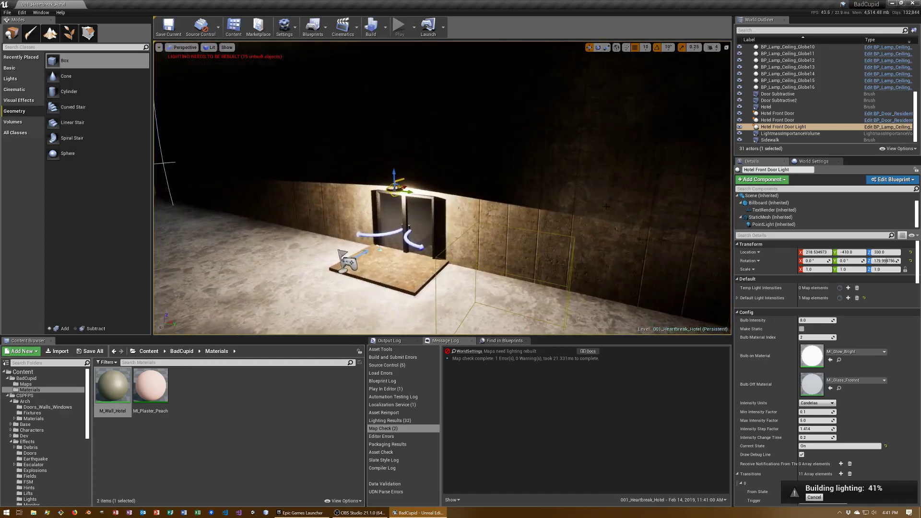
- Apply M_Floor_Green from the Arch materials to the sidewalk slab before the doors
left_click(421, 267)
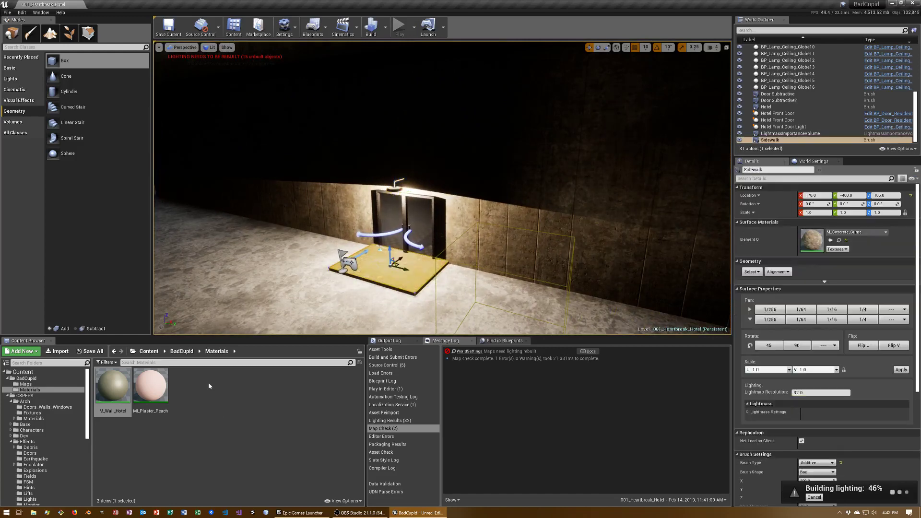
left_click(39, 420)
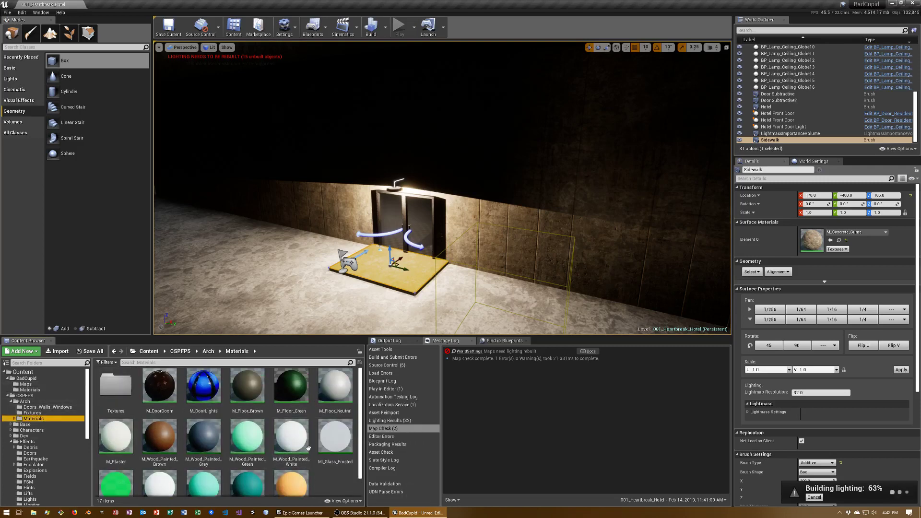
left_click_drag(291, 386, 399, 302)
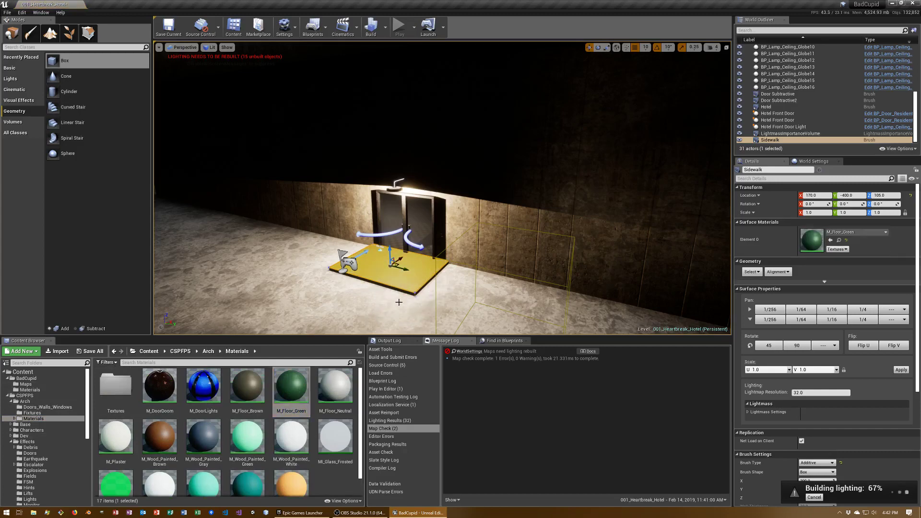
scroll(398, 302, "up", 5)
key("Escape")
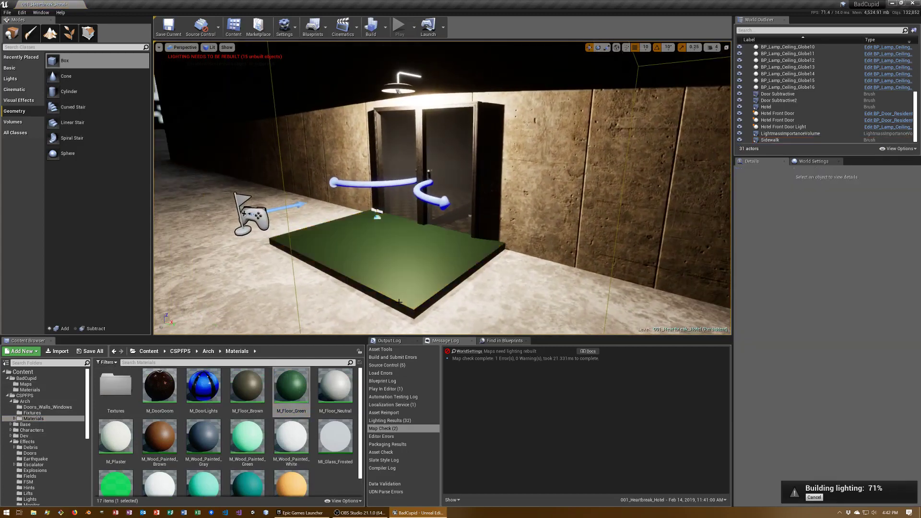
scroll(398, 302, "down", 5)
right_click_drag(398, 302, 400, 302)
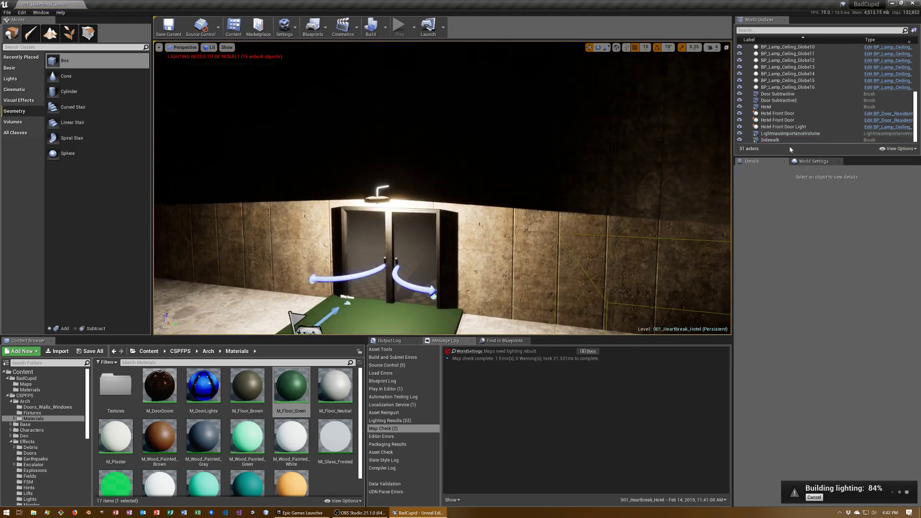
- Rename the Sidewalk actor to Entrance in the World Outliner
left_click(772, 140)
key("F2")
type("Entranc")
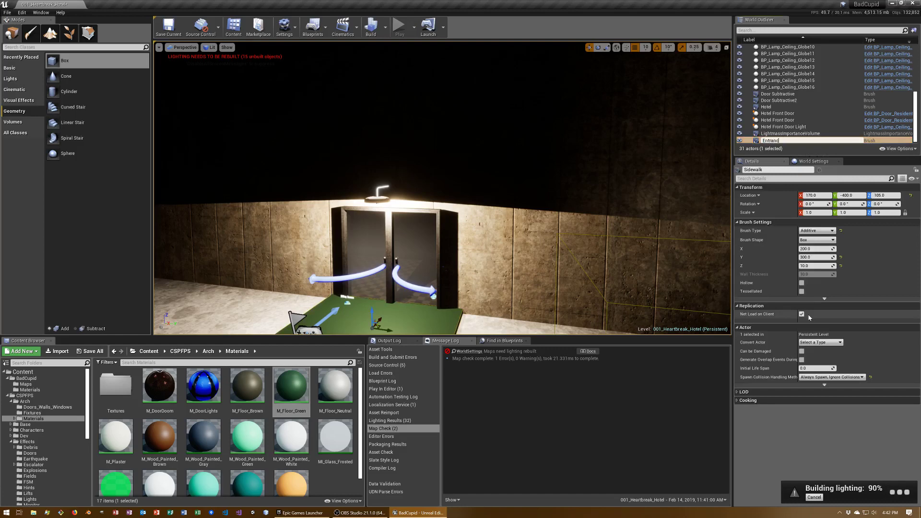
type("e")
key("Return")
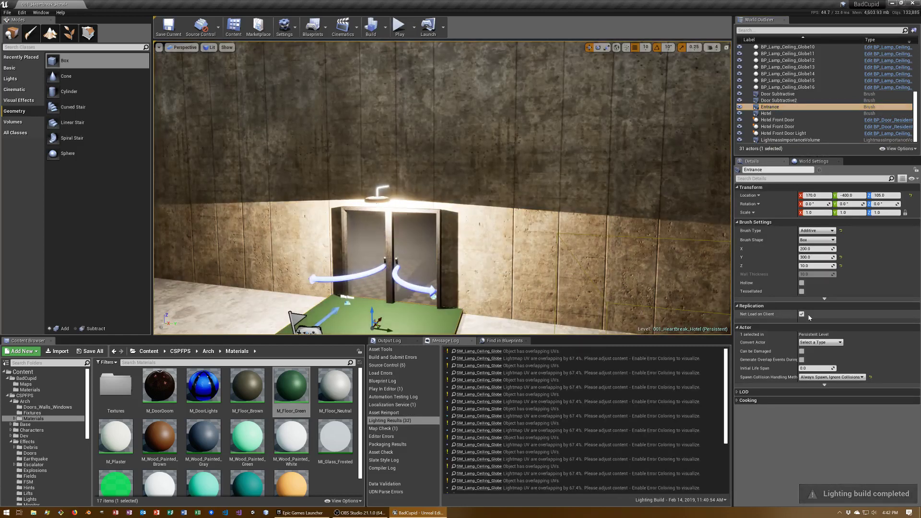
- Save the map and resize the Box Brush to 3999 × 3999, keeping Z at 50
right_click_drag(410, 219, 362, 194)
key("ctrl+s")
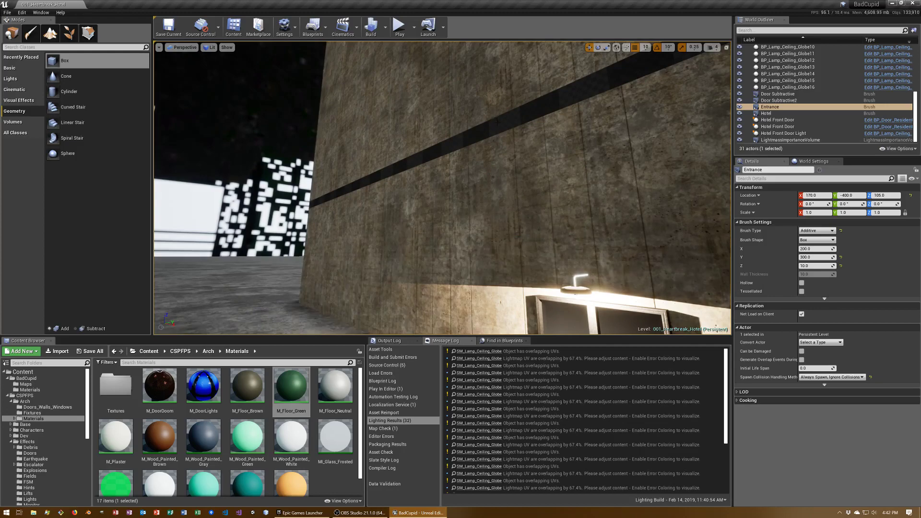
left_click(496, 121)
scroll(830, 432, "down", 3)
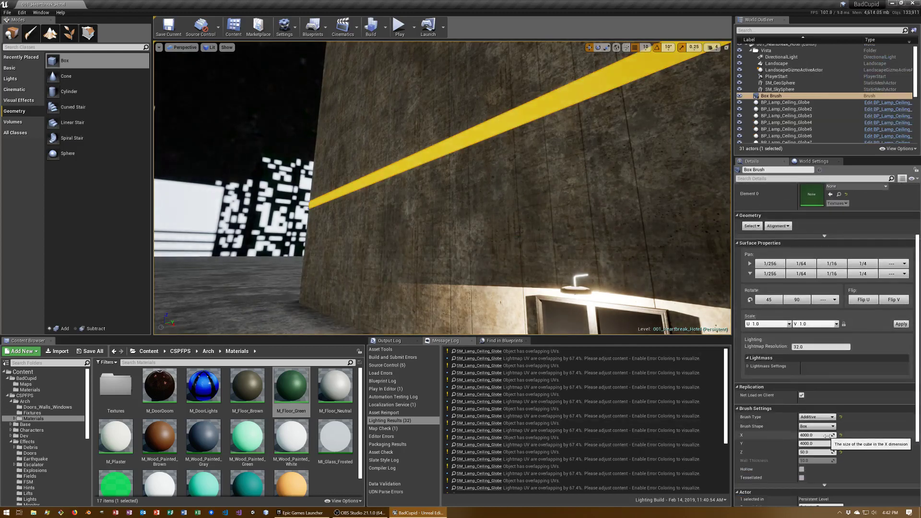
type("99")
key("Tab")
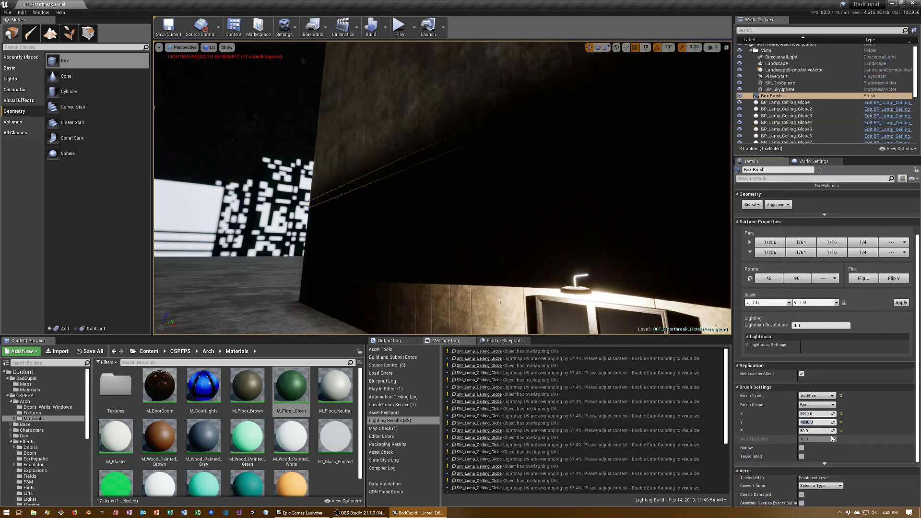
type("3999")
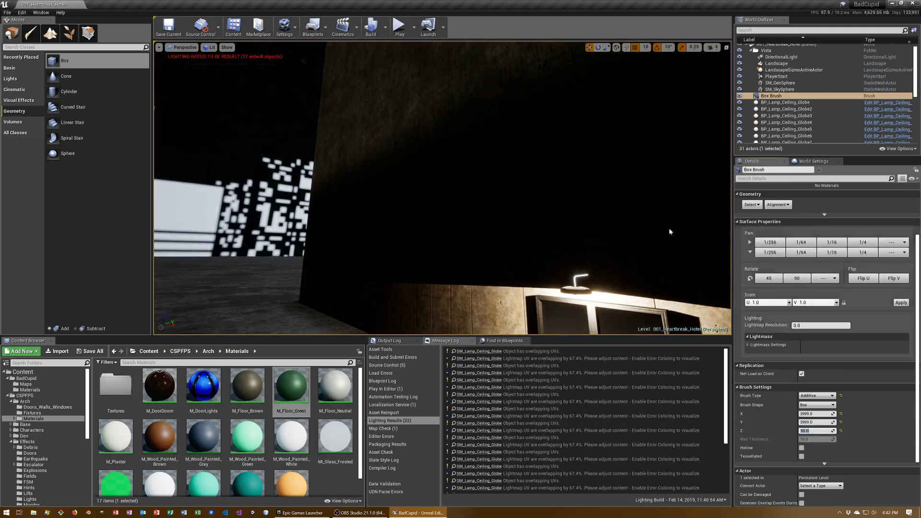
mouse_move(480, 192)
right_mouse_down()
mouse_move(527, 202)
mouse_move(479, 191)
right_mouse_up()
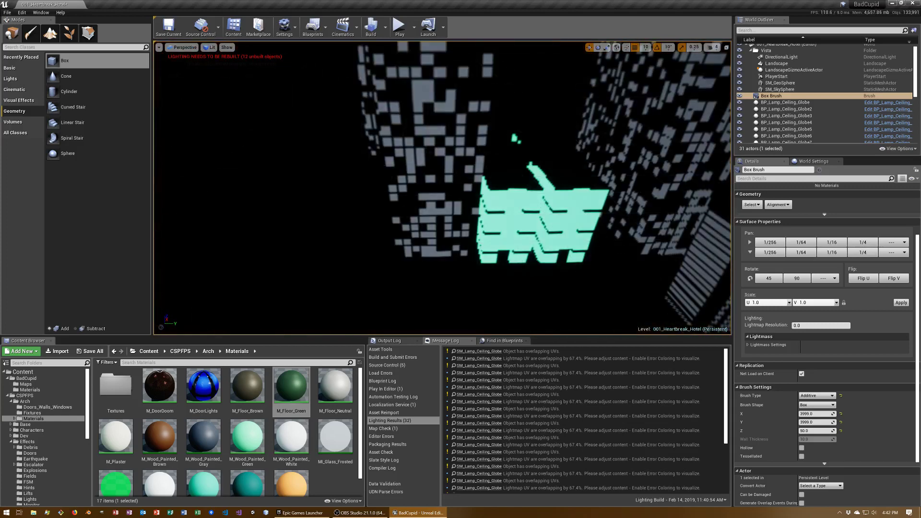
left_click(401, 52)
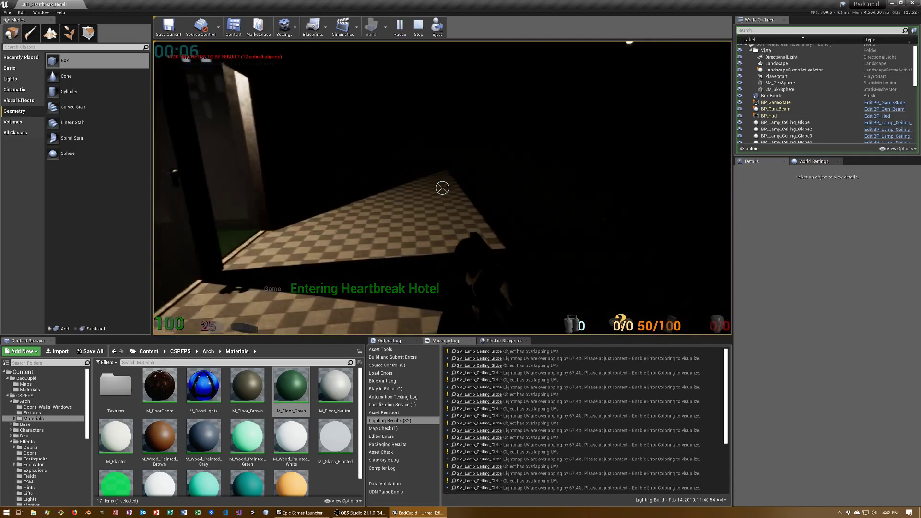
key("Escape")
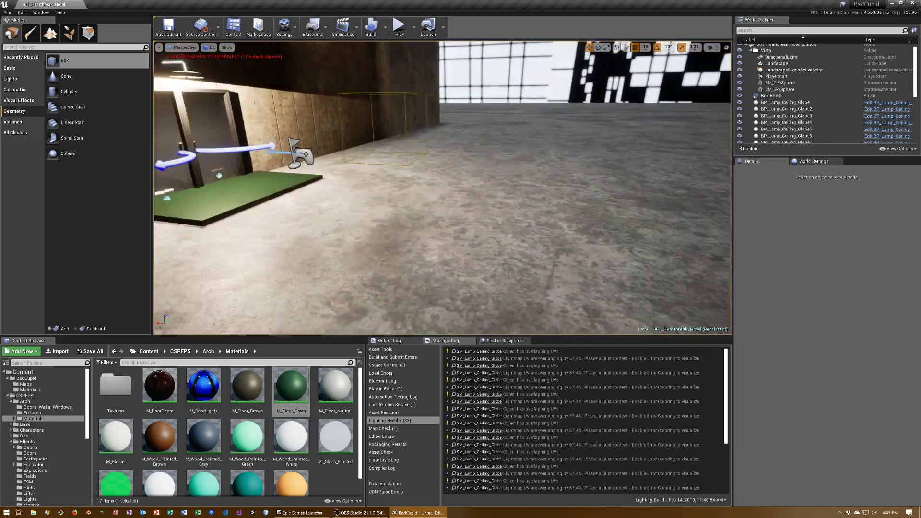
- Duplicate the Entrance slab upward above the doors and size the copy 300 by 400
right_click_drag(661, 205, 660, 205)
left_click(484, 238)
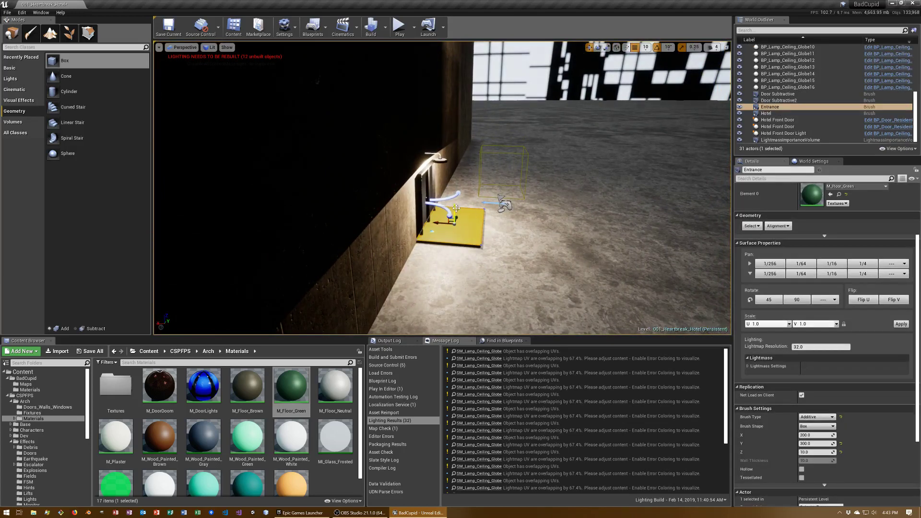
left_click_drag(450, 207, 455, 143, "alt")
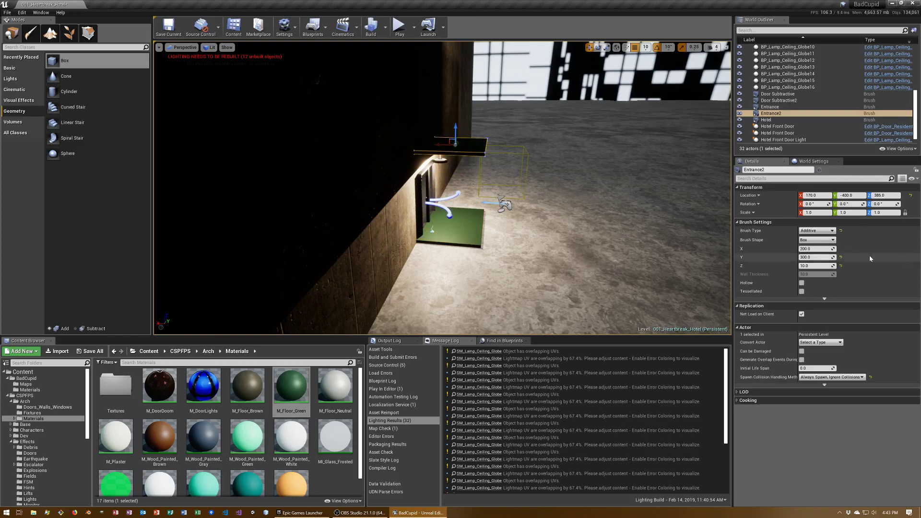
left_click(815, 249)
type("300")
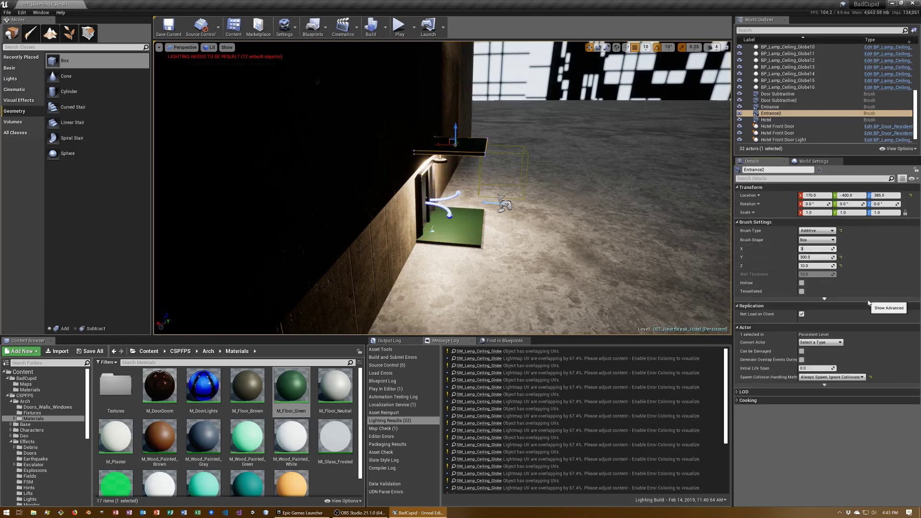
key("Tab")
type("40")
key("Tab")
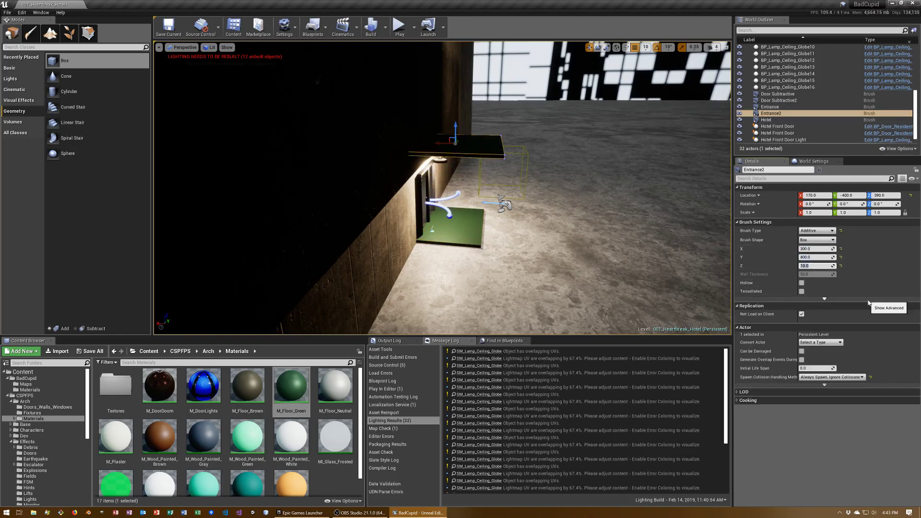
- Move the Entrance2 slab to X 120 and rotate it to -180
mouse_move(442, 142)
left_mouse_down()
mouse_move(456, 151)
mouse_move(481, 242)
mouse_move(562, 242)
left_mouse_up()
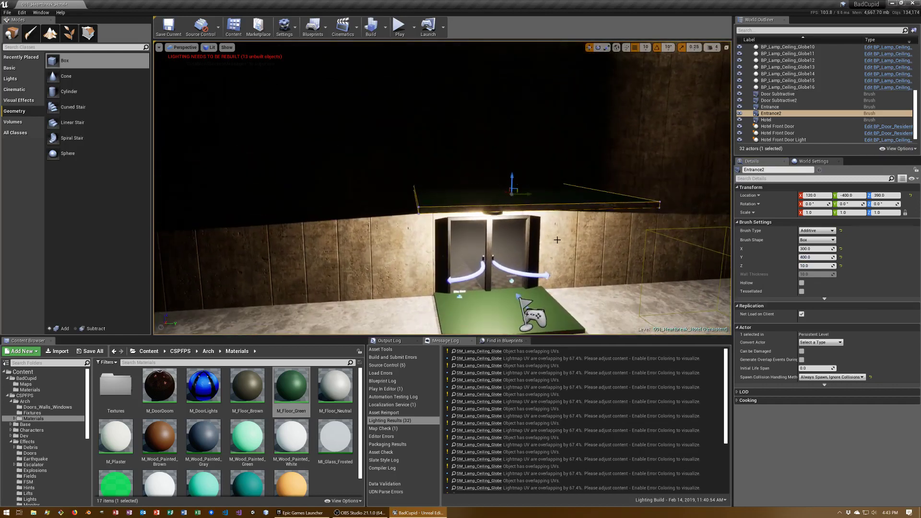
key("e")
left_click_drag(497, 179, 513, 222)
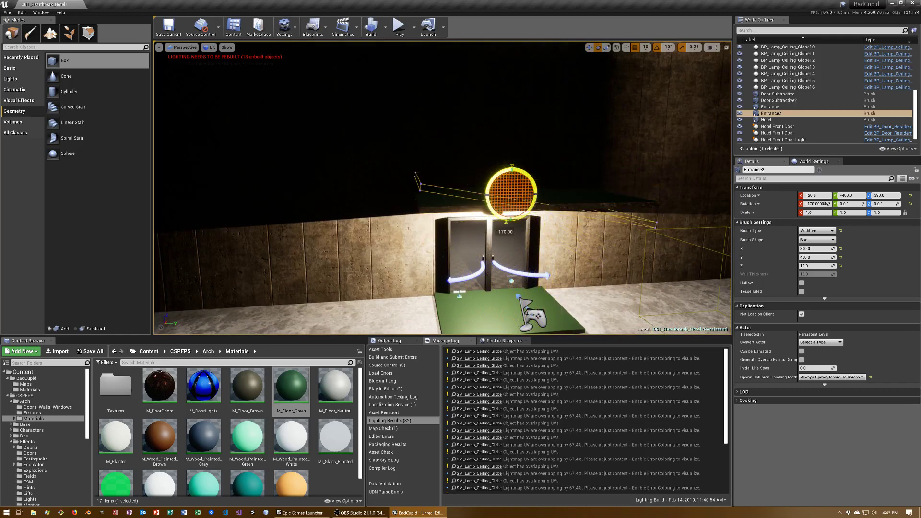
left_click_drag(513, 221, 509, 211)
key("w")
- Apply M_Floor_Brown to the canopy's underside and save the map
right_click_drag(441, 192, 442, 178)
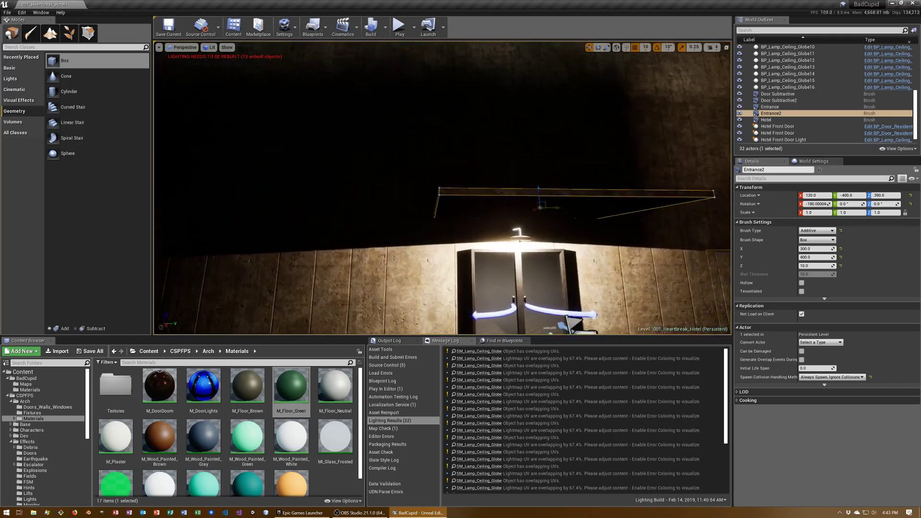
left_click(480, 106)
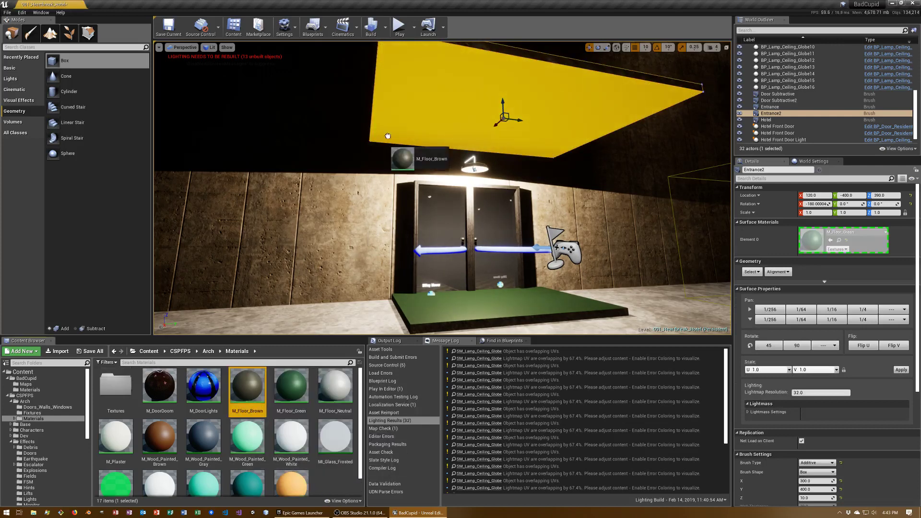
left_click_drag(252, 401, 434, 103)
mouse_move(463, 170)
right_mouse_down()
mouse_move(464, 187)
mouse_move(463, 176)
right_mouse_up()
key("Escape")
key("ctrl+s")
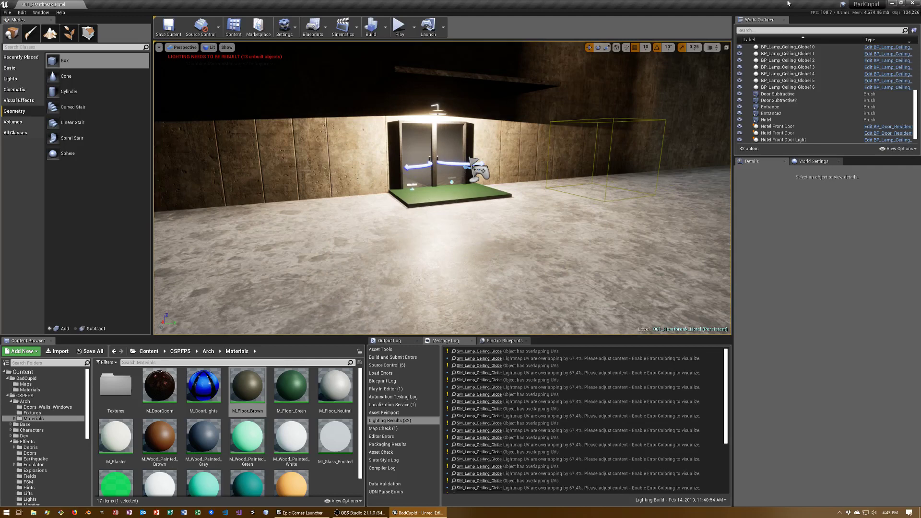
- Rebuild geometry and lighting, save, and inspect the lamp-lit lobby and doorway
left_click(371, 26)
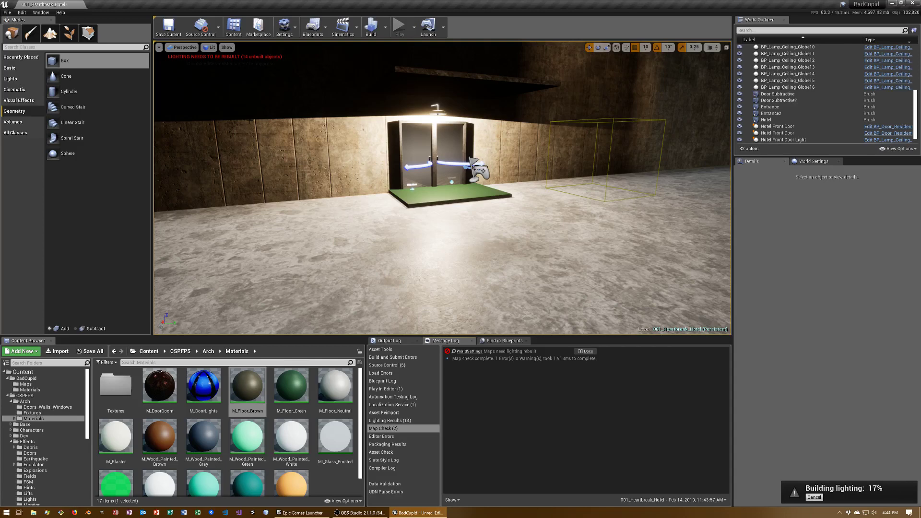
key("ctrl+s")
mouse_move(441, 192)
left_mouse_down()
mouse_move(479, 297)
mouse_move(479, 72)
left_mouse_up()
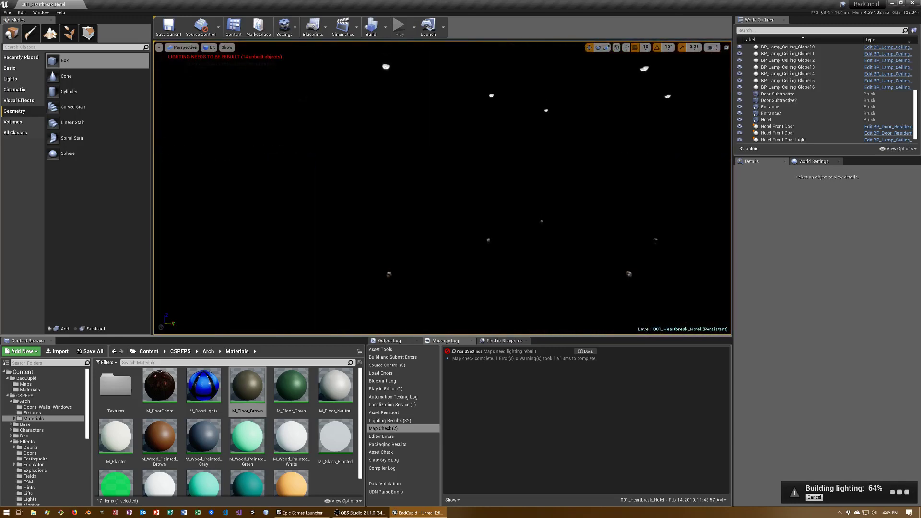
mouse_move(480, 71)
right_mouse_down()
mouse_move(479, 168)
mouse_move(479, 96)
right_mouse_up()
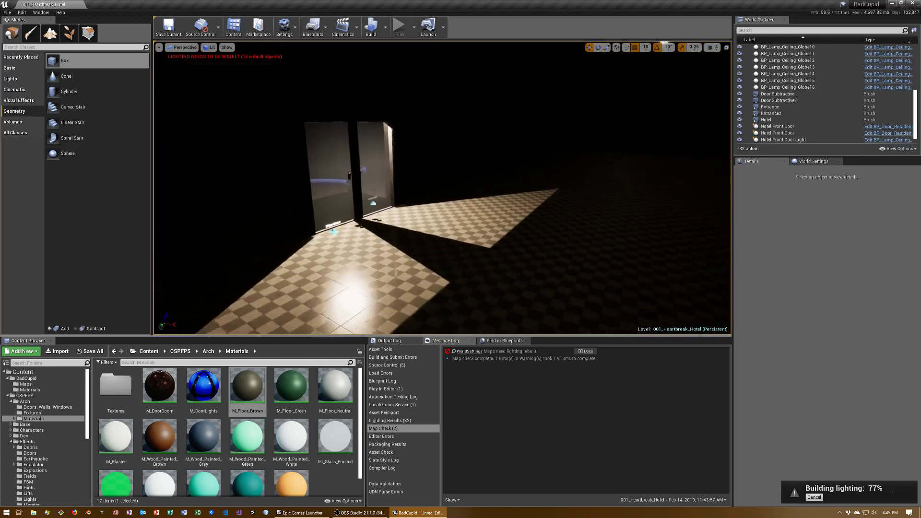
right_click_drag(480, 96, 479, 57)
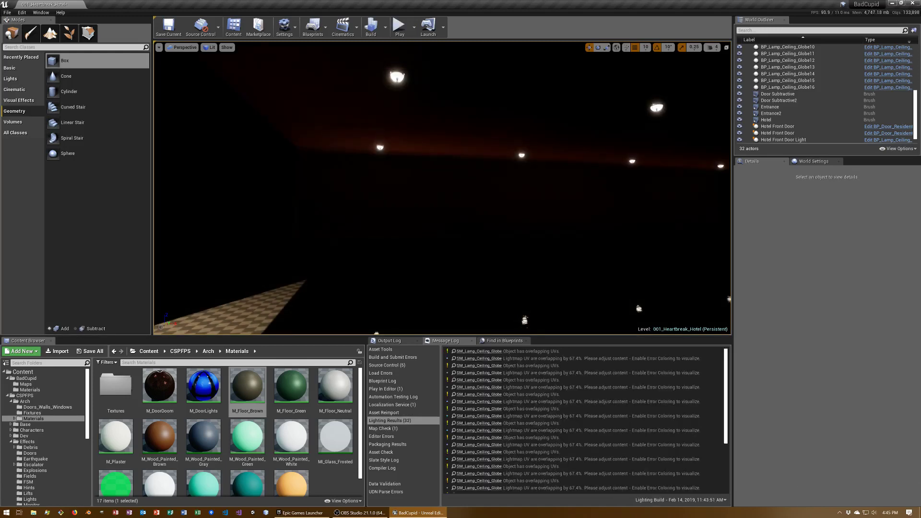
key("ctrl+s")
- Play-test the level, walking through the double doors under the ceiling lights, then stop
left_click(400, 27)
left_click(417, 182)
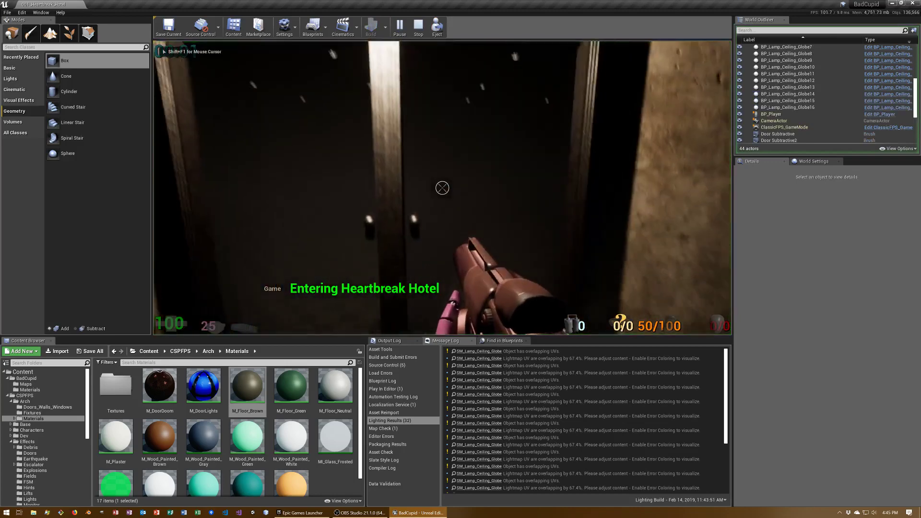
key("s")
key("w")
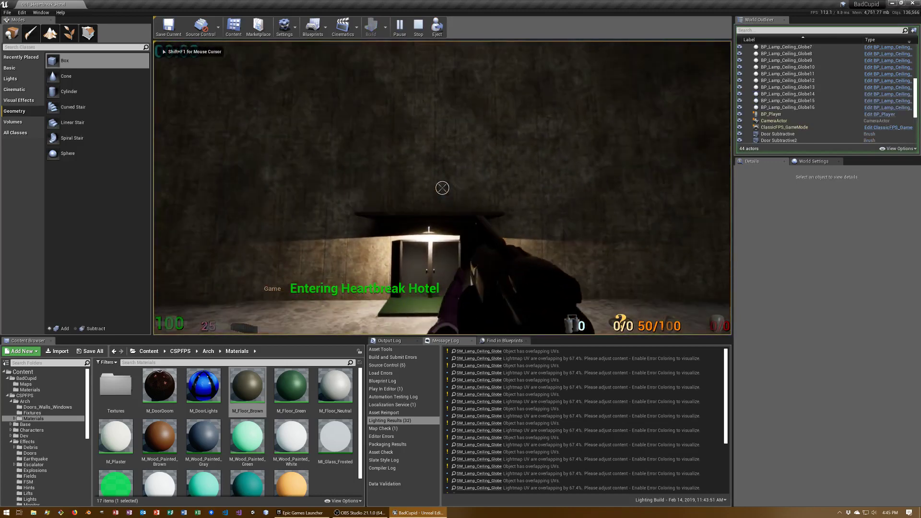
key("w")
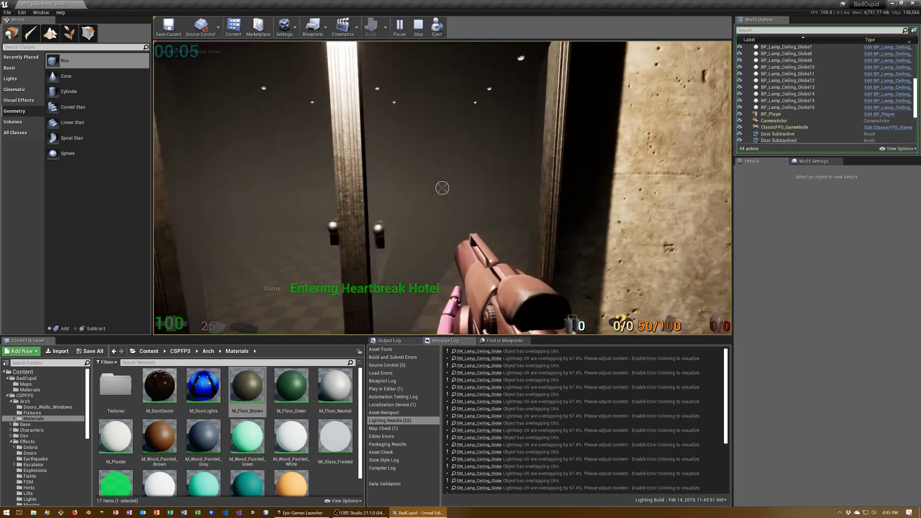
key("w")
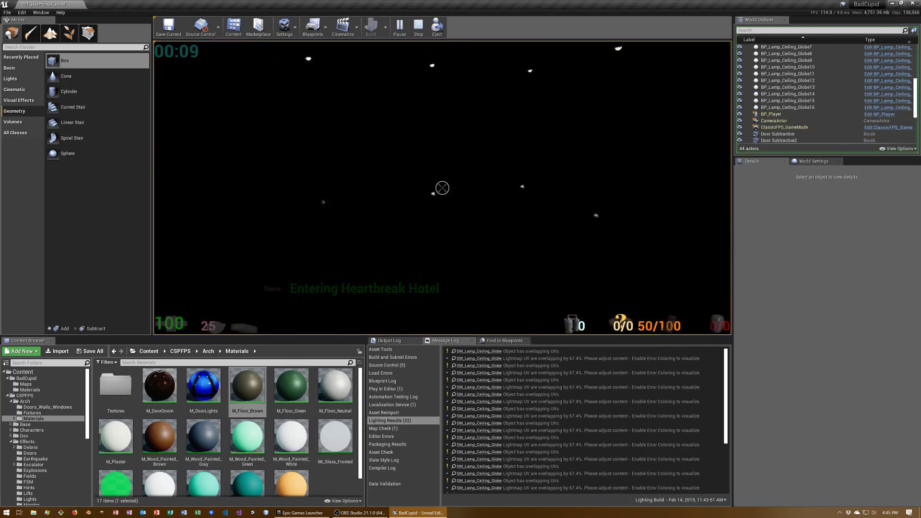
key("Escape")
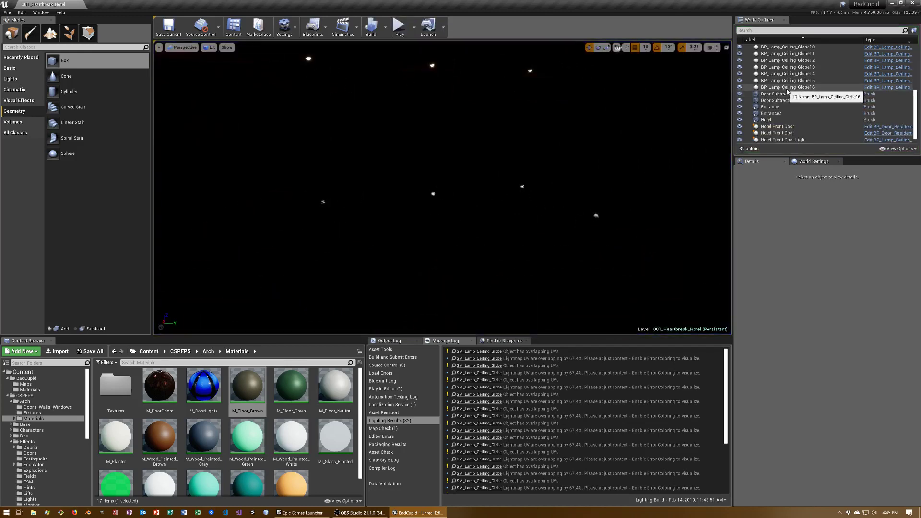
- Select all sixteen BP_Lamp_Ceiling_Globe lamps in the Outliner and make them static
left_click(788, 87)
scroll(825, 86, "up", 5)
left_click(825, 82, "shift")
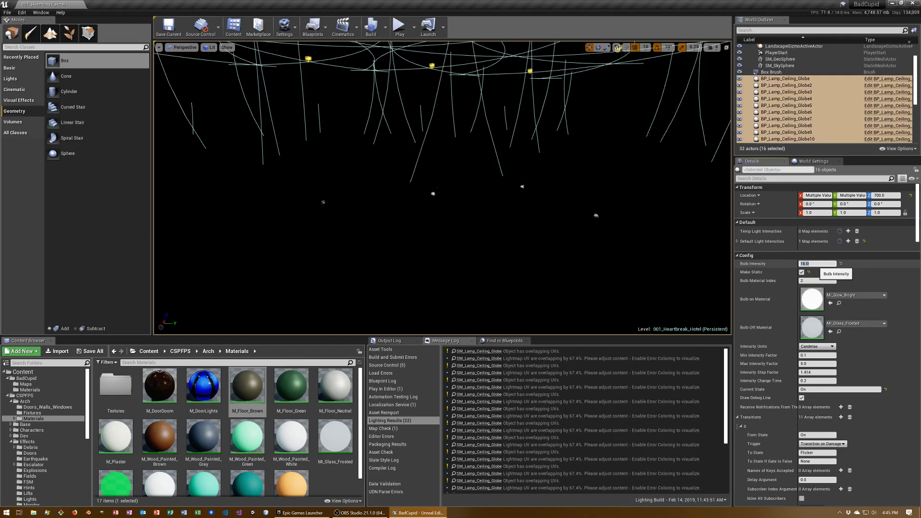
mouse_move(441, 215)
right_mouse_down()
mouse_move(336, 216)
mouse_move(336, 288)
mouse_move(336, 192)
right_mouse_up()
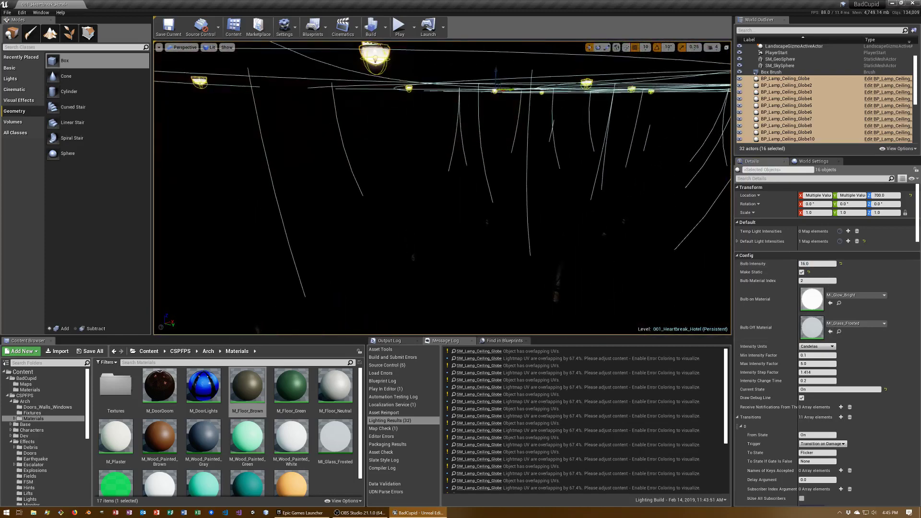
left_click(801, 272)
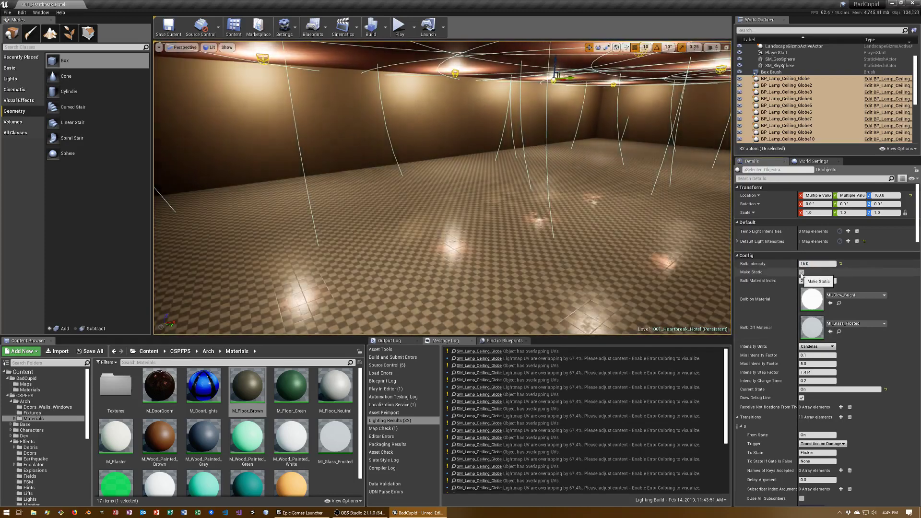
left_click(801, 272)
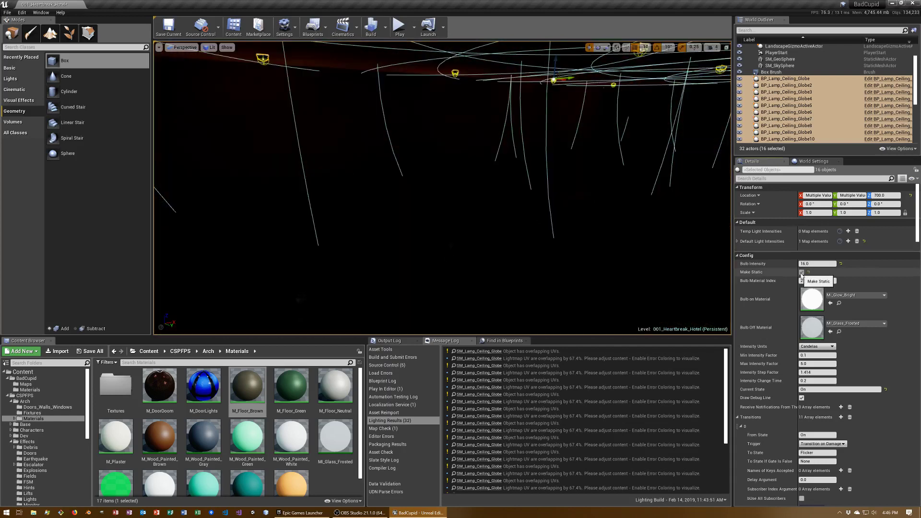
- Rebuild the lighting, save the map, and look around the lit lobby
left_click(378, 31)
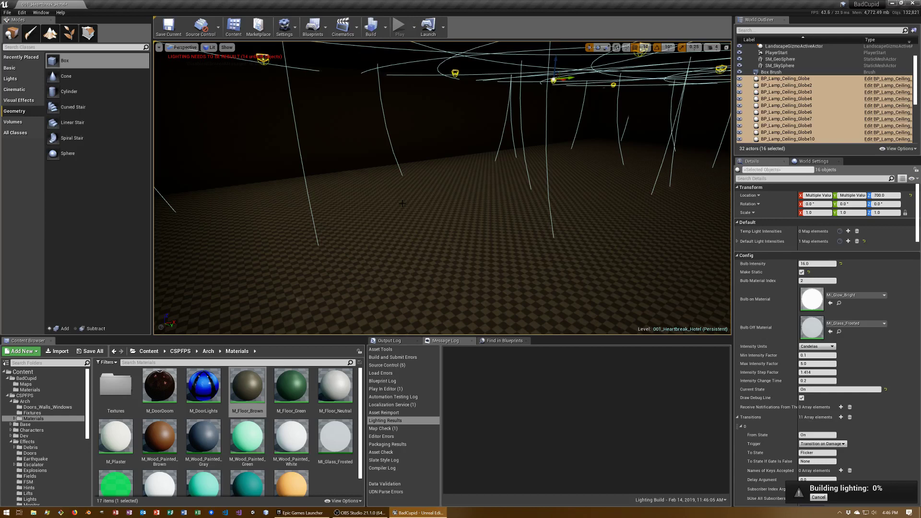
key("ctrl+s")
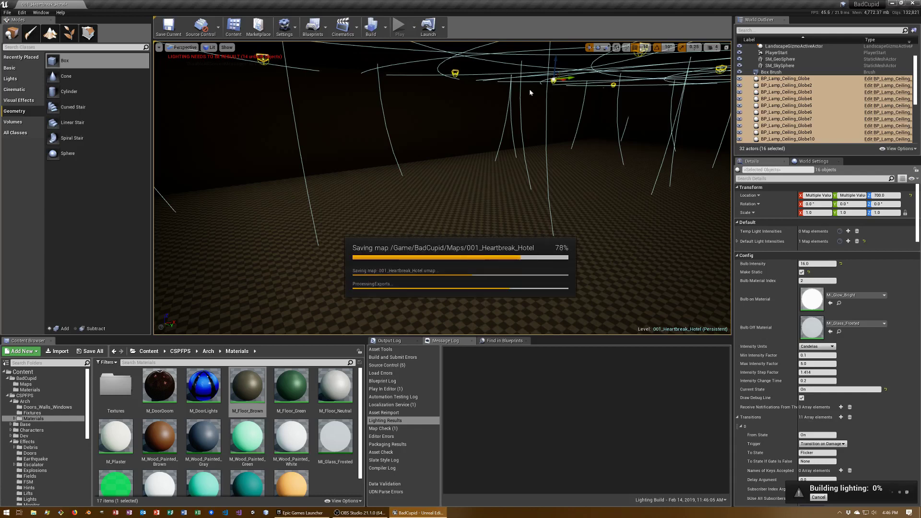
right_click(533, 194)
left_click(555, 277)
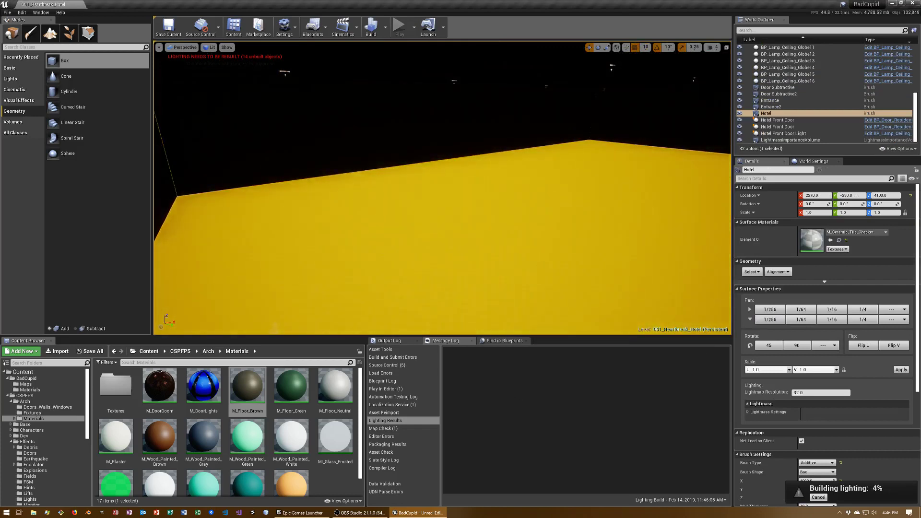
right_click_drag(556, 277, 566, 276)
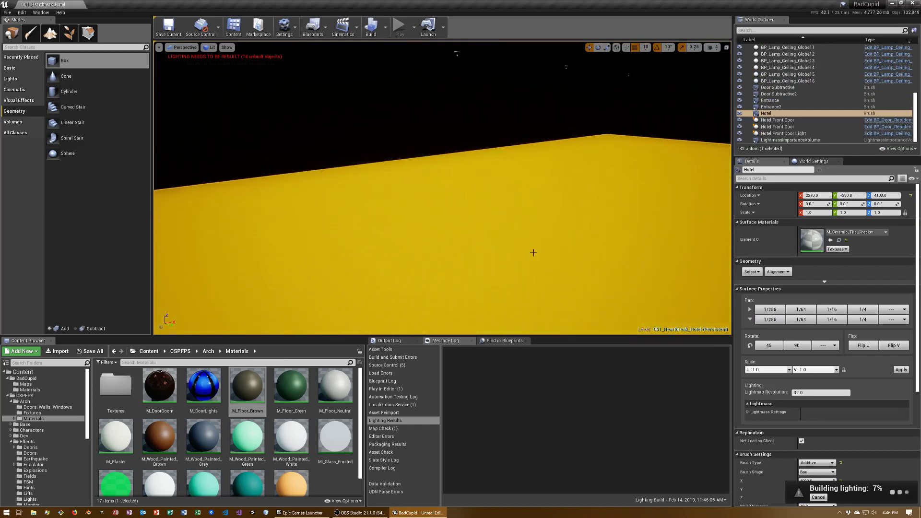
key("Escape")
mouse_move(566, 276)
right_mouse_down()
mouse_move(552, 268)
mouse_move(546, 287)
right_mouse_up()
right_click_drag(532, 250, 532, 230)
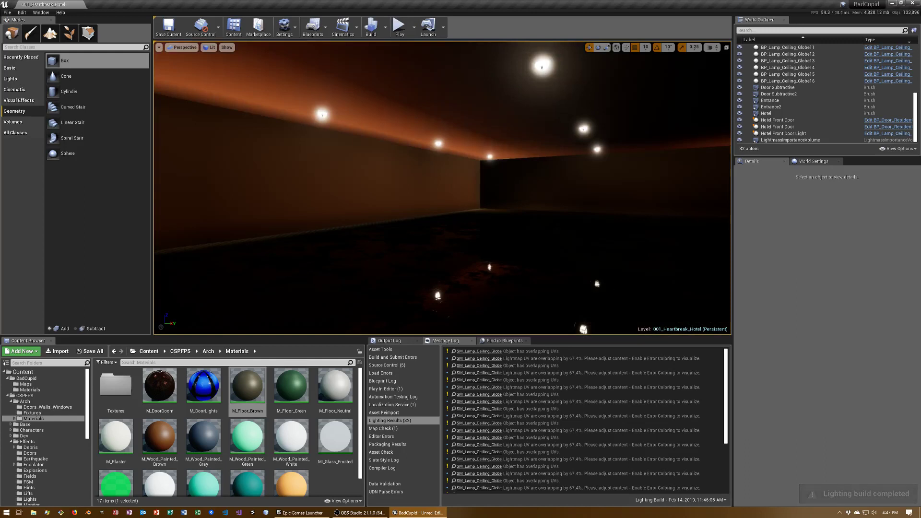
- Save the built map, run a quick play test, then fly the view across the lobby
key("ctrl+s")
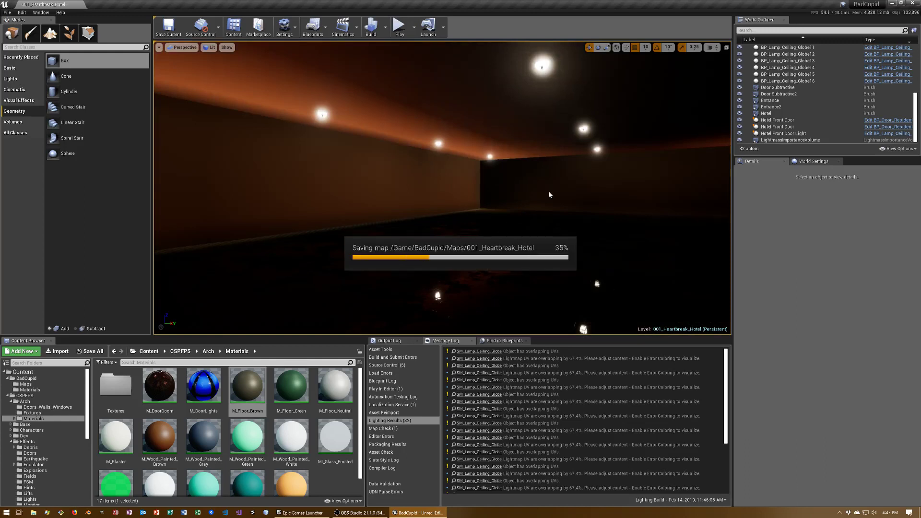
left_click(398, 28)
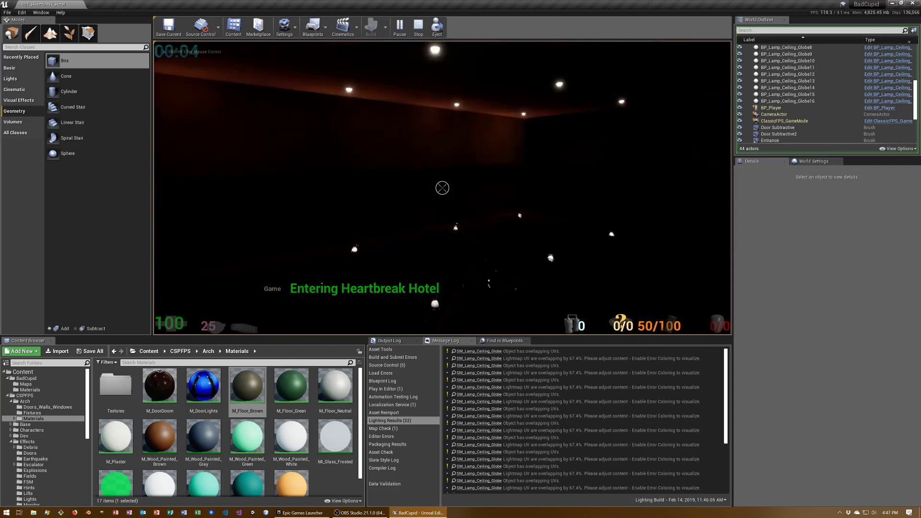
key("Escape")
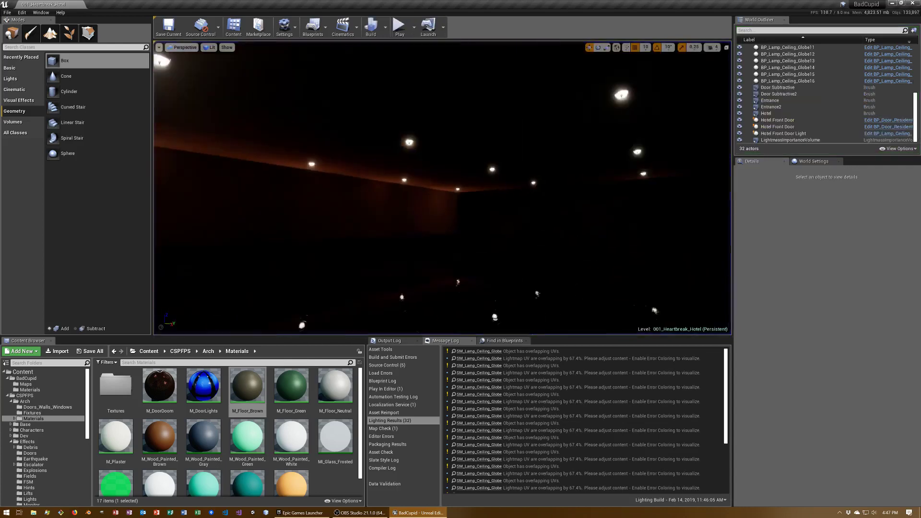
mouse_move(441, 187)
right_mouse_down()
mouse_move(480, 191)
mouse_move(460, 196)
mouse_move(461, 206)
mouse_move(310, 110)
right_mouse_up()
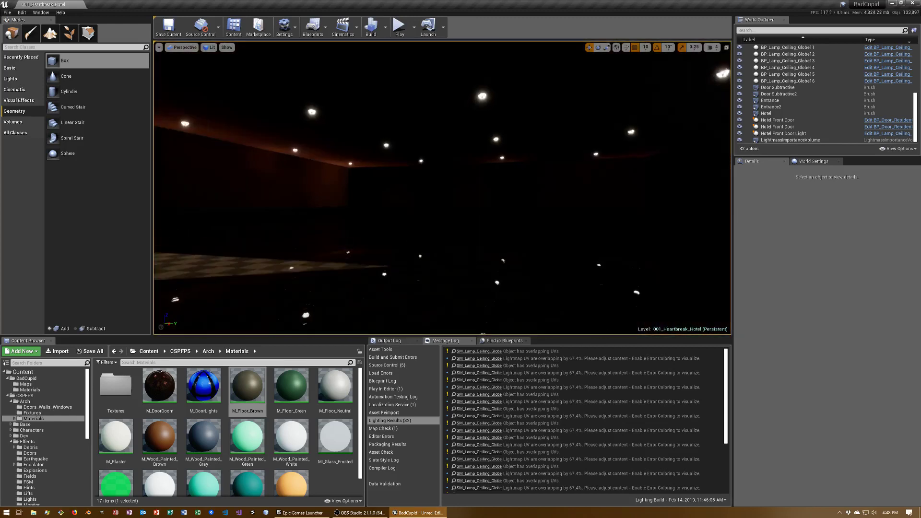
- Select four ceiling globe lamps in the lobby
left_click(309, 110)
right_click_drag(309, 110, 288, 113)
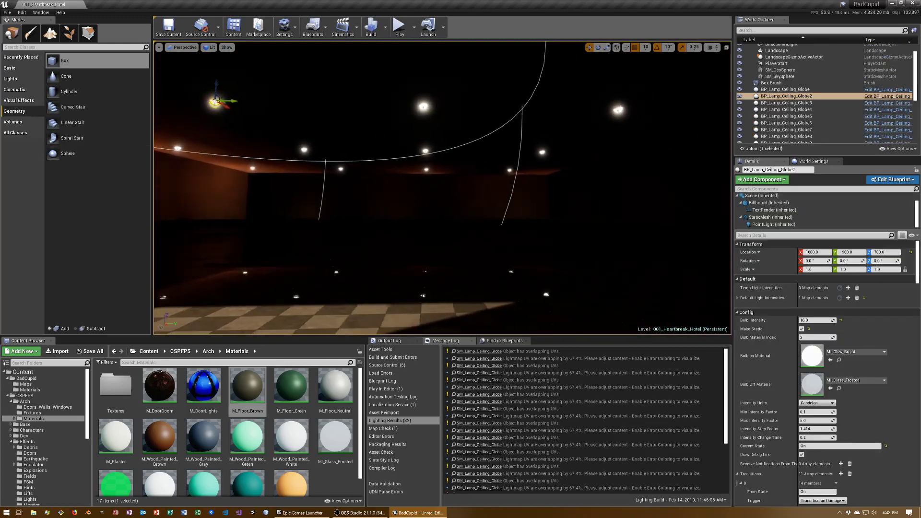
left_click(618, 110, "ctrl")
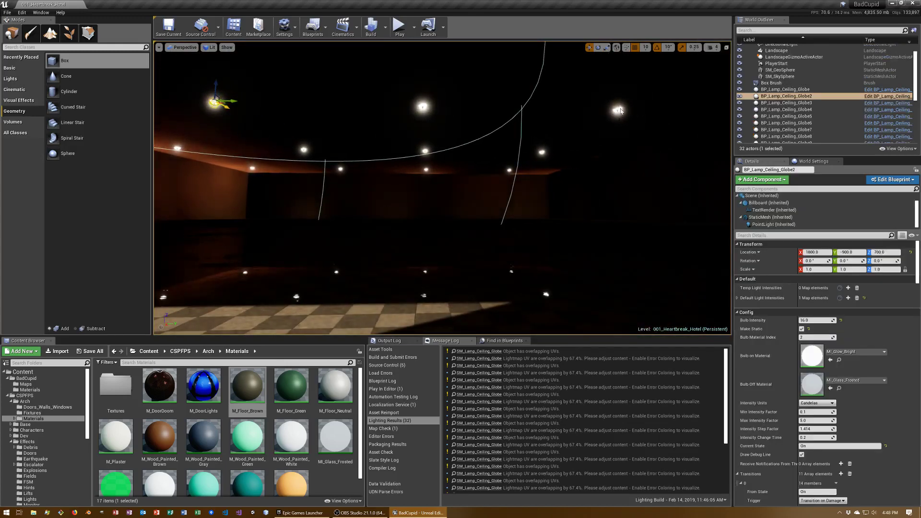
left_click(543, 152, "ctrl")
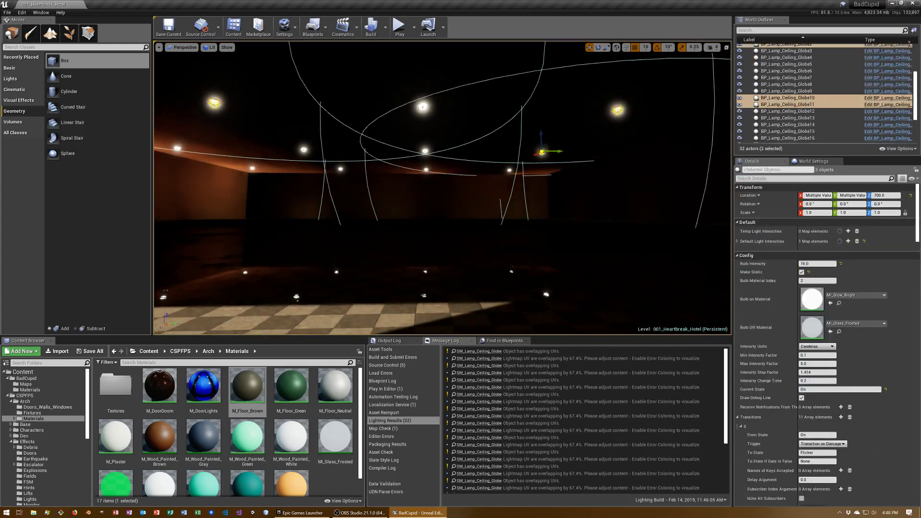
left_click(303, 150, "ctrl")
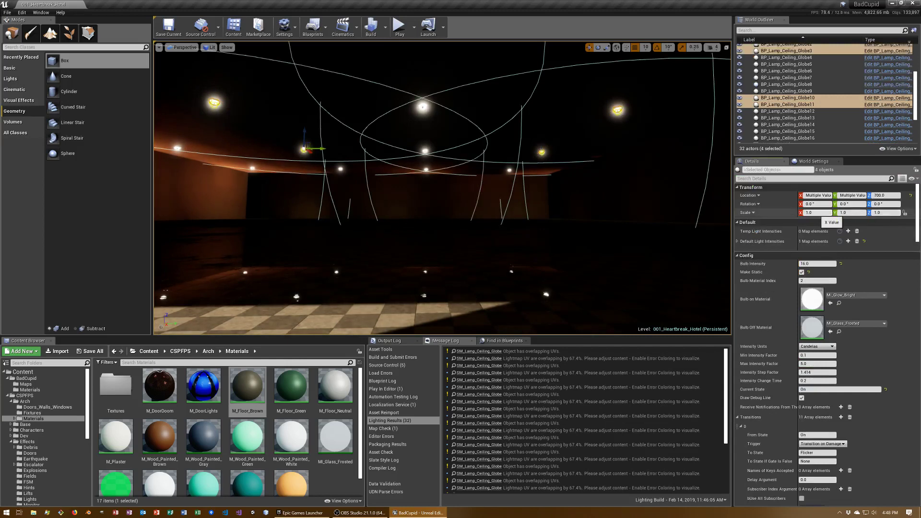
- Scale the four lamps to 4 × 4 × 3
left_click(822, 212)
type("2")
key("Tab")
type("2")
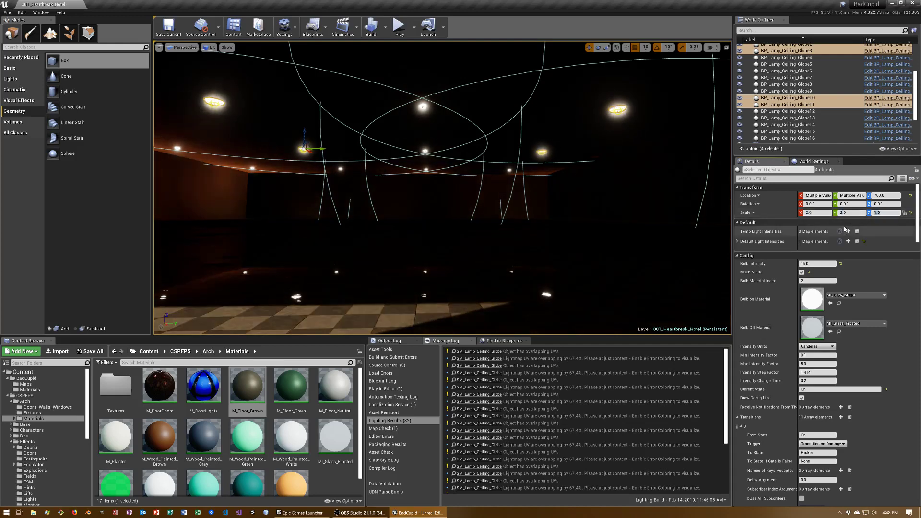
key("Tab")
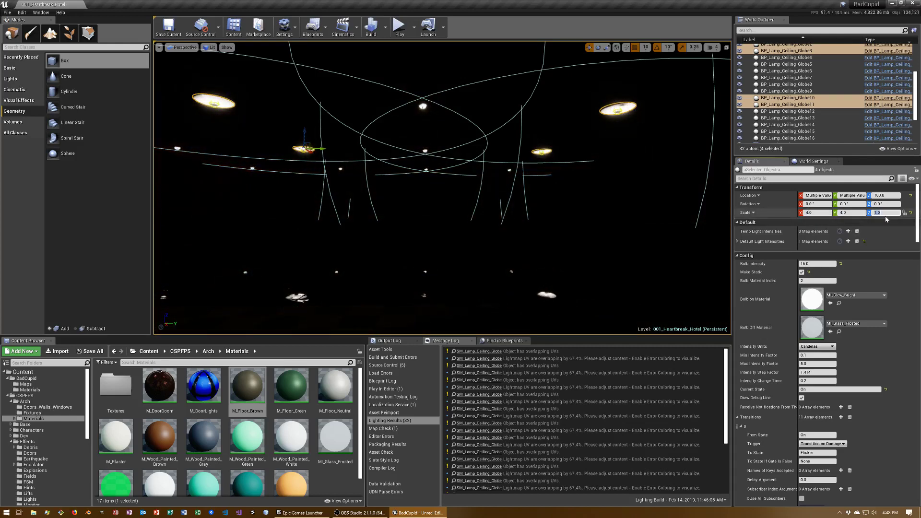
type("3")
key("Return")
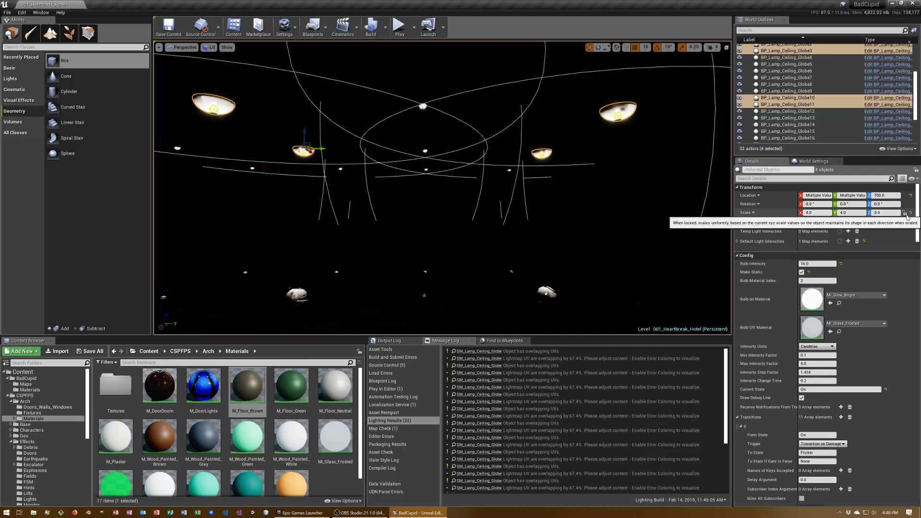
- Set their Bulb Intensity to 32, turn off Make Static, and save the map
right_click_drag(441, 192, 470, 182)
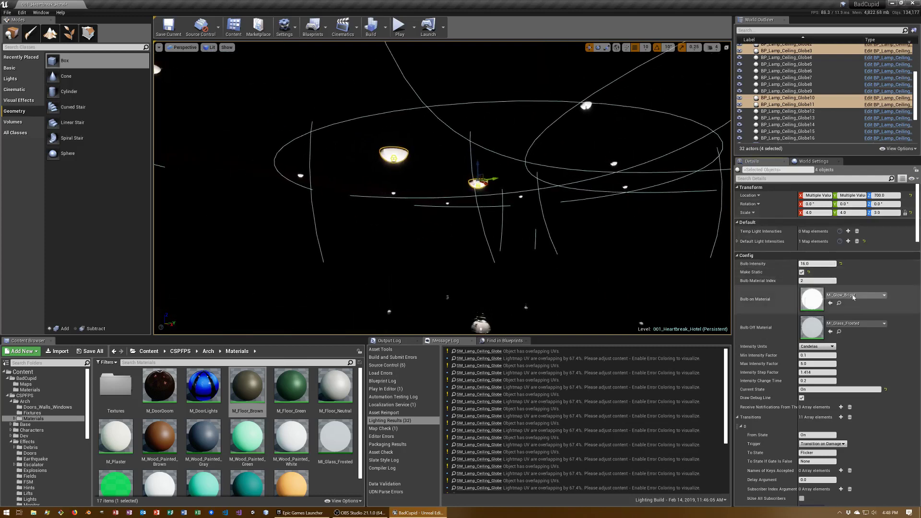
type("32")
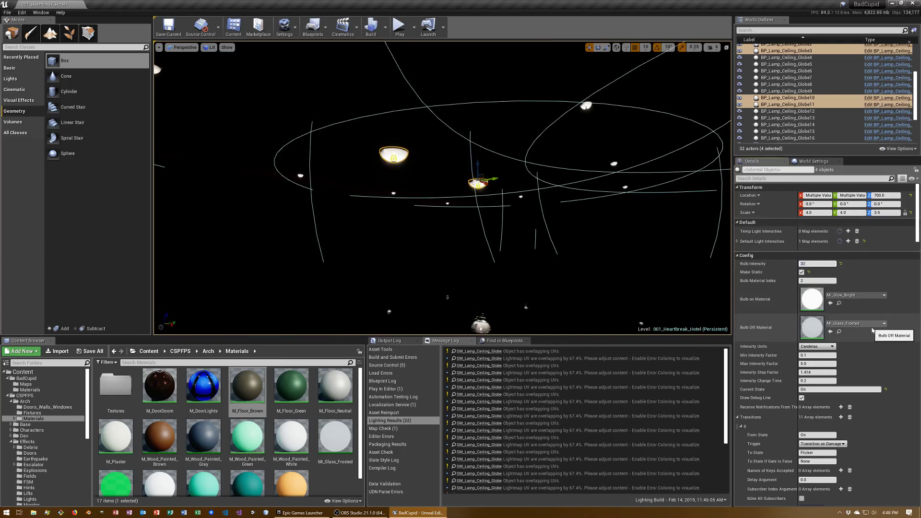
key("Return")
left_click(800, 272)
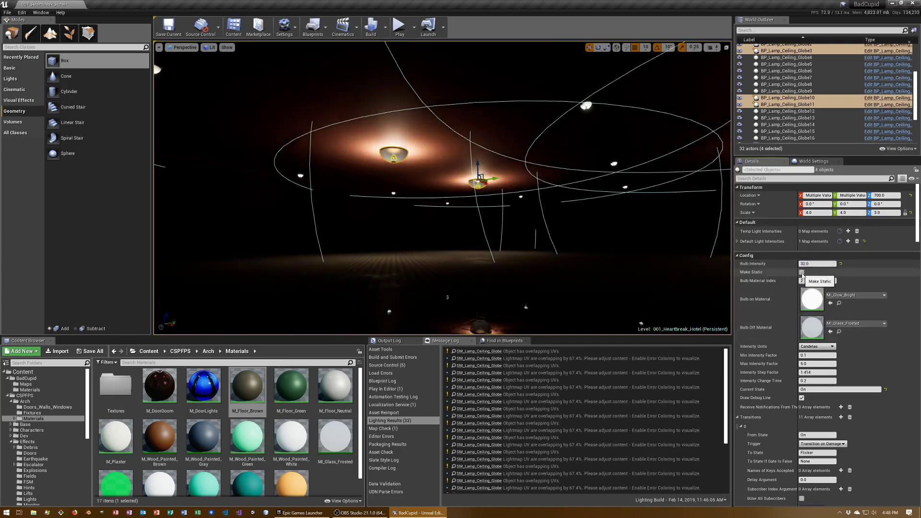
right_click_drag(479, 192, 479, 192)
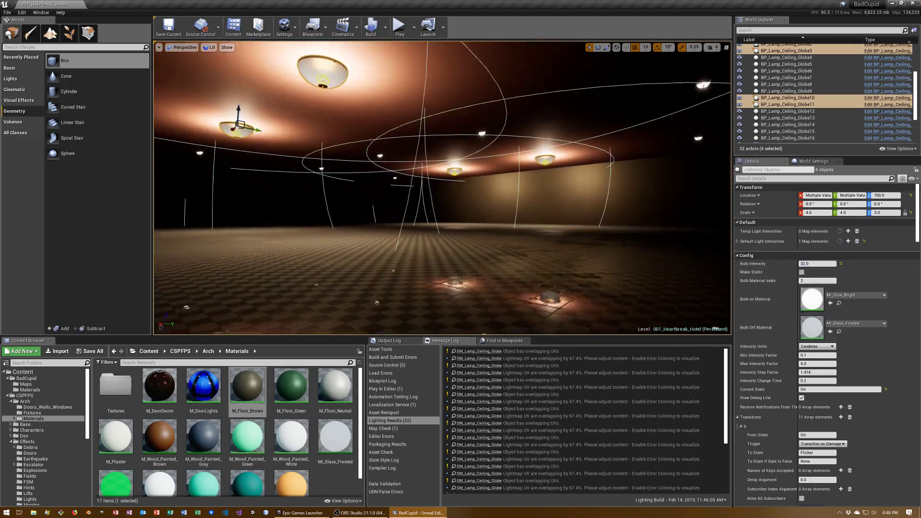
right_click_drag(625, 284, 625, 284)
key("ctrl+s")
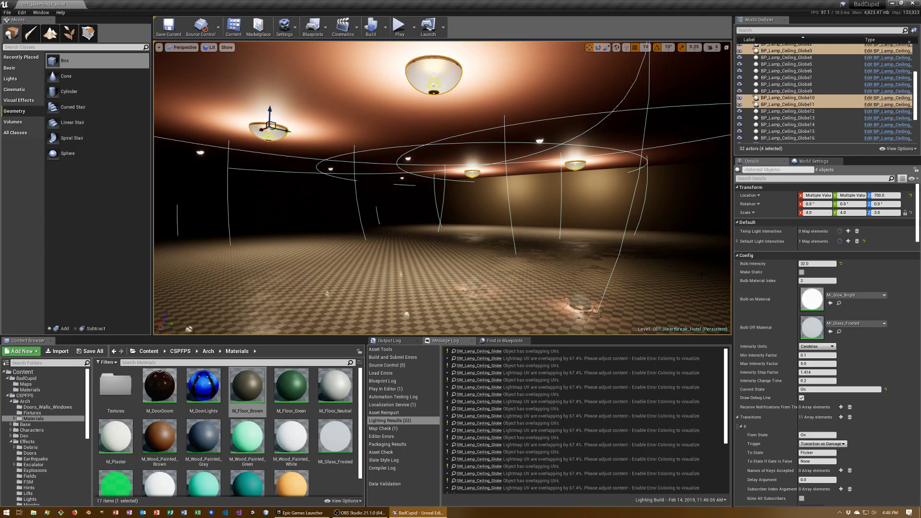
right_click_drag(701, 274, 701, 274)
- Select all globe lamps in the Outliner, then deselect the four enlarged ones
key("Escape")
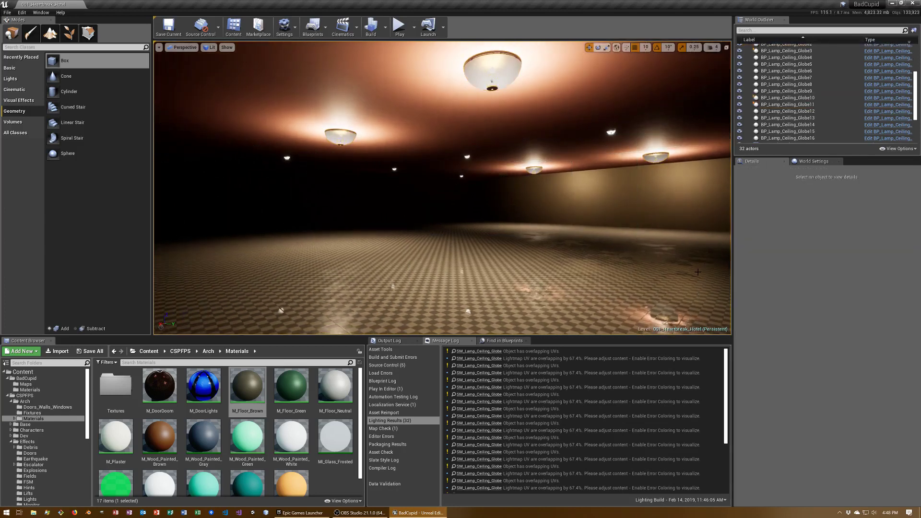
right_click_drag(559, 227, 560, 227)
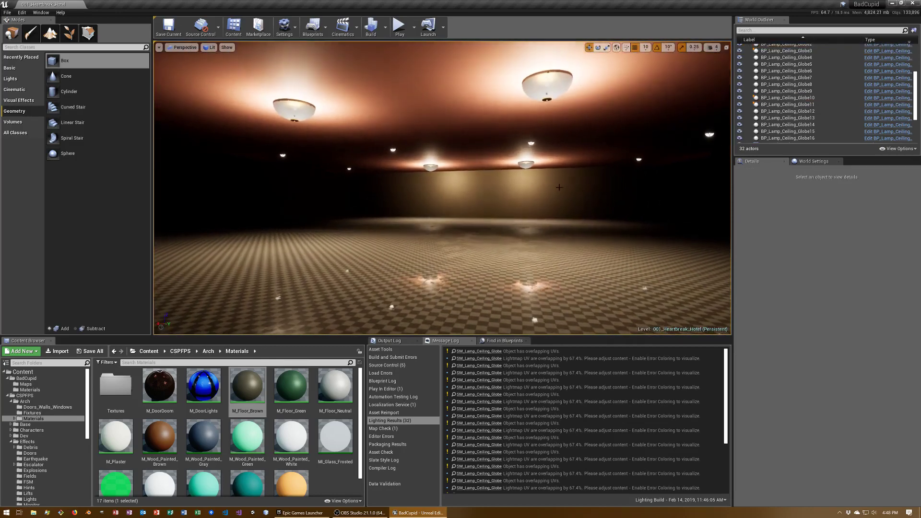
scroll(791, 70, "up", 2)
left_click(785, 60)
scroll(790, 86, "down", 3)
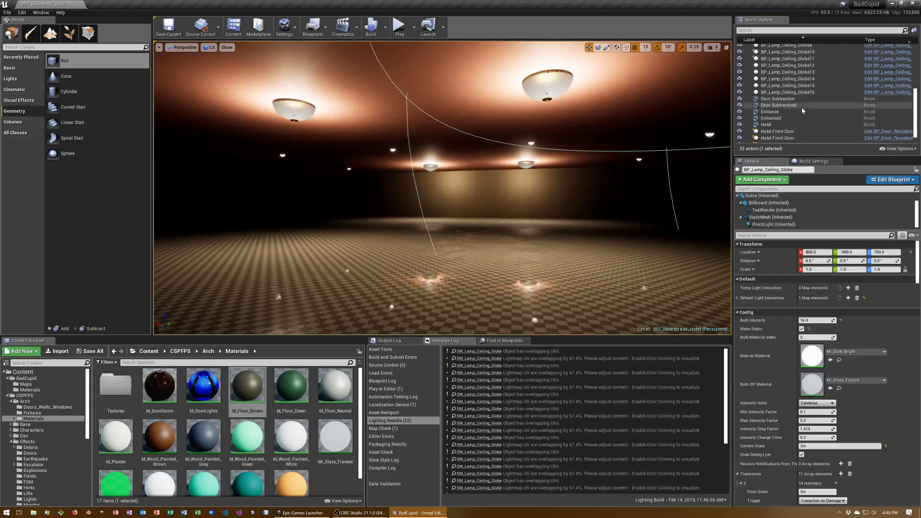
left_click(787, 92, "shift")
scroll(556, 80, "down", 3)
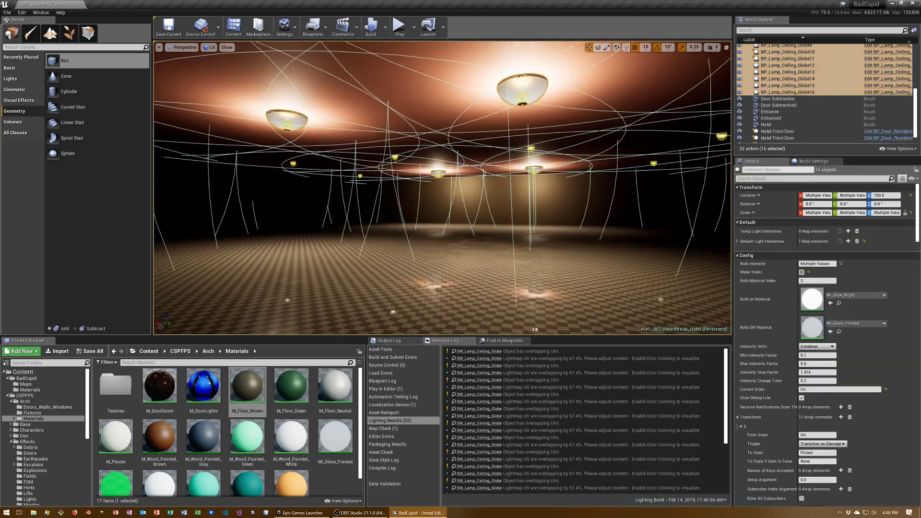
left_click(556, 80, "ctrl")
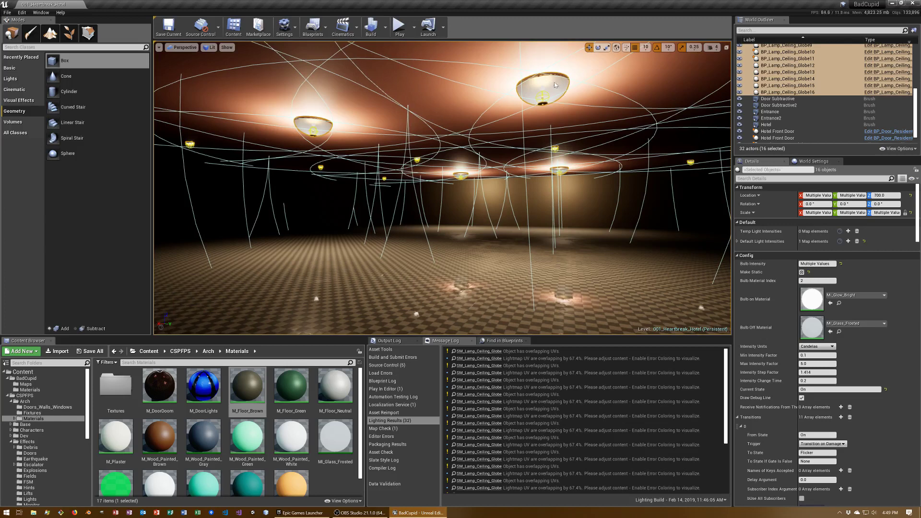
left_click(312, 127, "ctrl")
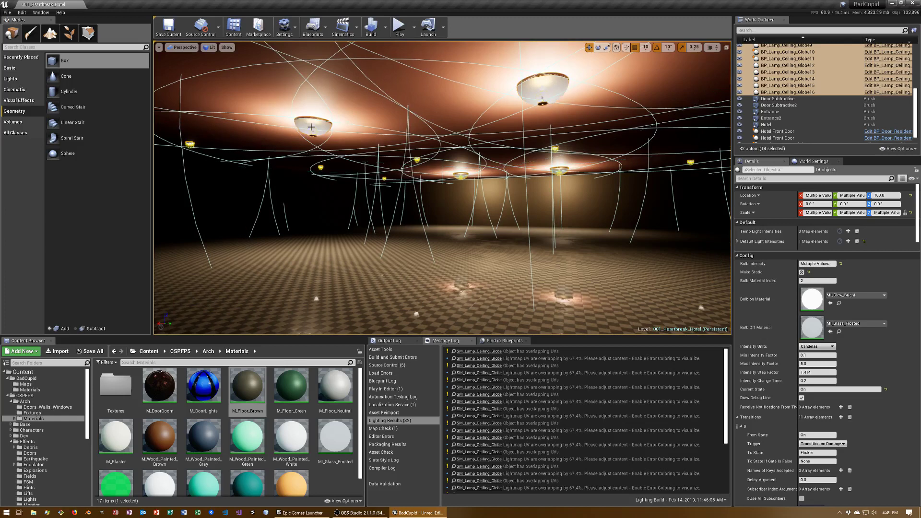
left_click(562, 171, "ctrl")
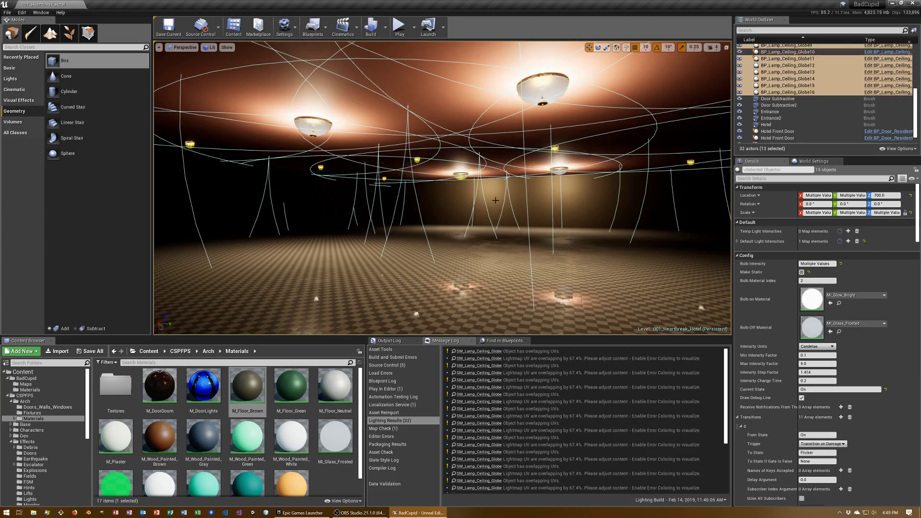
left_click(460, 176, "ctrl")
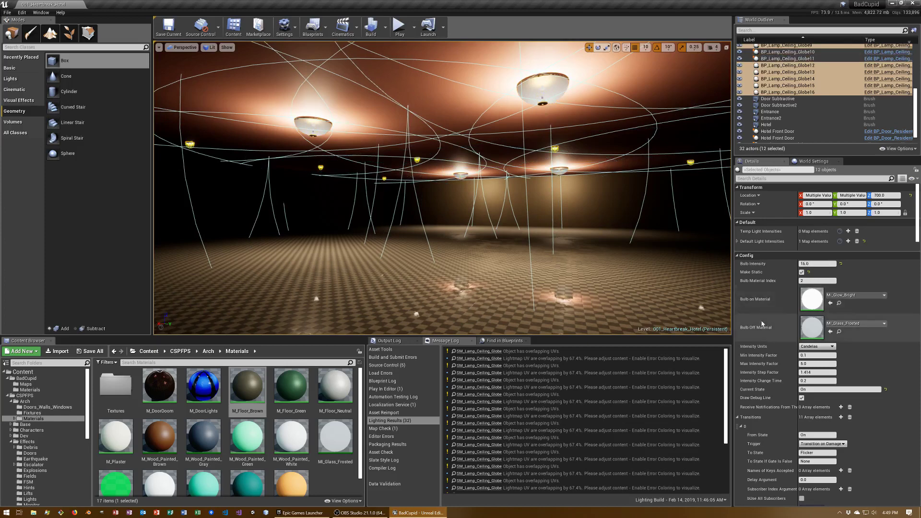
- Set the twelve lamps' Bulb Intensity to 32.0 and make them static
left_click(815, 263)
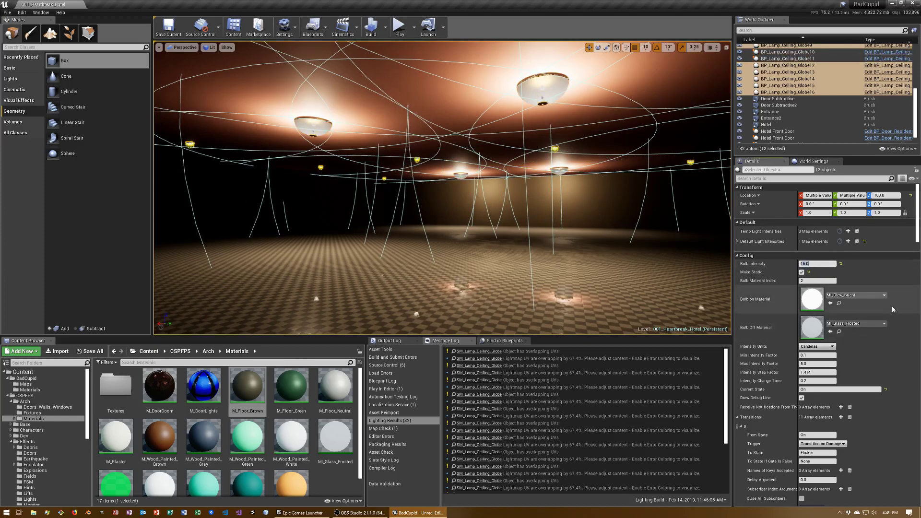
type("32")
key("Return")
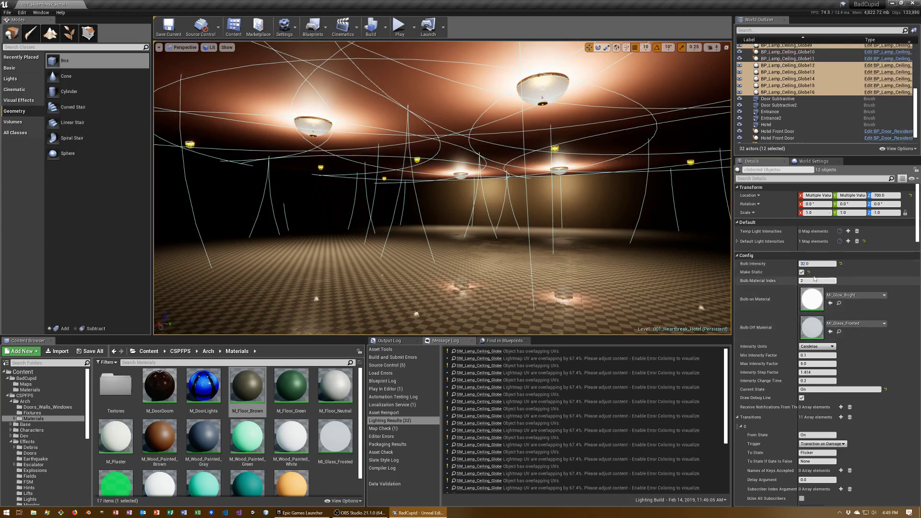
left_click(800, 272)
left_click(801, 271)
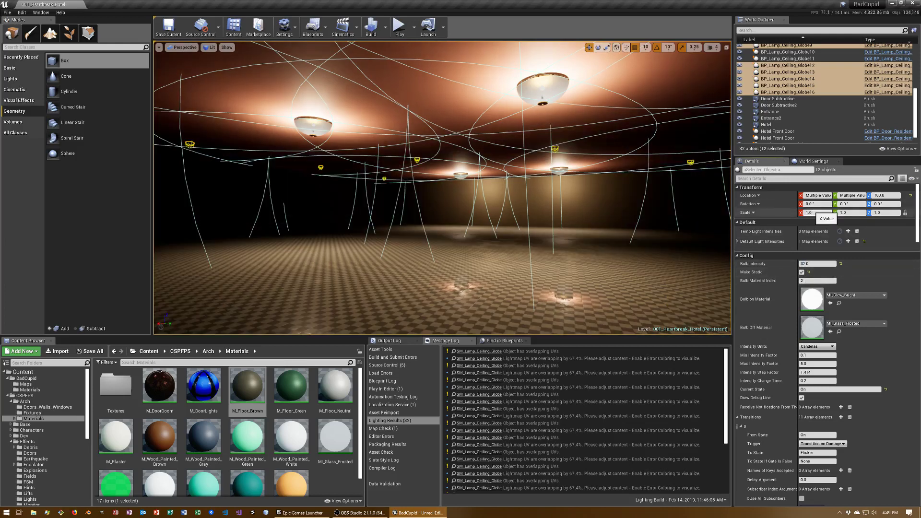
- Scale the twelve lamps uniformly to 2.0, clear the selection, and save the map
left_click(816, 212)
type("2")
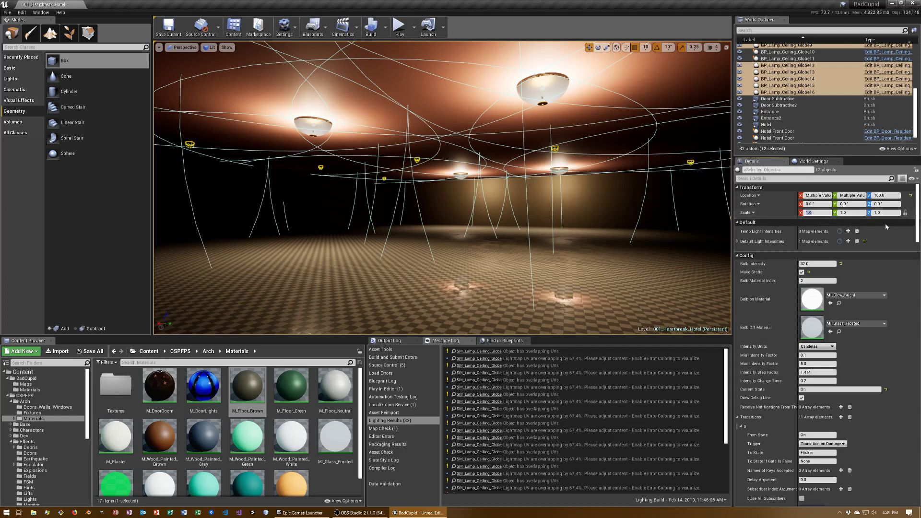
key("Return")
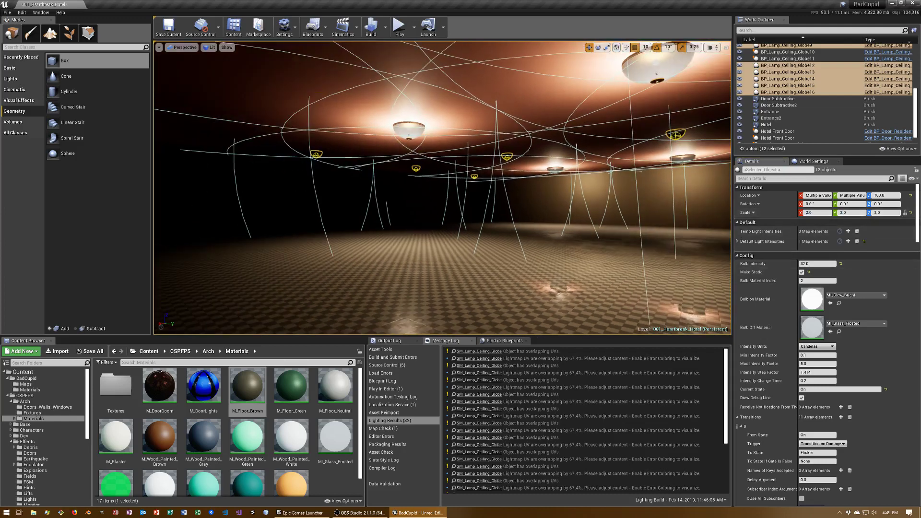
key("Escape")
key("ctrl+s")
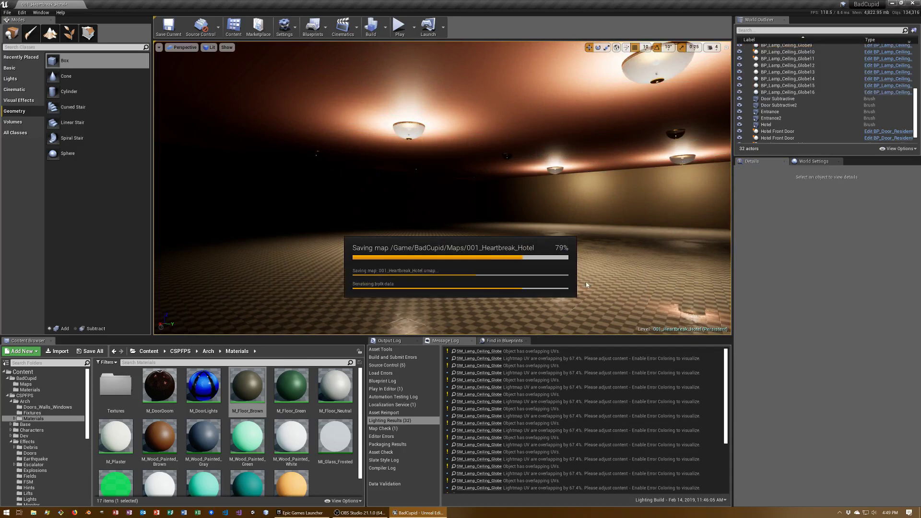
- Select the four large ceiling lamps and set their Bulb Intensity to 64.0
left_click(415, 128)
left_click(556, 173, "ctrl")
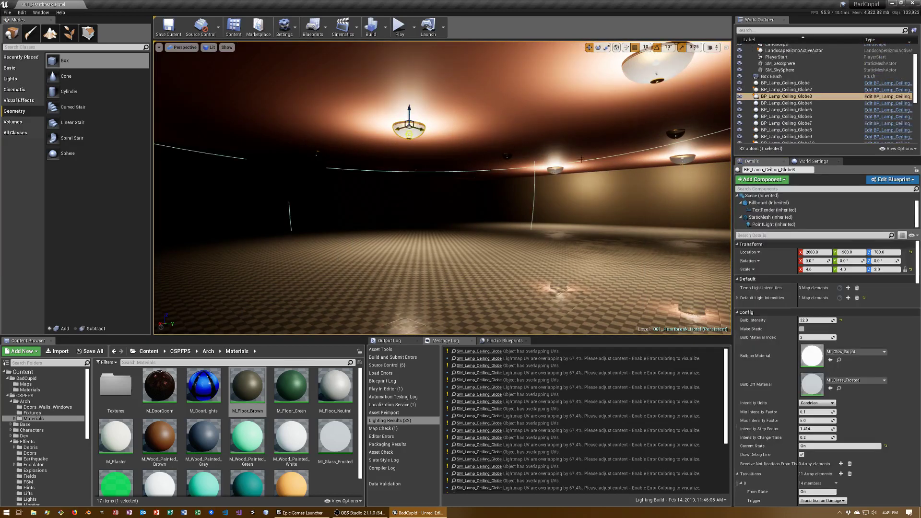
left_click(653, 70, "ctrl")
left_click(682, 159, "ctrl")
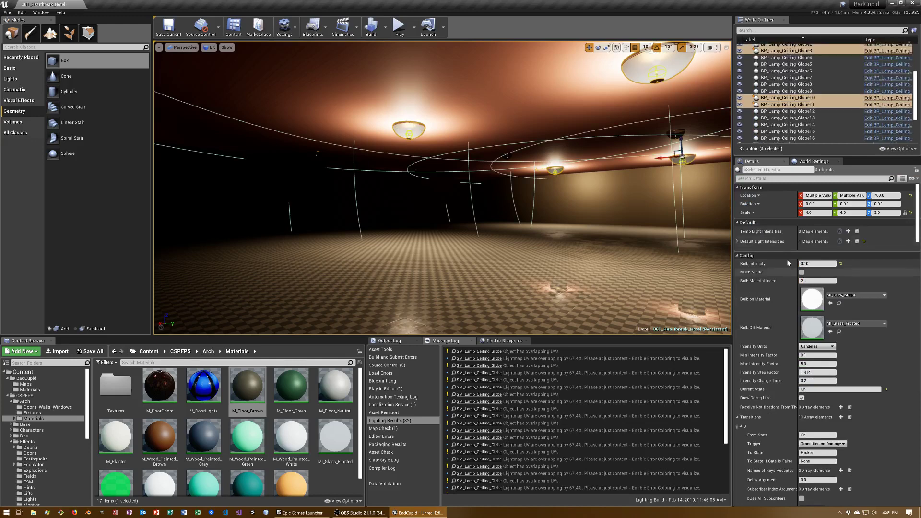
type("64")
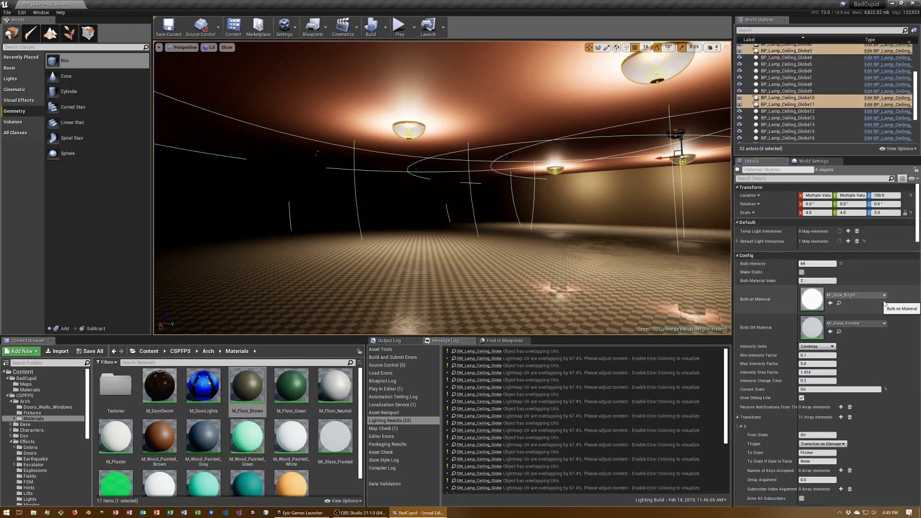
key("Return")
- Save the map, make the four large lamps static, and start the lighting build
key("ctrl+s")
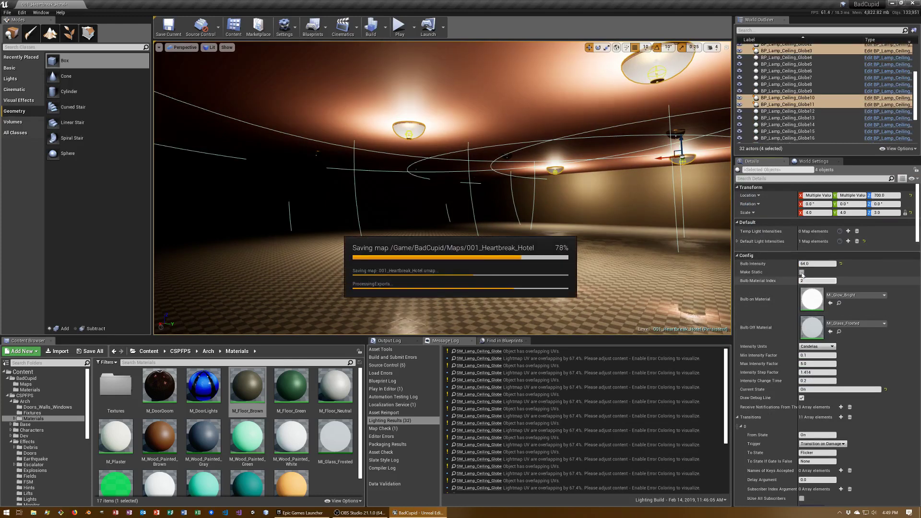
left_click(801, 272)
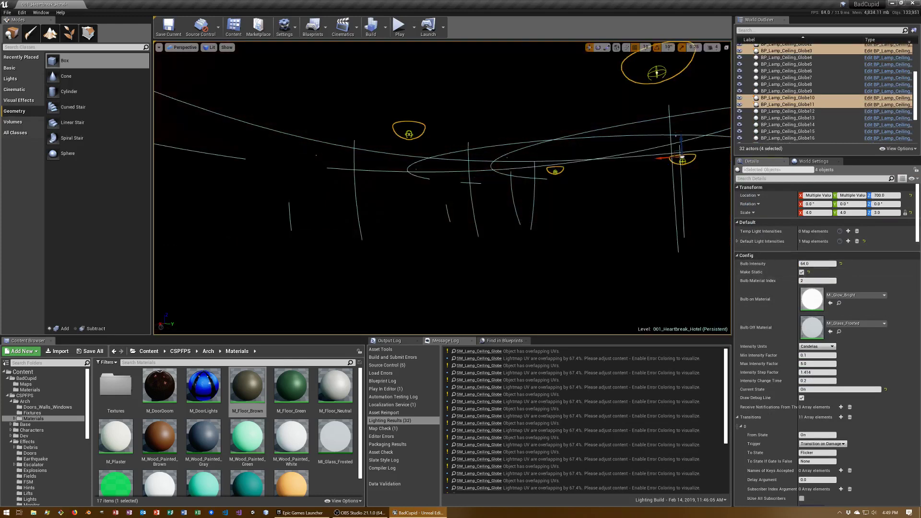
left_click(370, 26)
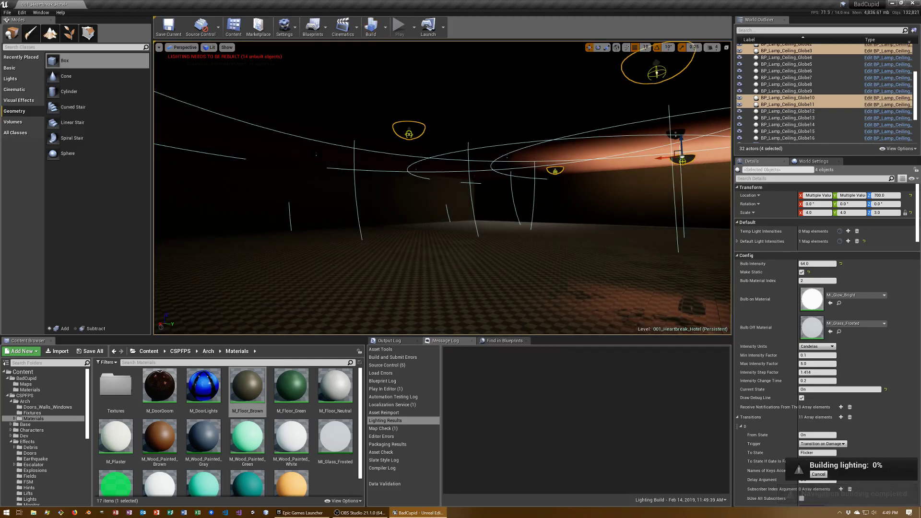
- Save the map, focus on the selected lamps, and switch to OBS Studio during the build
key("ctrl+s")
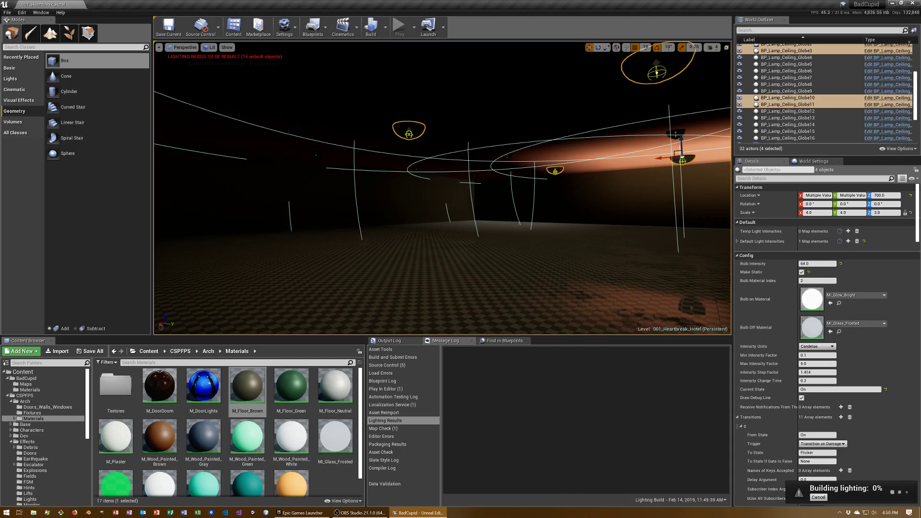
key("f")
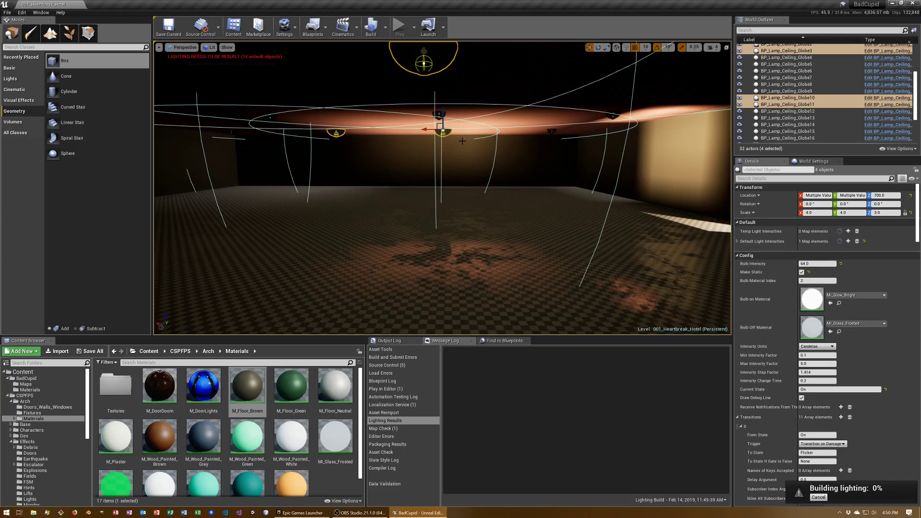
mouse_move(348, 515)
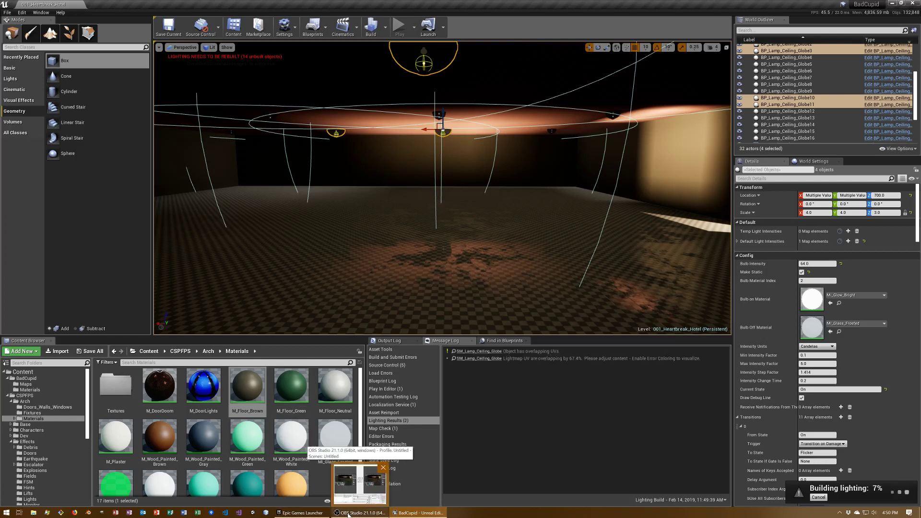
left_click(348, 514)
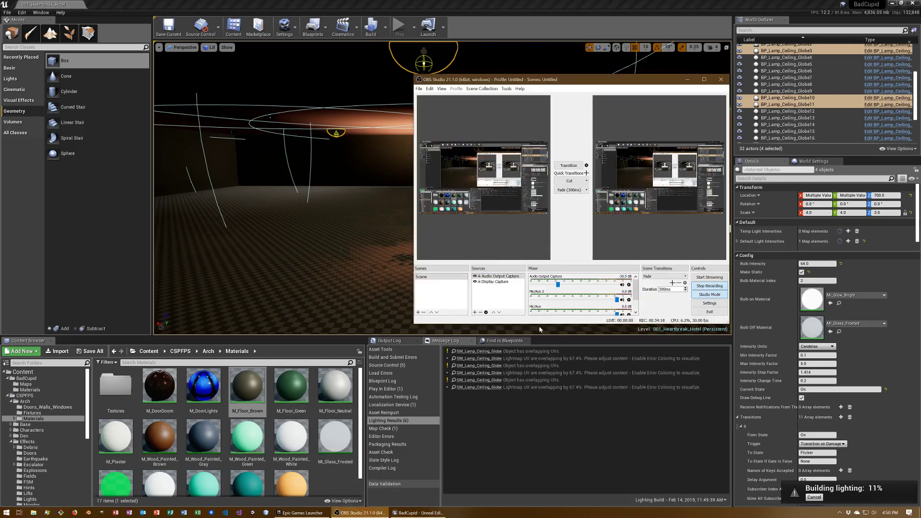